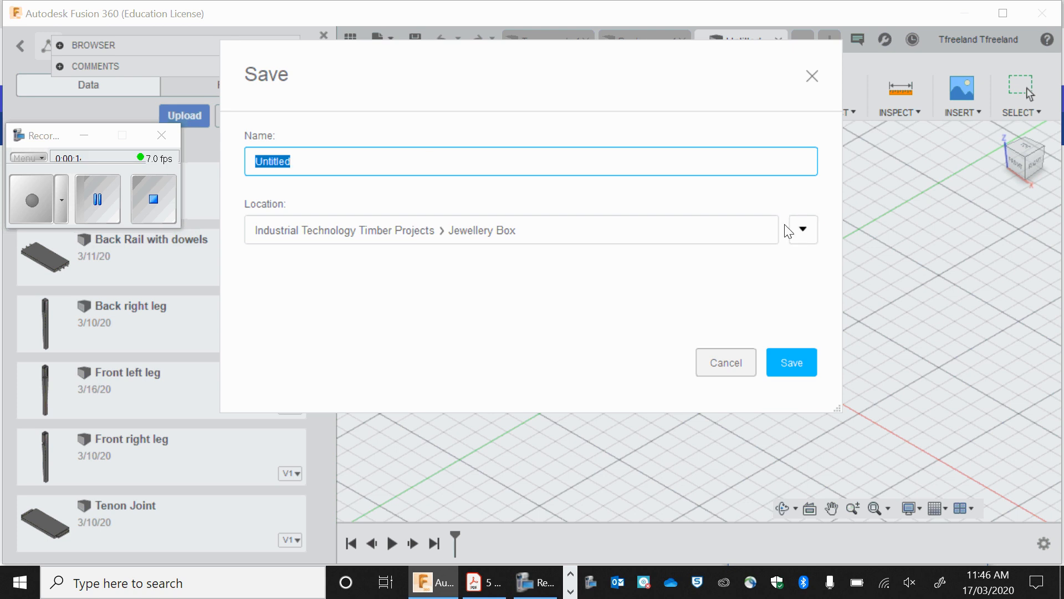
Set the save location to the Bedside Table folder of the Industrial Technology Timber project
click(802, 228)
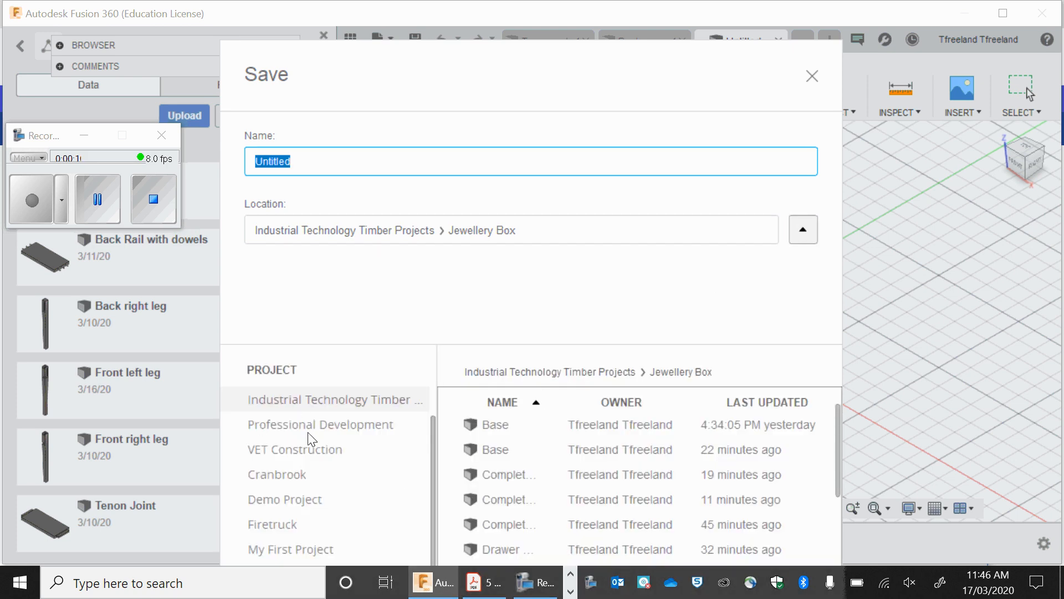
scroll(319, 433, down, 2)
scroll(335, 518, up, 3)
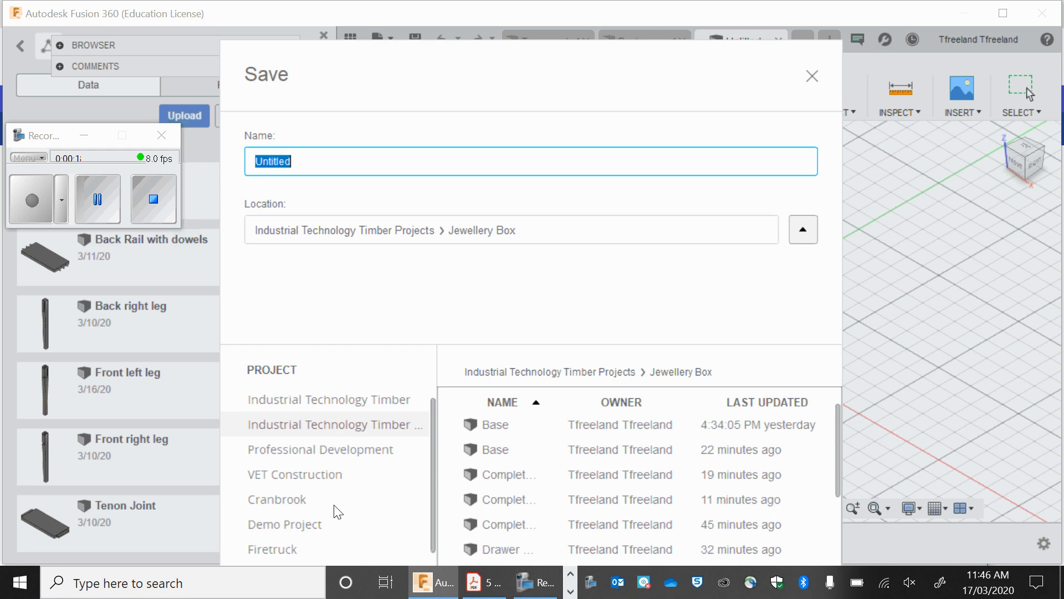
click(337, 399)
double_click(517, 428)
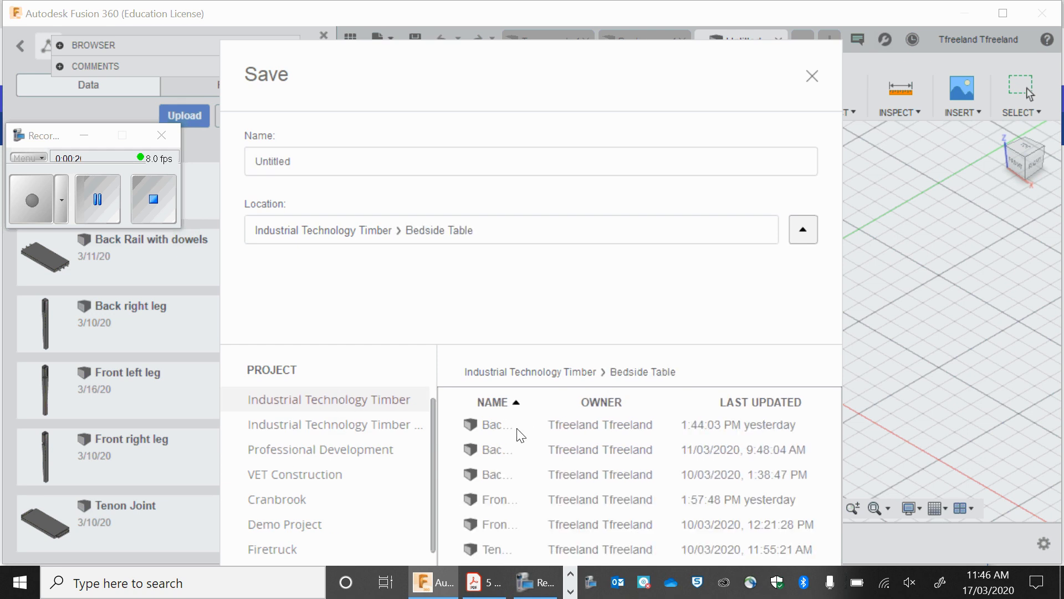
Name the design Completed Bedside Table and save it
drag(450, 158, 280, 160)
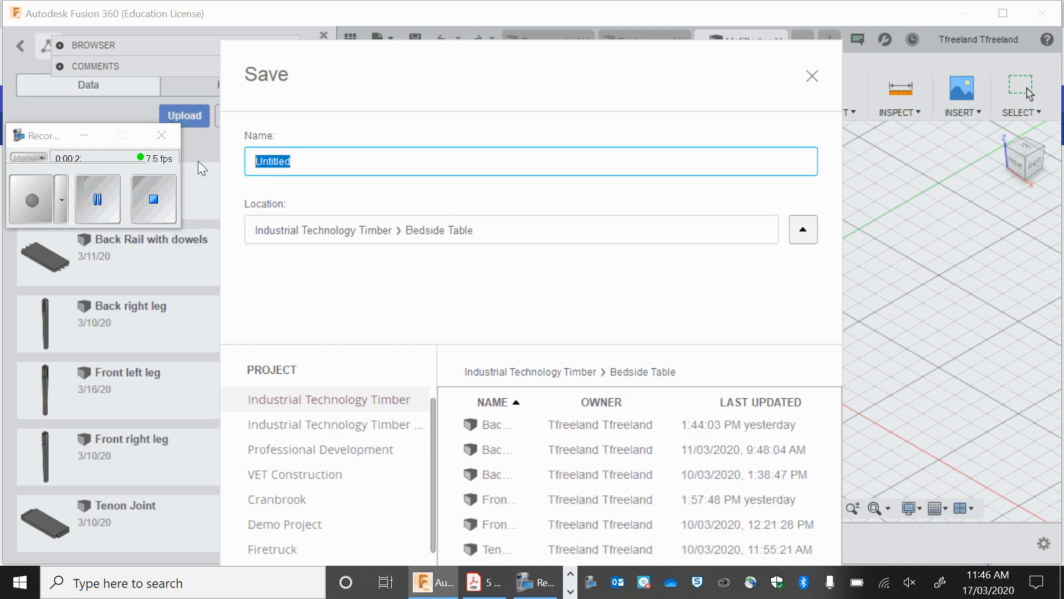
text(Completed Bedsied)
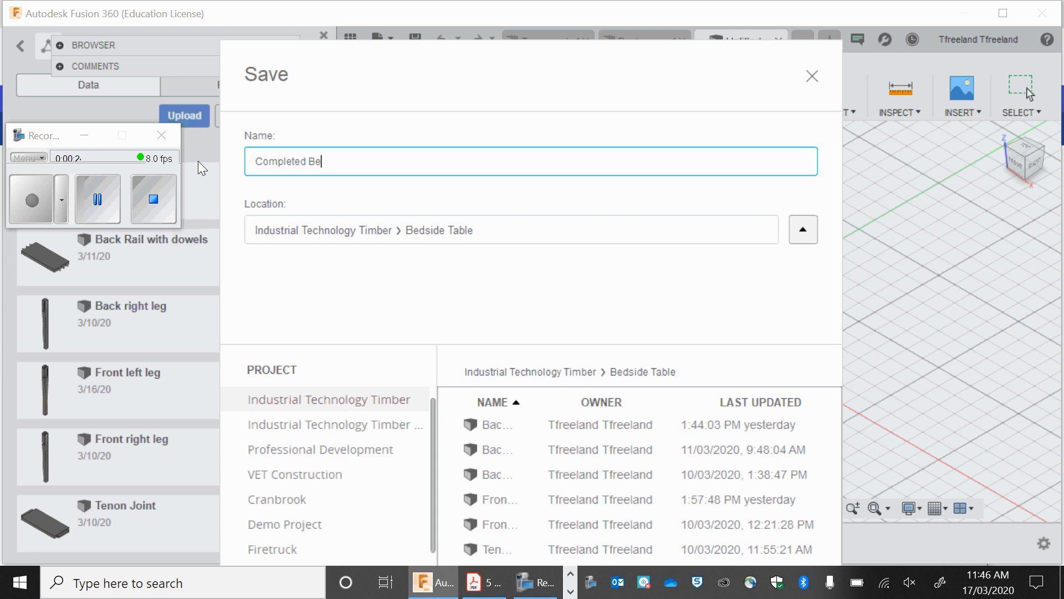
key(BackSpace)
key(BackSpace)
text(de Table)
key(Return)
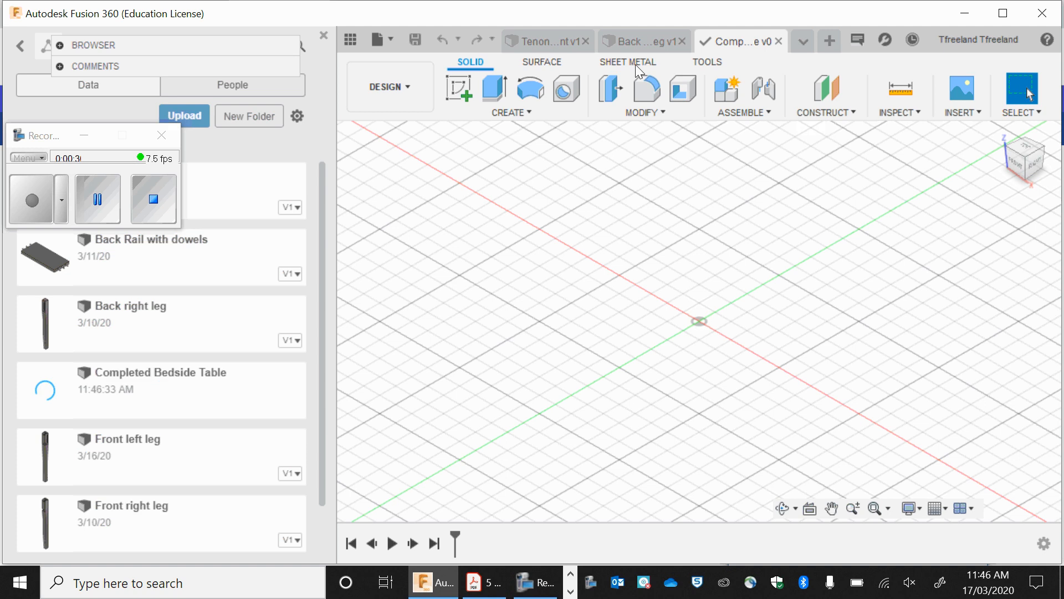
Insert the Front left leg into the current design, turned 90 degrees about its vertical axis
click(83, 135)
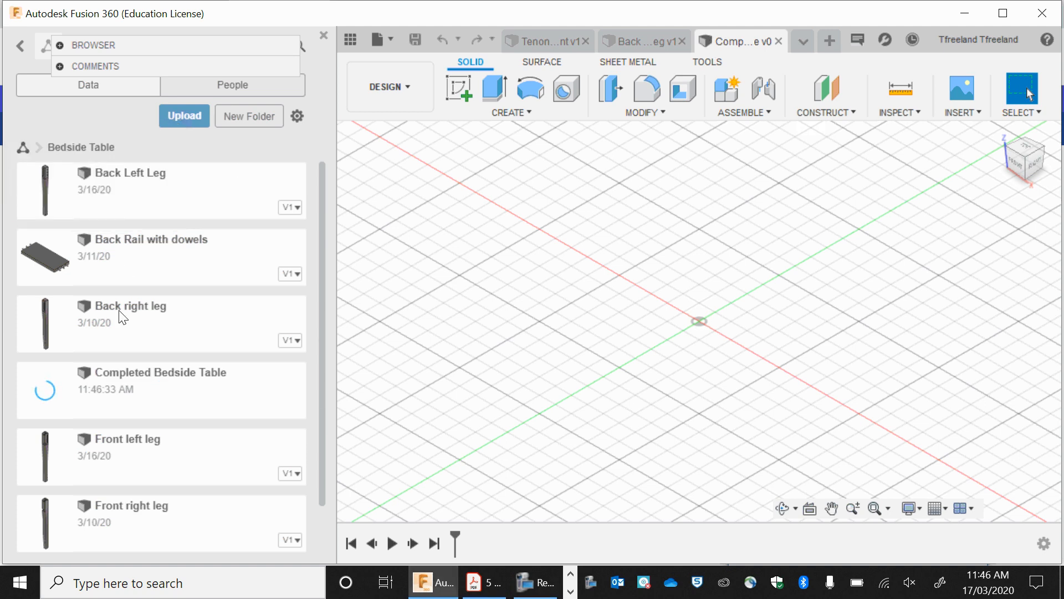
right_click(169, 465)
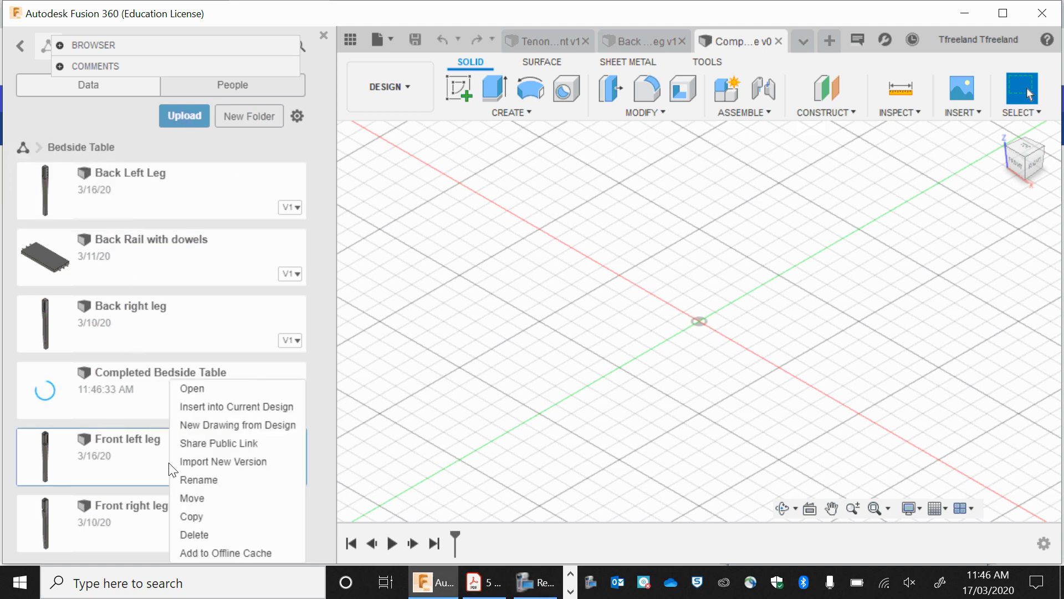
click(212, 407)
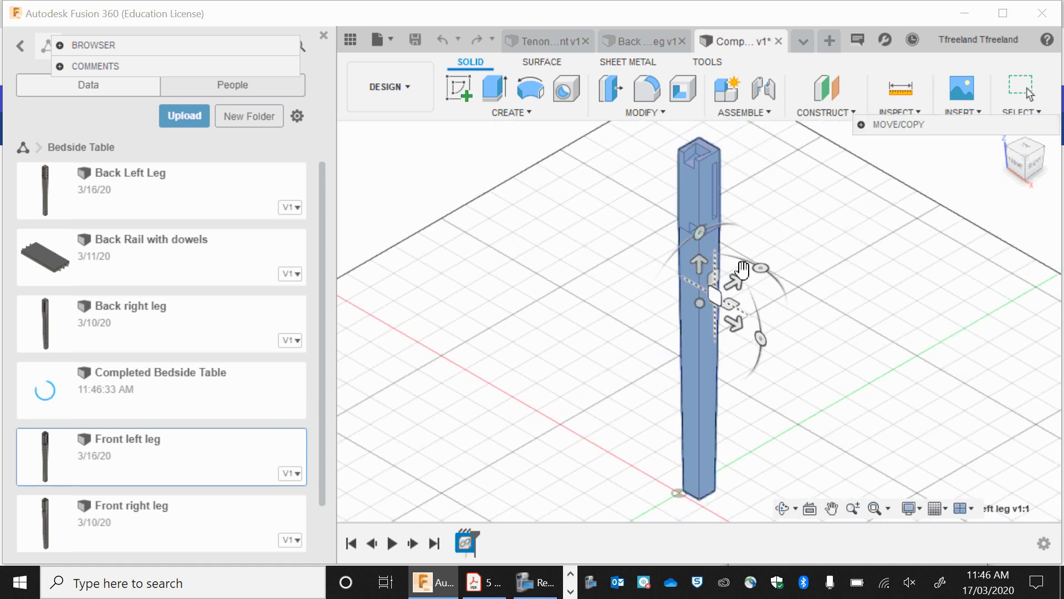
drag(763, 268, 646, 270)
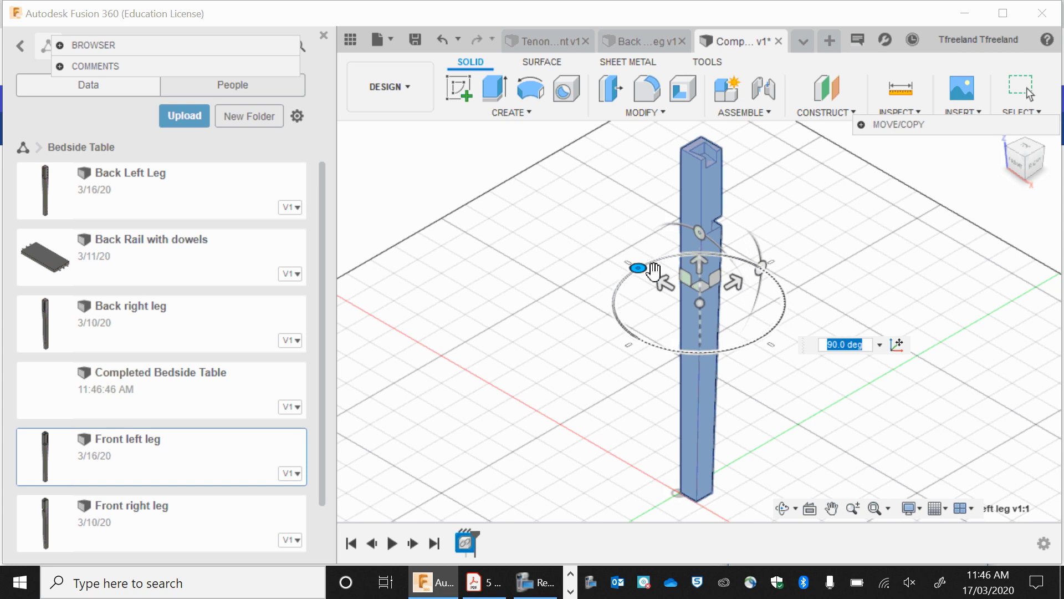
key(Return)
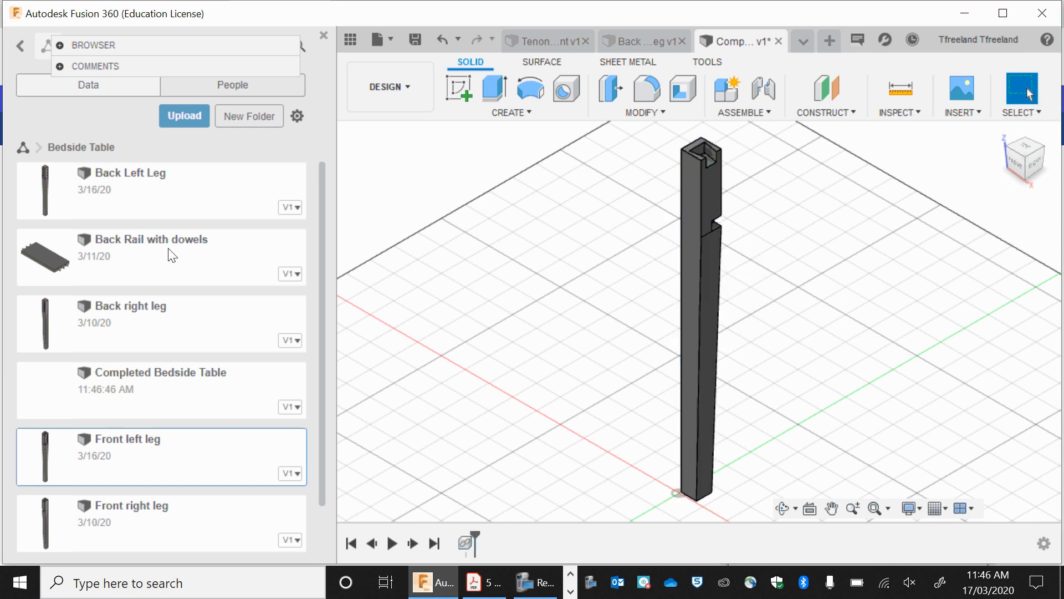
Ground the Front left leg component and move the collapsed browser clear of the project's file list
click(59, 45)
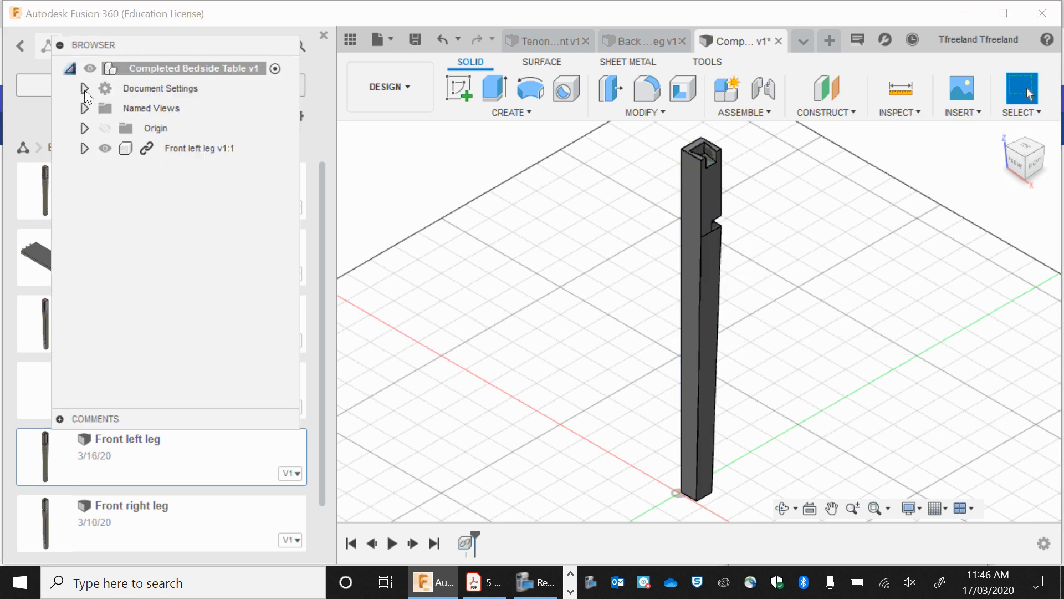
click(139, 149)
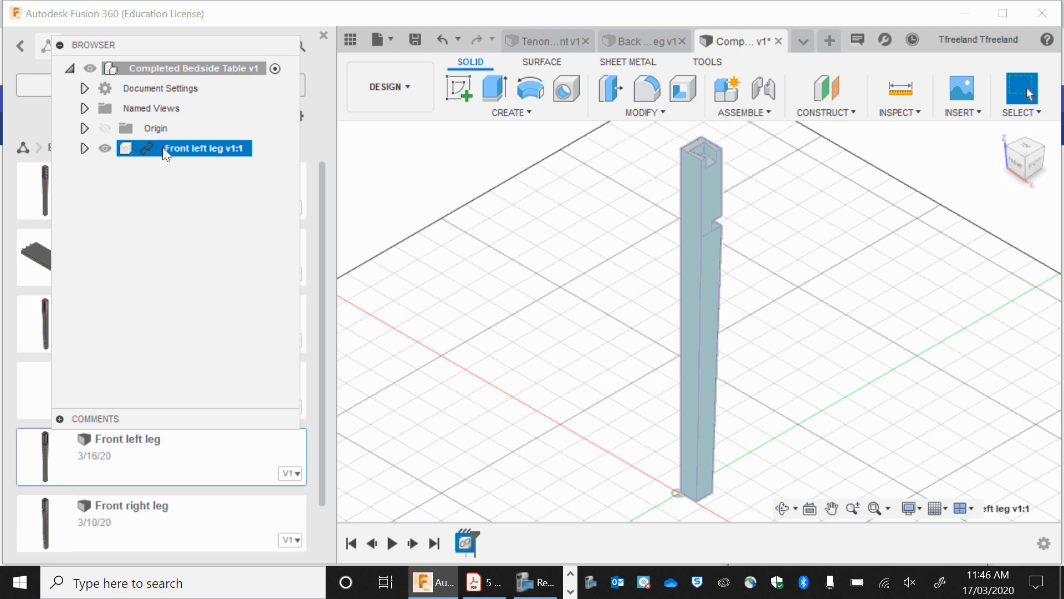
right_click(161, 147)
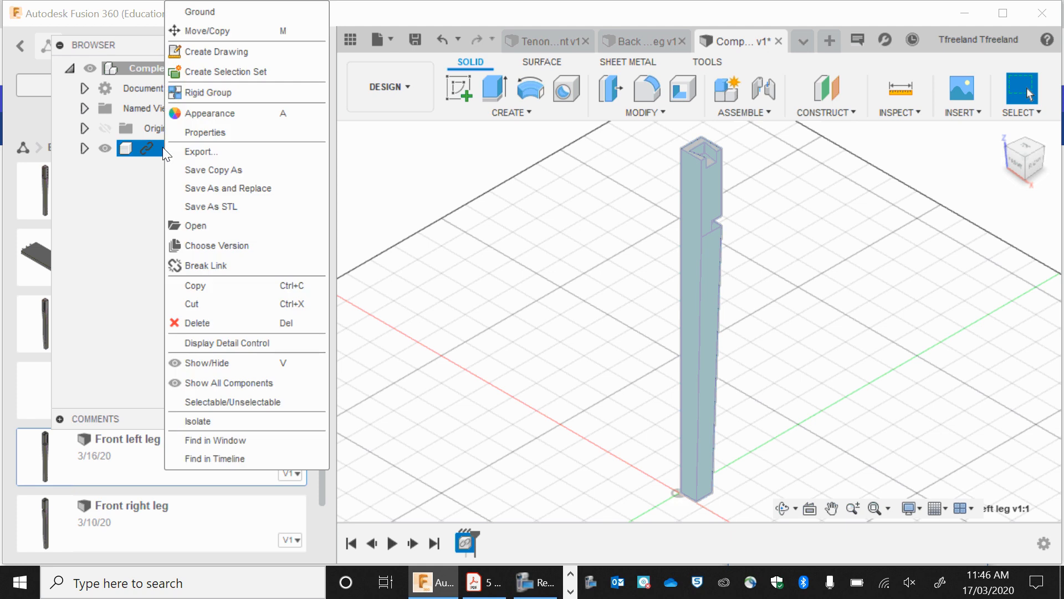
click(219, 12)
drag(106, 45, 382, 134)
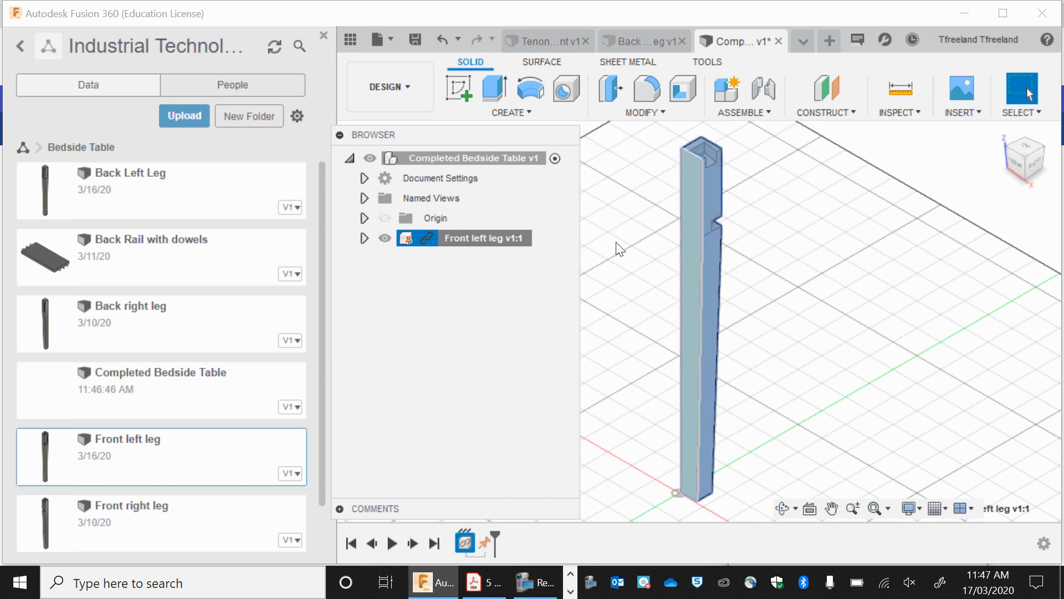
click(336, 135)
Insert the Tenon Joint rail from the Bedside Table folder into the current design
scroll(181, 391, down, 1)
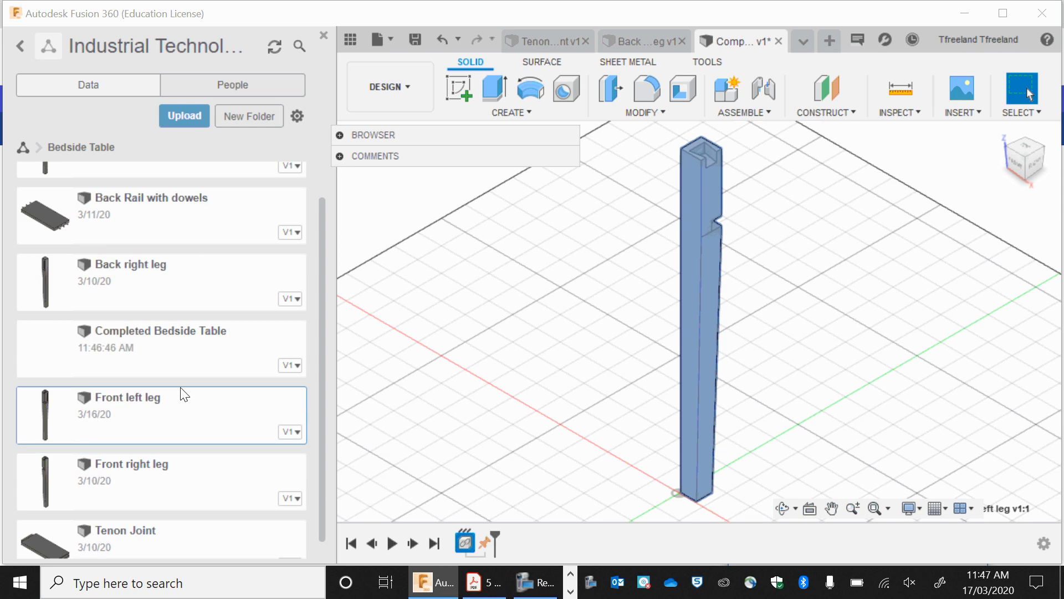
scroll(183, 391, up, 1)
scroll(171, 397, down, 2)
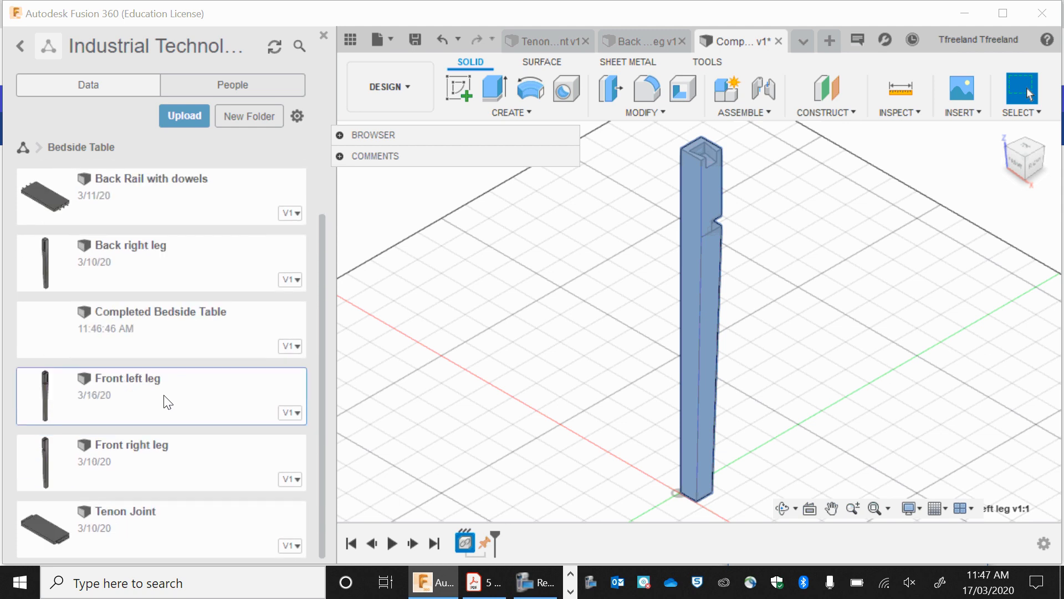
right_click(161, 541)
click(194, 408)
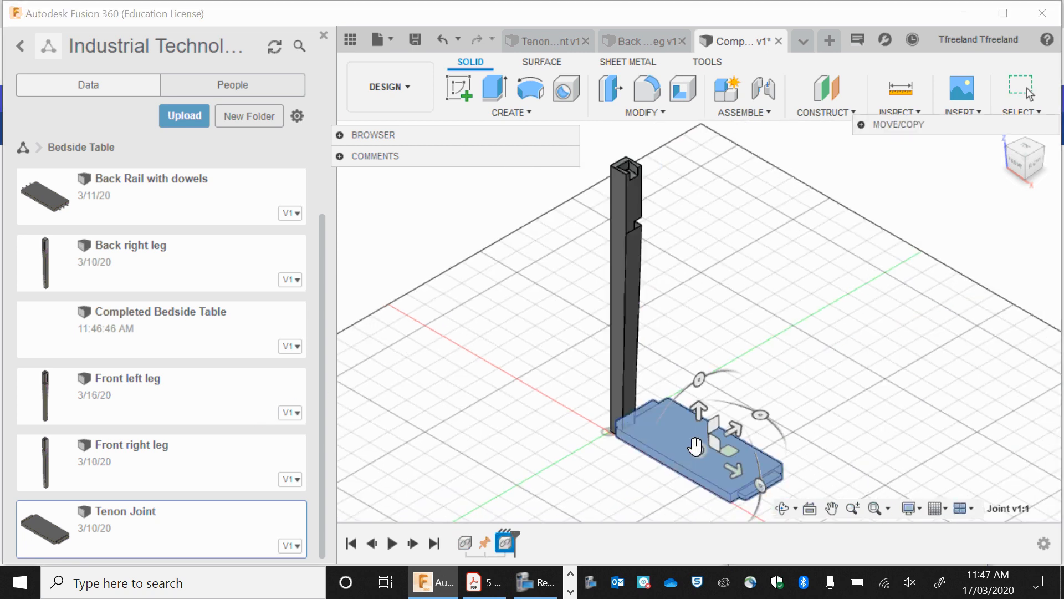
Raise the tenon rail beside the leg, rotate it 90 degrees onto its edge and turn it parallel to the green axis
drag(747, 289, 750, 281)
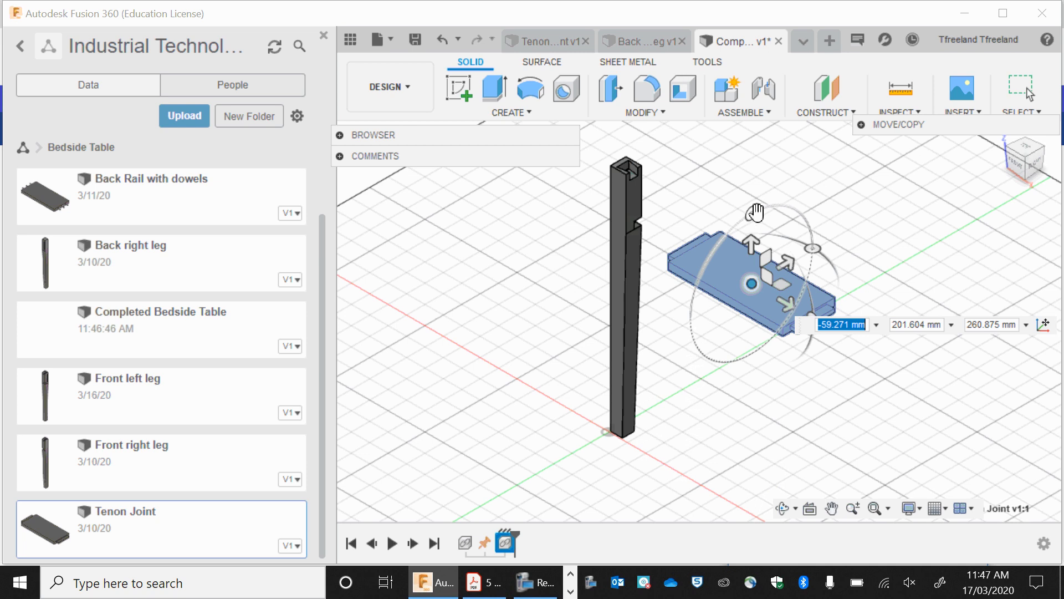
drag(754, 214, 692, 320)
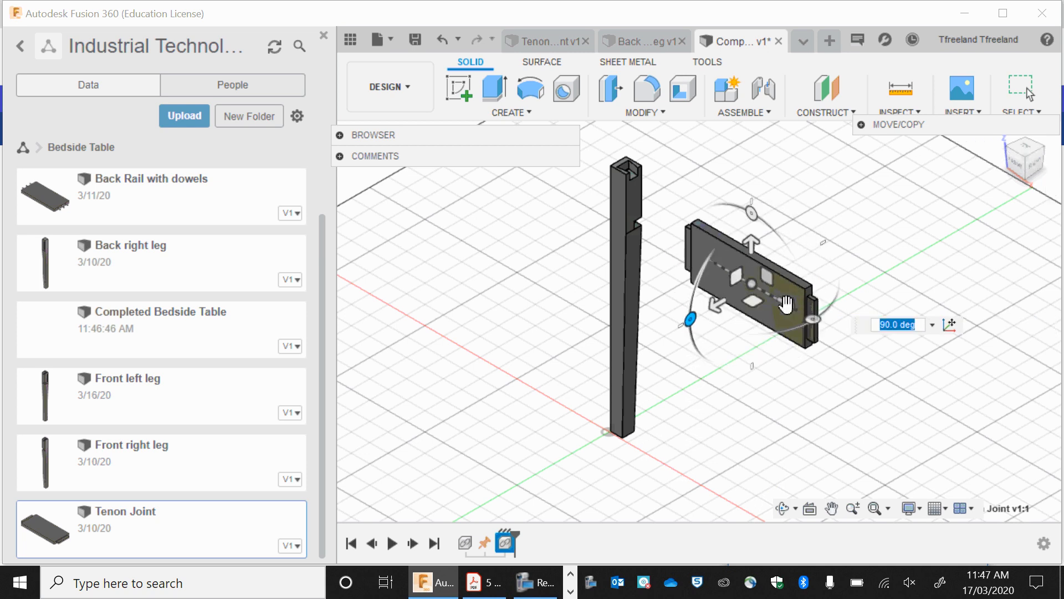
drag(809, 319, 681, 320)
key(Return)
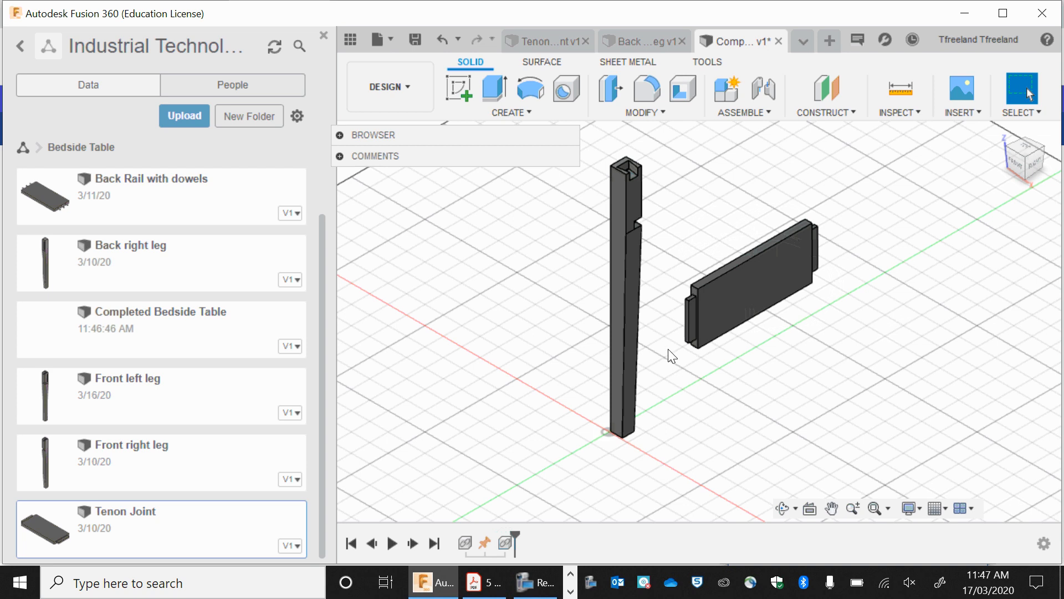
Lift the tenon rail near the leg's upper end and select the inner bottom face of the leg's long narrow mortise
drag(743, 238, 728, 166)
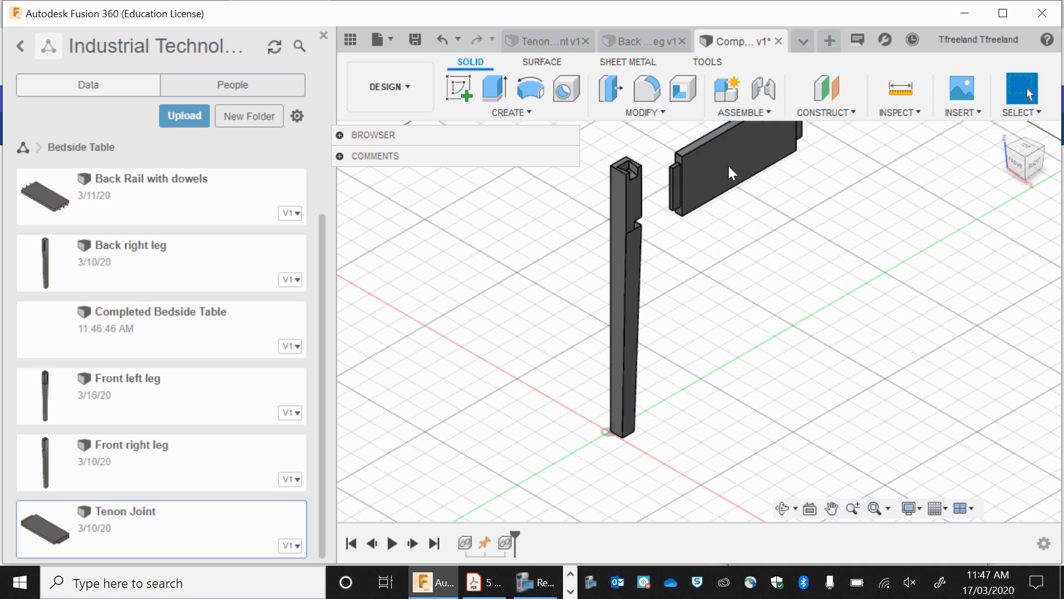
click(782, 508)
drag(705, 218, 694, 164)
scroll(660, 138, up, 6)
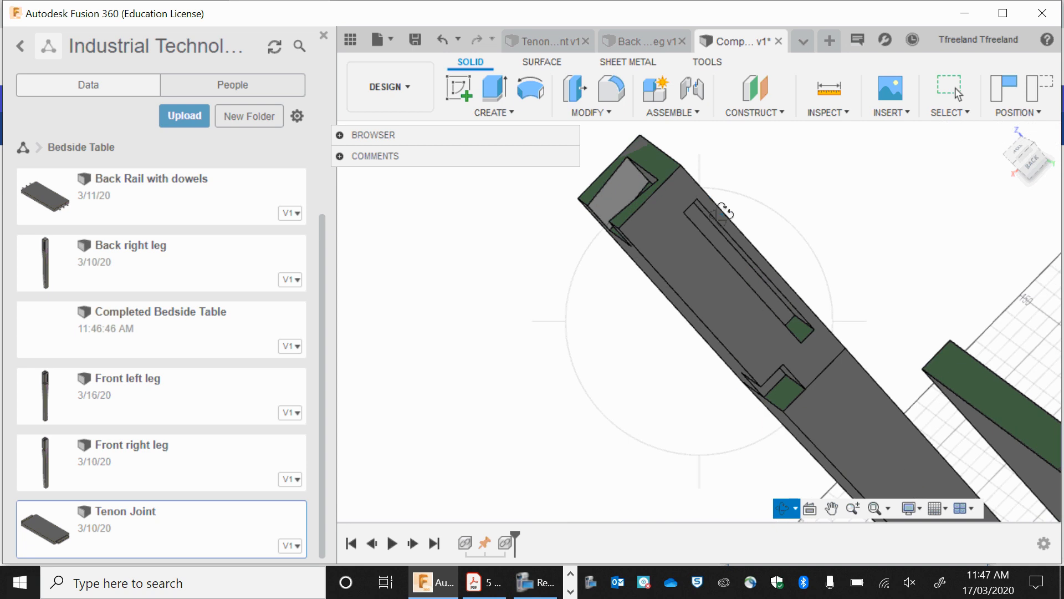
key(Escape)
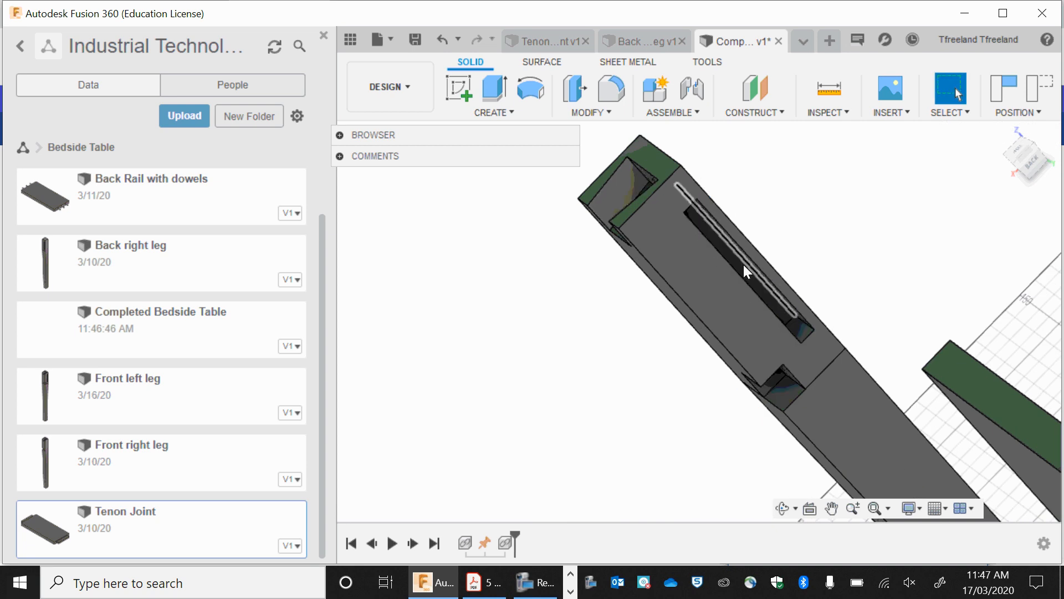
scroll(745, 277, up, 3)
click(778, 314)
scroll(776, 311, down, 5)
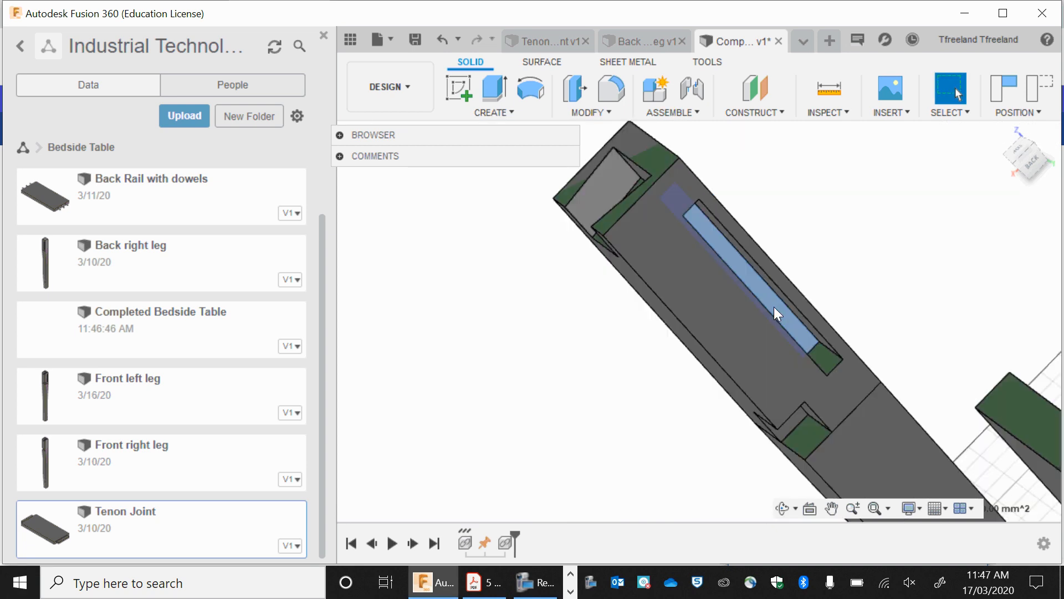
Add the narrow end face of the rail's tenon nearest the leg to the selection
click(783, 508)
drag(843, 394, 950, 350)
click(831, 508)
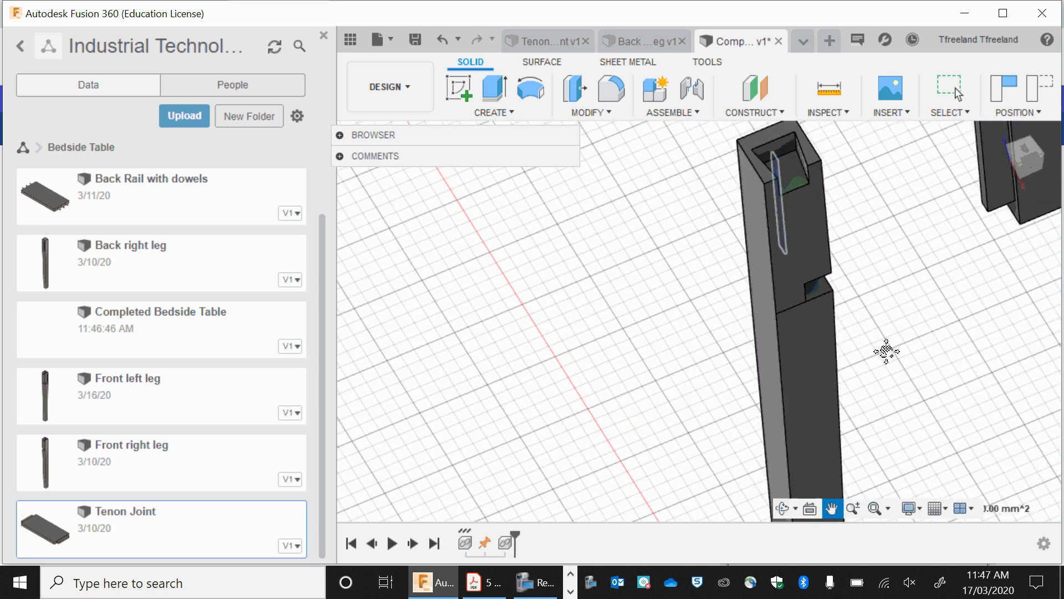
drag(885, 352, 804, 492)
click(783, 509)
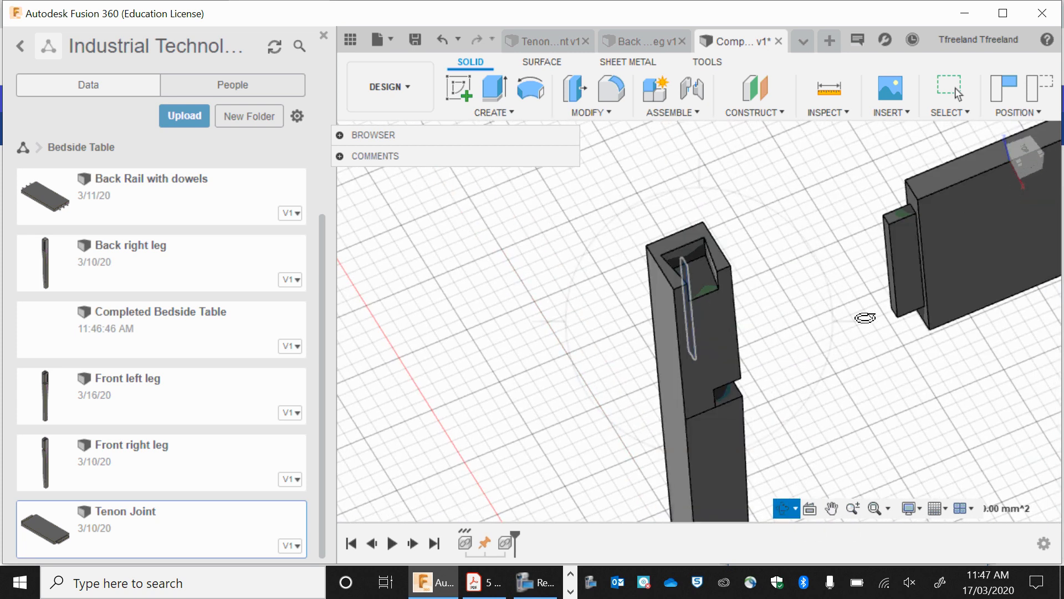
drag(865, 317, 880, 304)
key(Escape)
scroll(824, 245, up, 5)
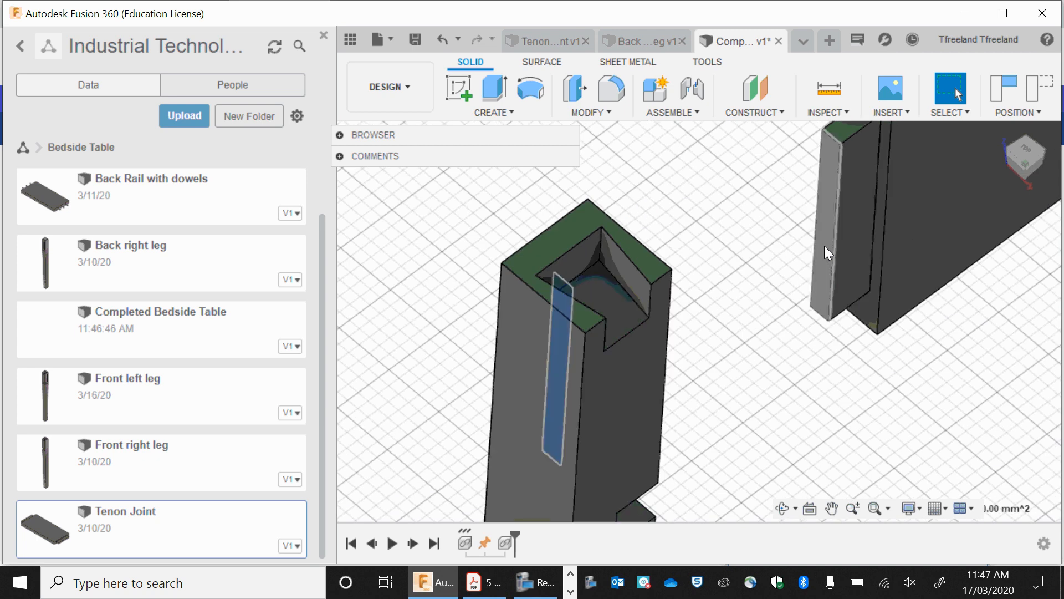
click(823, 245)
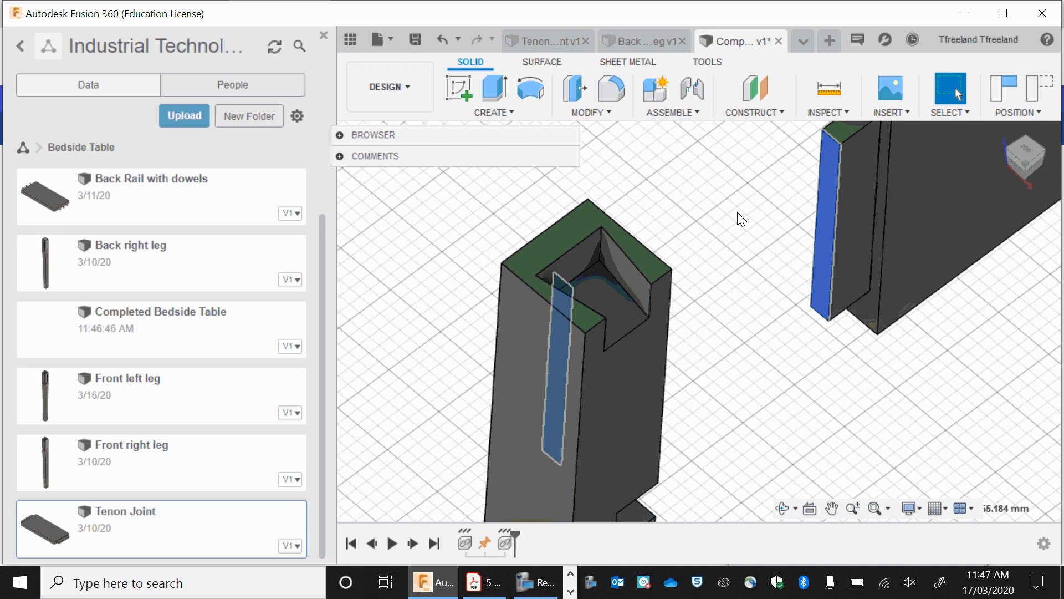
Join the tenon's end face to the bottom of the leg's mortise with 0 mm offset, continuing from the components' previous position
click(699, 101)
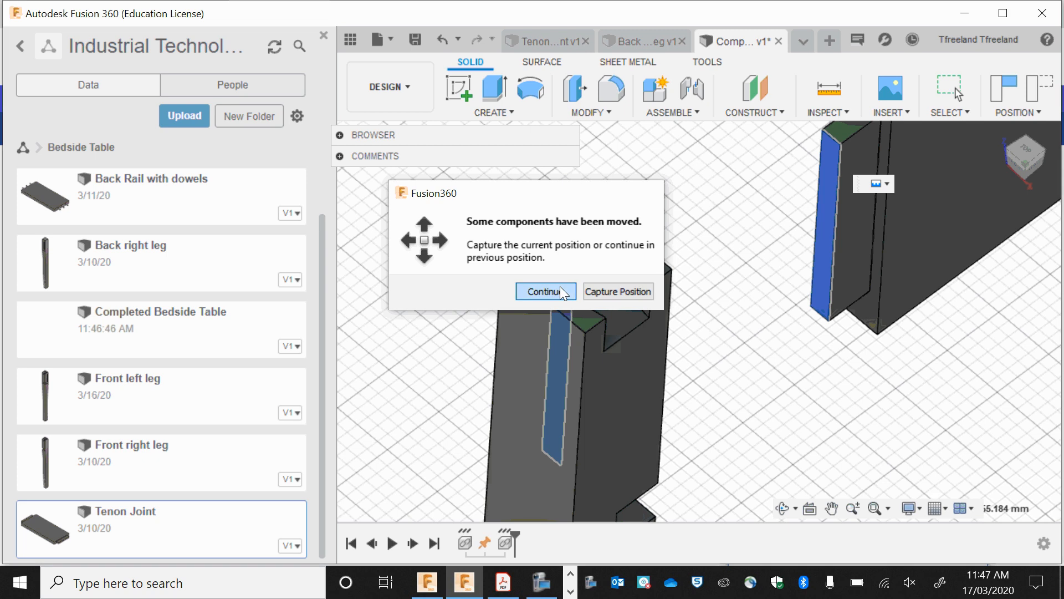
click(560, 286)
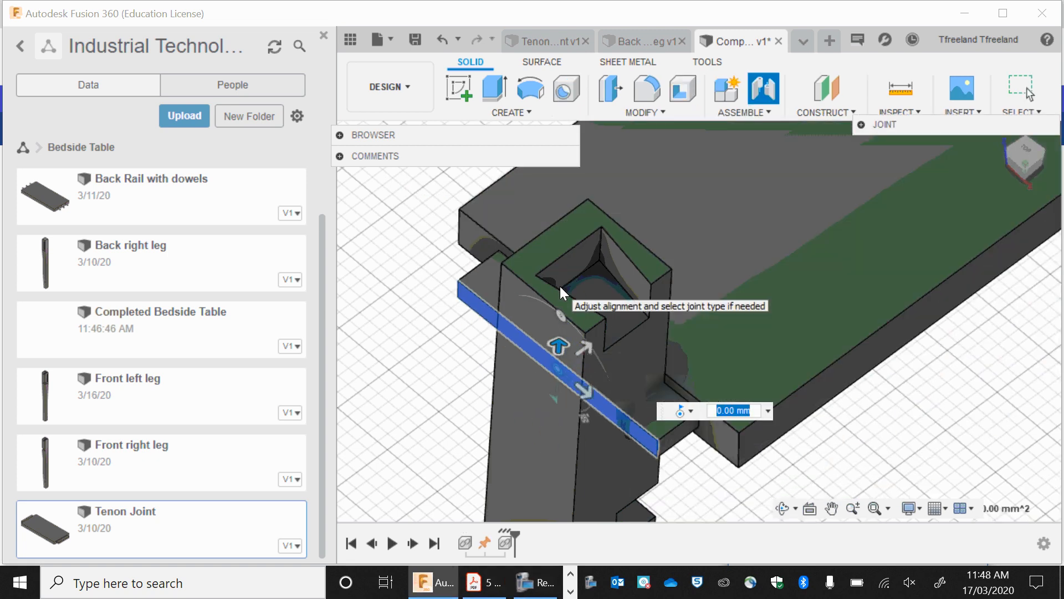
click(690, 411)
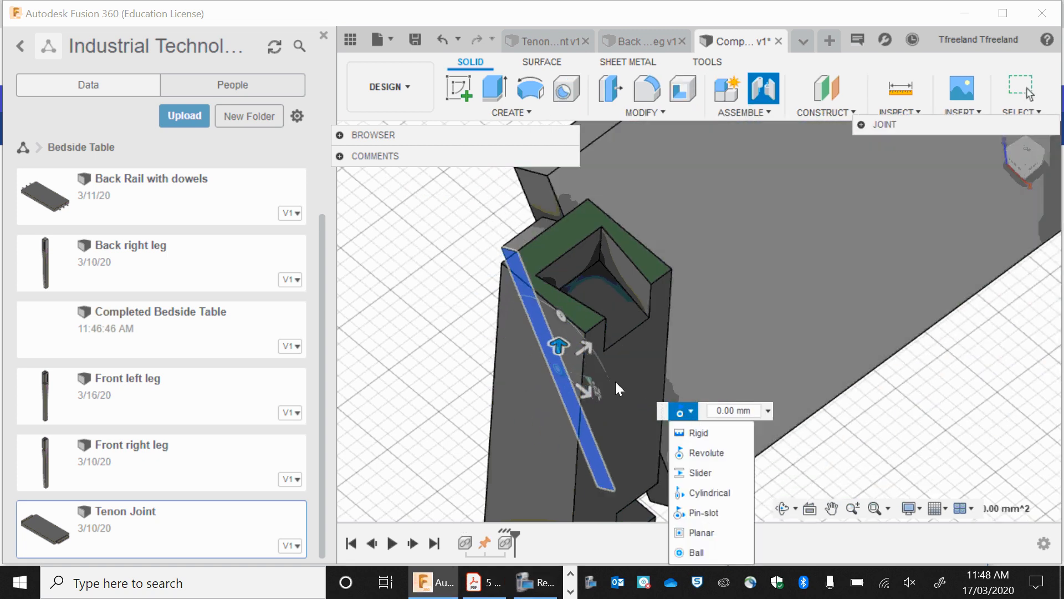
click(696, 426)
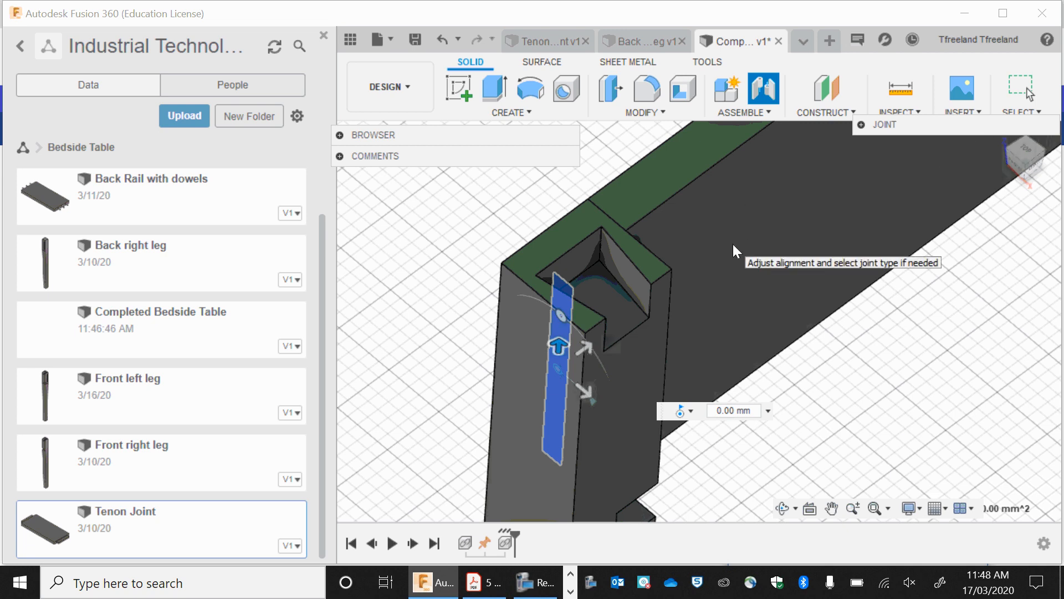
key(Return)
scroll(733, 244, down, 10)
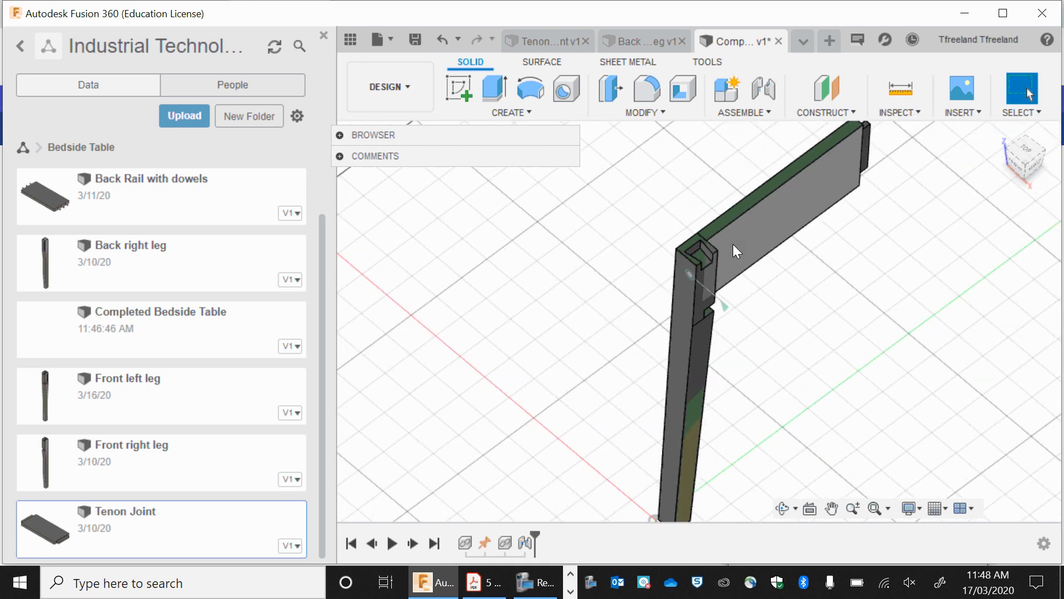
click(788, 510)
drag(660, 249, 598, 261)
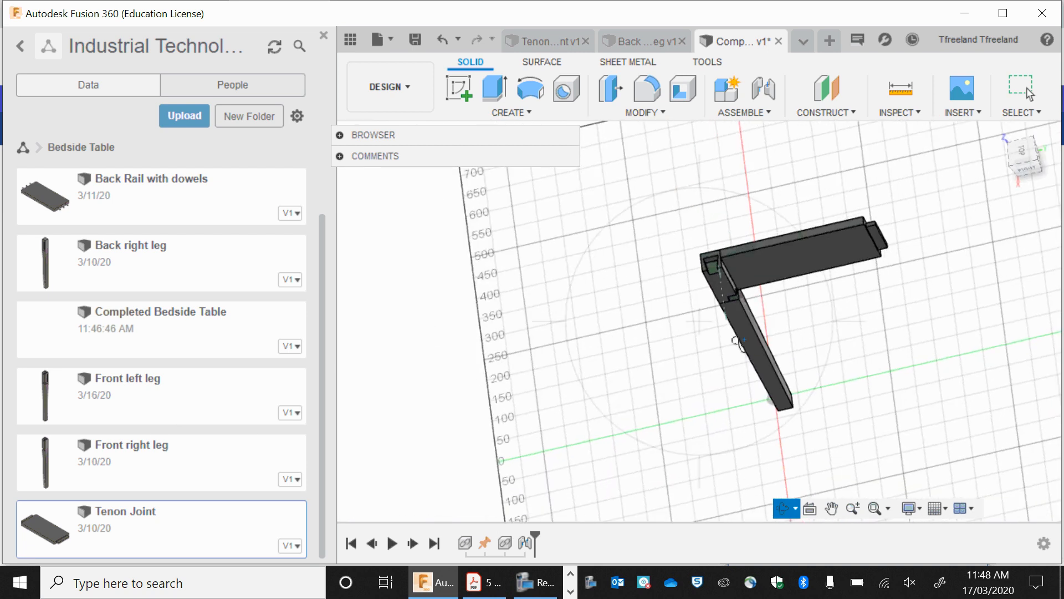
Insert the Back Left Leg into the design and place it beyond the free tenon end of the rail
key(Escape)
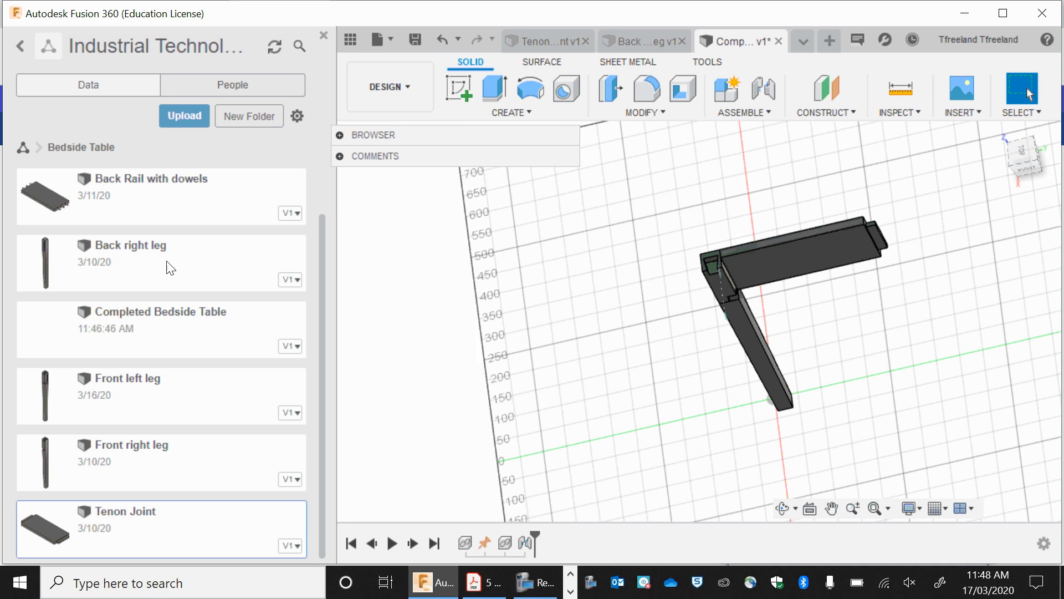
scroll(177, 277, up, 2)
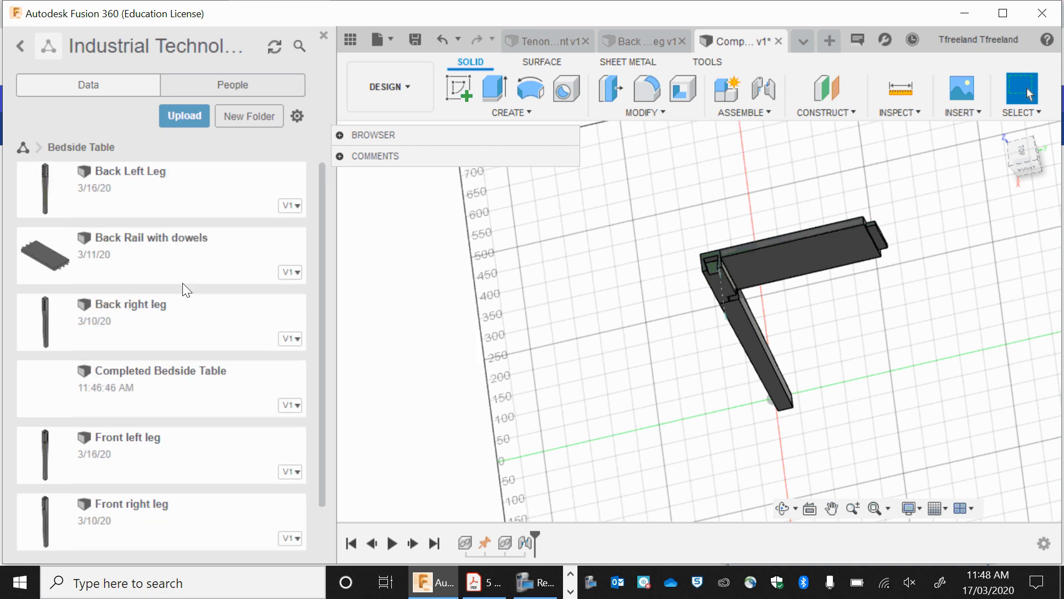
right_click(178, 207)
click(206, 233)
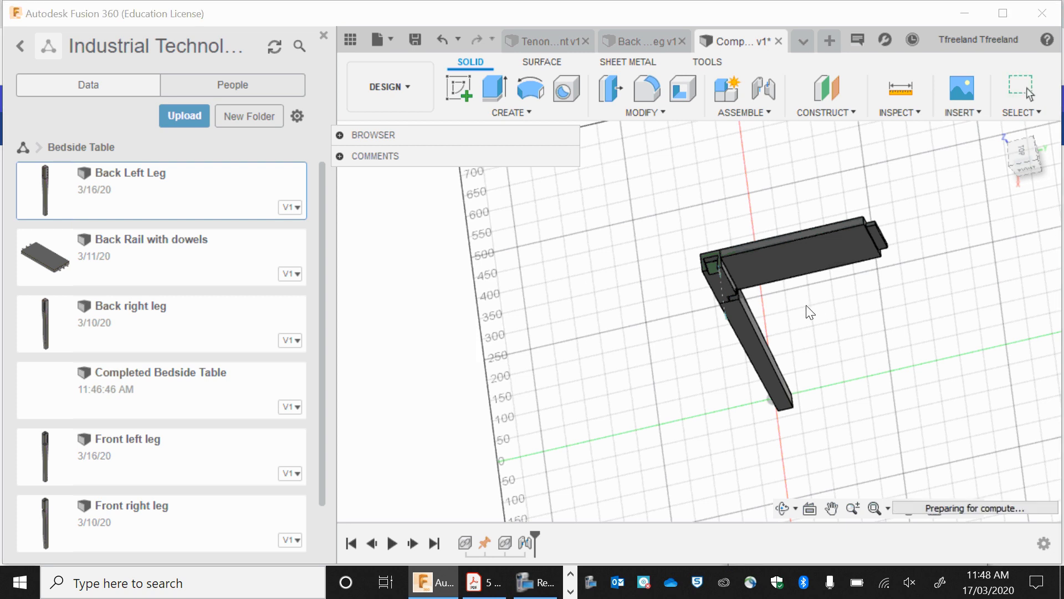
drag(576, 349, 984, 298)
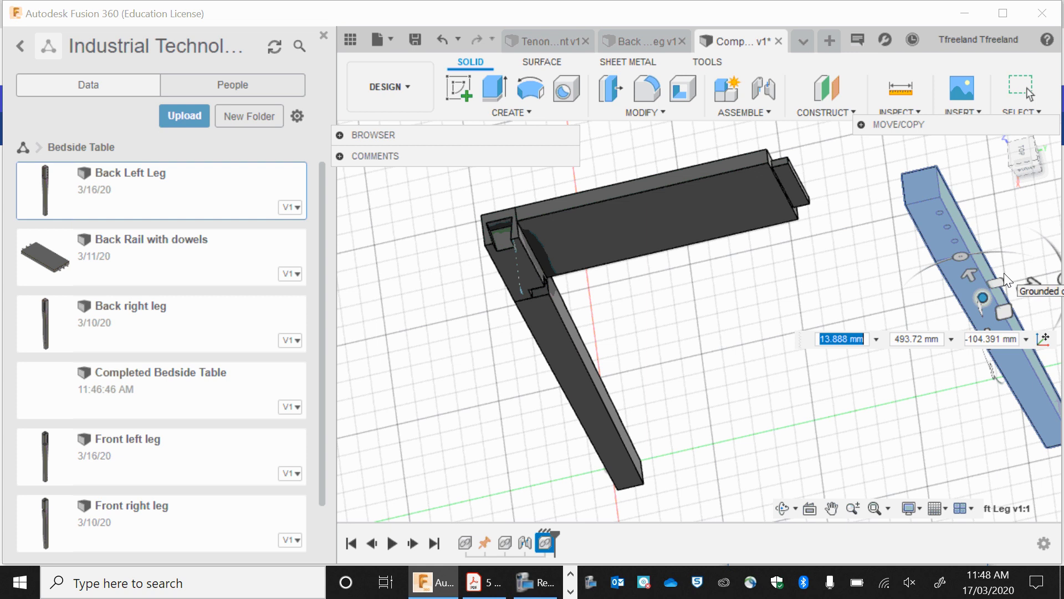
key(Return)
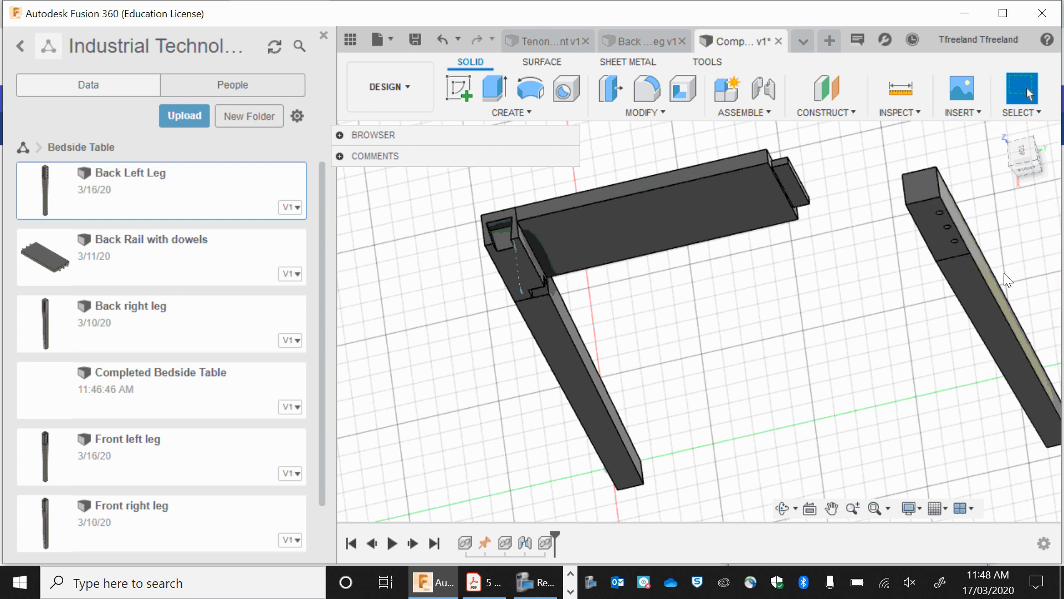
Select the inner bottom face of the long narrow mortise in the back left leg
click(783, 508)
drag(870, 252, 892, 448)
click(833, 509)
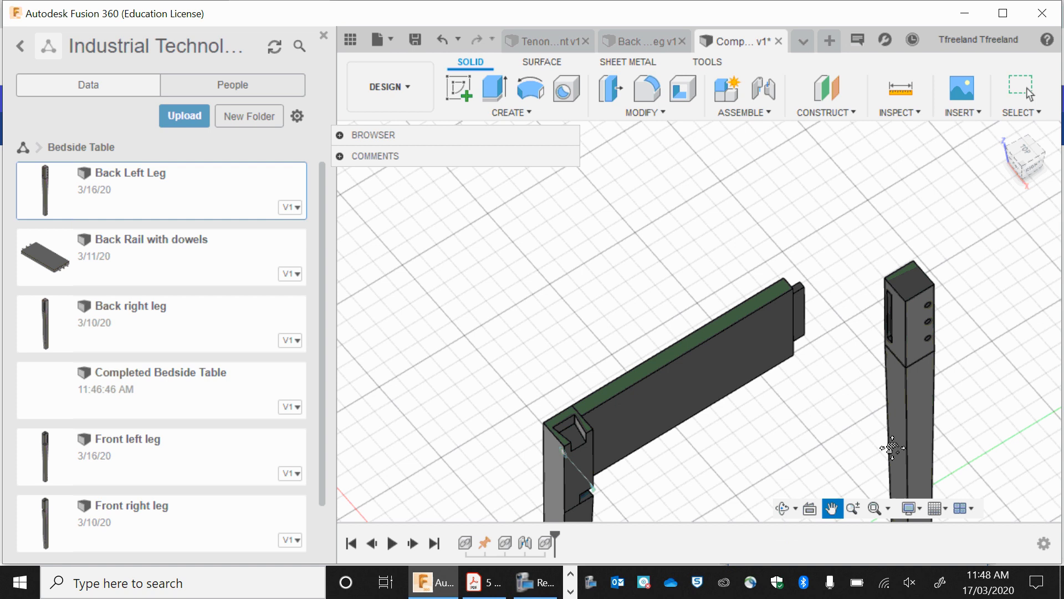
click(783, 507)
drag(867, 297, 912, 296)
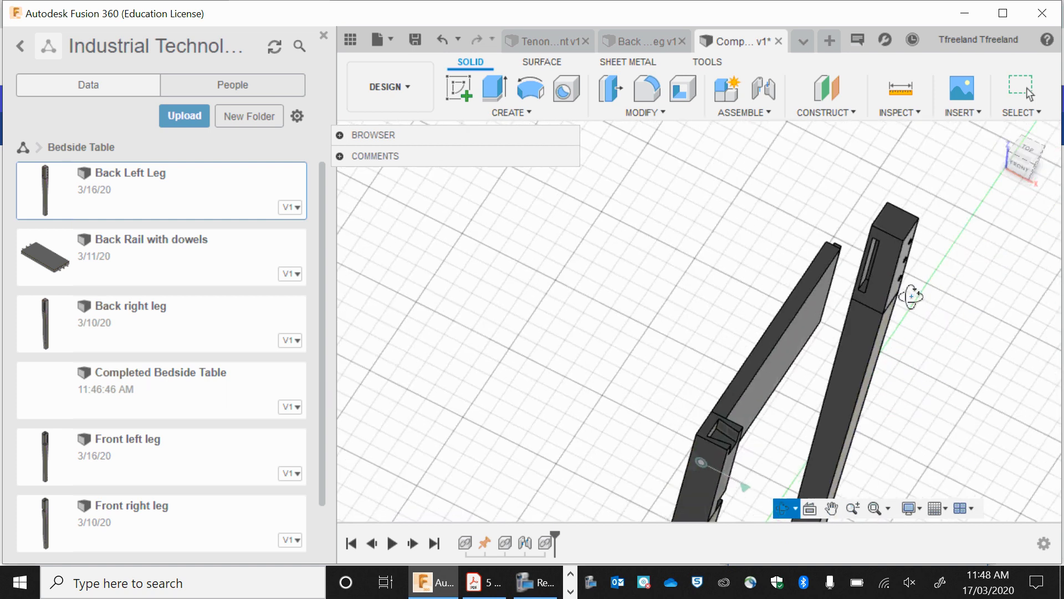
key(Escape)
scroll(842, 264, up, 5)
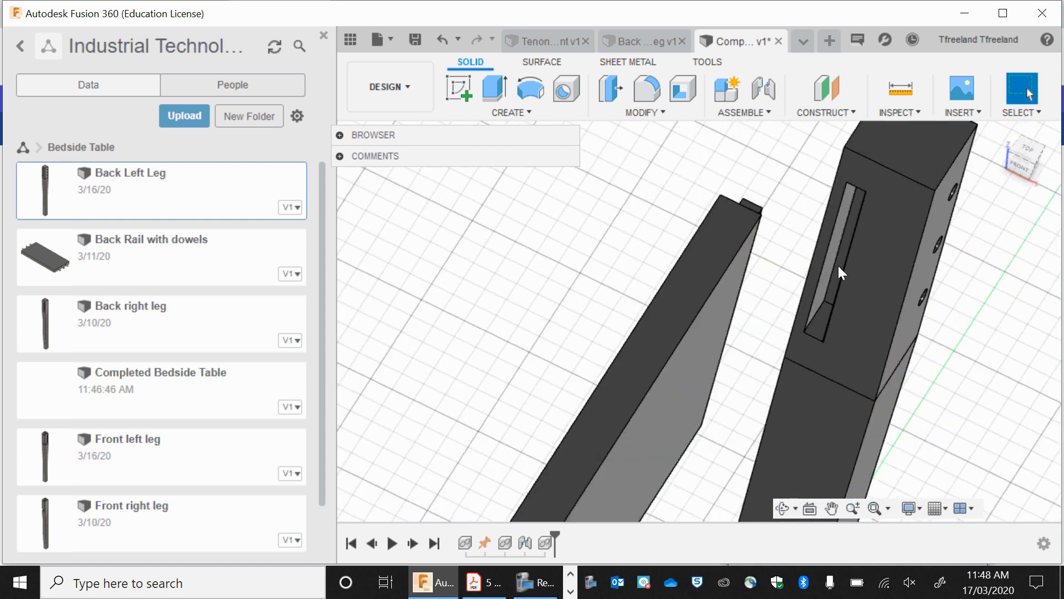
scroll(835, 265, up, 6)
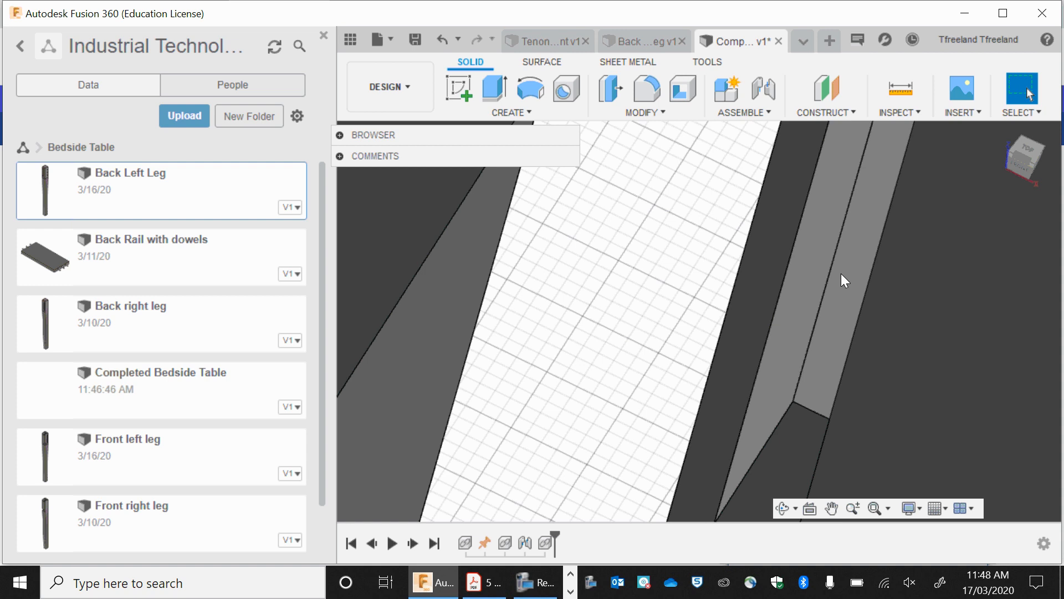
scroll(840, 274, down, 10)
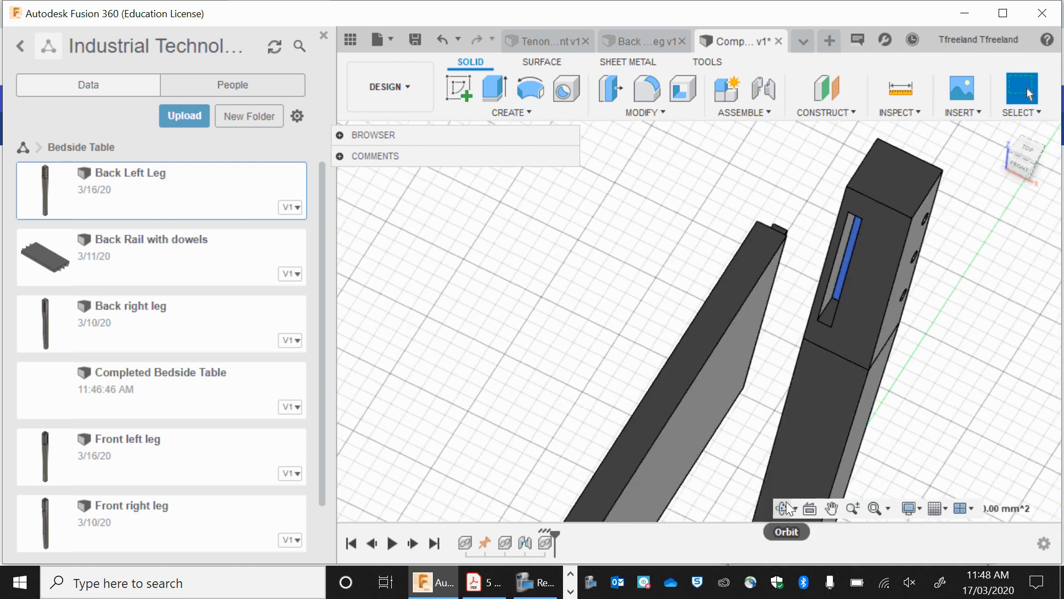
Add the narrow end face of the rail's free tenon to the selection
click(786, 507)
drag(824, 238, 748, 313)
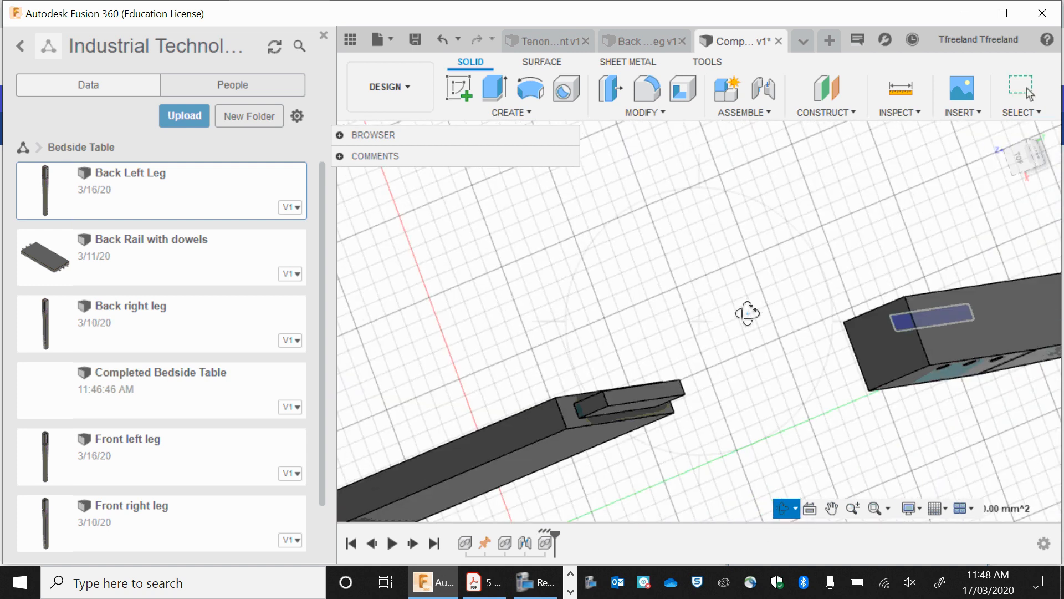
key(Escape)
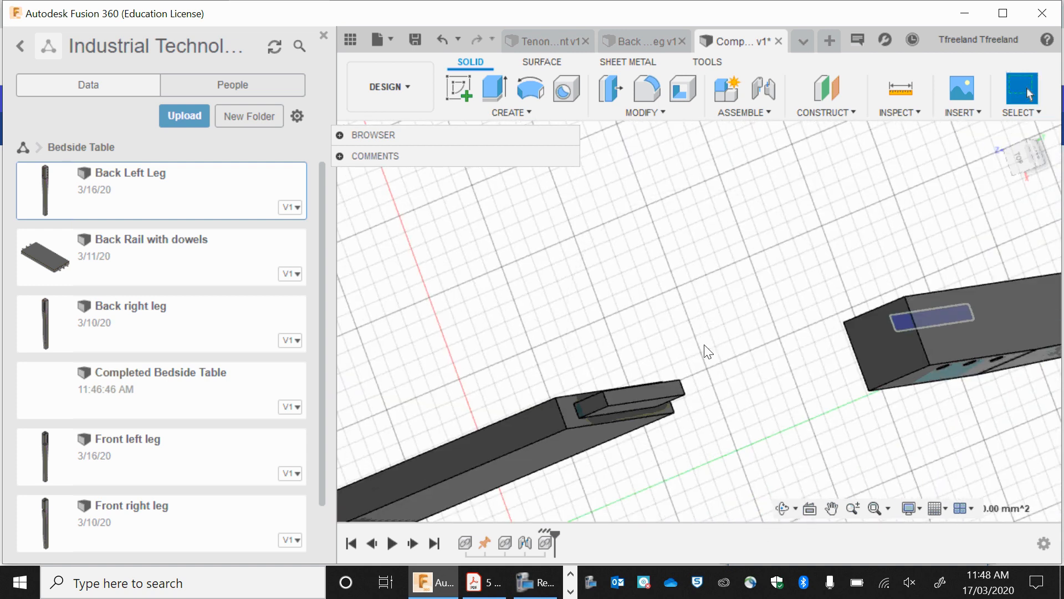
click(673, 387)
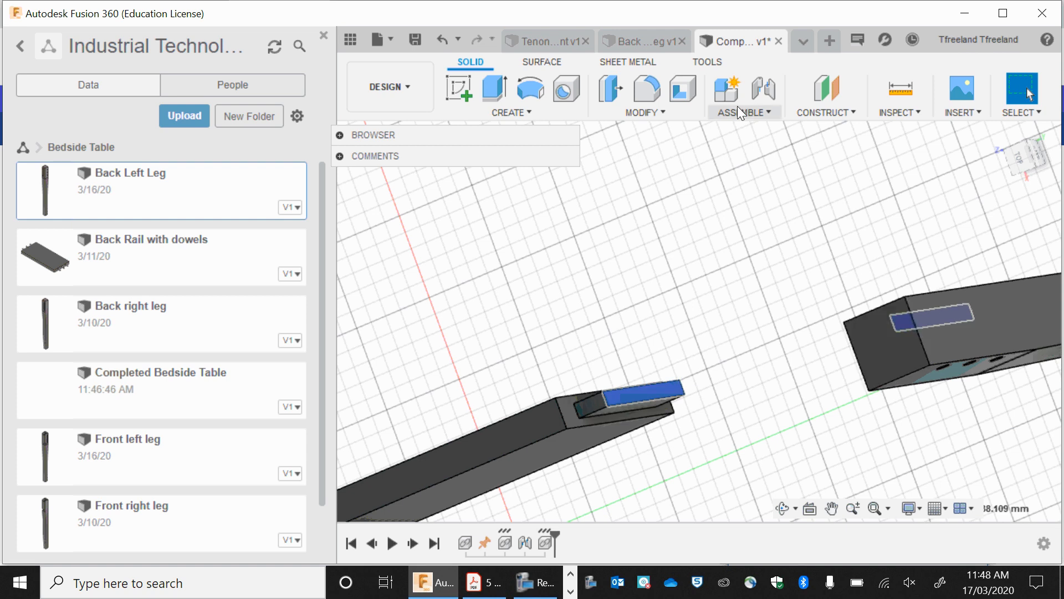
Join the back left leg's mortise bottom to the rail's tenon end face with a 0 mm offset
click(756, 92)
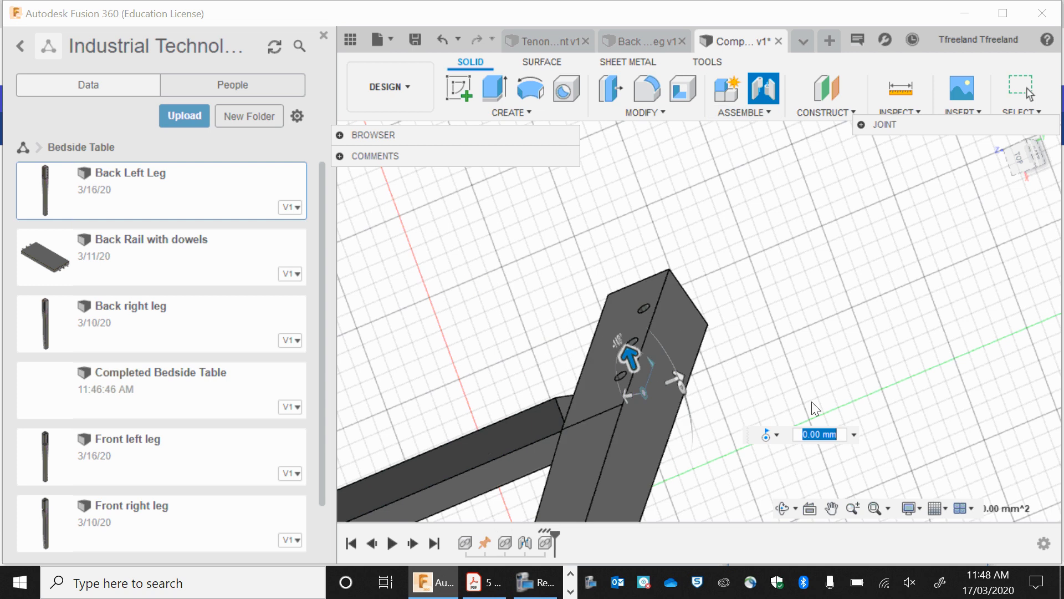
click(770, 434)
click(775, 291)
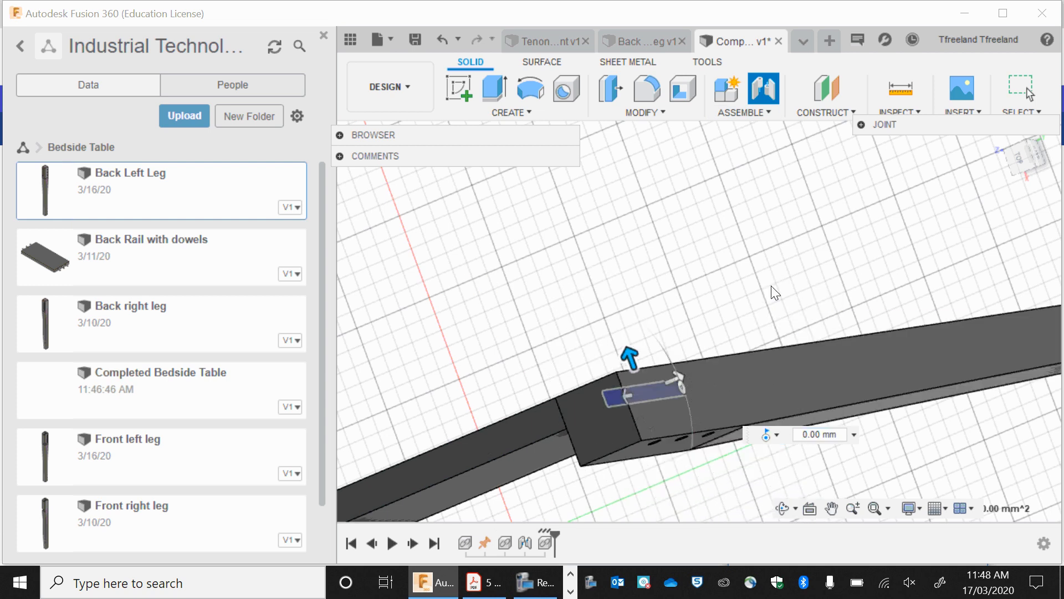
key(Return)
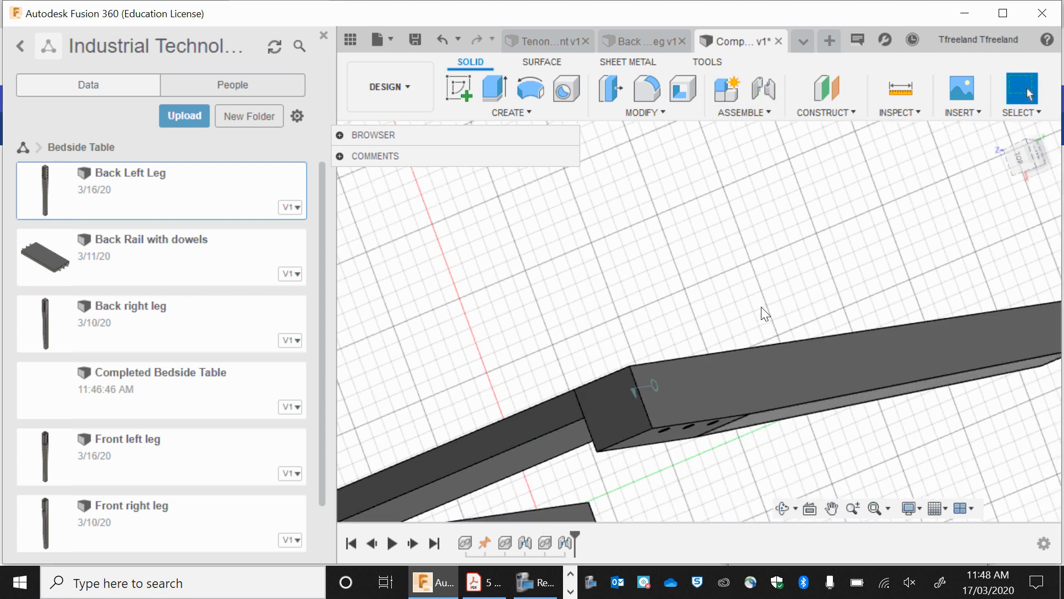
scroll(765, 313, down, 5)
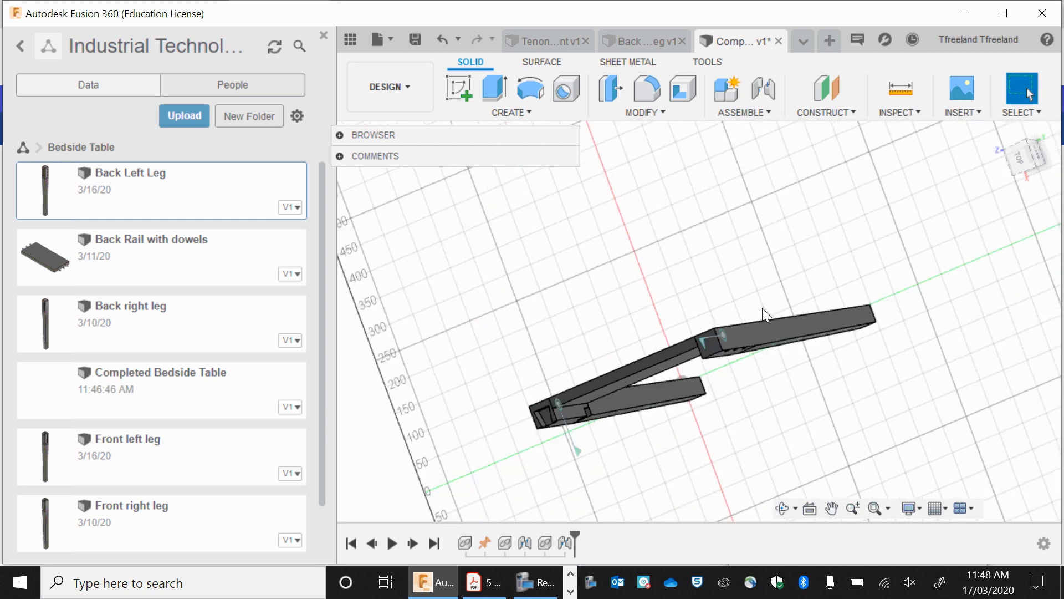
Insert the Back Rail with dowels into the design and move it clear of the joined legs and rail
right_click(168, 258)
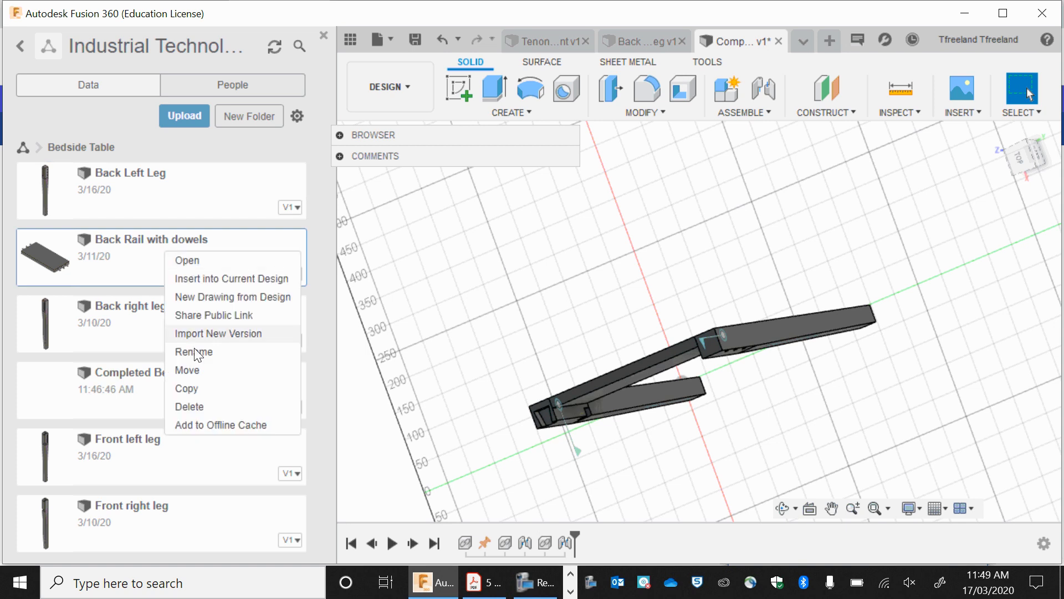
click(195, 279)
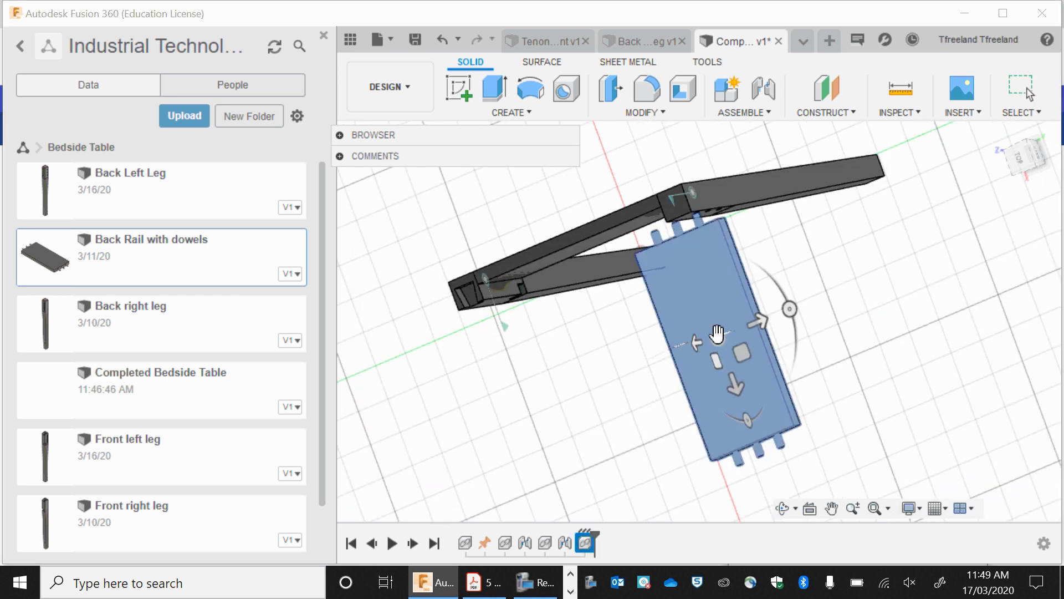
drag(718, 333, 803, 458)
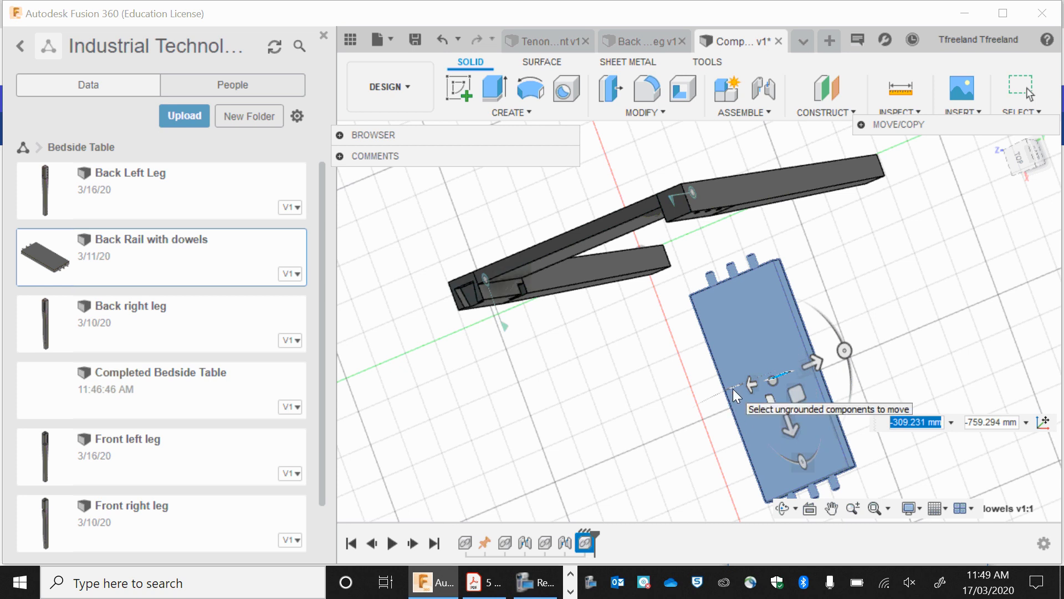
drag(772, 380, 864, 323)
Rotate the dowelled back rail to -90 degrees about its long axis so it stands on edge
click(784, 507)
drag(707, 357, 778, 396)
click(831, 508)
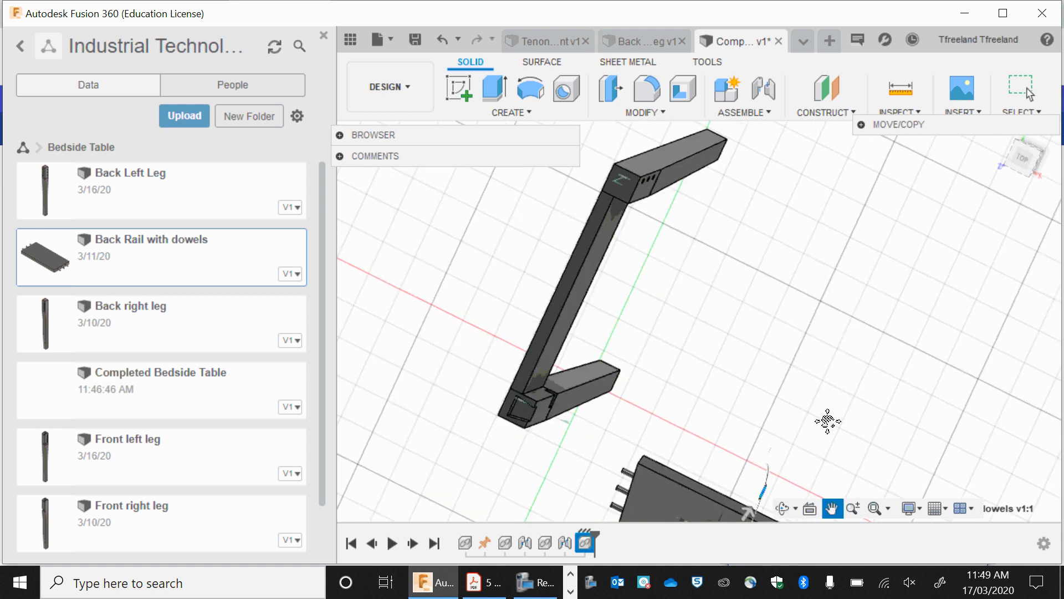
drag(826, 421, 800, 235)
key(Escape)
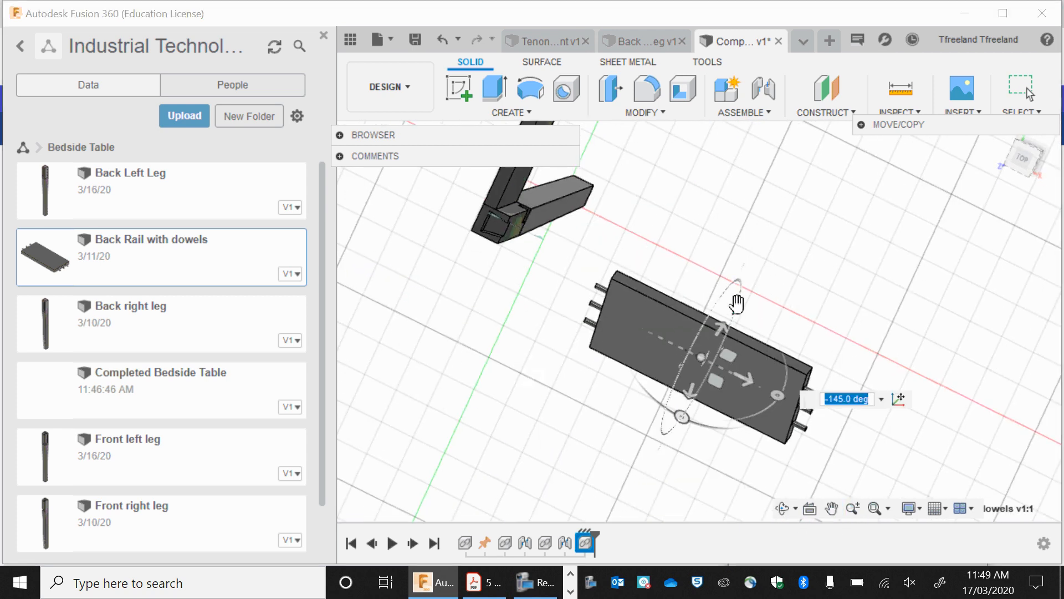
drag(736, 297, 716, 330)
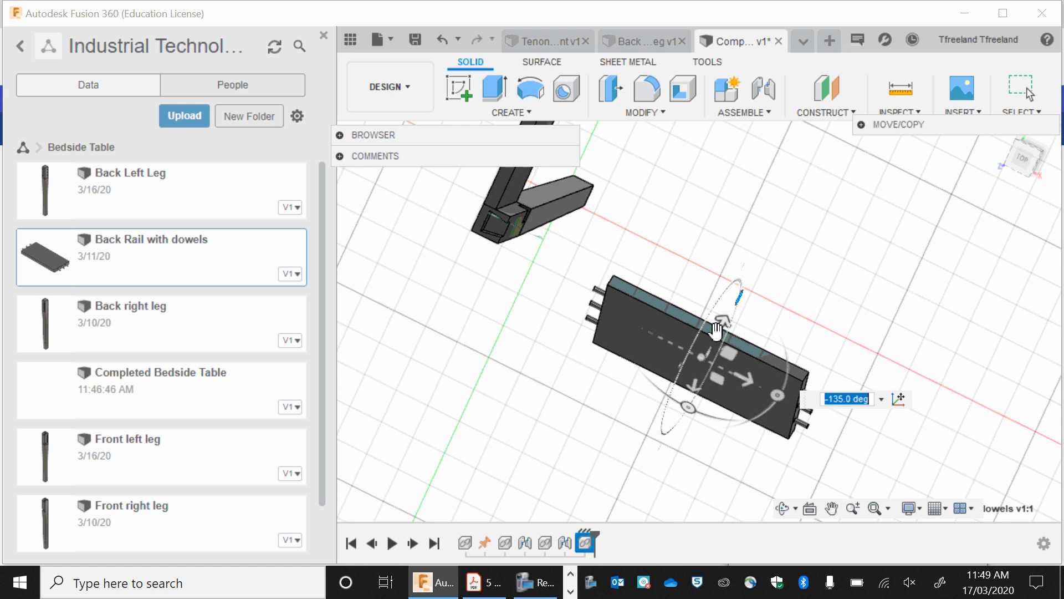
key(BackSpace)
text(-90)
key(Return)
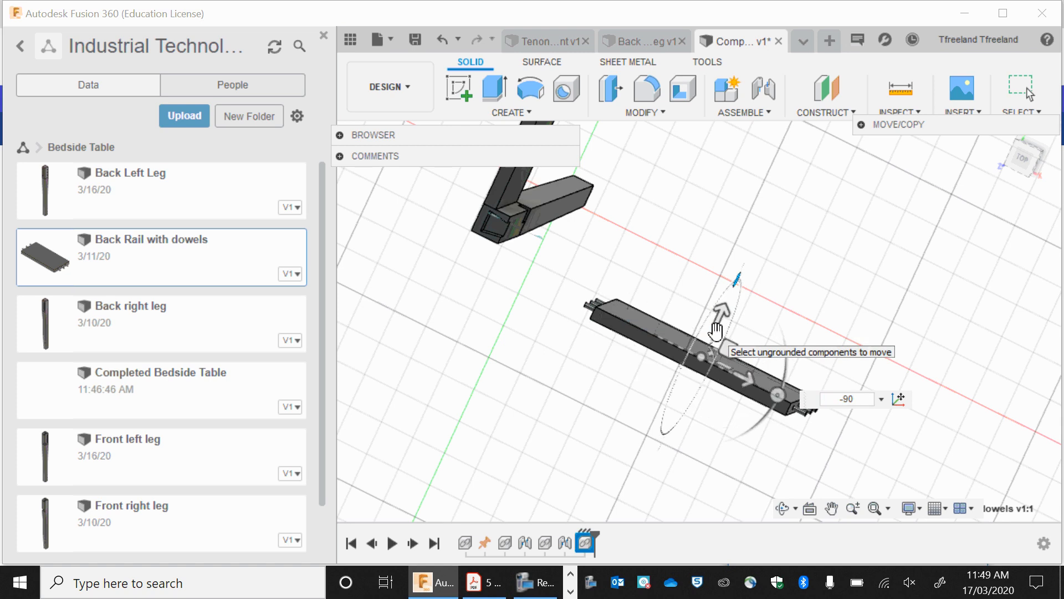
Move the back rail near the back left leg, with its dowels facing the leg and a gap between them
drag(700, 352, 754, 133)
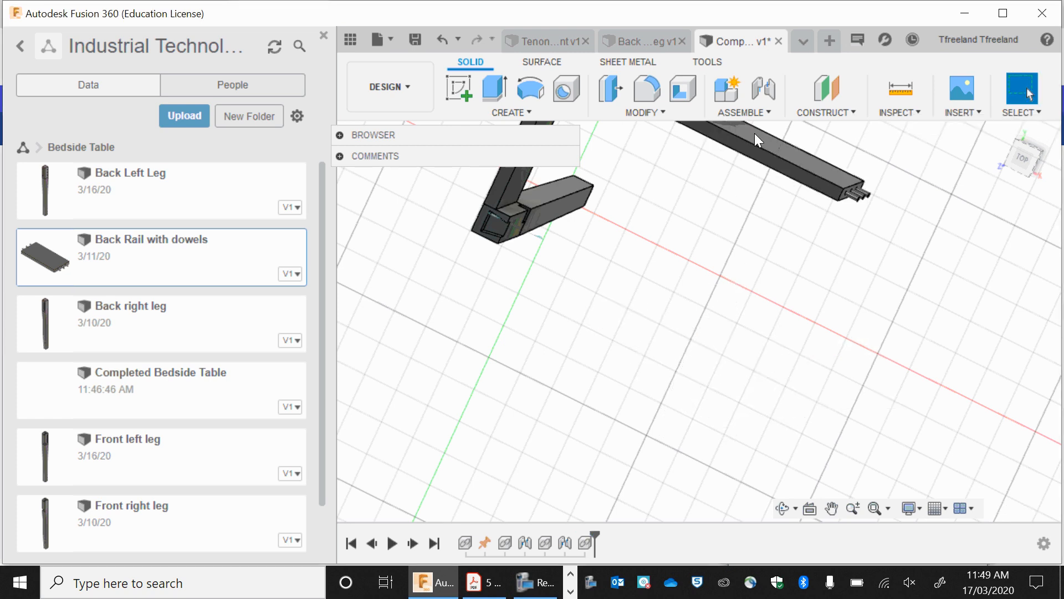
click(831, 508)
drag(839, 316, 675, 407)
drag(683, 323, 794, 306)
Select the circular end face of the outermost dowel on the end of the back rail that faces the leg
click(785, 510)
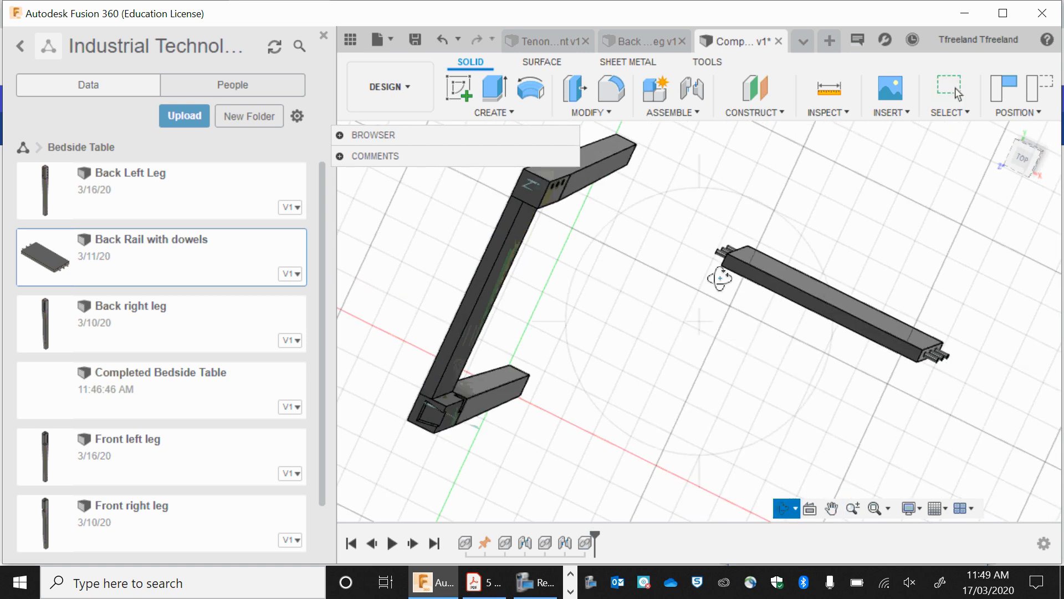
drag(742, 247, 760, 256)
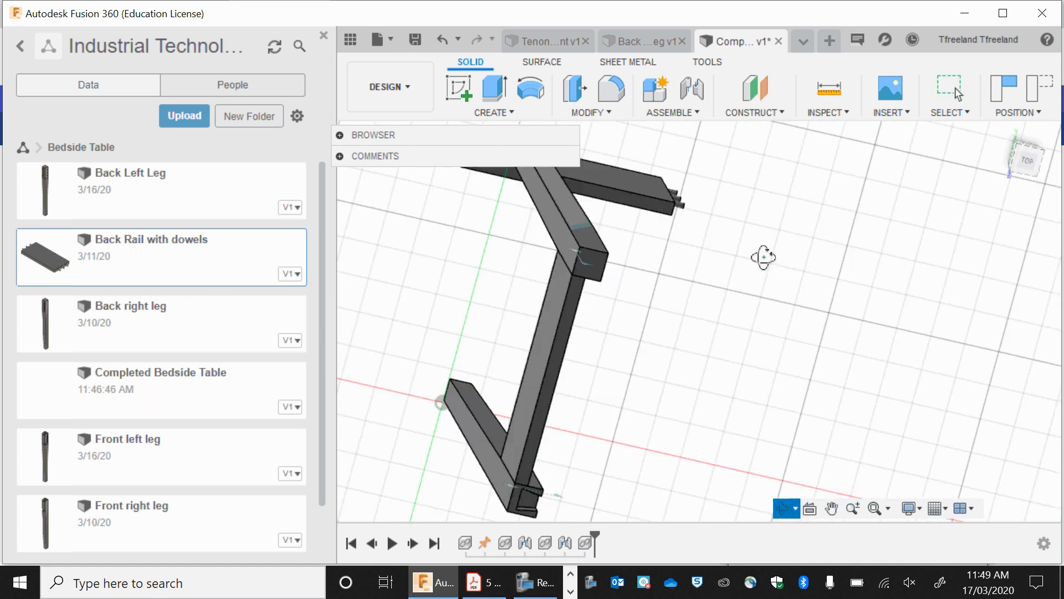
click(831, 508)
drag(655, 281, 854, 379)
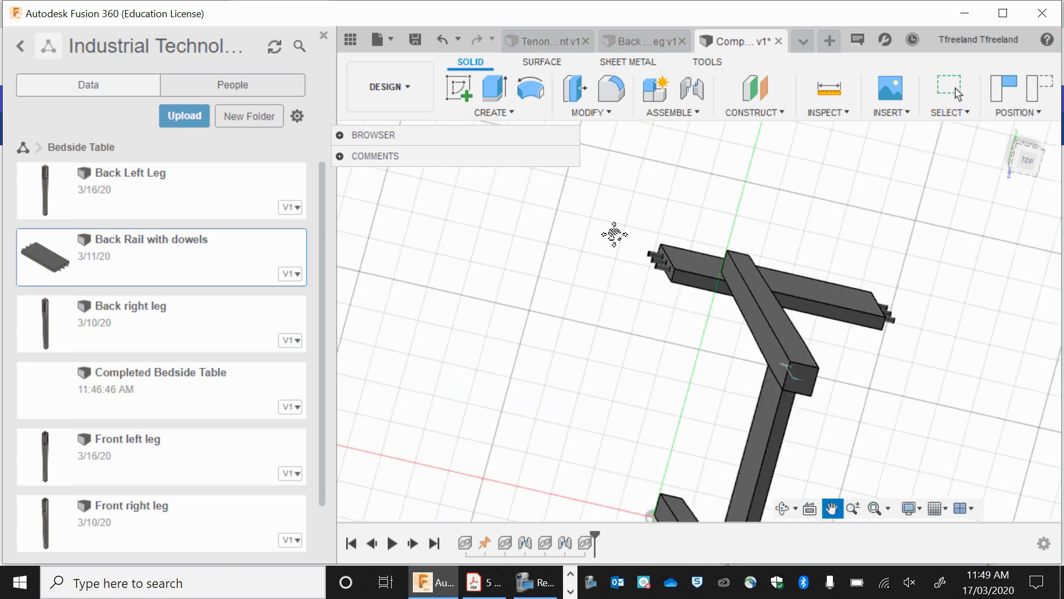
scroll(701, 316, up, 10)
key(Escape)
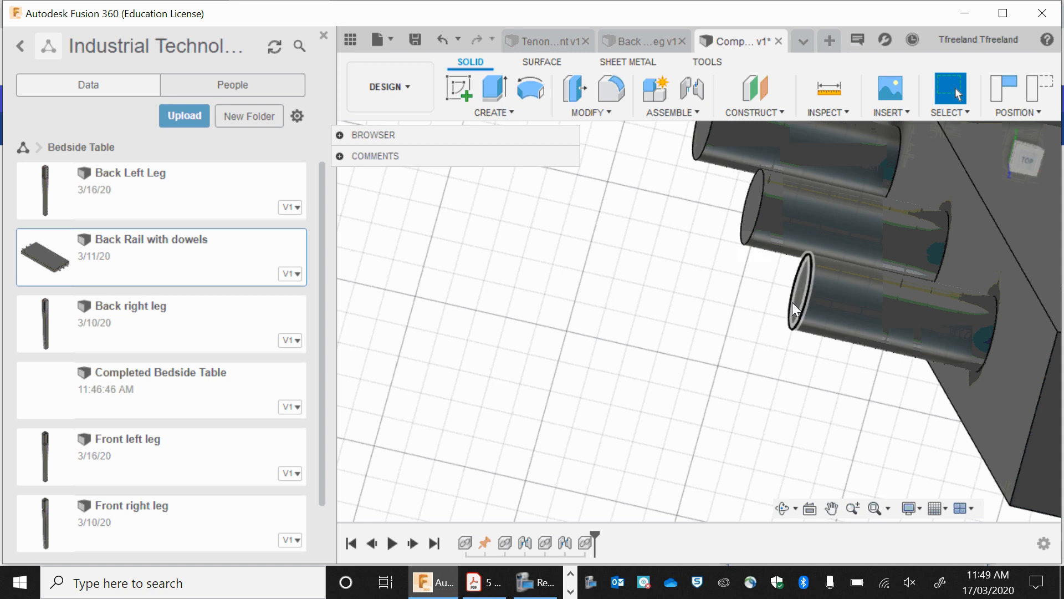
click(796, 301)
scroll(797, 301, down, 8)
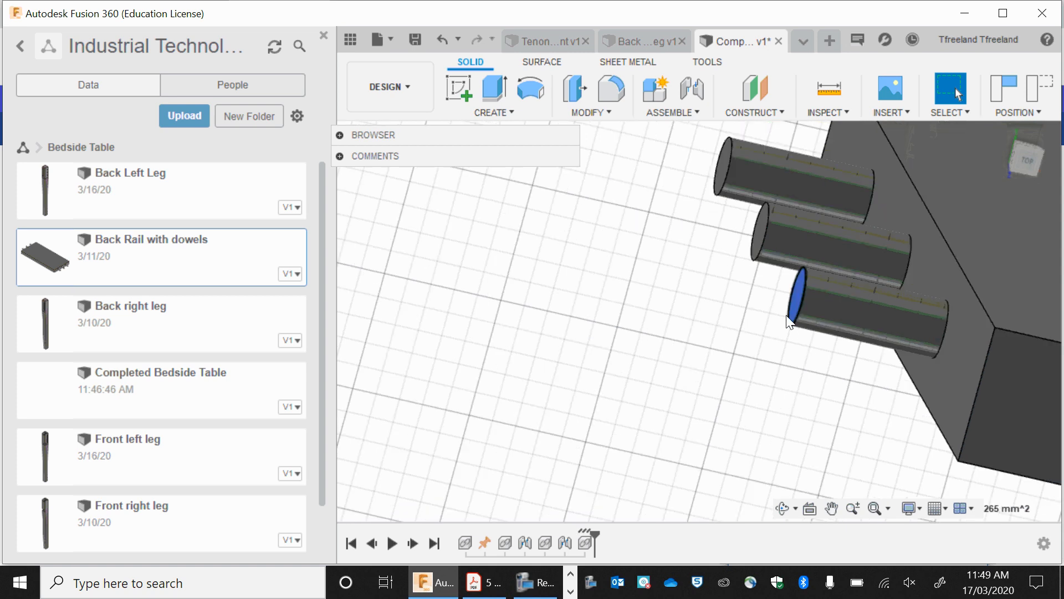
Add the bottom circular edge of the dowel hole nearest the top of the back left leg to the selection
scroll(778, 324, down, 3)
scroll(813, 360, down, 3)
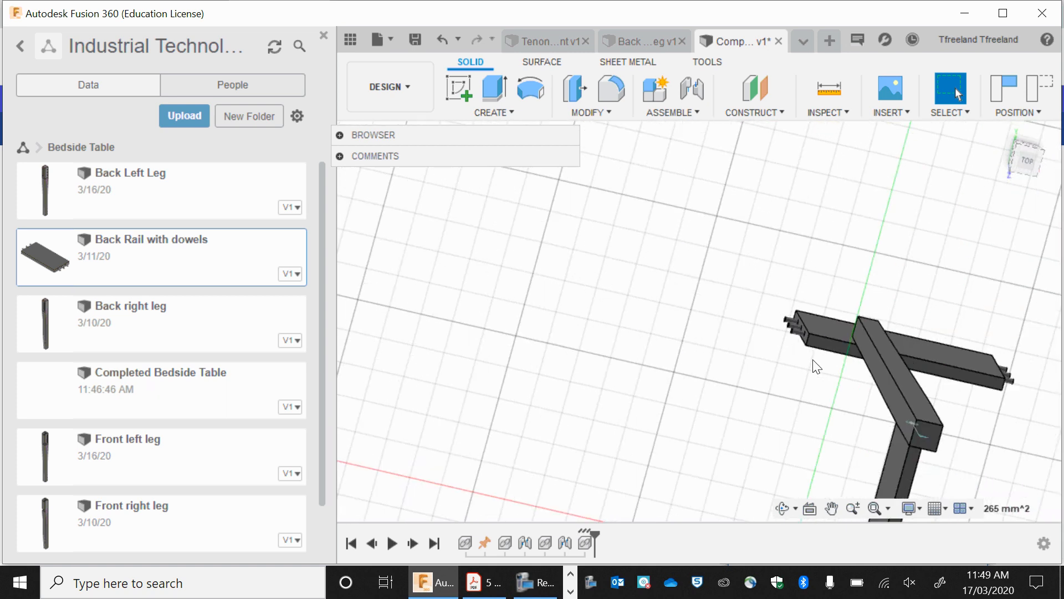
scroll(1006, 461, up, 4)
scroll(1007, 467, up, 3)
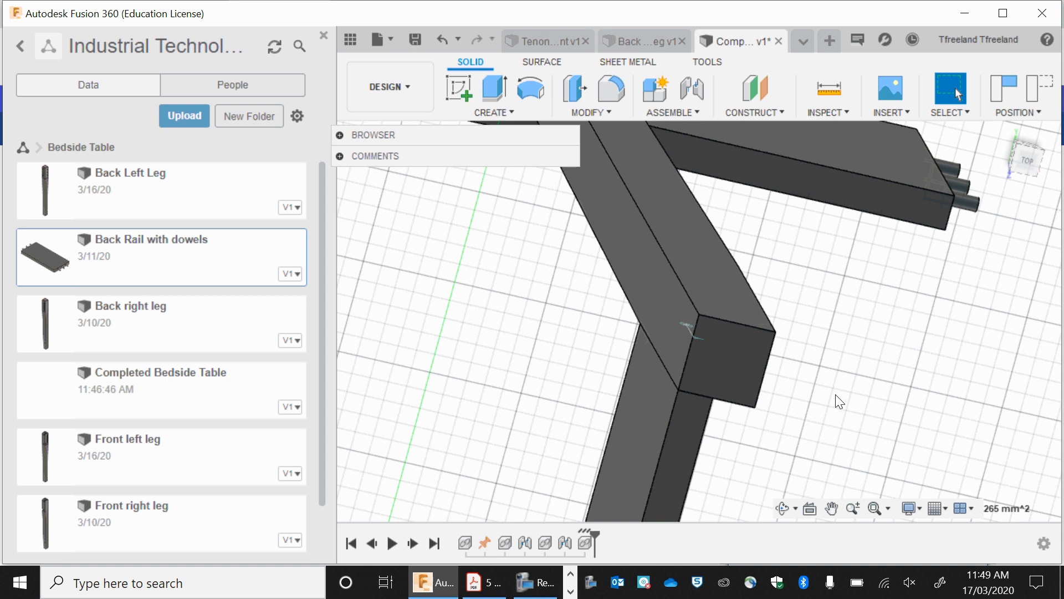
click(781, 508)
drag(776, 488, 814, 483)
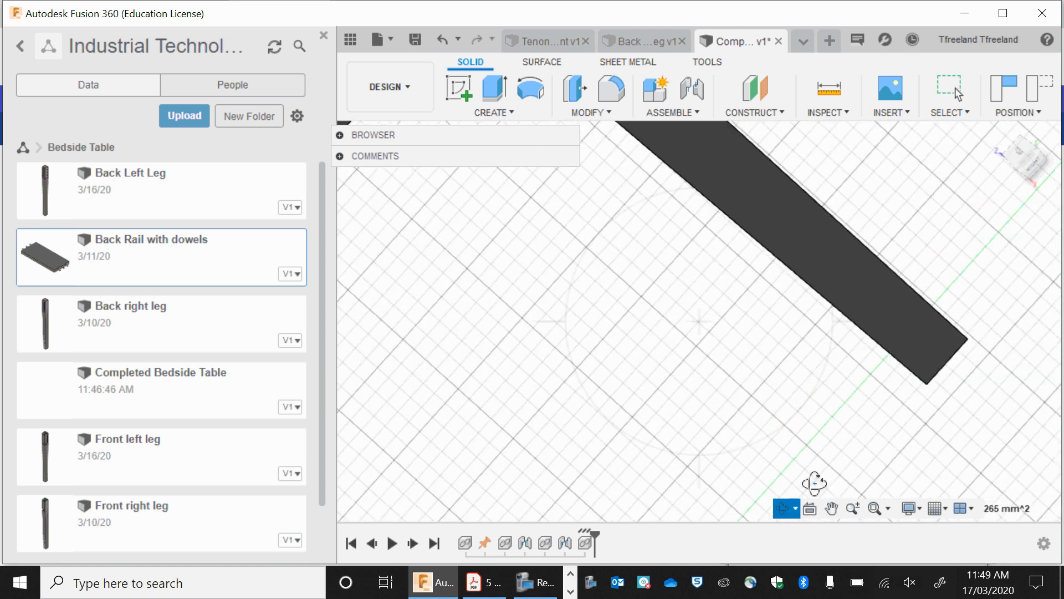
click(835, 514)
drag(762, 264, 865, 486)
drag(565, 150, 217, 139)
drag(507, 179, 596, 333)
scroll(593, 281, up, 3)
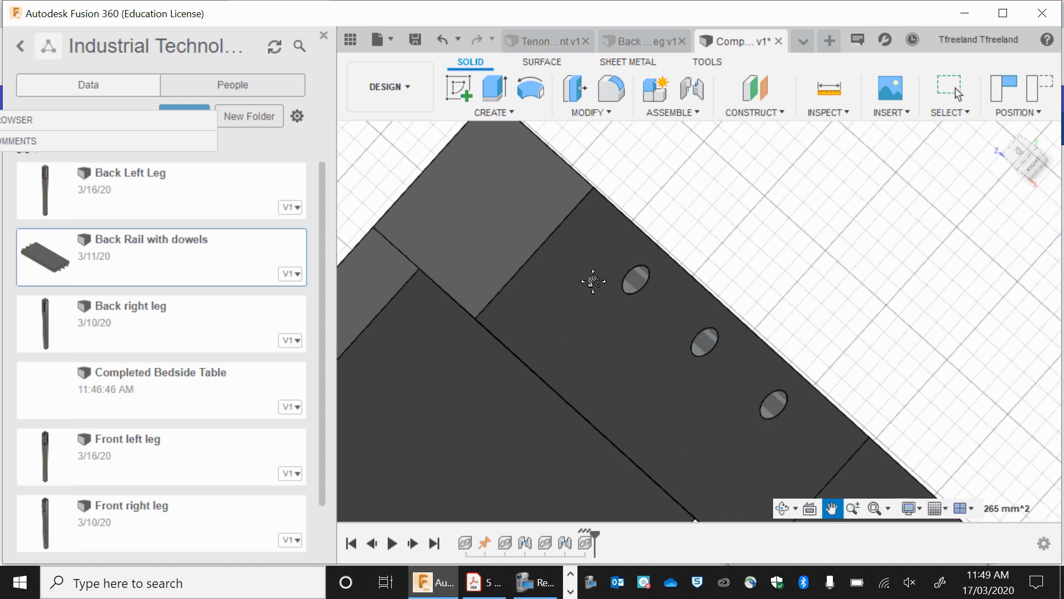
scroll(593, 282, up, 2)
click(782, 507)
drag(721, 361, 667, 340)
middle_drag(580, 324, 861, 428)
scroll(671, 375, up, 2)
scroll(672, 376, up, 2)
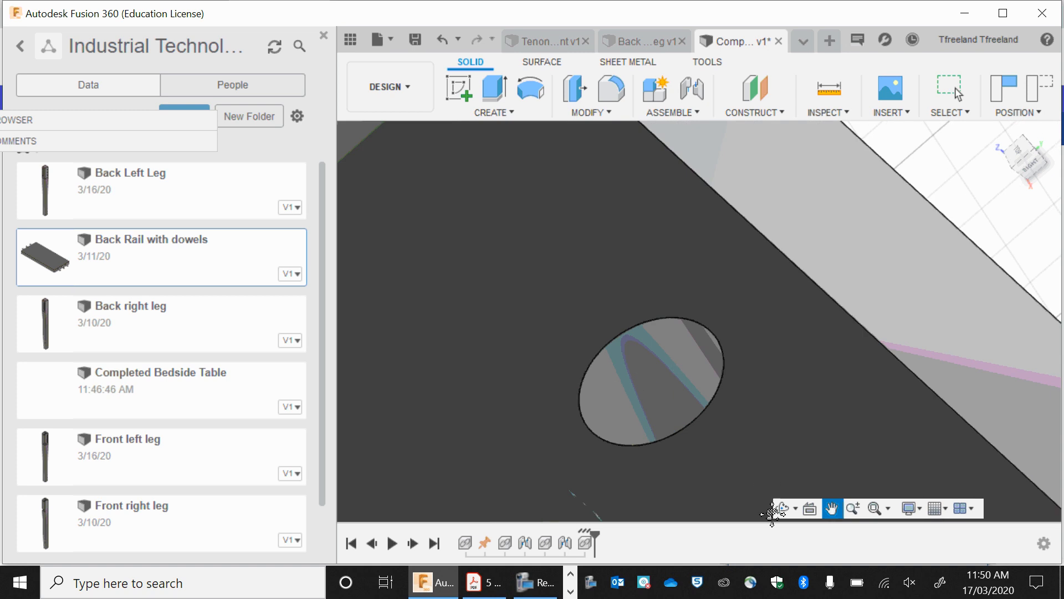
click(784, 511)
drag(625, 354, 842, 448)
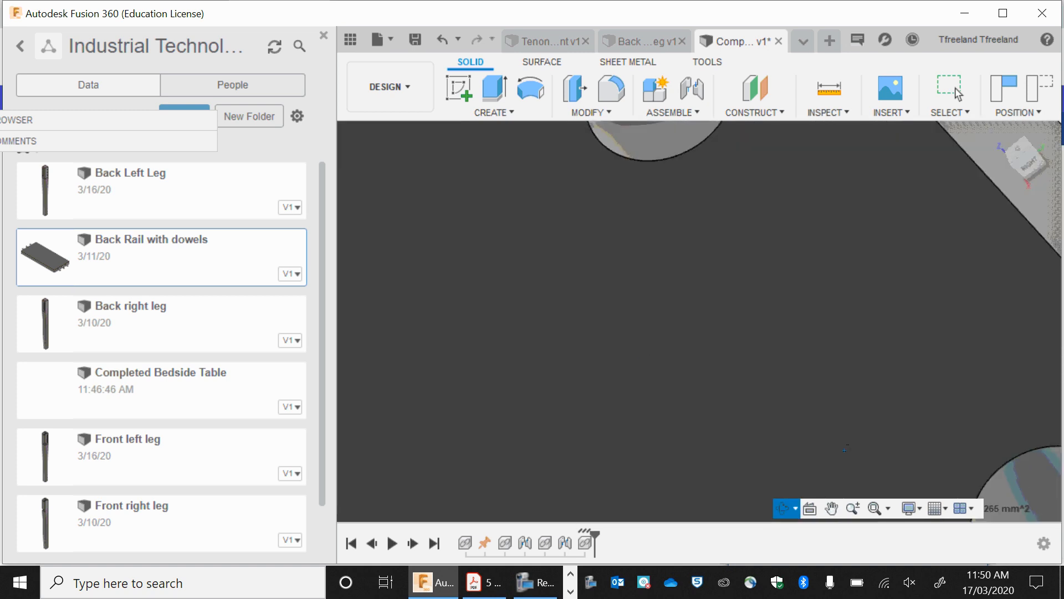
click(831, 508)
drag(726, 273, 772, 415)
scroll(772, 407, down, 4)
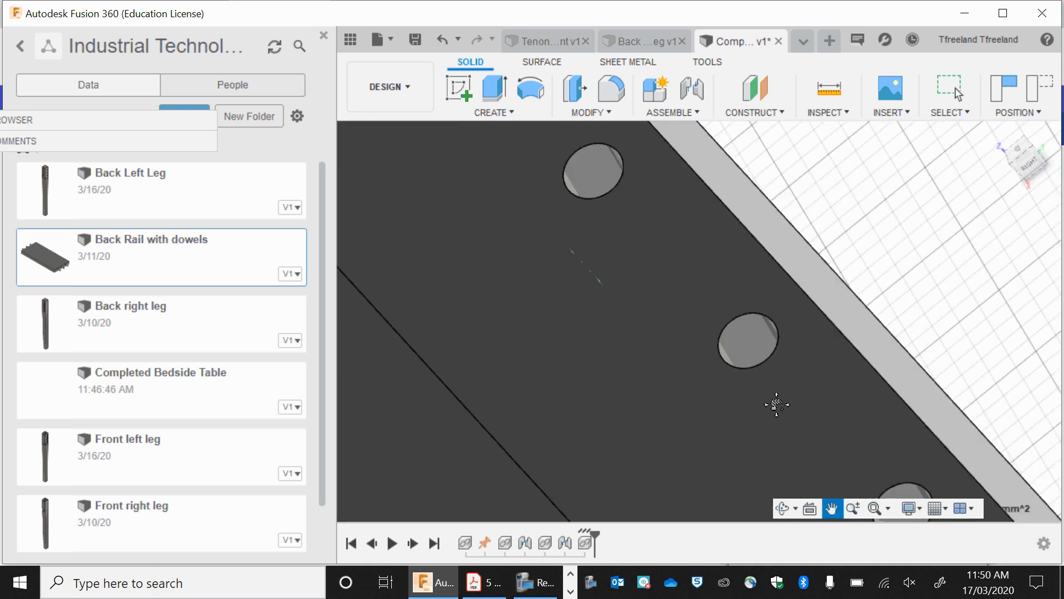
drag(731, 331, 753, 458)
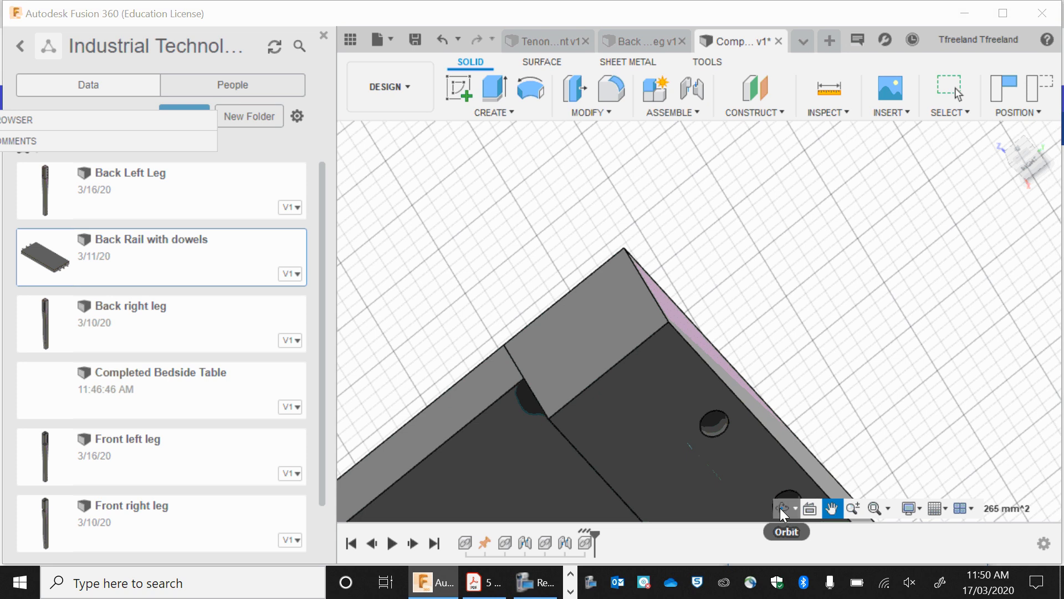
click(784, 511)
drag(663, 419, 593, 247)
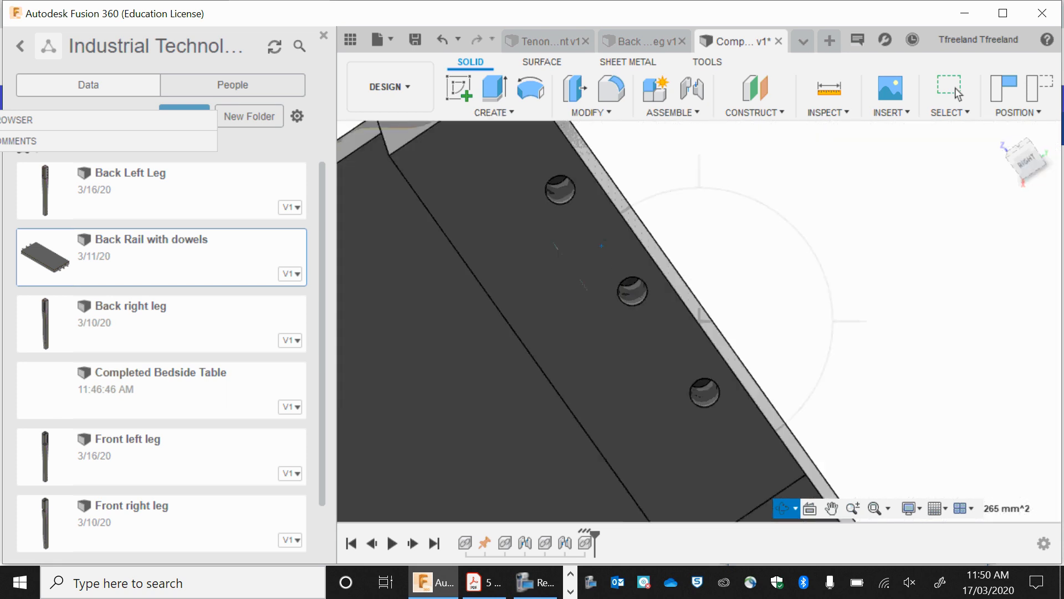
key(Escape)
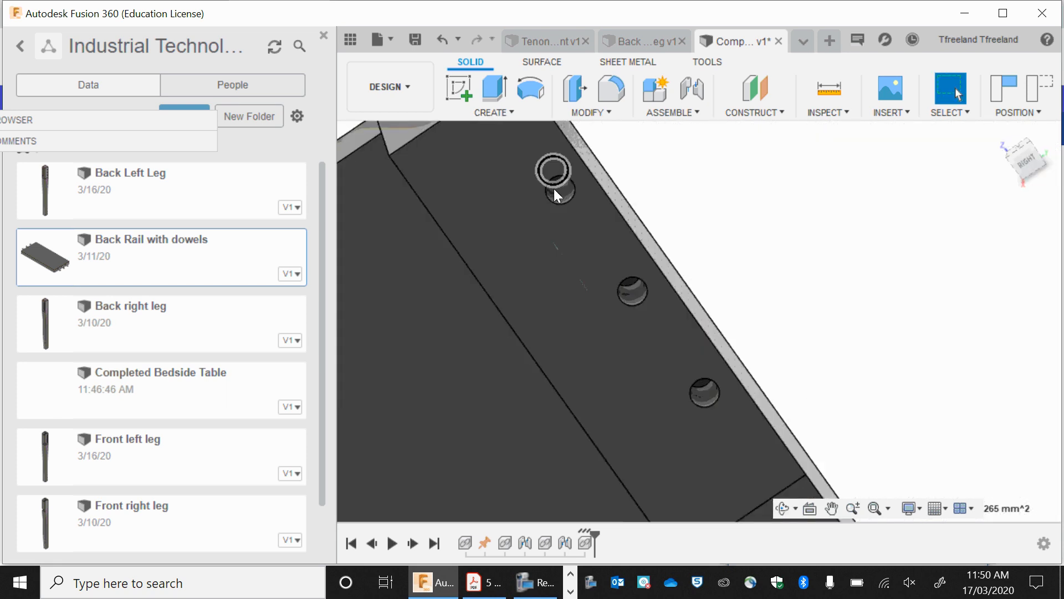
scroll(556, 194, up, 3)
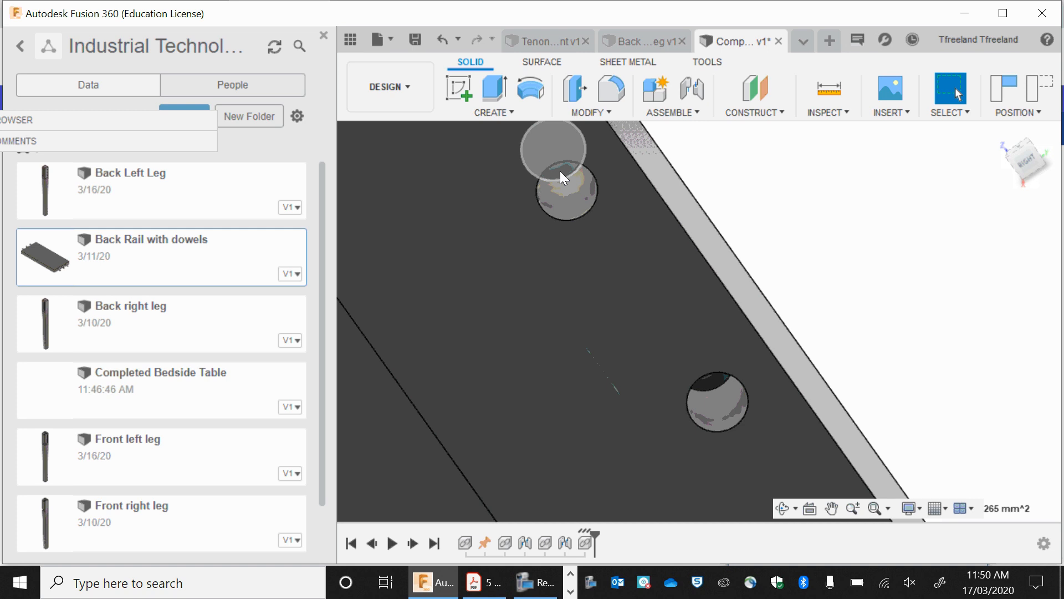
click(563, 177)
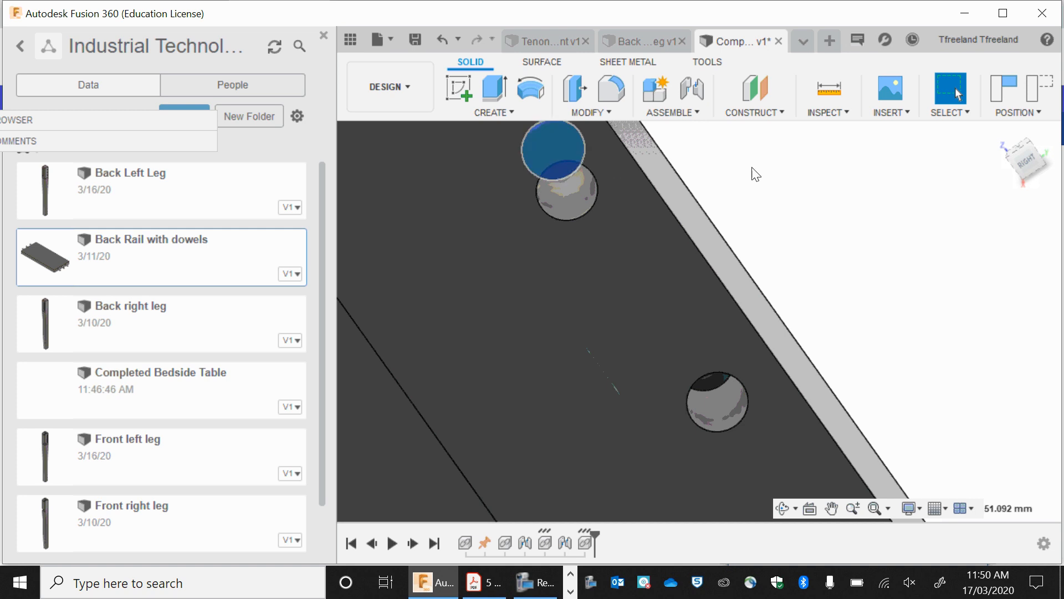
Join the back rail's selected dowel end to the hole in the back left leg with a rigid joint
click(689, 95)
click(551, 288)
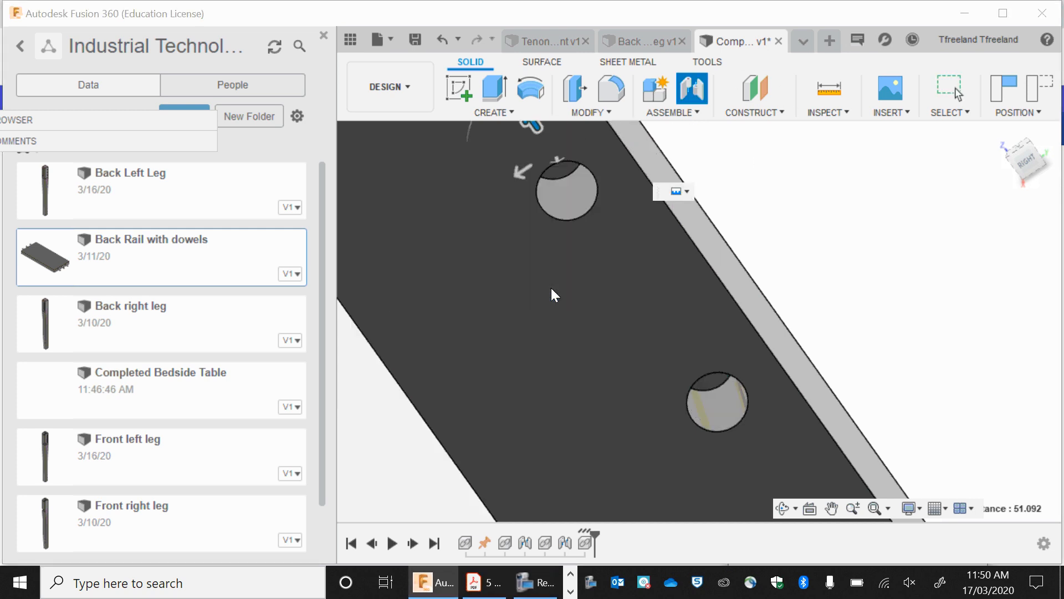
click(551, 287)
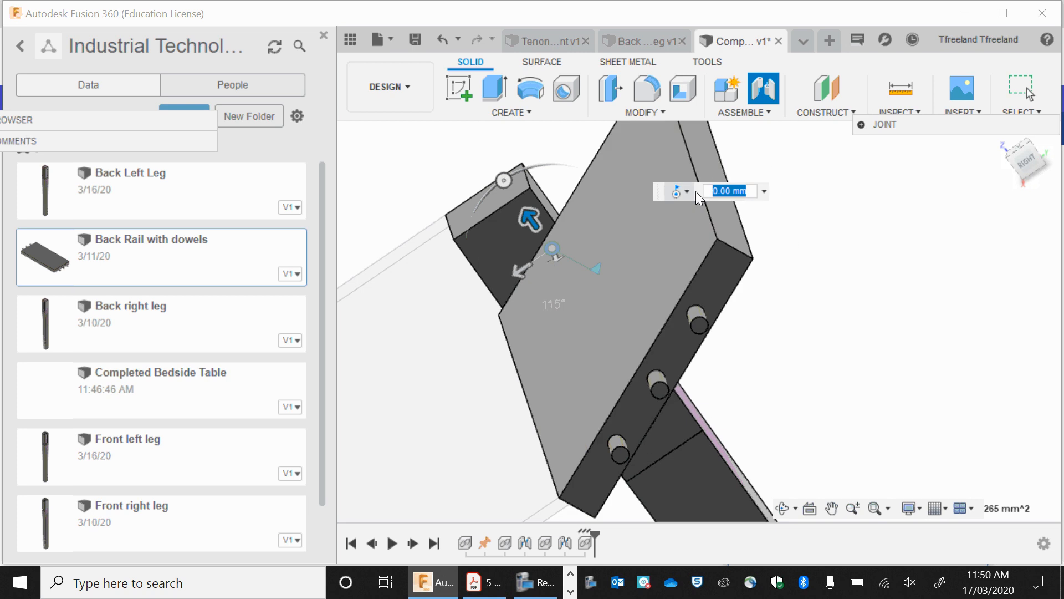
click(686, 192)
click(692, 214)
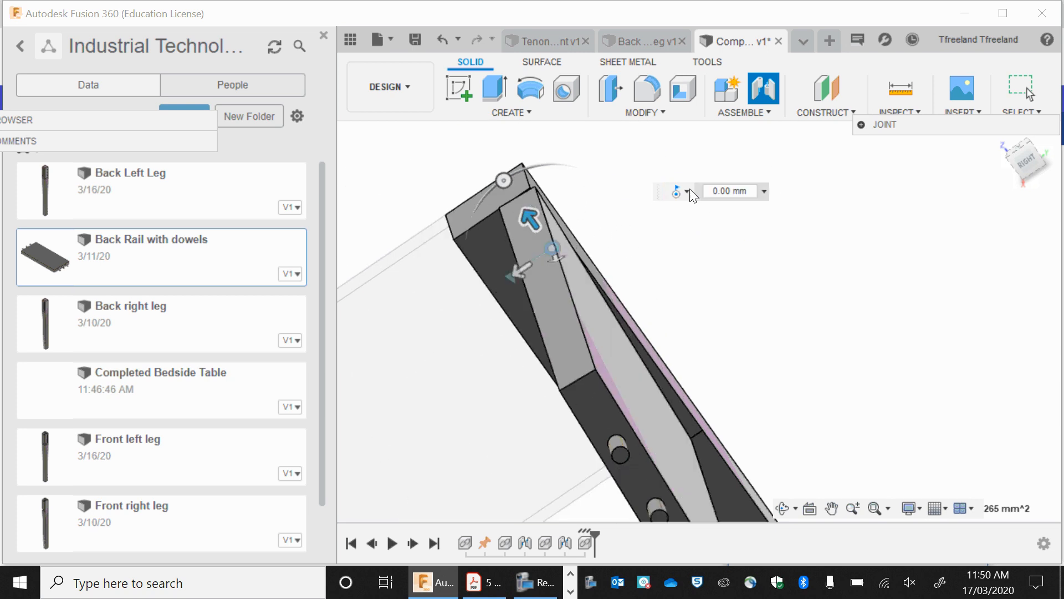
click(687, 191)
click(687, 215)
key(Return)
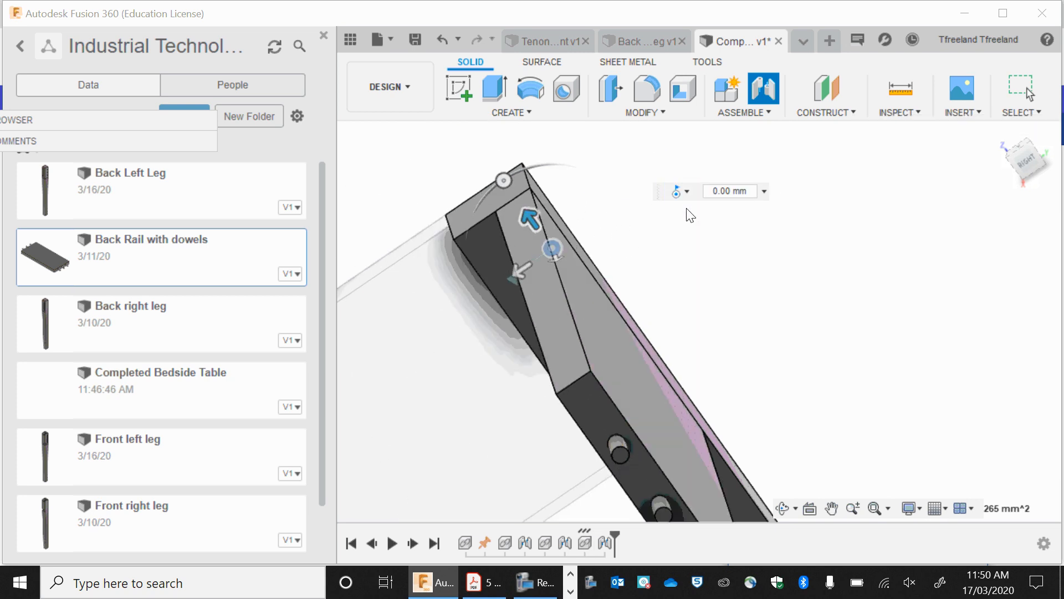
Insert the Back right leg into the design and move it beyond the back left leg, clear of the assembled parts
scroll(680, 298, down, 5)
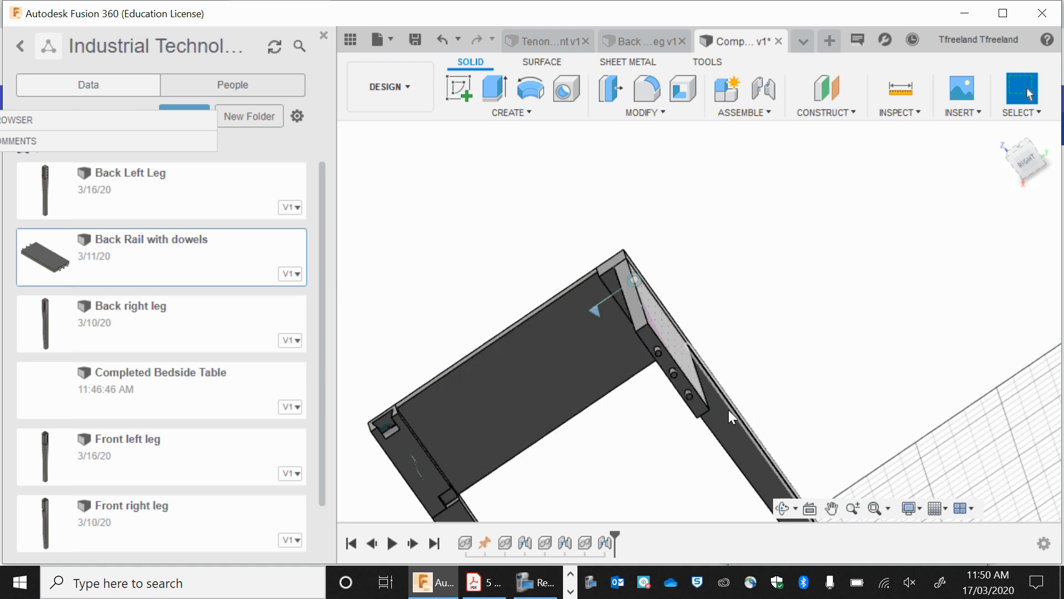
scroll(731, 417, down, 2)
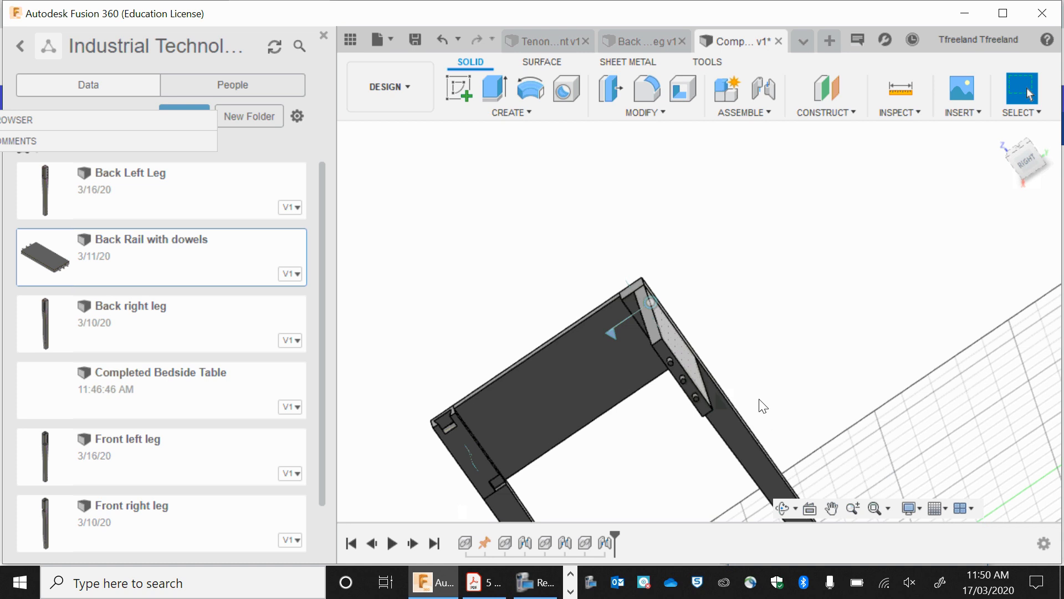
scroll(763, 406, down, 2)
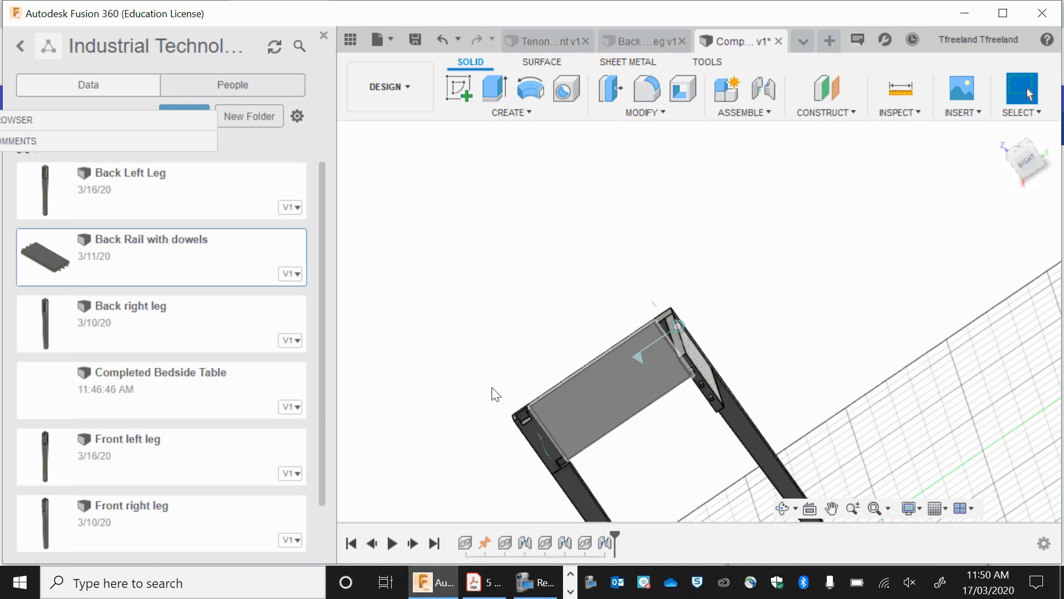
right_click(169, 325)
click(222, 357)
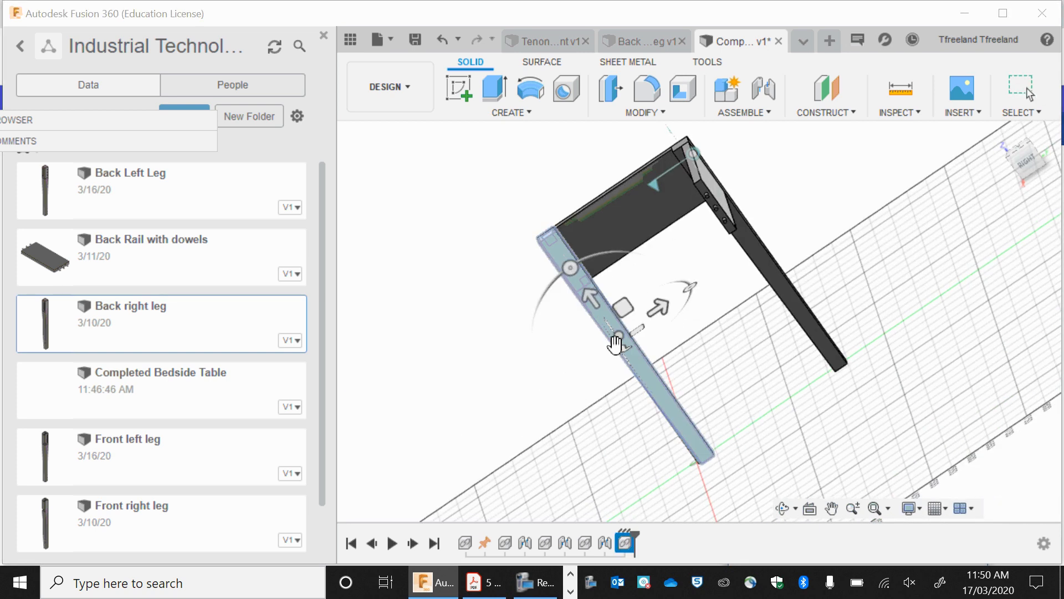
drag(616, 339, 764, 390)
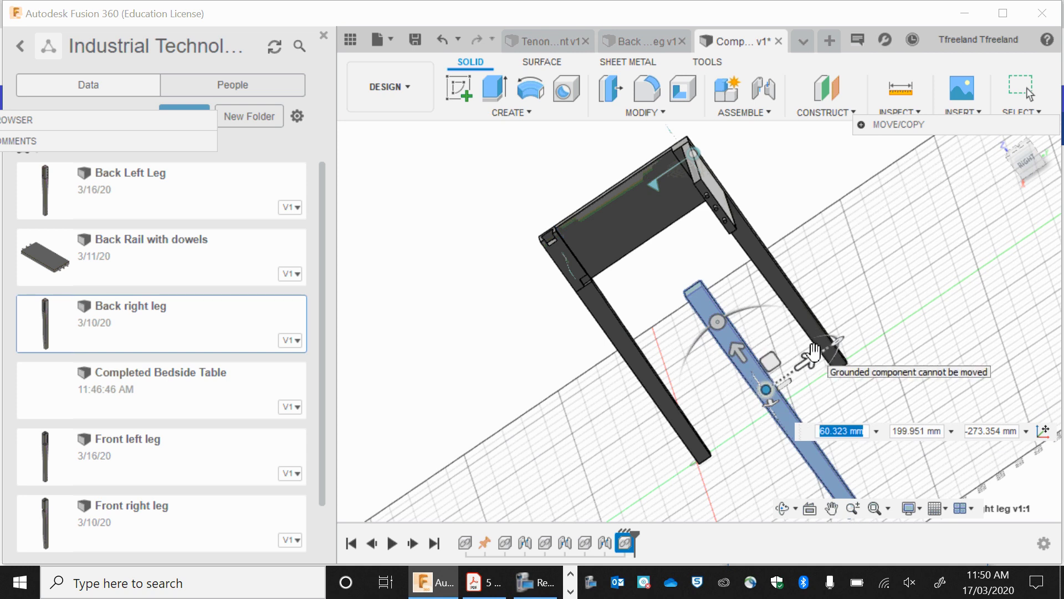
drag(803, 361, 857, 265)
key(Return)
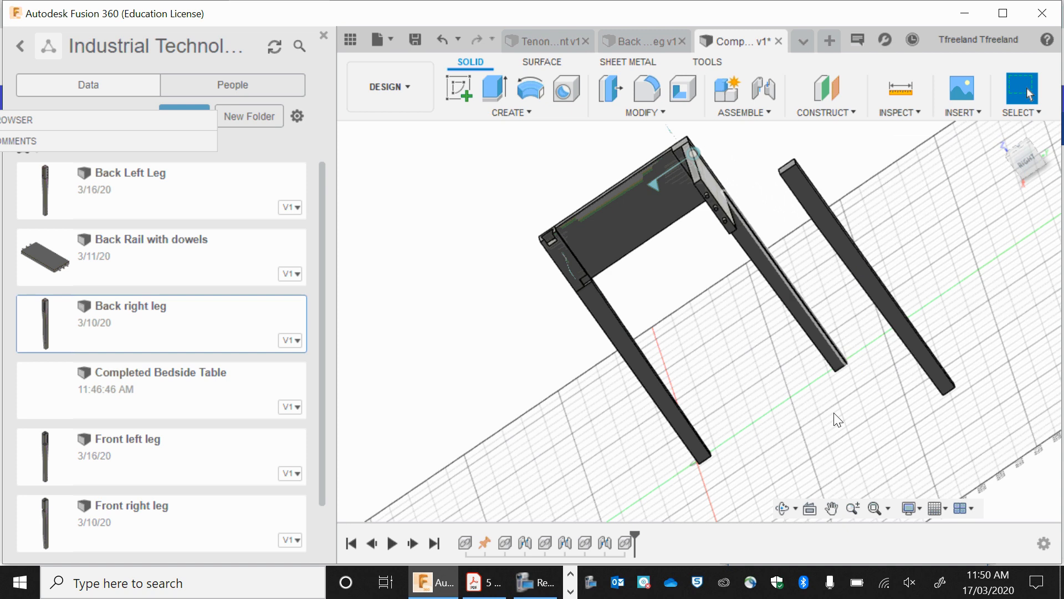
Select the bottom circular edge of the dowel hole nearest the top of the back right leg
click(783, 507)
drag(780, 343, 606, 177)
scroll(606, 178, up, 10)
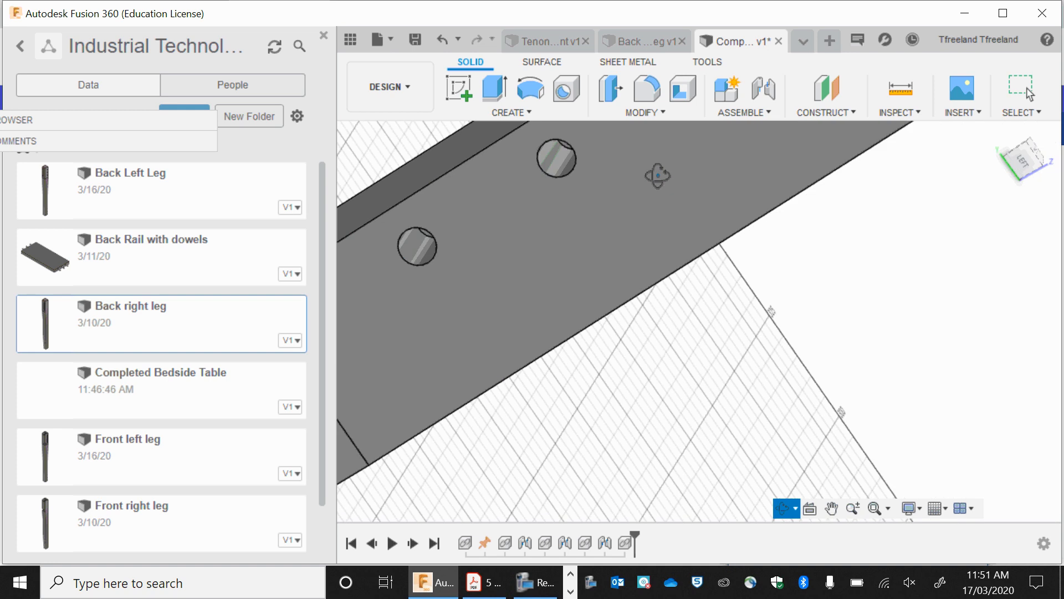
scroll(658, 191, down, 5)
click(832, 508)
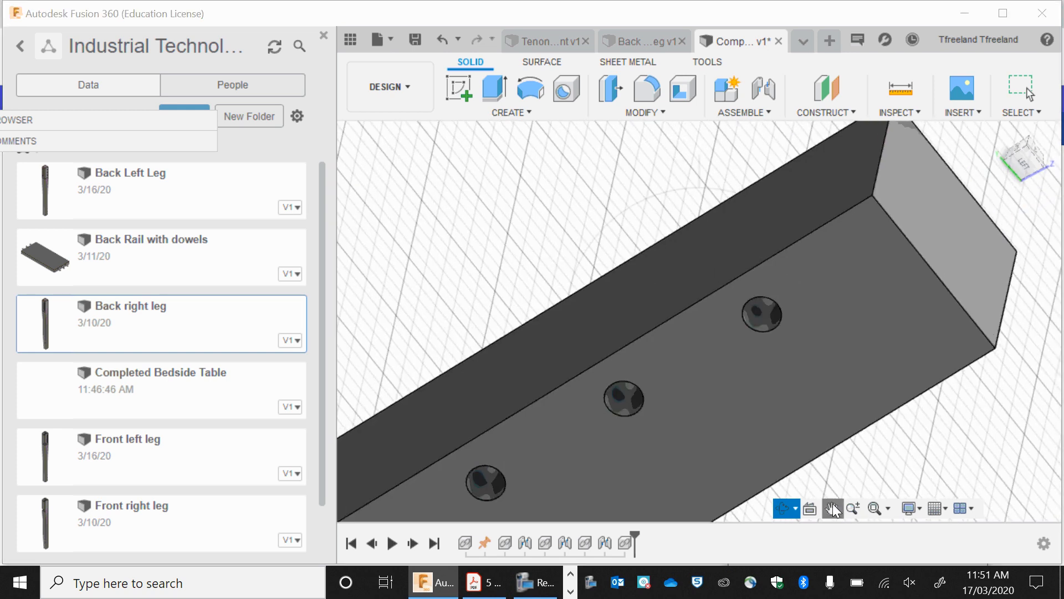
drag(792, 366, 664, 278)
scroll(746, 369, up, 4)
click(783, 508)
key(Escape)
click(831, 508)
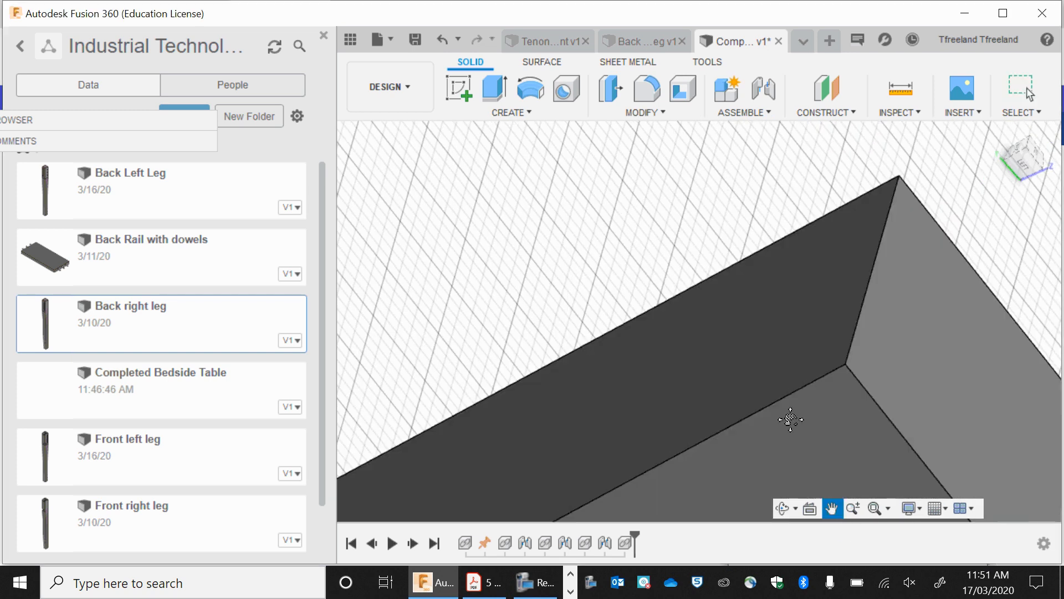
drag(790, 419, 737, 261)
key(Escape)
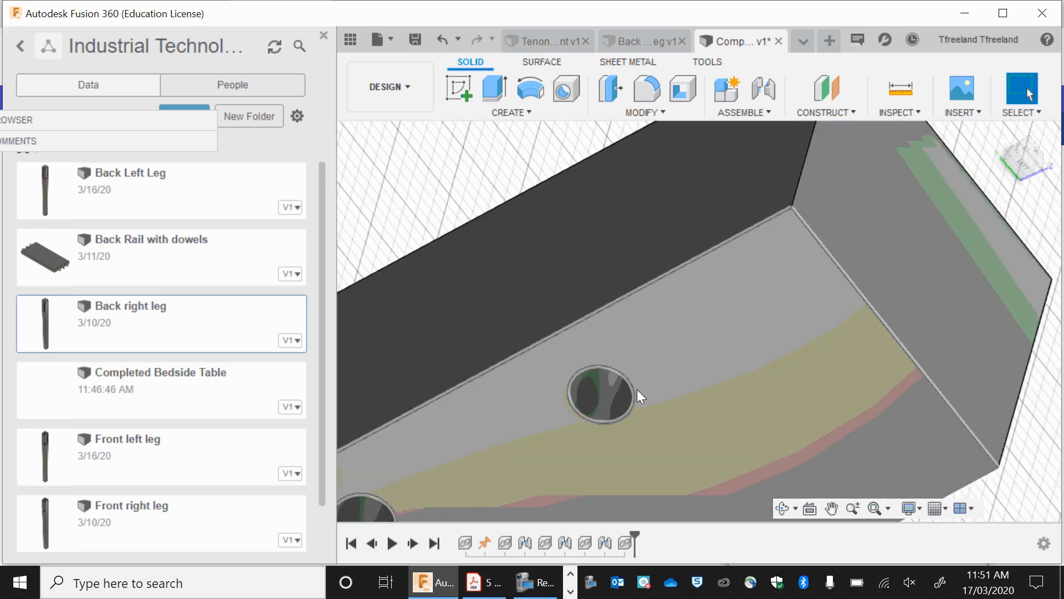
click(783, 509)
drag(652, 428, 617, 392)
click(832, 508)
drag(637, 266, 643, 428)
click(782, 508)
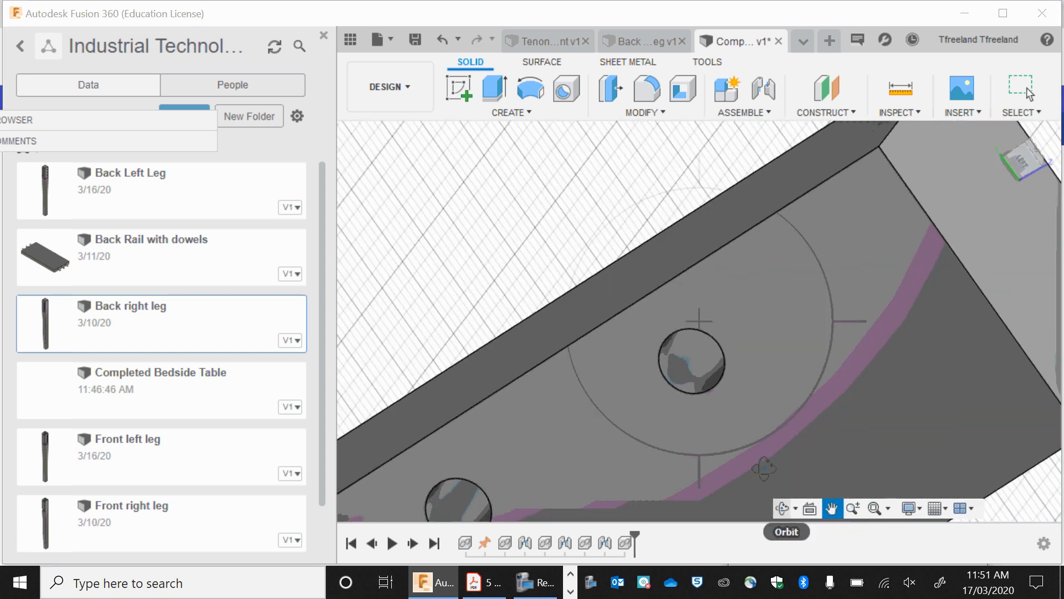
drag(731, 389, 731, 379)
key(Escape)
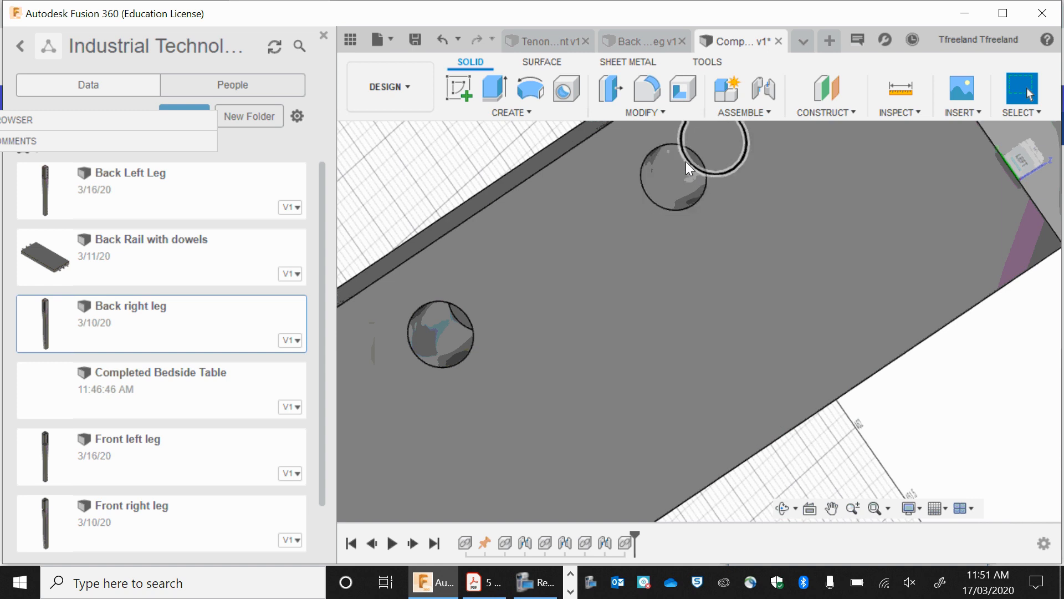
Add the end of the matching outermost dowel on the free end of the back rail to the selection
scroll(751, 221, down, 10)
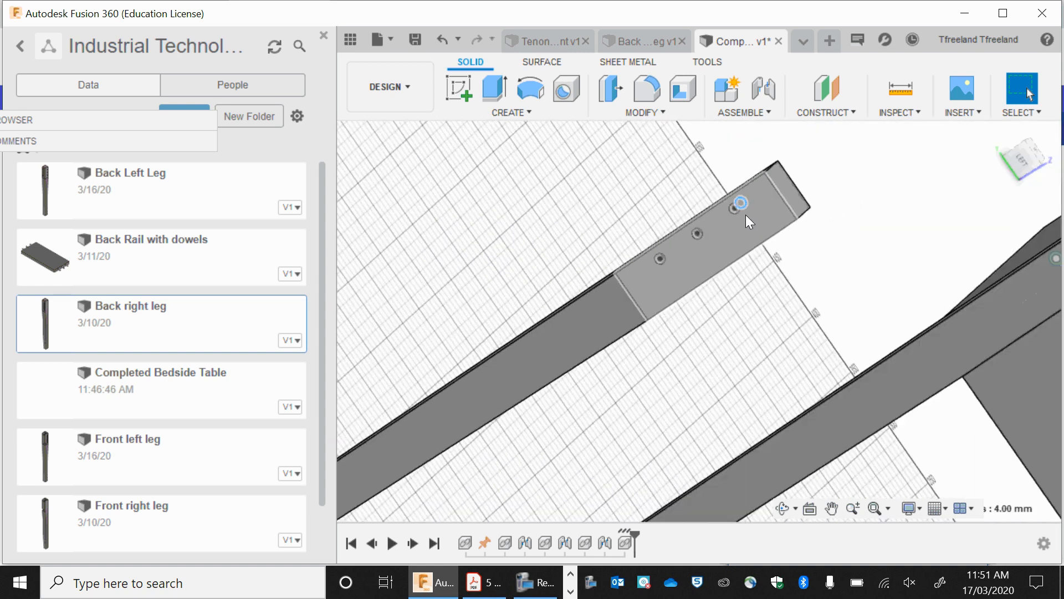
click(831, 508)
drag(807, 325, 447, 486)
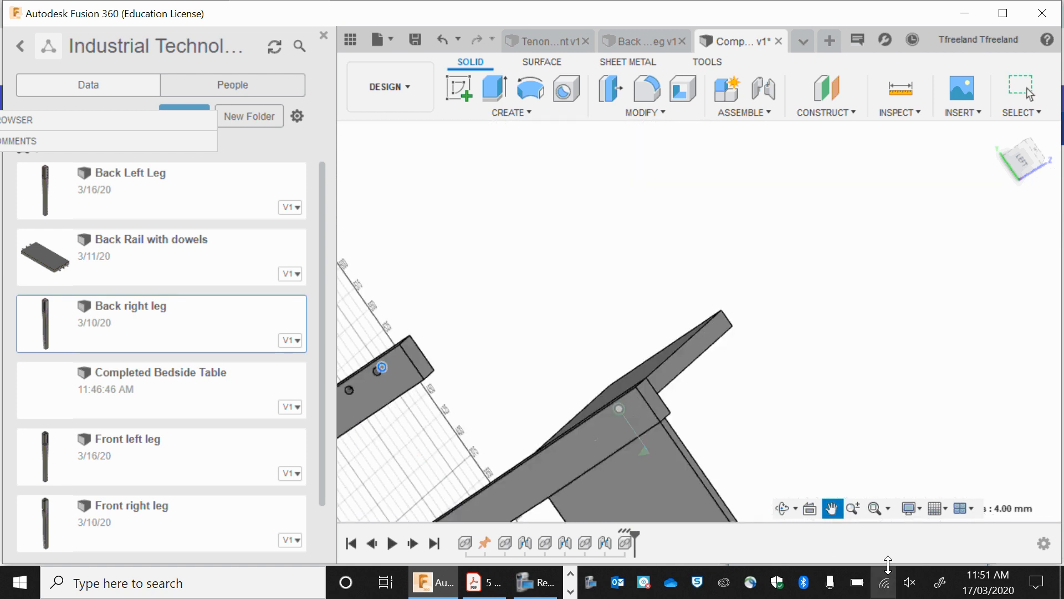
click(781, 508)
drag(670, 344, 527, 316)
key(Escape)
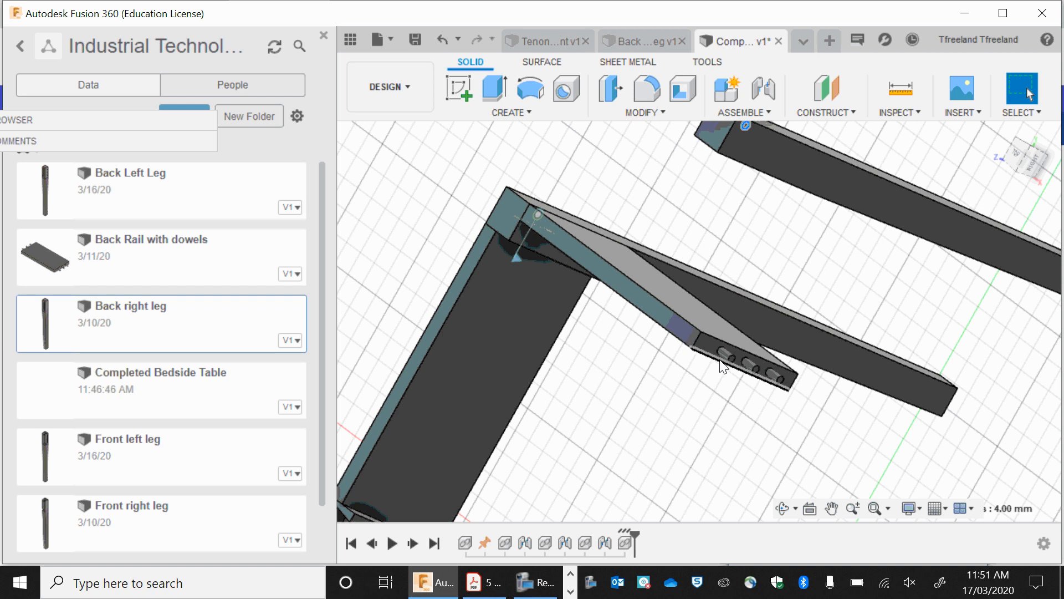
scroll(731, 367, up, 2)
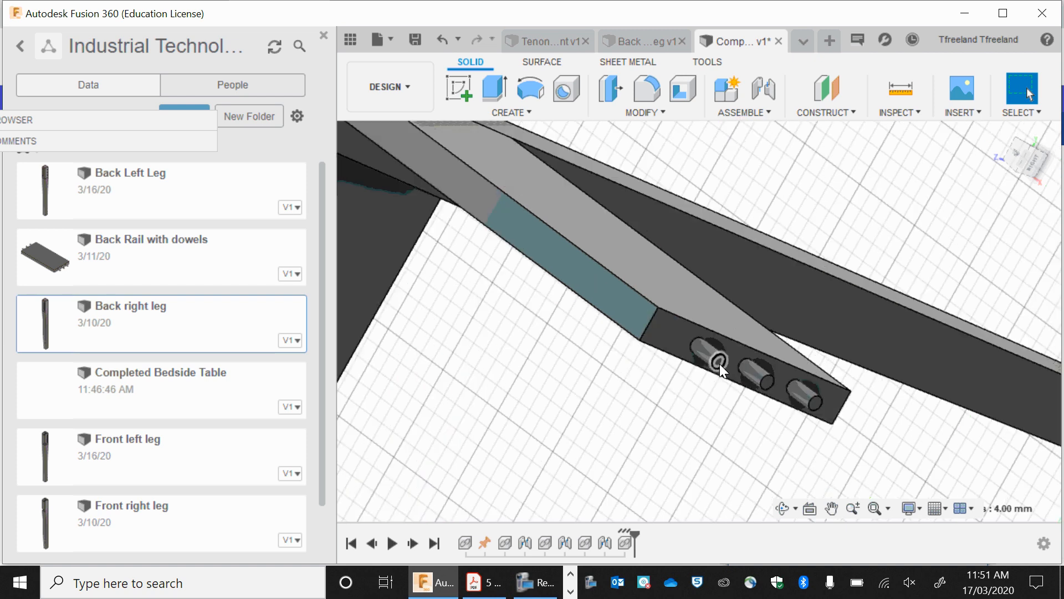
Join the back right leg to the free end of the back rail with a Rigid joint
click(768, 95)
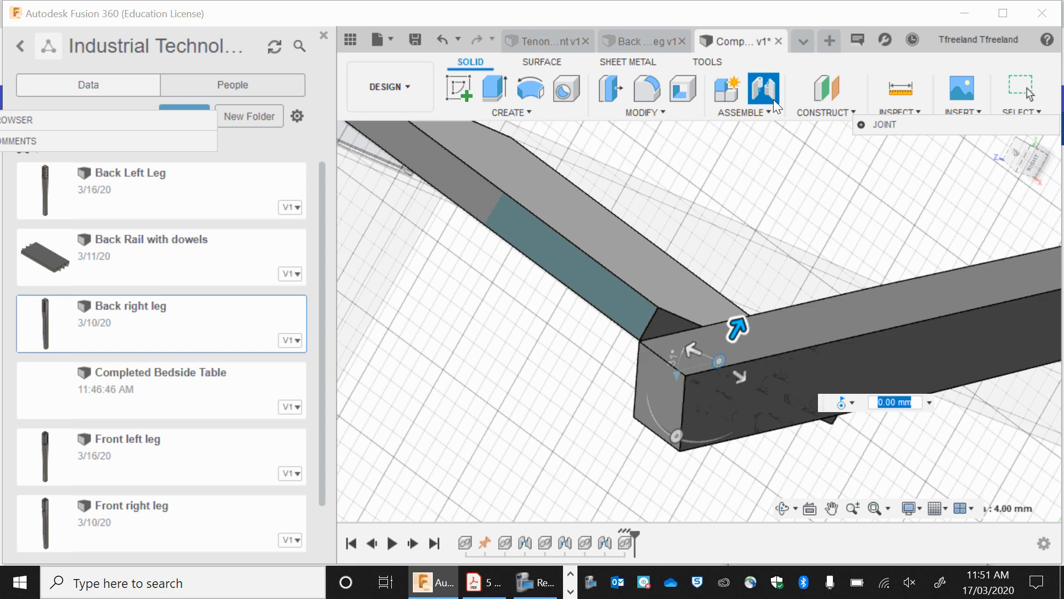
click(851, 402)
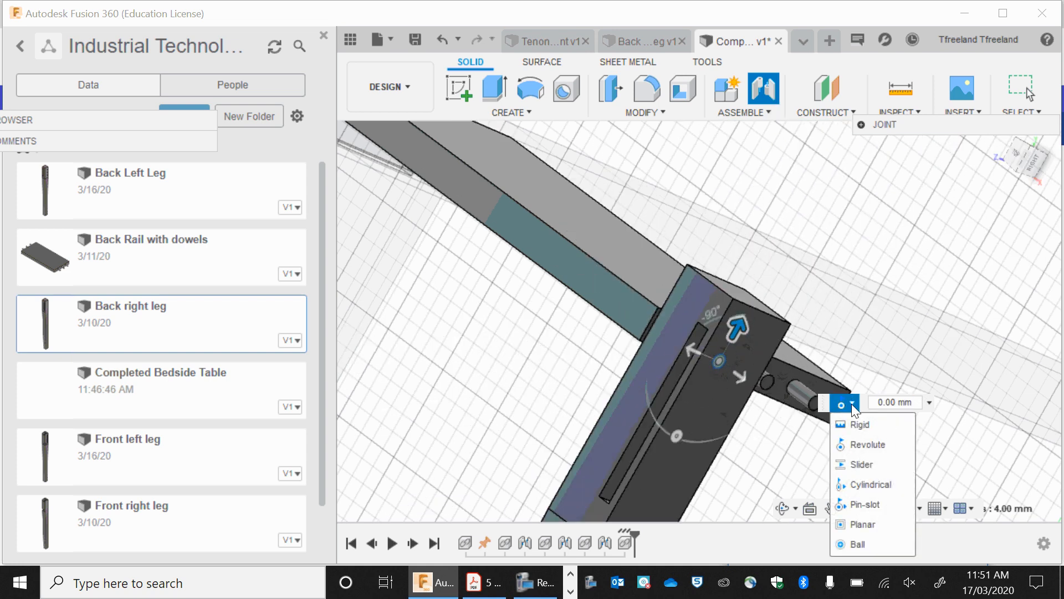
click(858, 424)
key(Return)
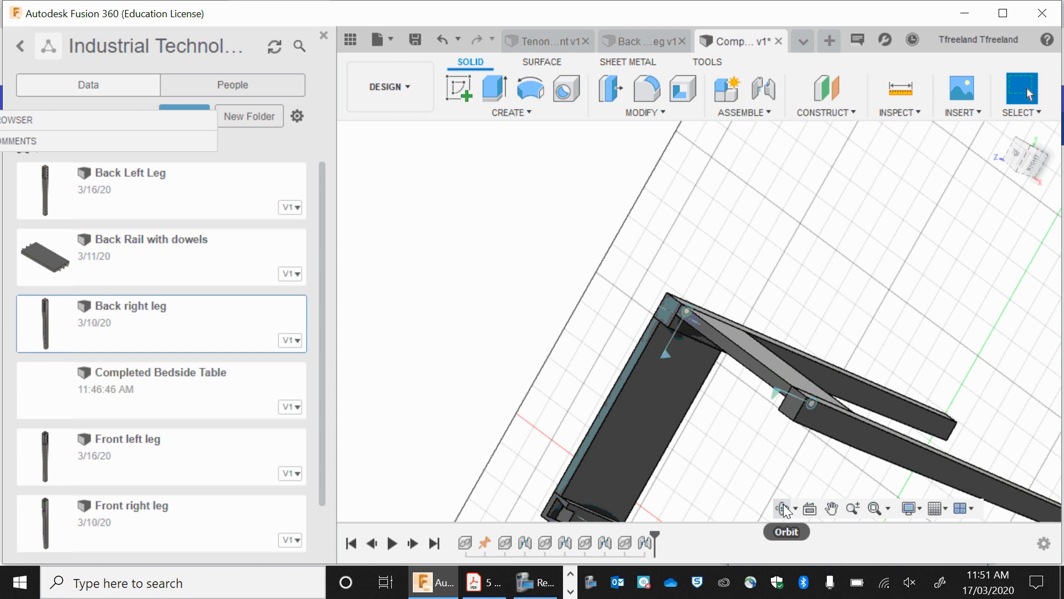
Insert another Tenon Joint rail into the Completed Bedside Table design and move it between the front left and back right legs
click(831, 508)
drag(813, 408, 774, 281)
scroll(91, 369, down, 1)
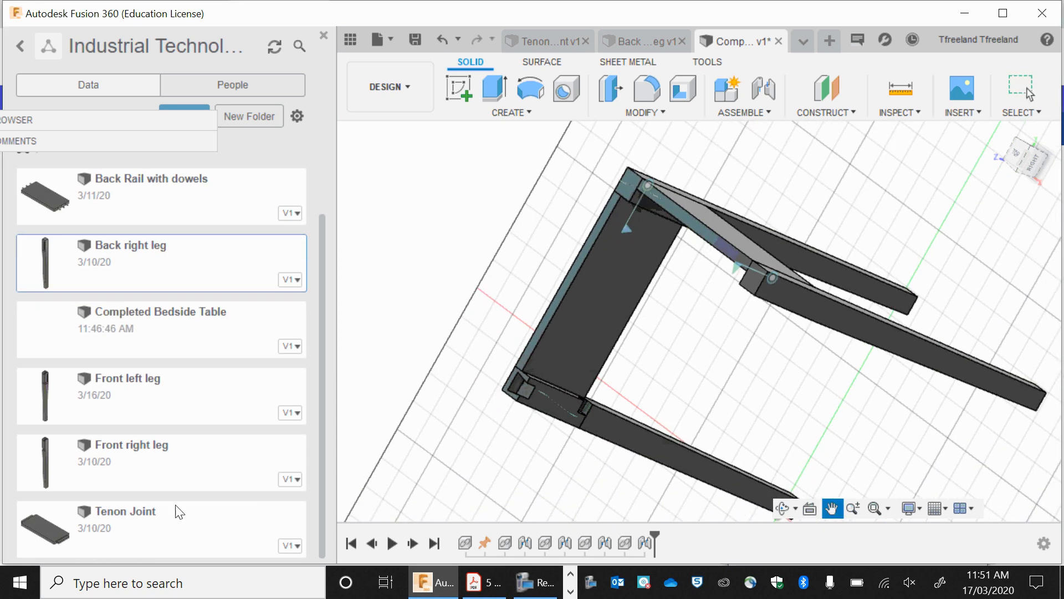
right_click(178, 520)
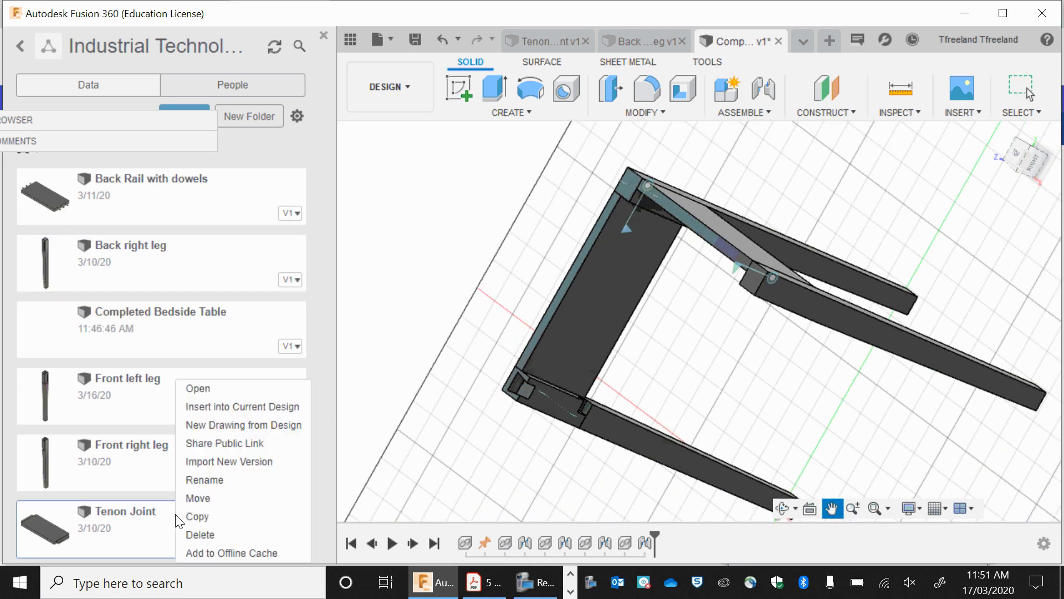
click(217, 411)
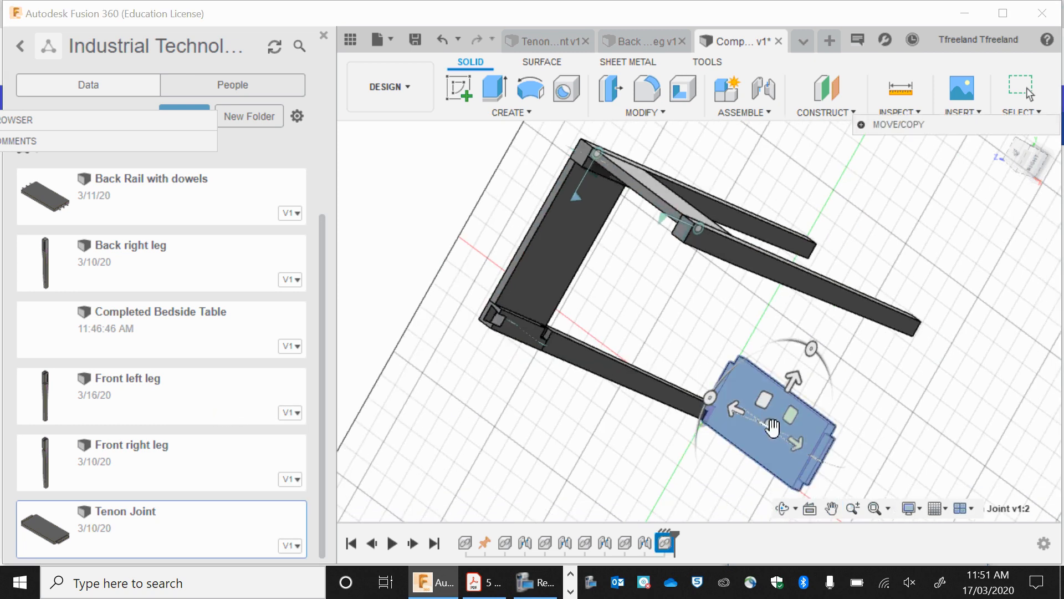
drag(772, 427, 823, 377)
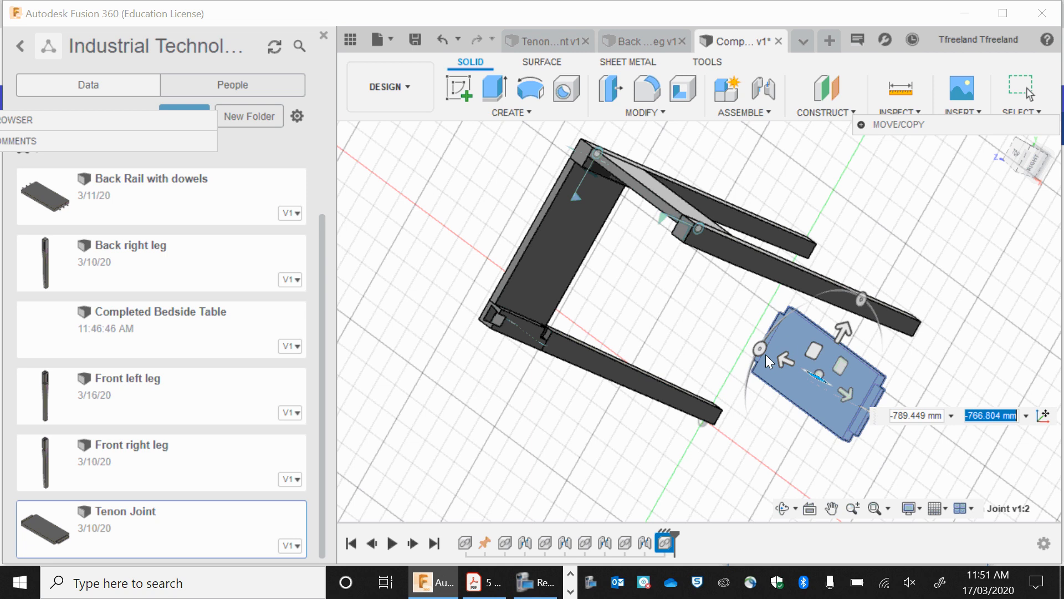
Rotate the inserted tenon rail 90 degrees onto its edge, then reposition it clear of the legs with a tenon end exposed
drag(759, 348, 772, 459)
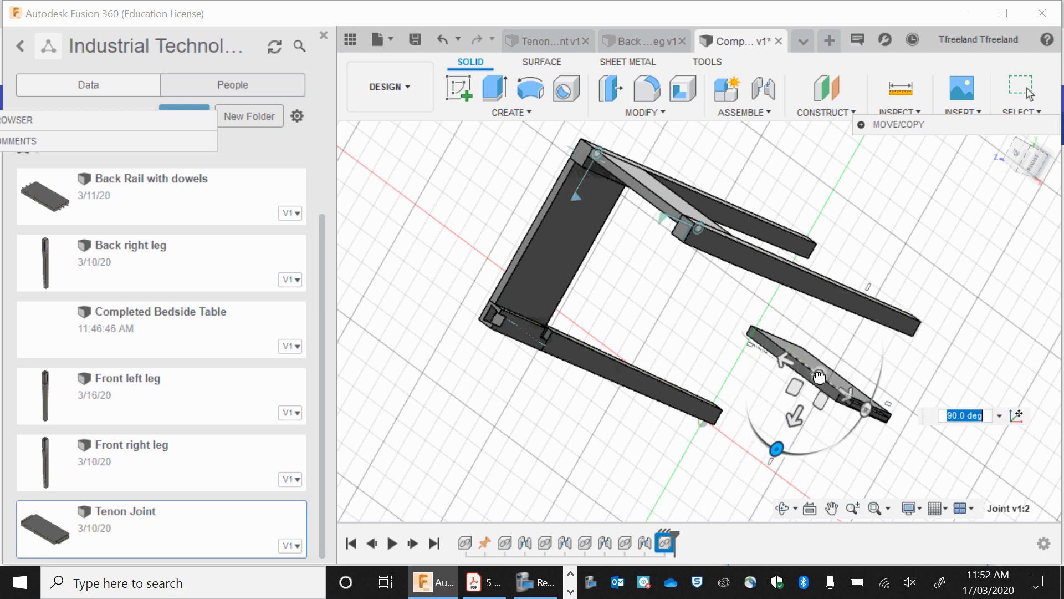
drag(819, 377, 952, 230)
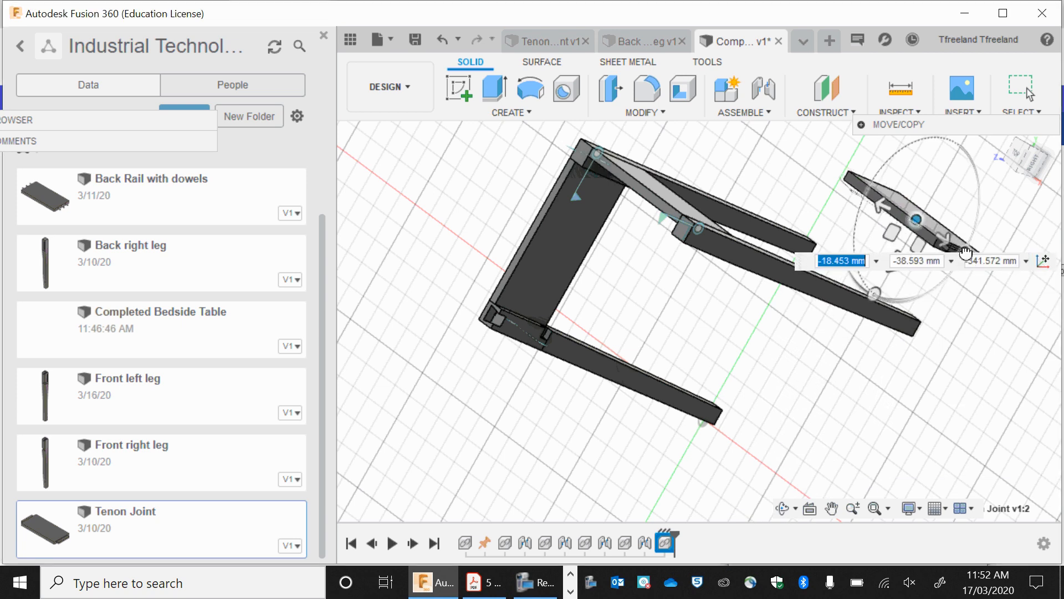
drag(874, 294, 734, 513)
key(Return)
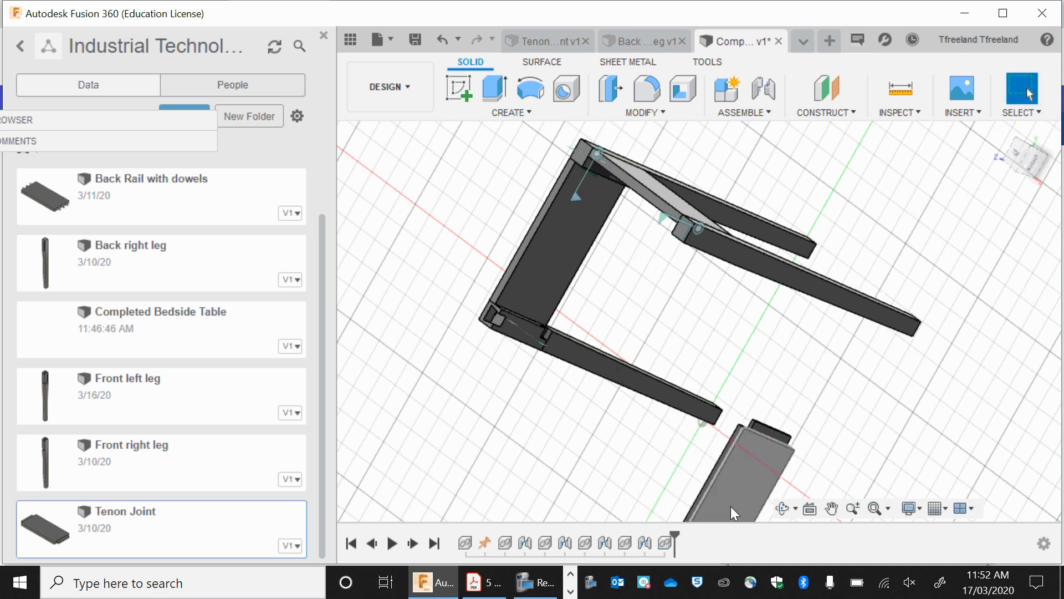
Select the end face of the exposed tenon on the newly inserted rail
scroll(763, 424, up, 5)
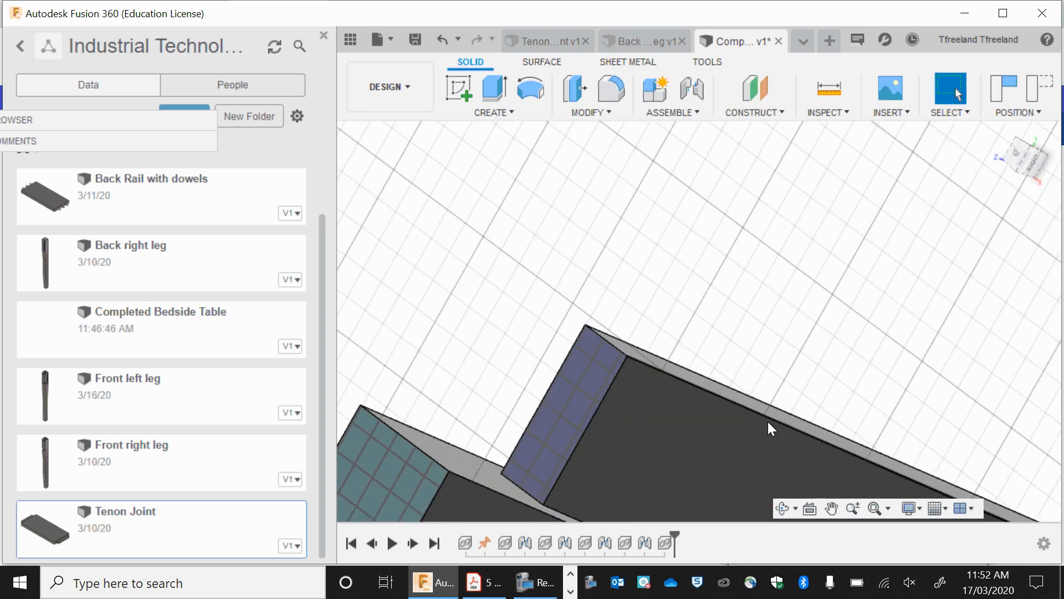
scroll(770, 410, down, 6)
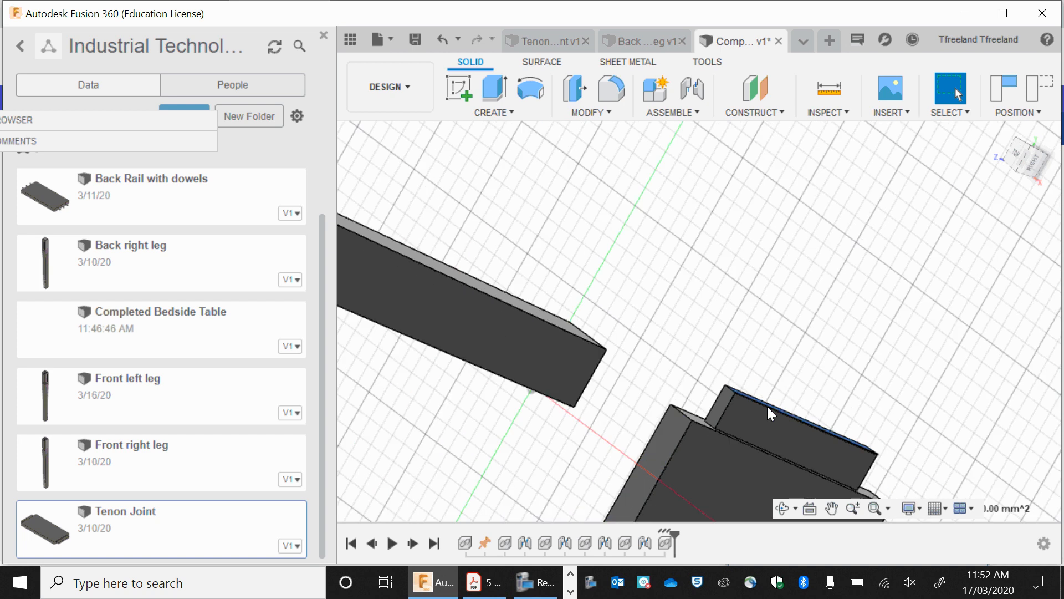
scroll(767, 407, down, 6)
Add the inner floor face of the long mortise in the back right leg to the selection
click(781, 509)
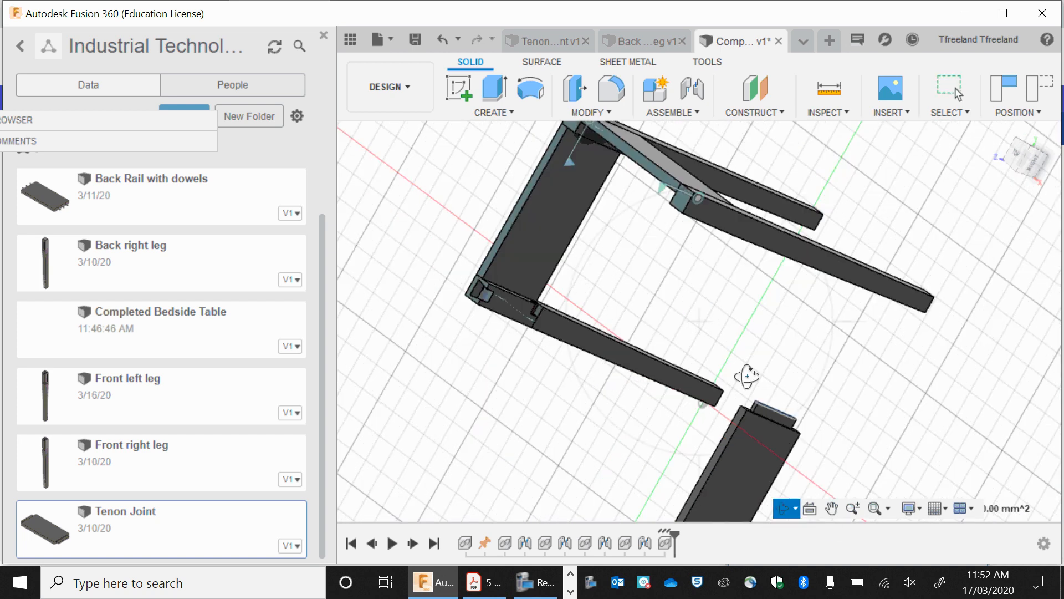
drag(747, 376, 785, 266)
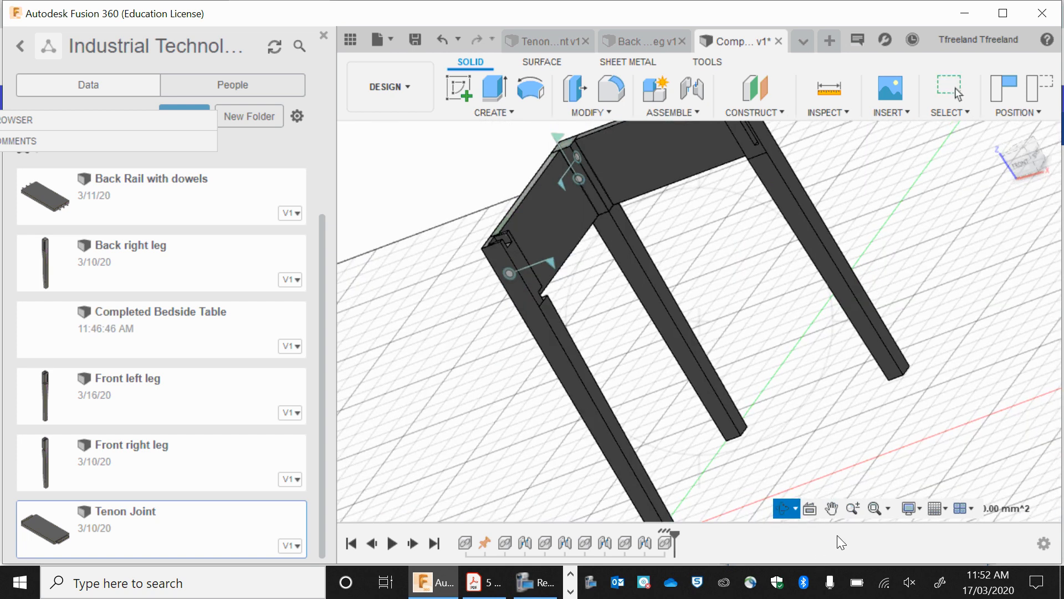
click(831, 510)
drag(831, 353, 755, 384)
scroll(750, 340, up, 7)
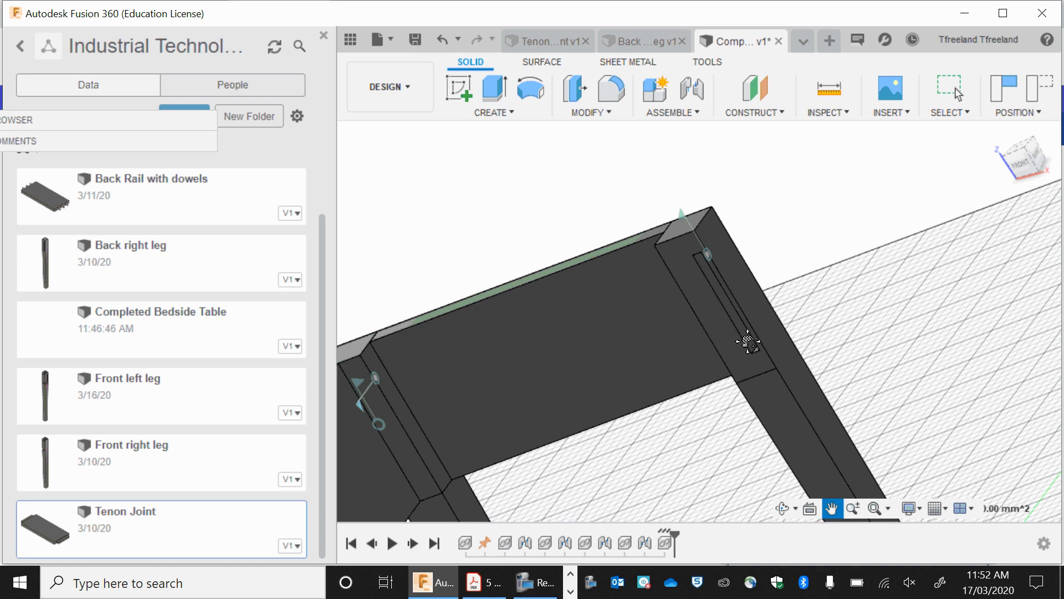
click(782, 508)
drag(740, 308, 737, 266)
key(Escape)
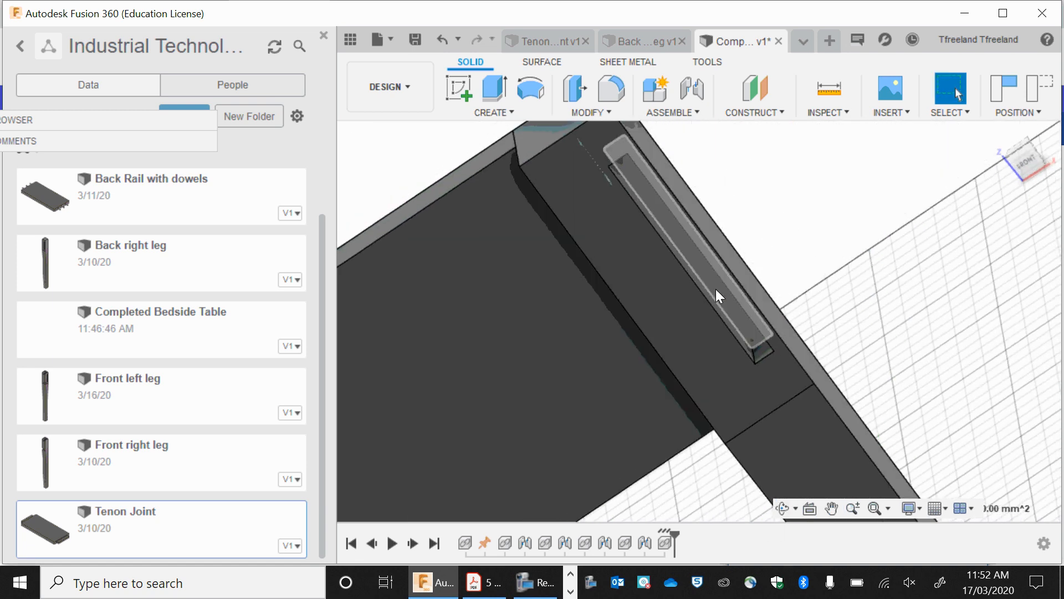
scroll(745, 316, up, 3)
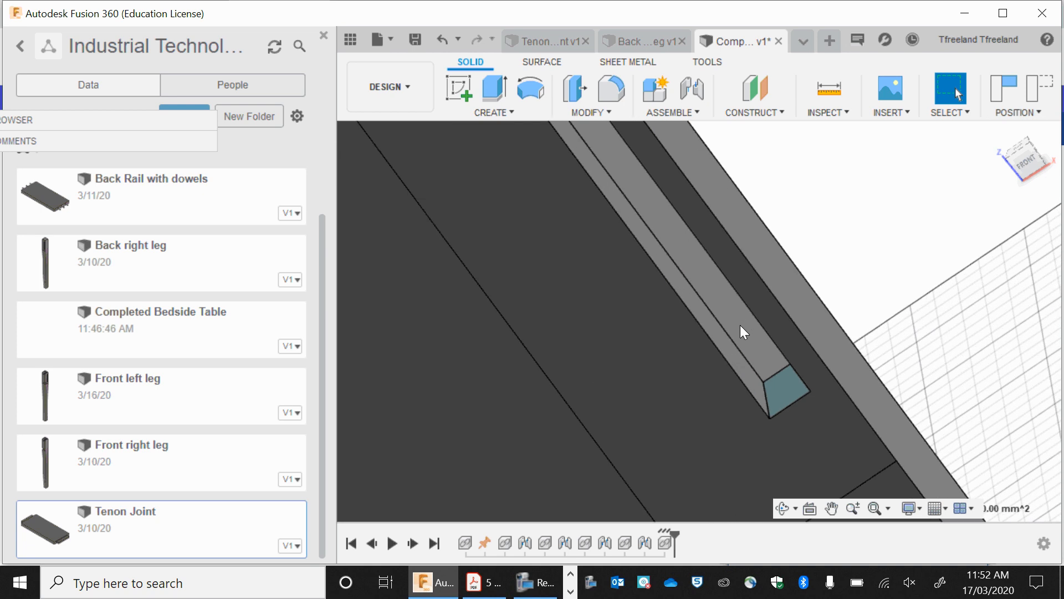
click(744, 335)
Join the tenon rail to the back right leg's mortise, continuing without capturing the moved components' position
click(690, 88)
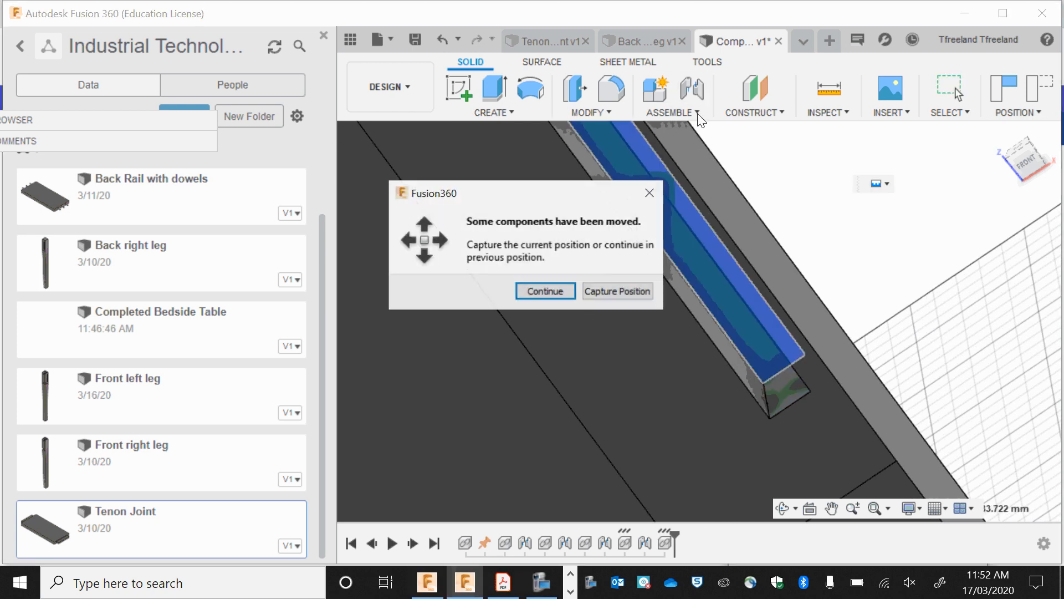
click(546, 291)
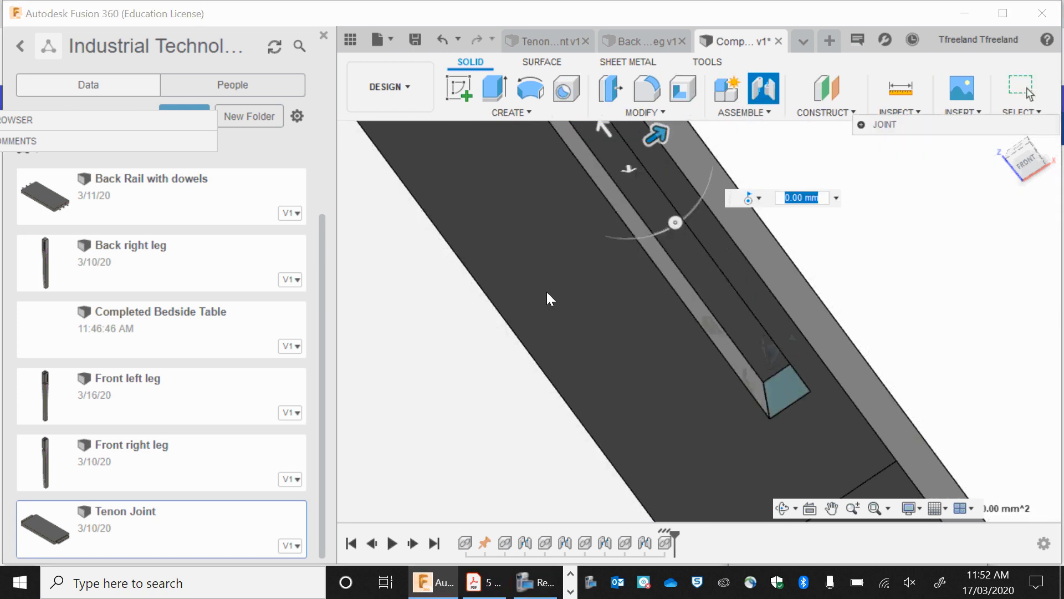
key(Return)
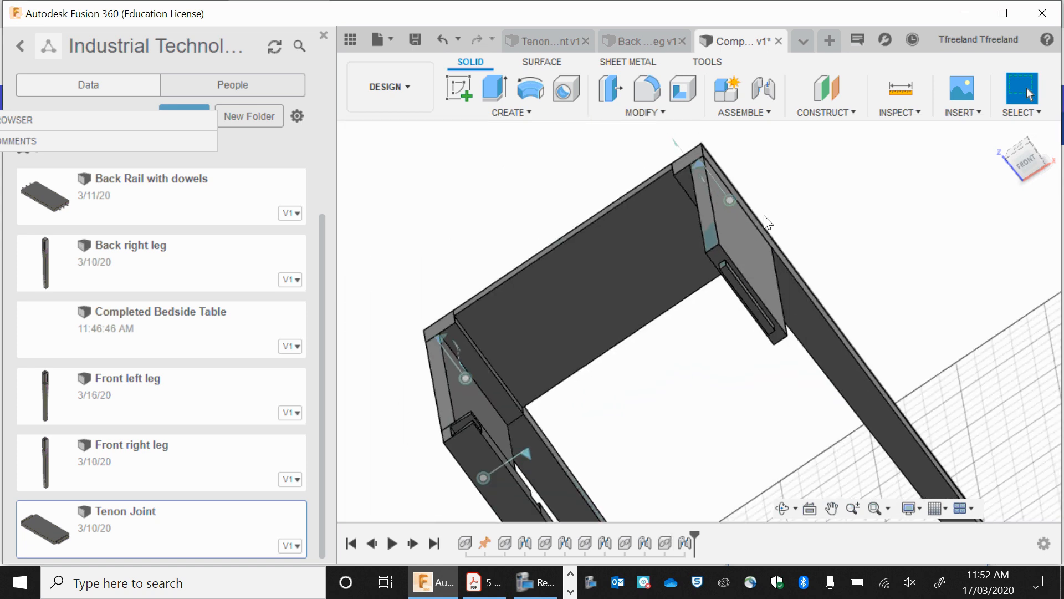
Insert the Front right leg into the design and move it beyond the back right leg, clear of the assembled parts
click(180, 471)
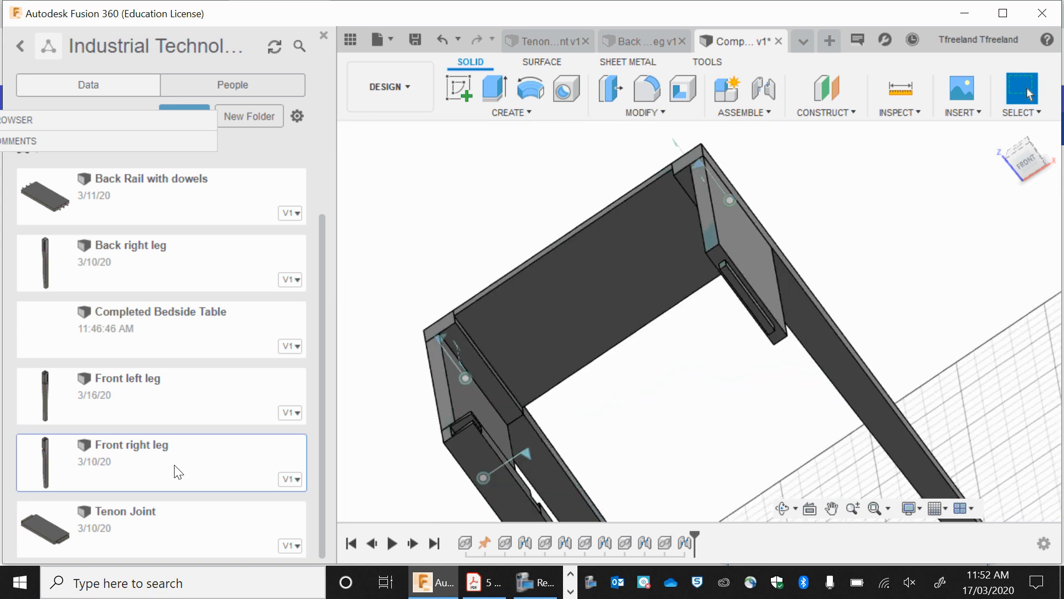
right_click(181, 471)
click(206, 404)
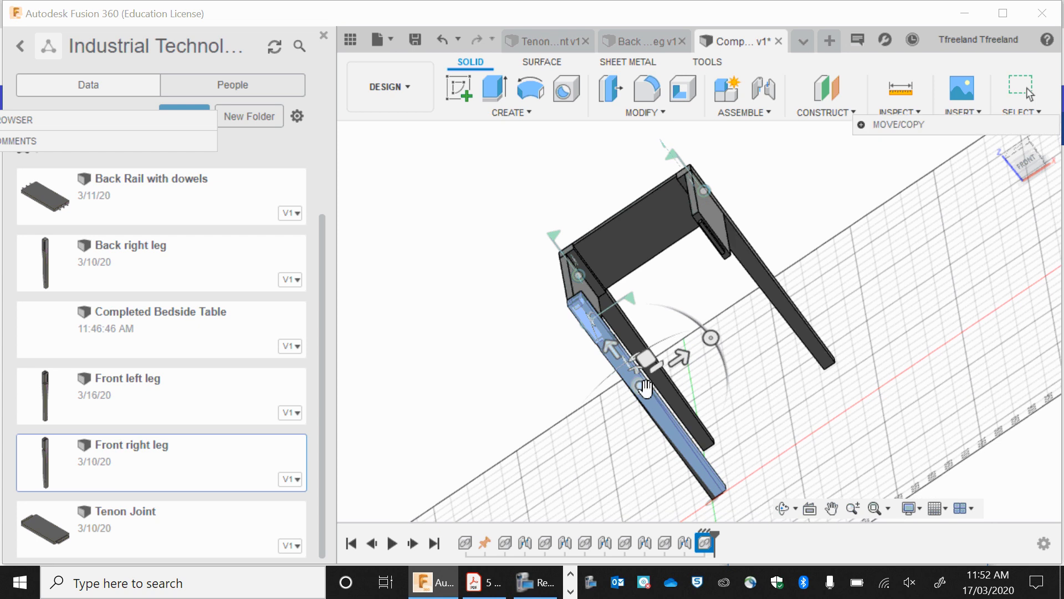
drag(642, 380, 782, 356)
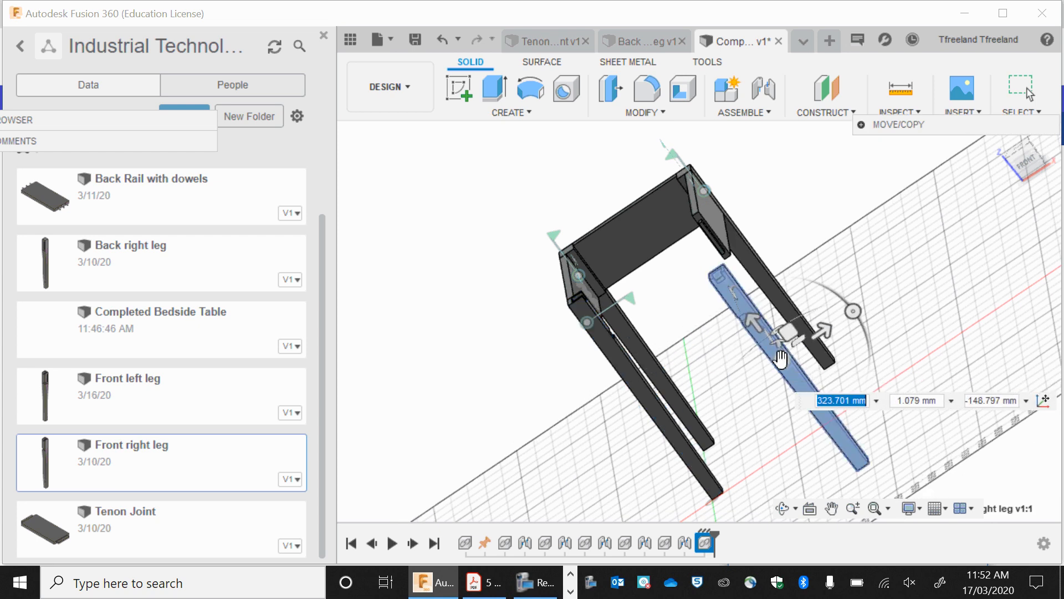
drag(781, 359, 905, 281)
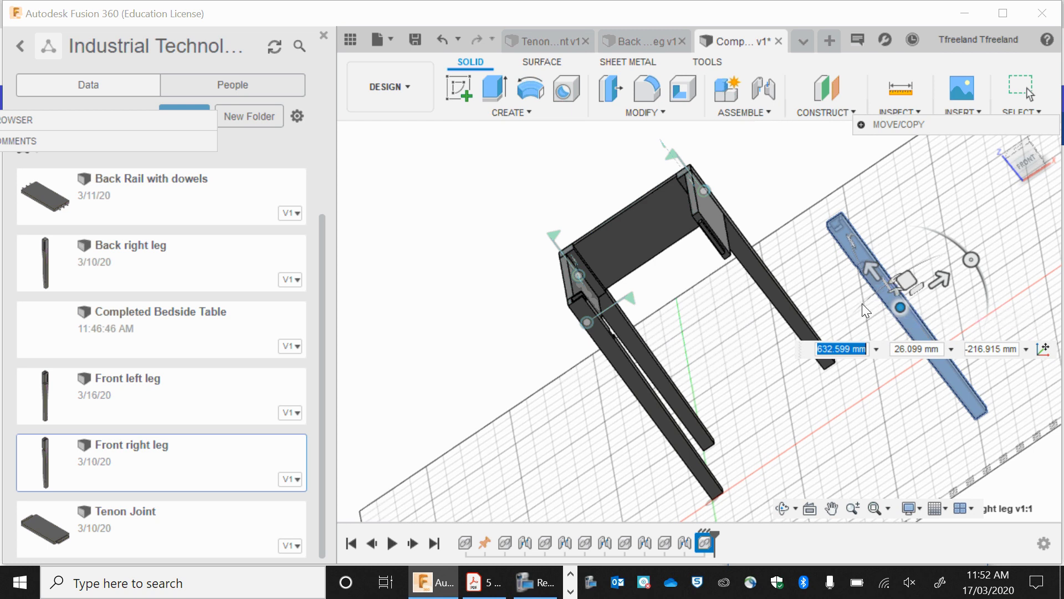
Rotate the front right leg by -90 degrees about its long axis
drag(971, 259, 977, 233)
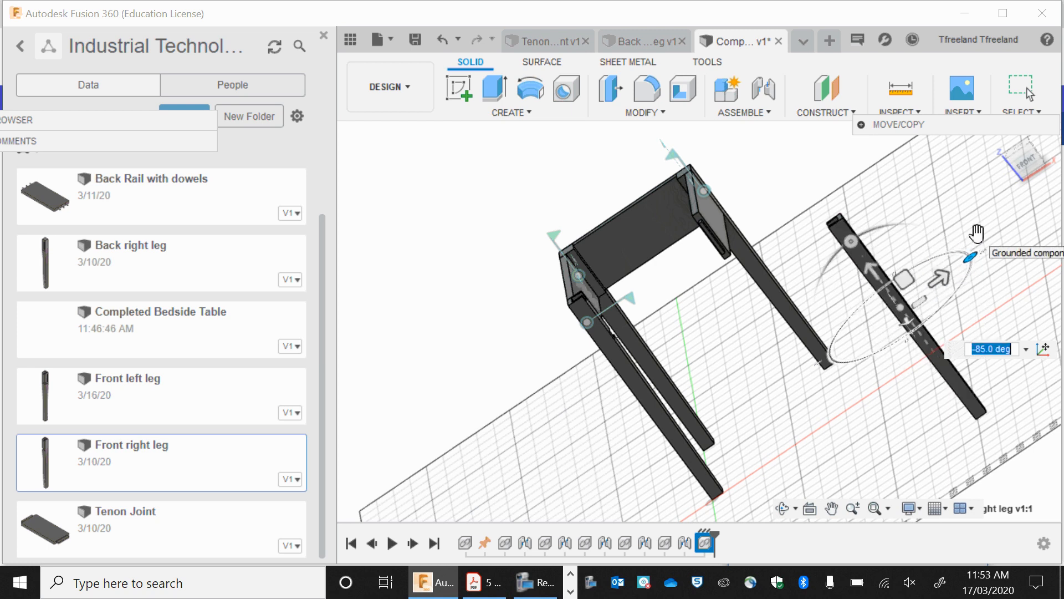
text(-90)
key(Return)
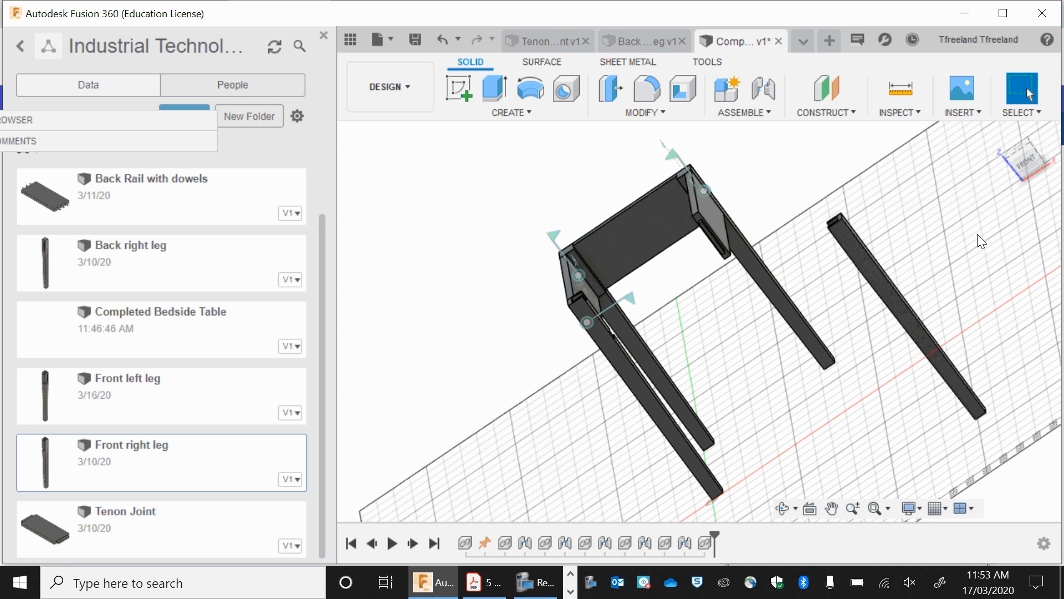
Select the inner floor face of the long mortise near the top of the front right leg
click(787, 508)
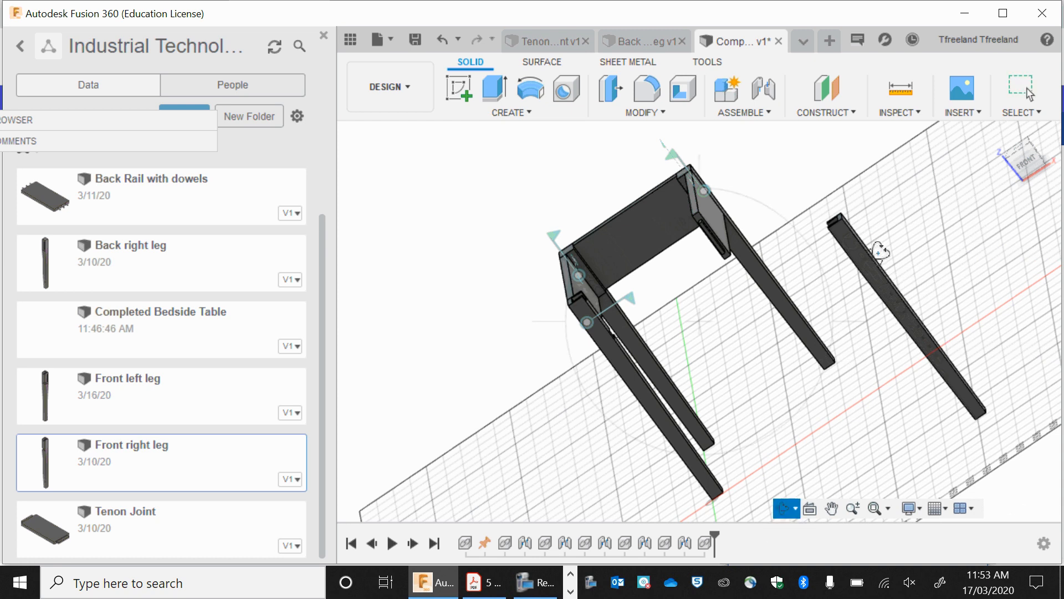
drag(879, 249, 613, 319)
scroll(499, 271, up, 10)
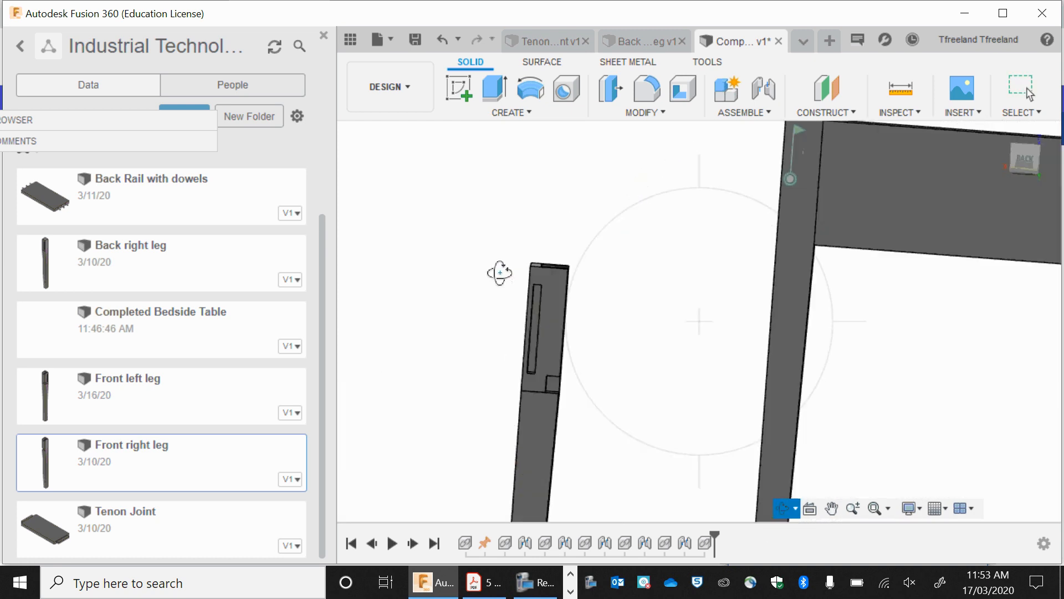
key(Escape)
click(568, 366)
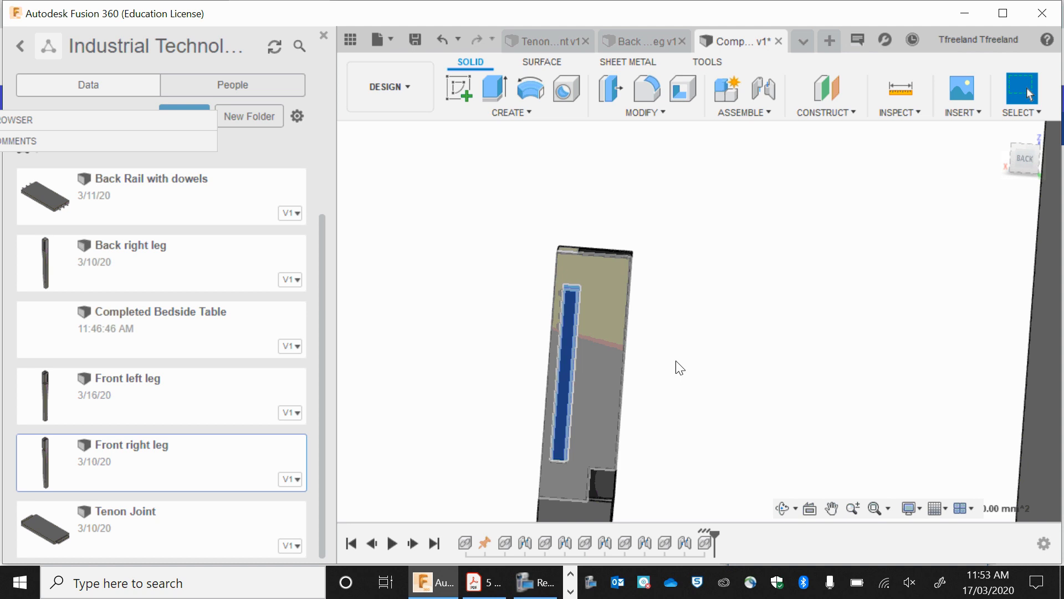
Add the end face of the free tenon on the right side rail to the selection
scroll(793, 363, down, 5)
click(782, 508)
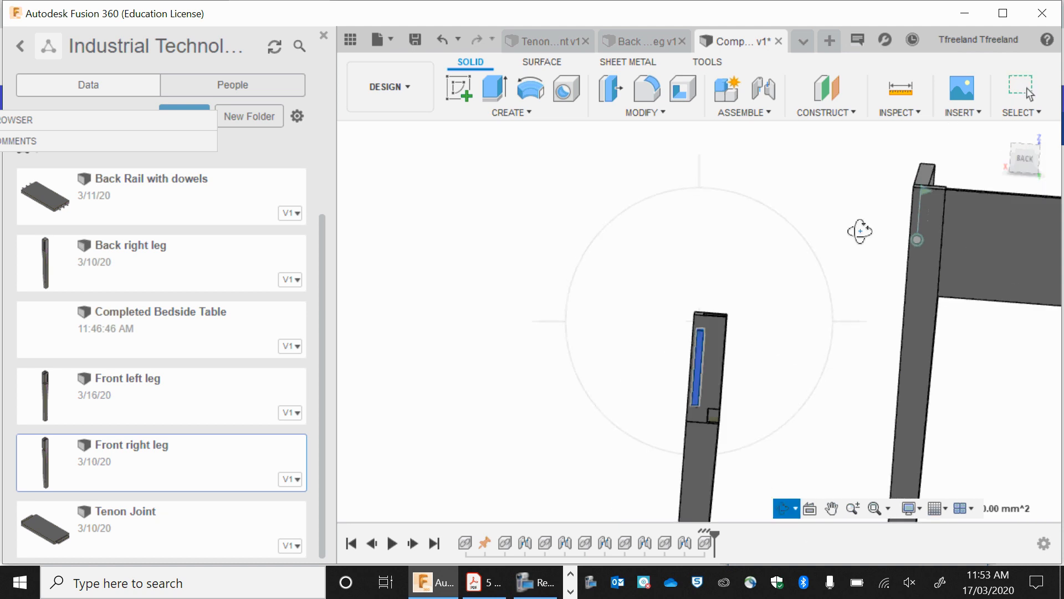
drag(860, 230, 795, 262)
key(Escape)
scroll(419, 349, up, 5)
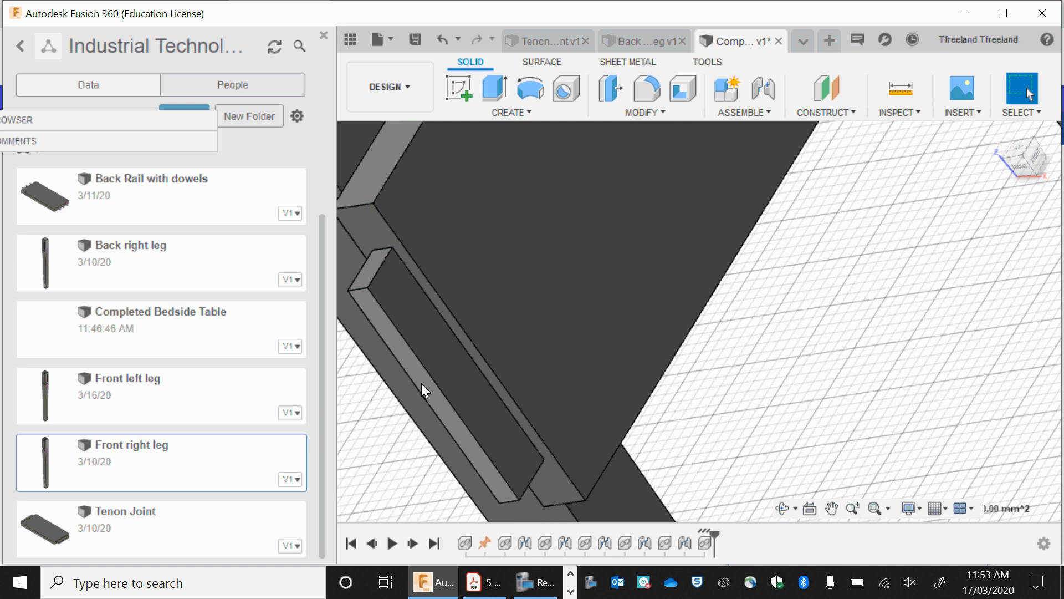
click(421, 383)
Join the front right leg to the free end of the right side rail
click(763, 89)
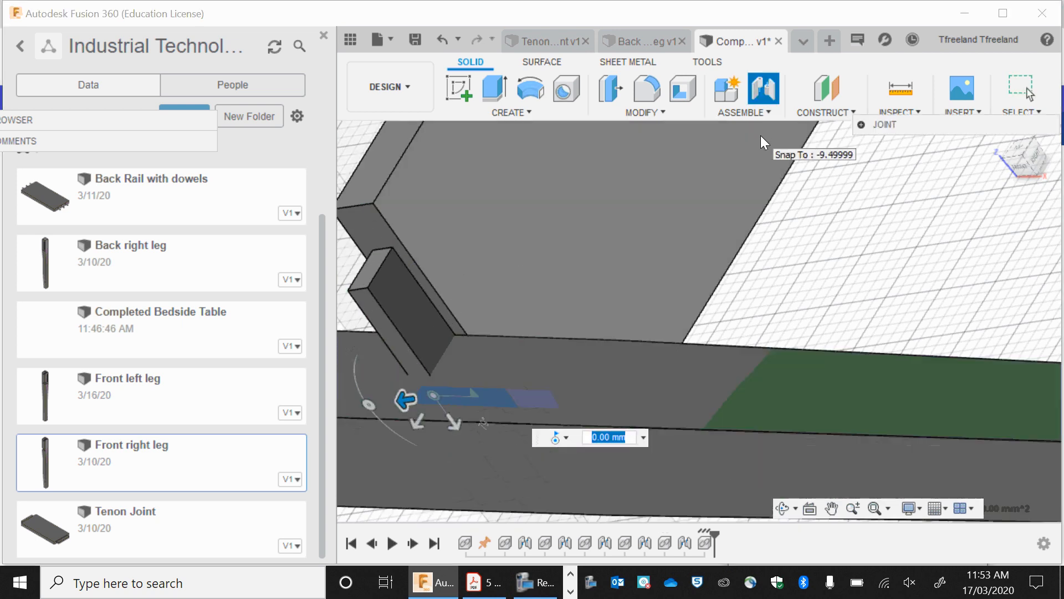
key(BackSpace)
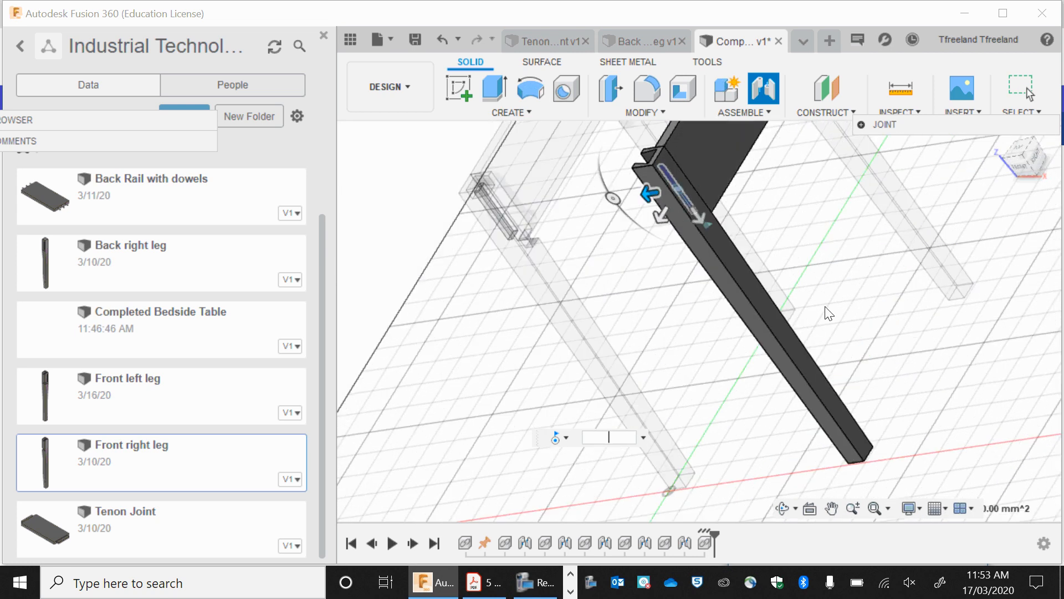
key(Return)
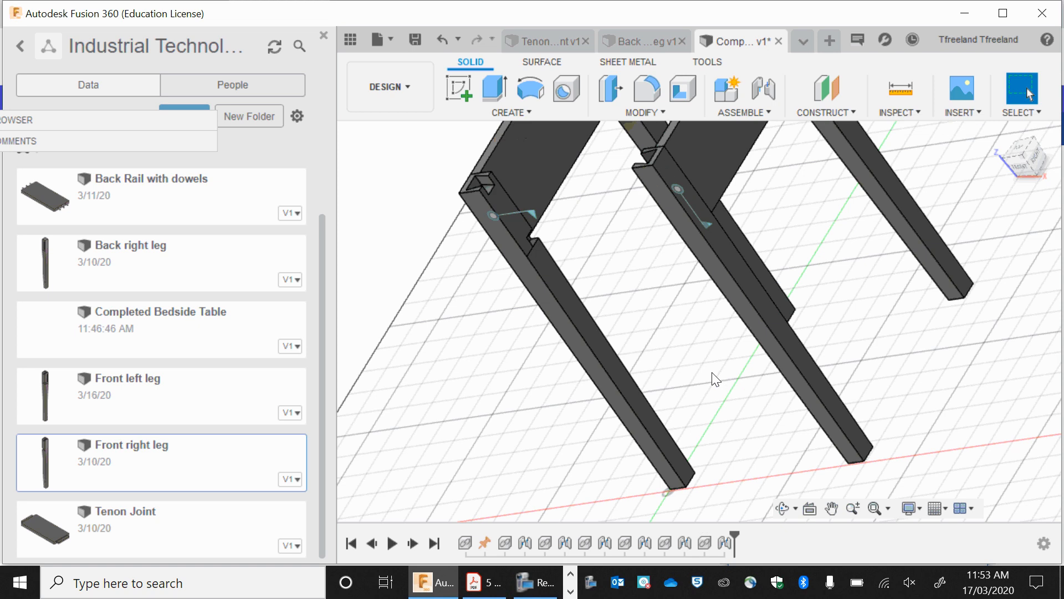
click(783, 508)
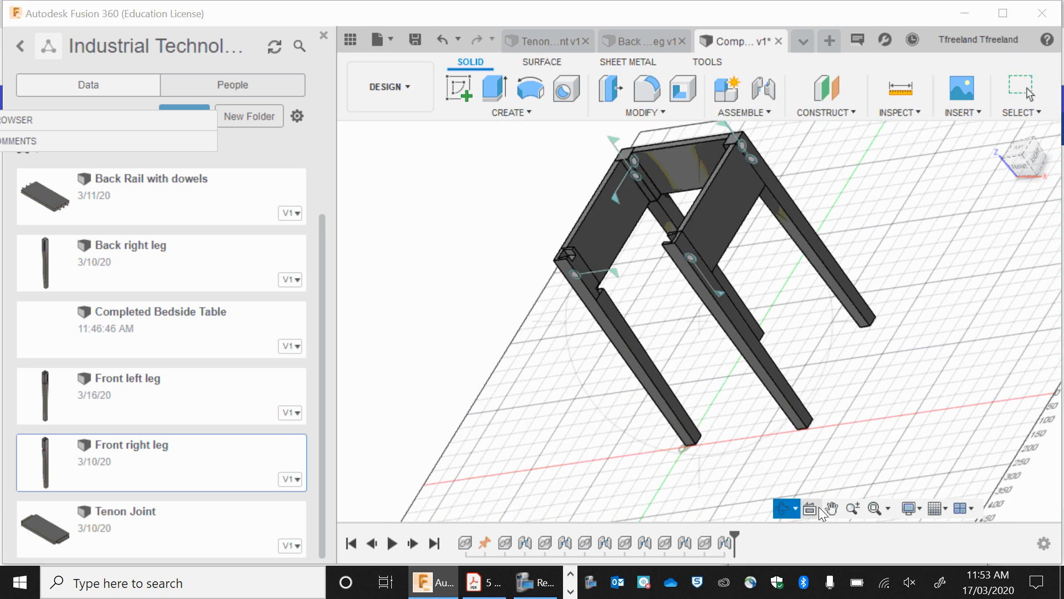
click(838, 508)
drag(755, 296, 863, 358)
scroll(731, 276, up, 3)
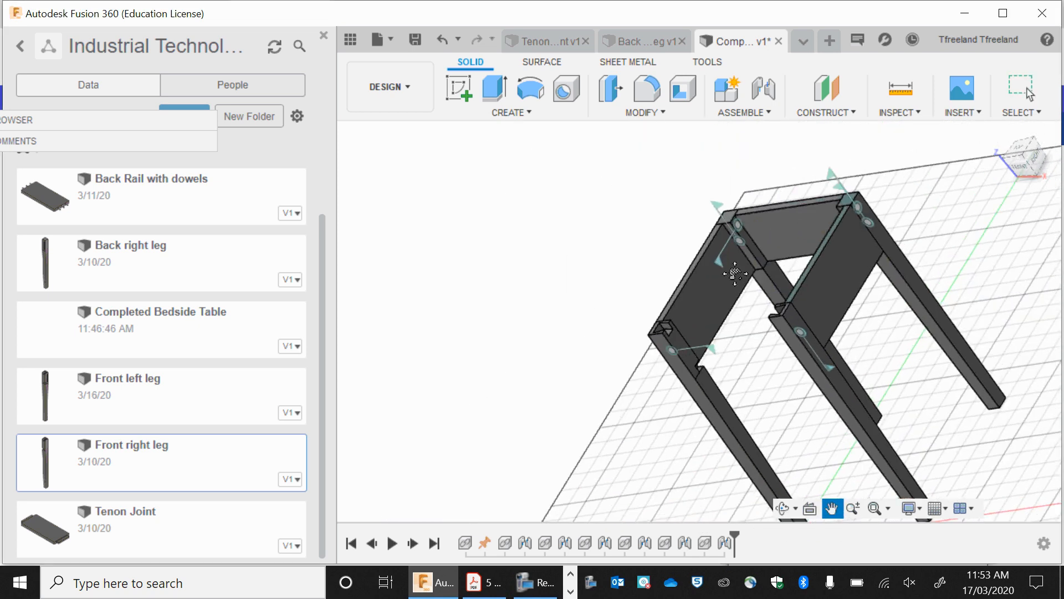
click(536, 582)
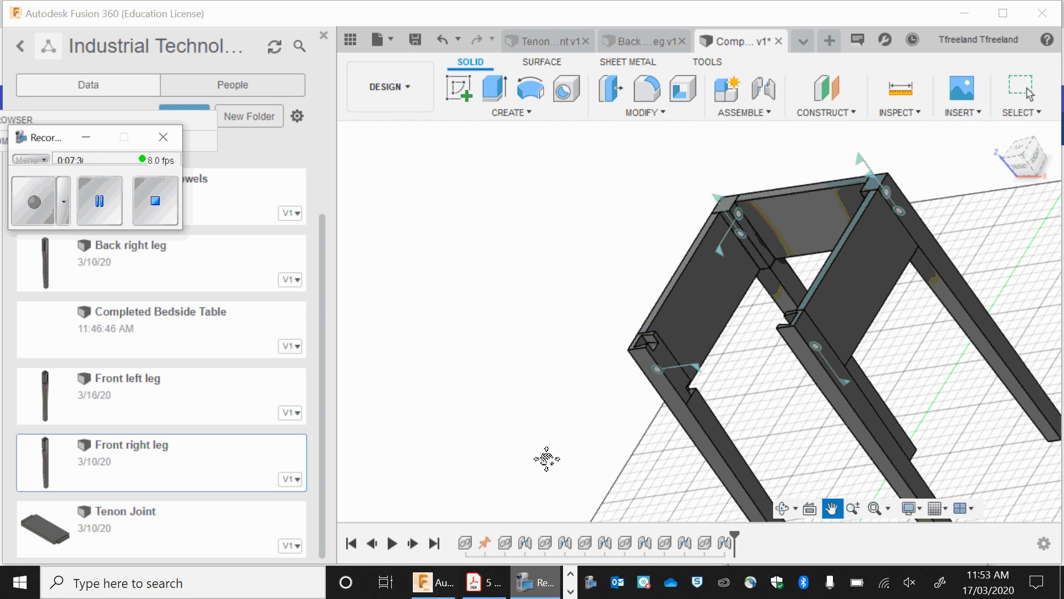
click(98, 200)
click(118, 198)
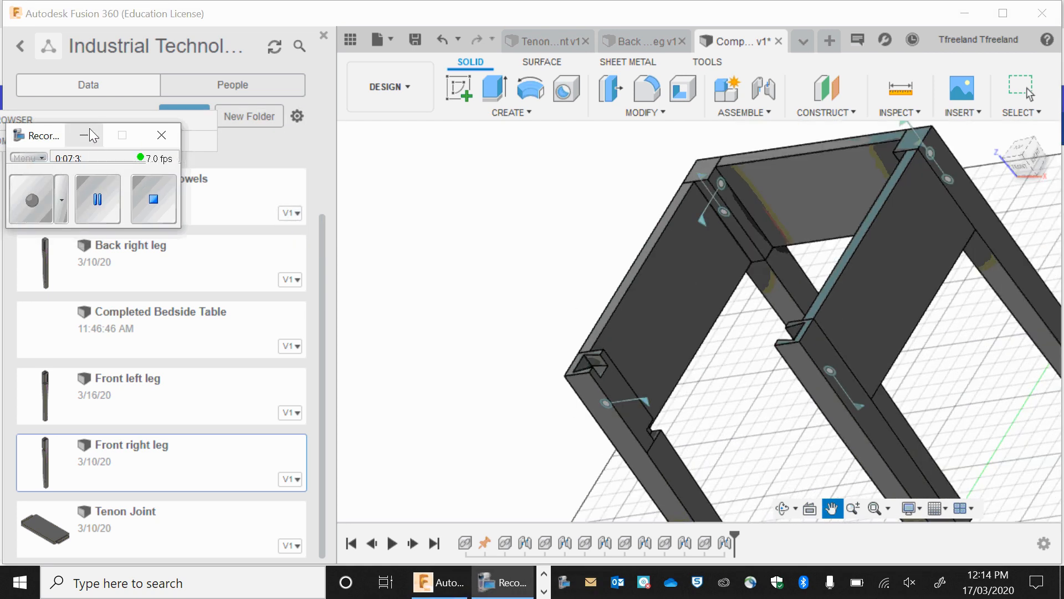
click(84, 135)
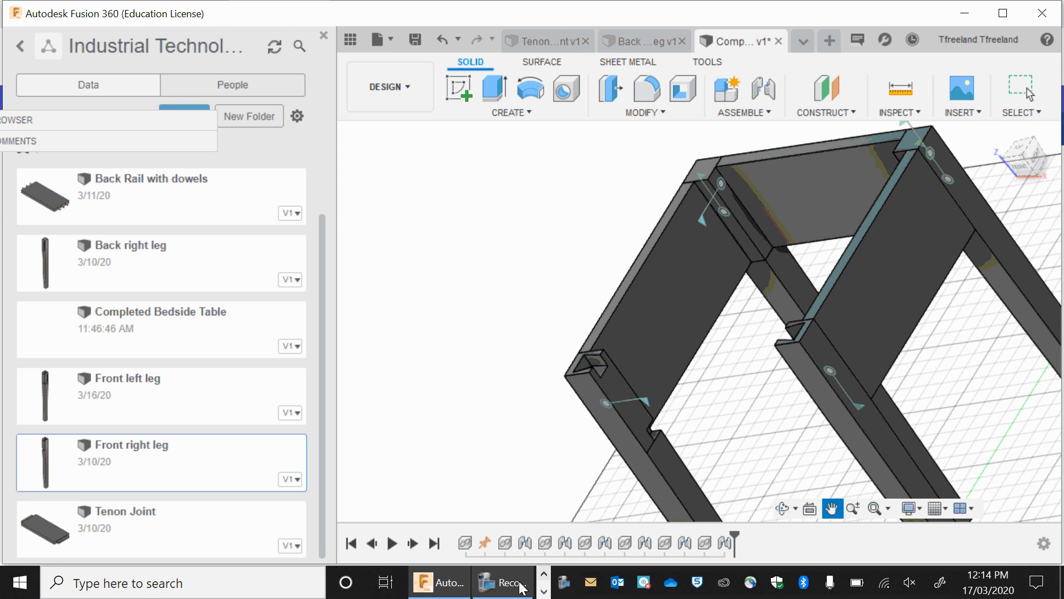
click(502, 579)
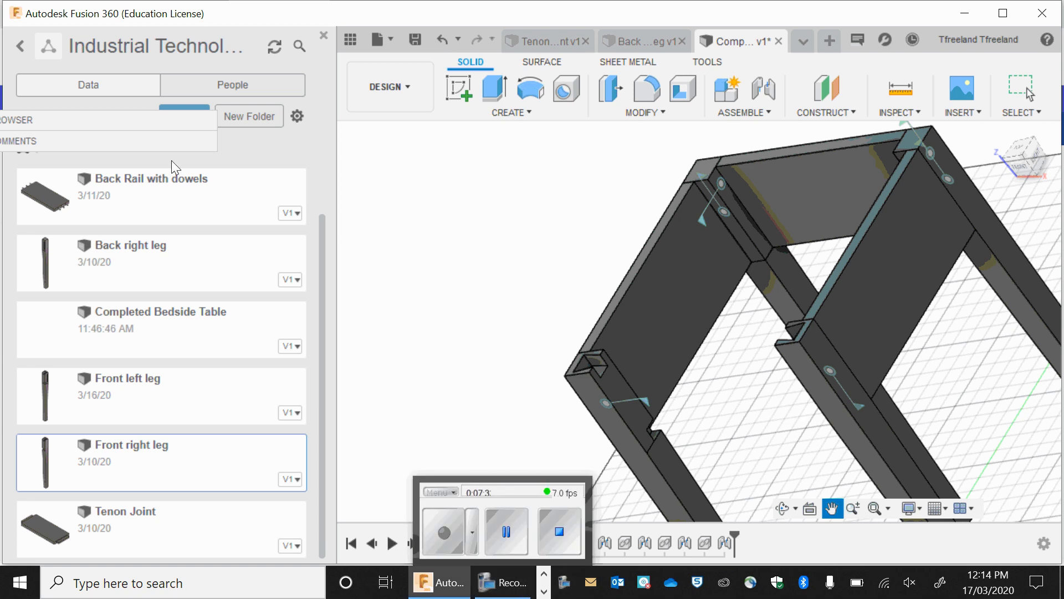
Measure the distance between the top sockets of the two front legs and the size across one socket
click(896, 93)
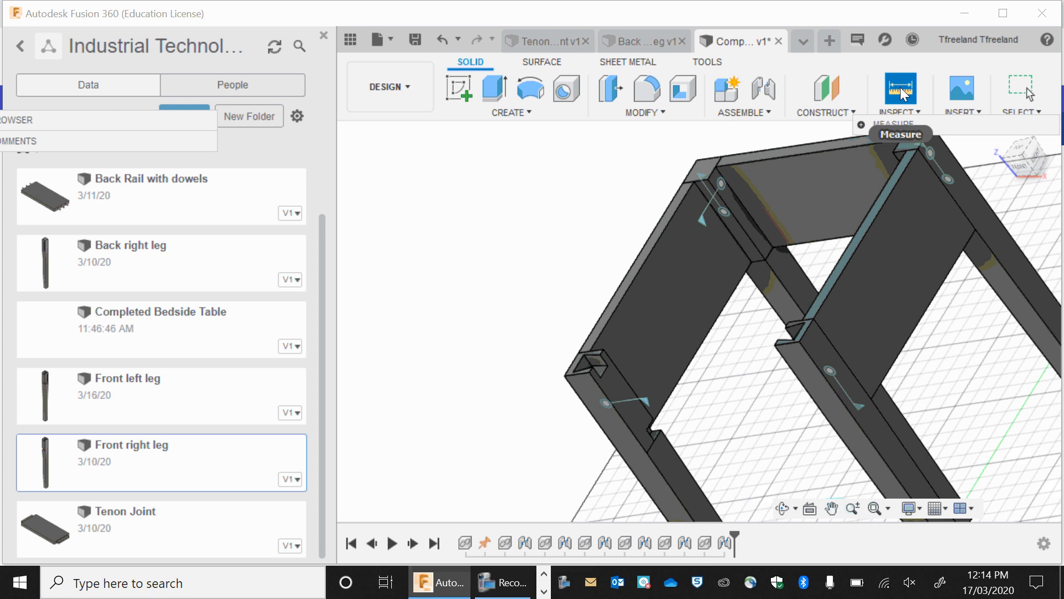
click(576, 361)
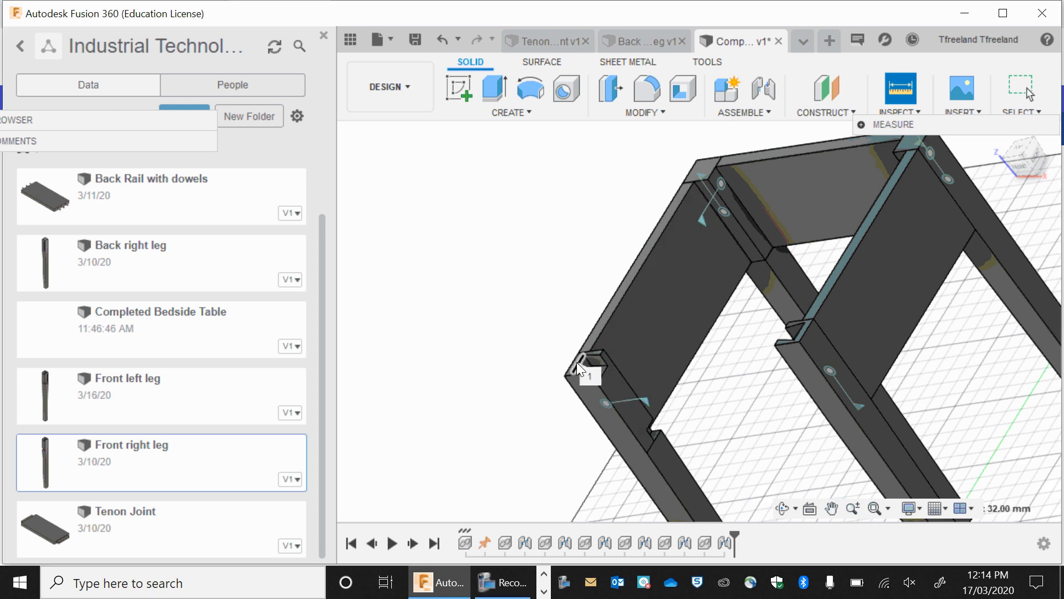
click(799, 331)
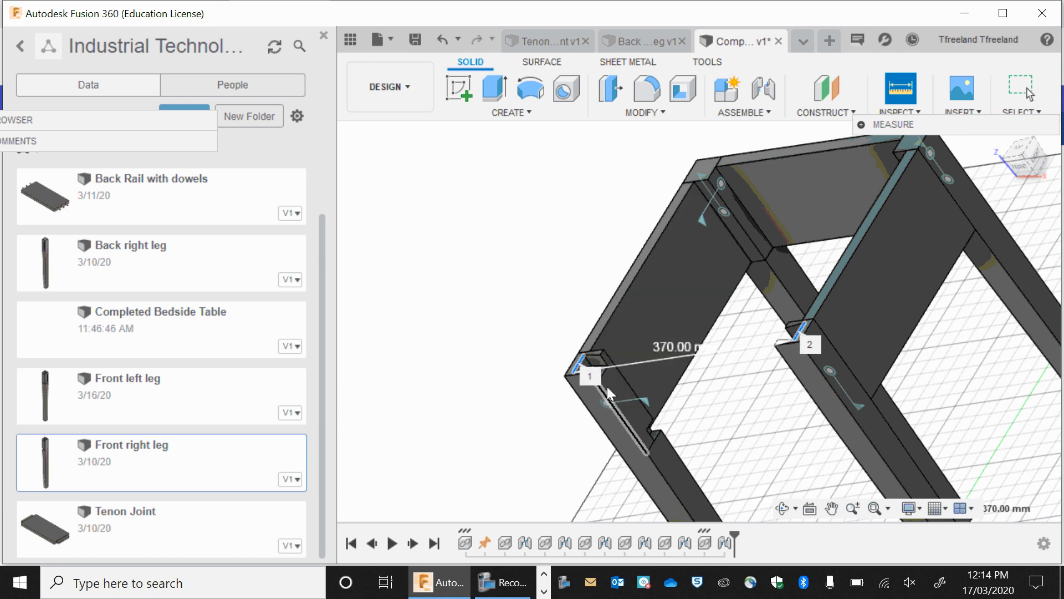
key(Escape)
click(902, 90)
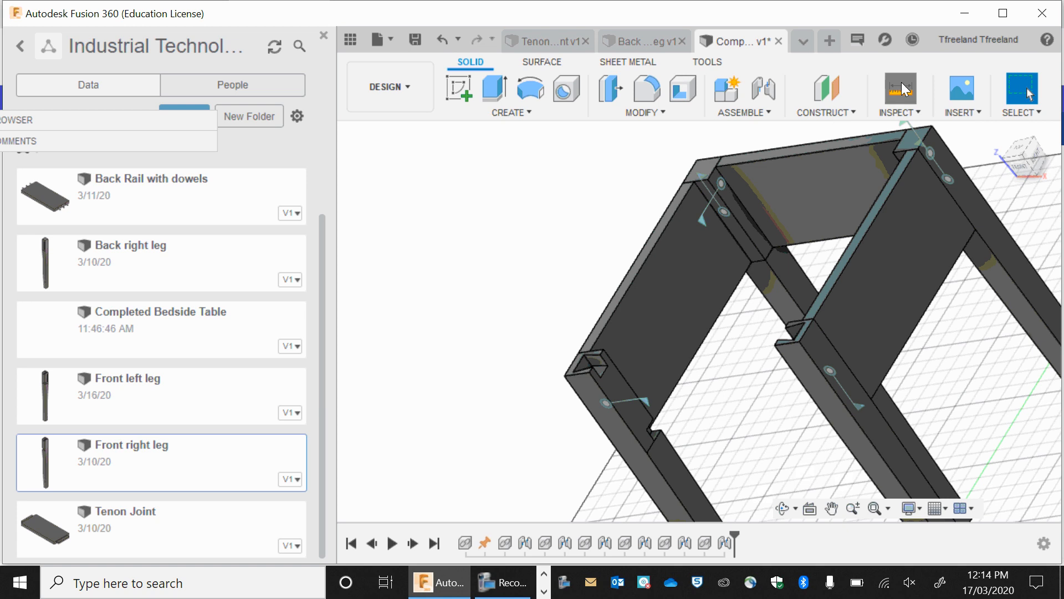
click(603, 348)
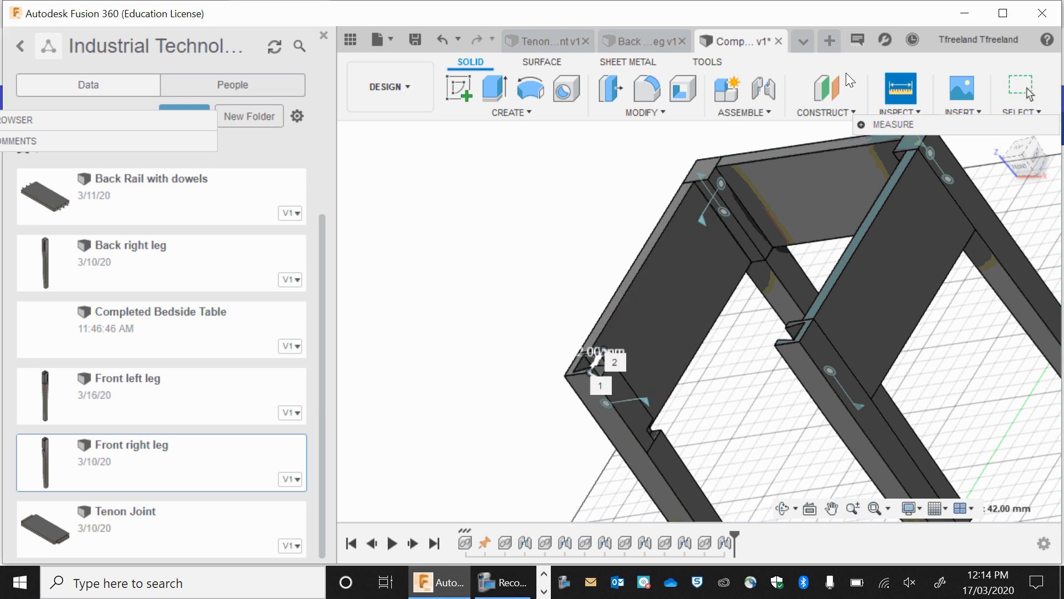
Create a new design and start a sketch on the horizontal plane
click(829, 38)
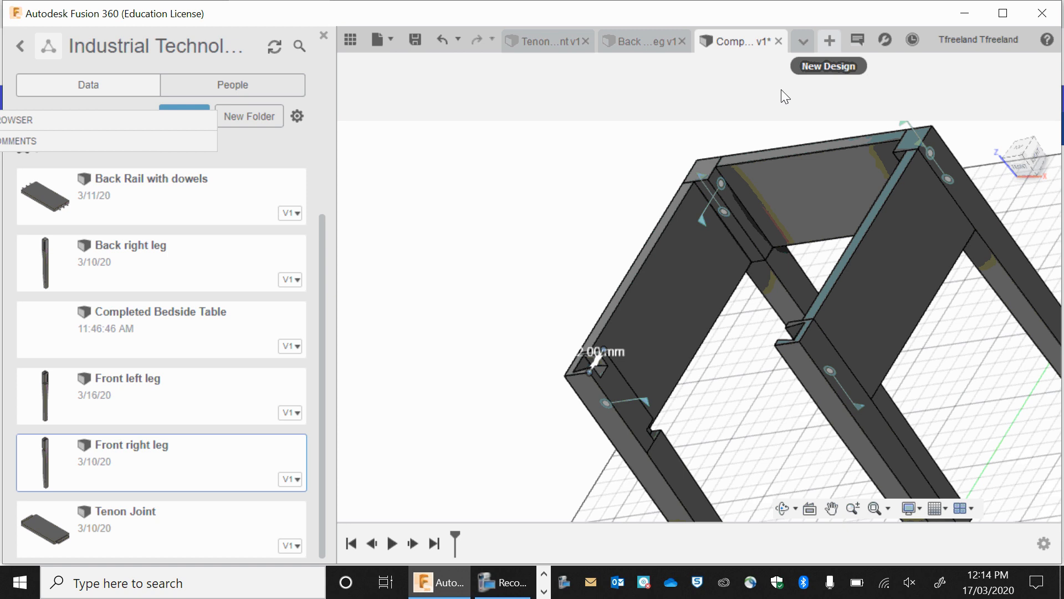
click(460, 90)
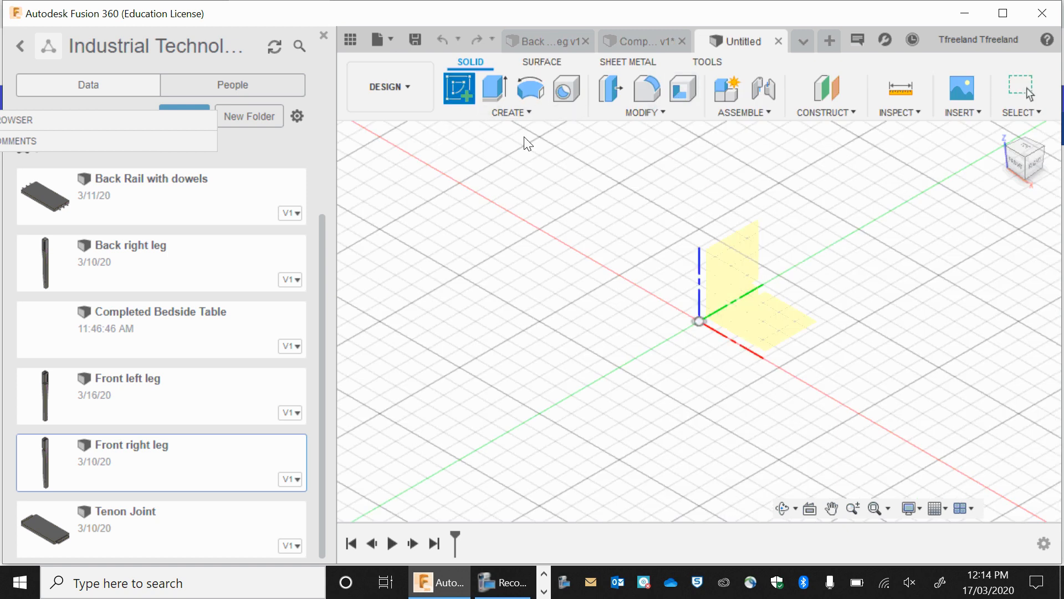
click(772, 313)
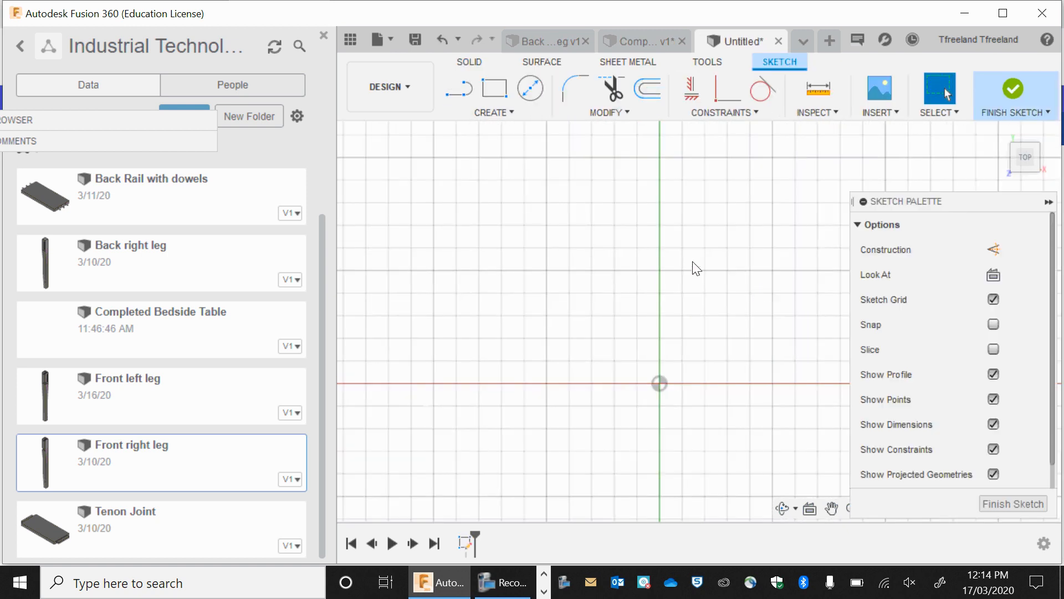
Draw a rectangle from the origin, 370 mm long horizontally and 42 mm high
click(487, 83)
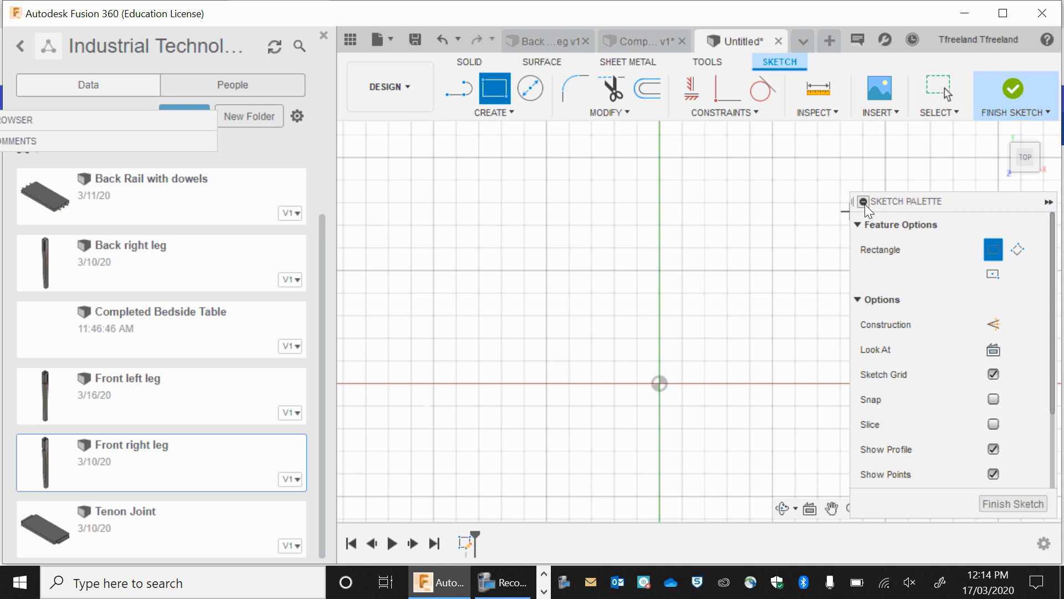
click(863, 203)
click(660, 382)
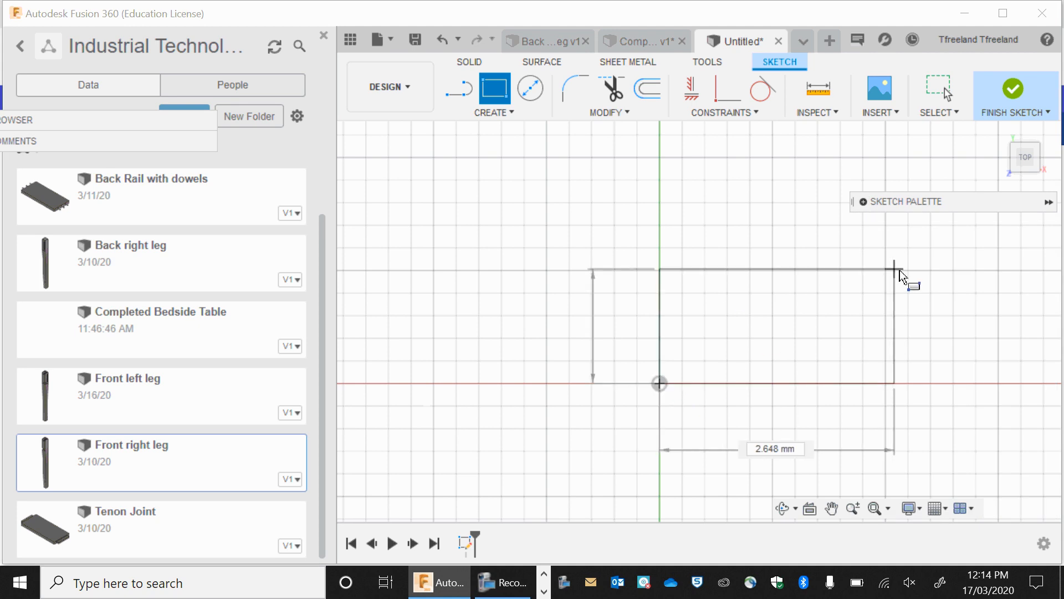
text(4)
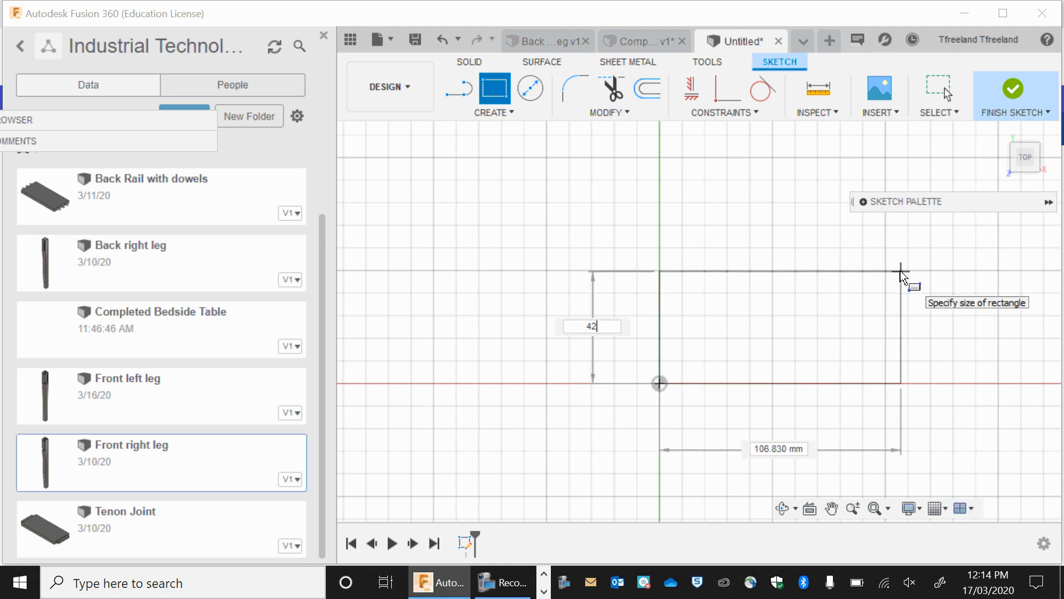
text(2)
key(Tab)
key(Tab)
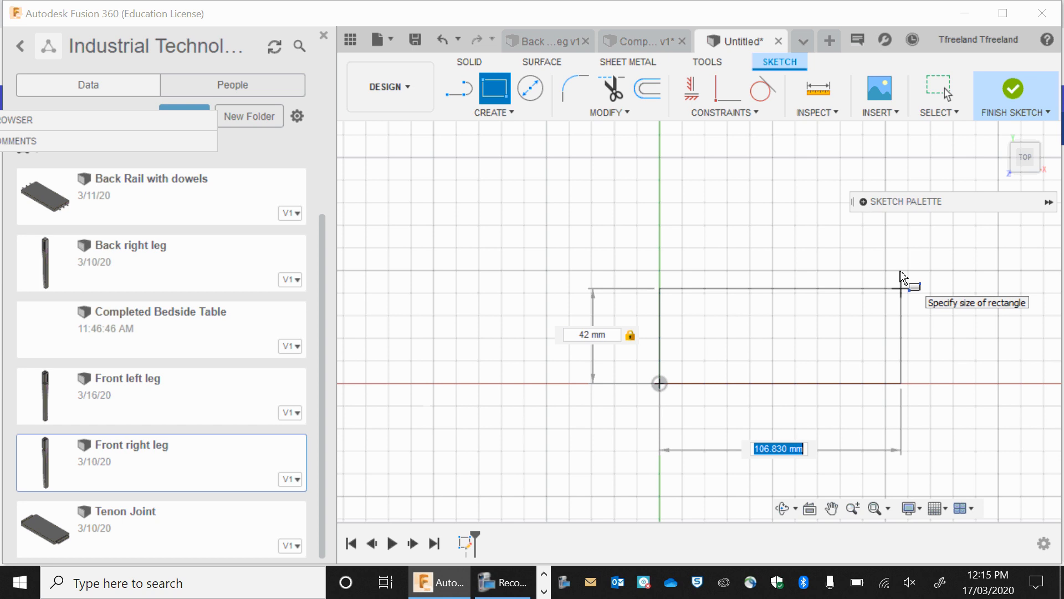
text(370)
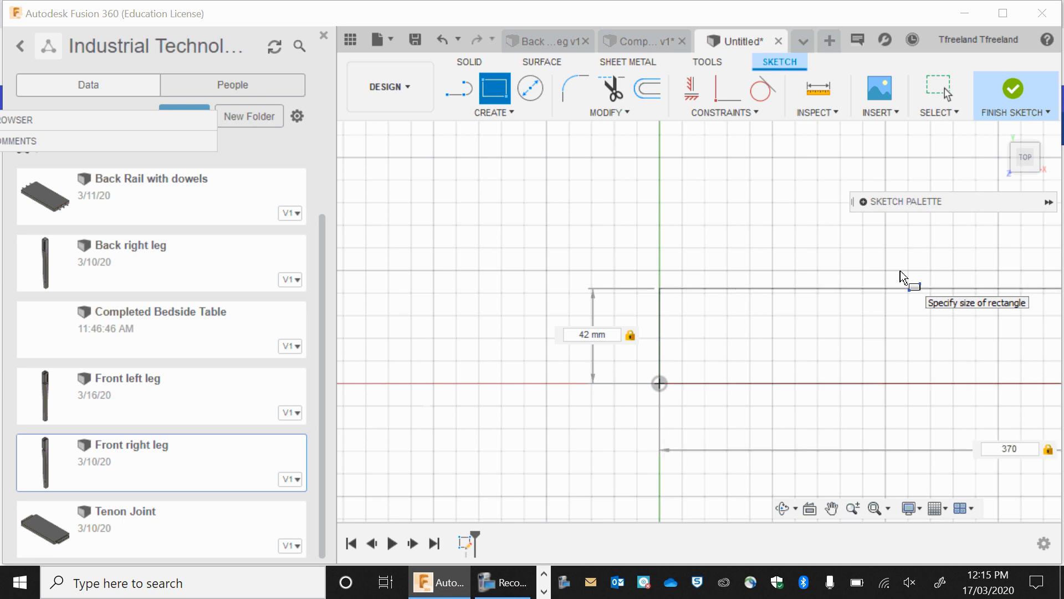
key(Return)
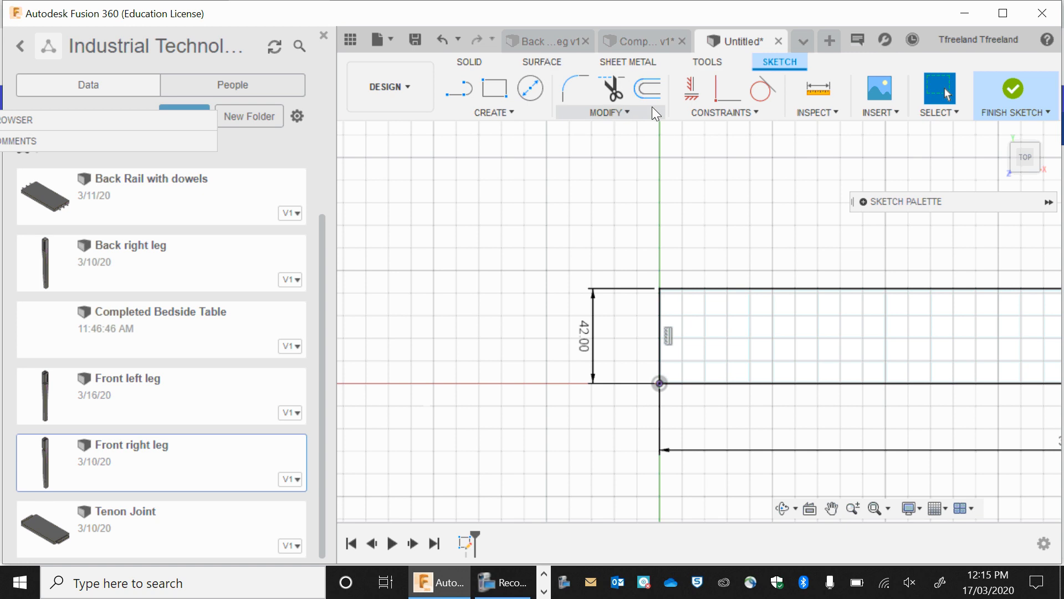
Extrude the rectangle profile 19 mm into a solid rail
key(e)
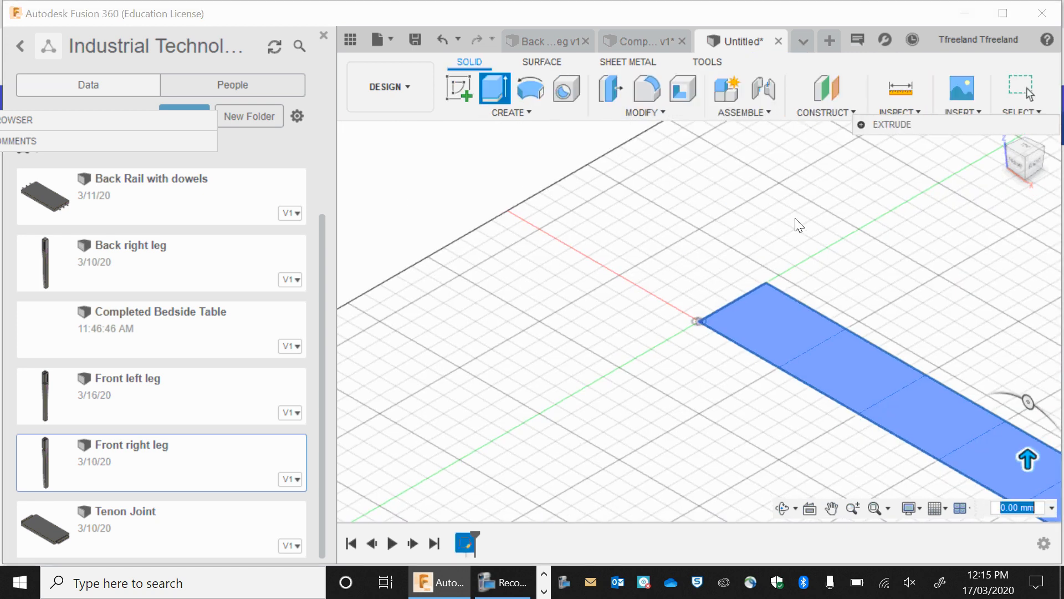
text(19)
key(Return)
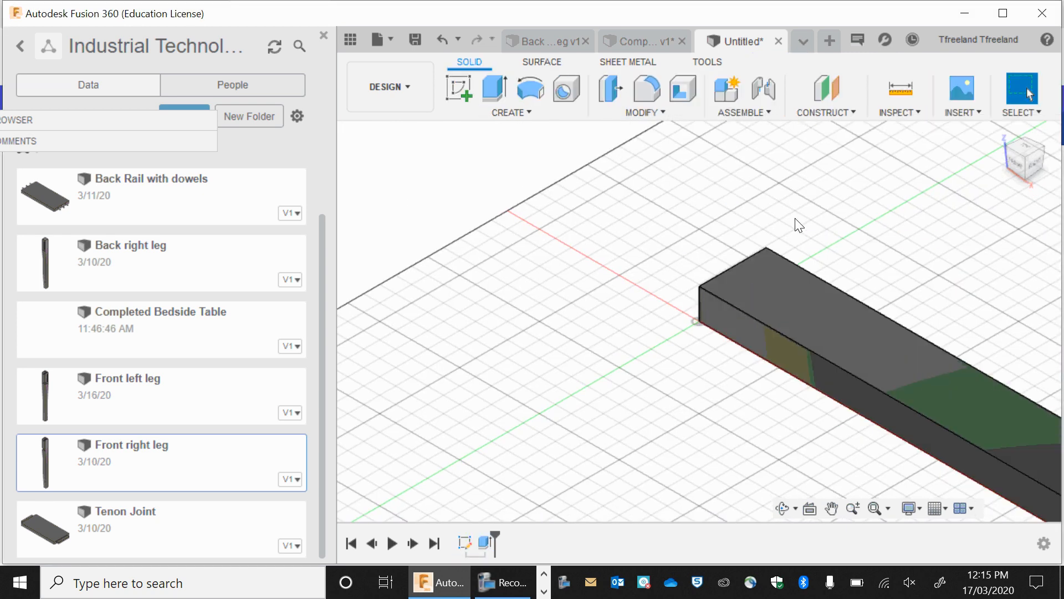
Measure the depth of the socket in the top of the front leg in the bedside table design
click(659, 47)
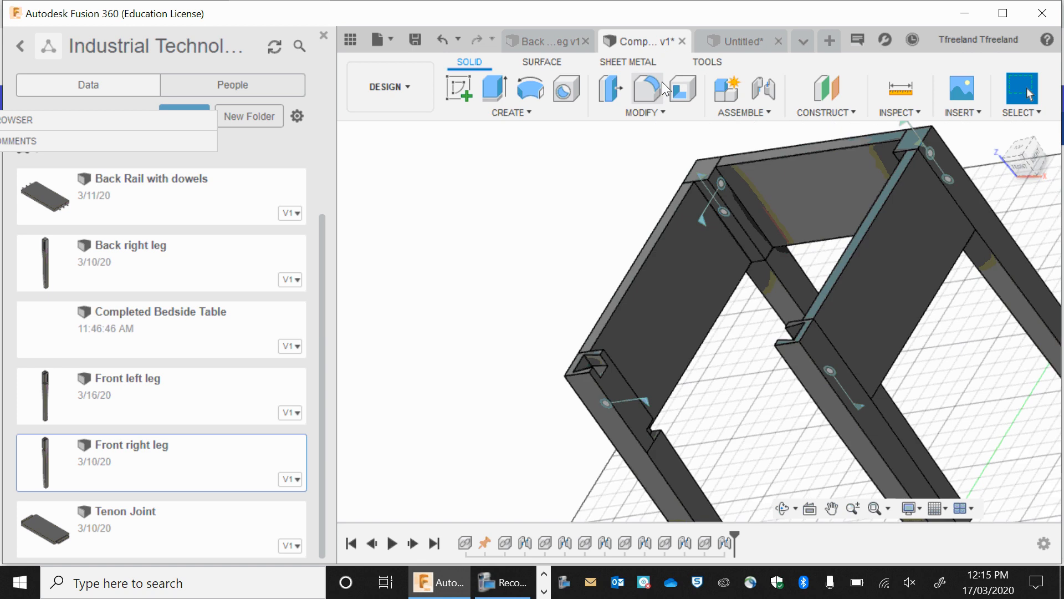
scroll(599, 371, up, 4)
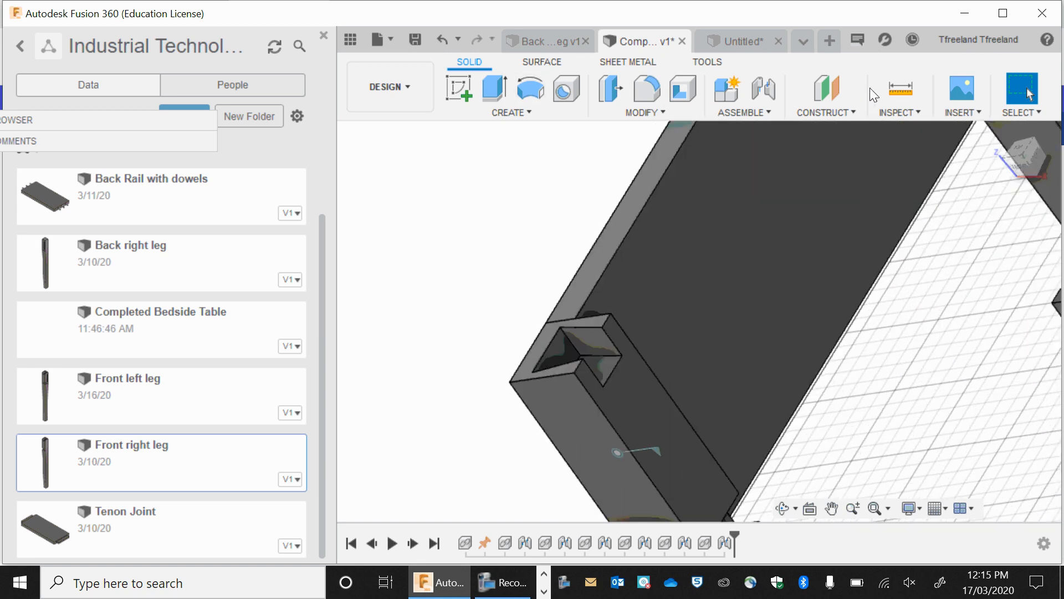
click(890, 86)
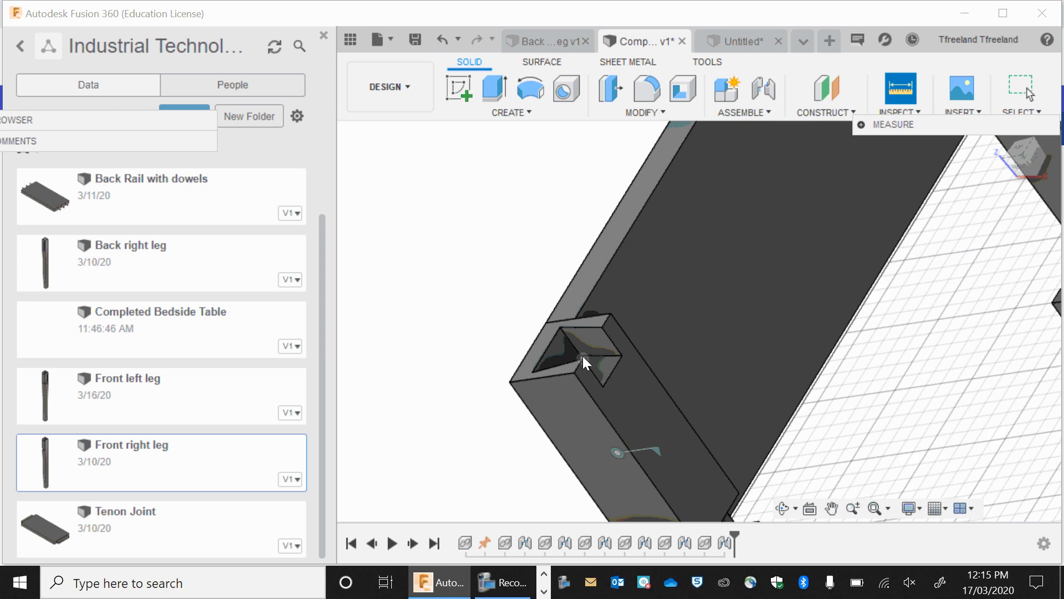
click(583, 356)
click(545, 353)
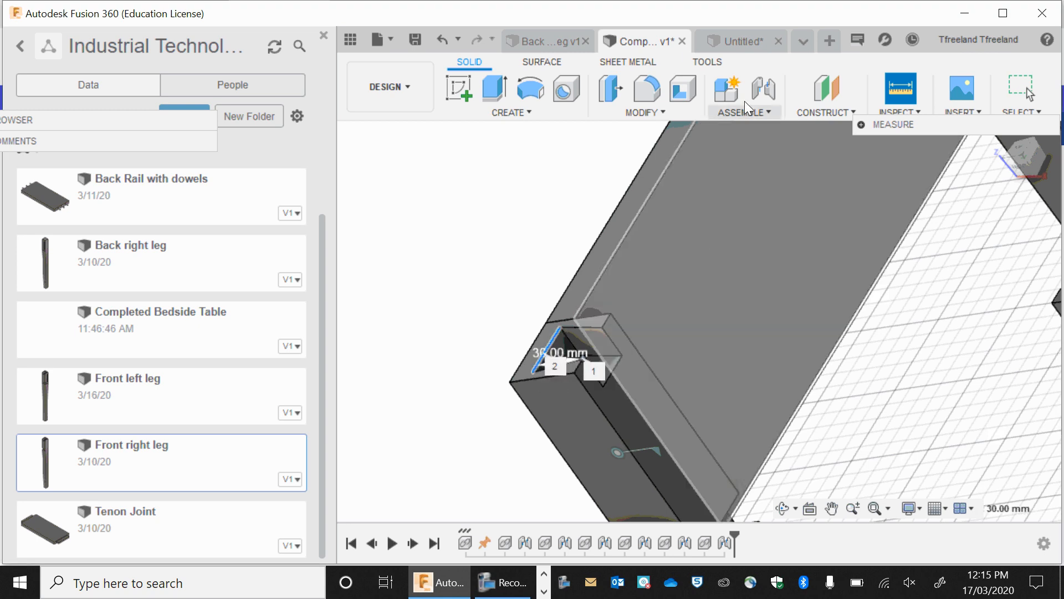
In the new rail design, sketch a 30 mm long rectangle across the full width of the top face at the rail's origin end
click(744, 40)
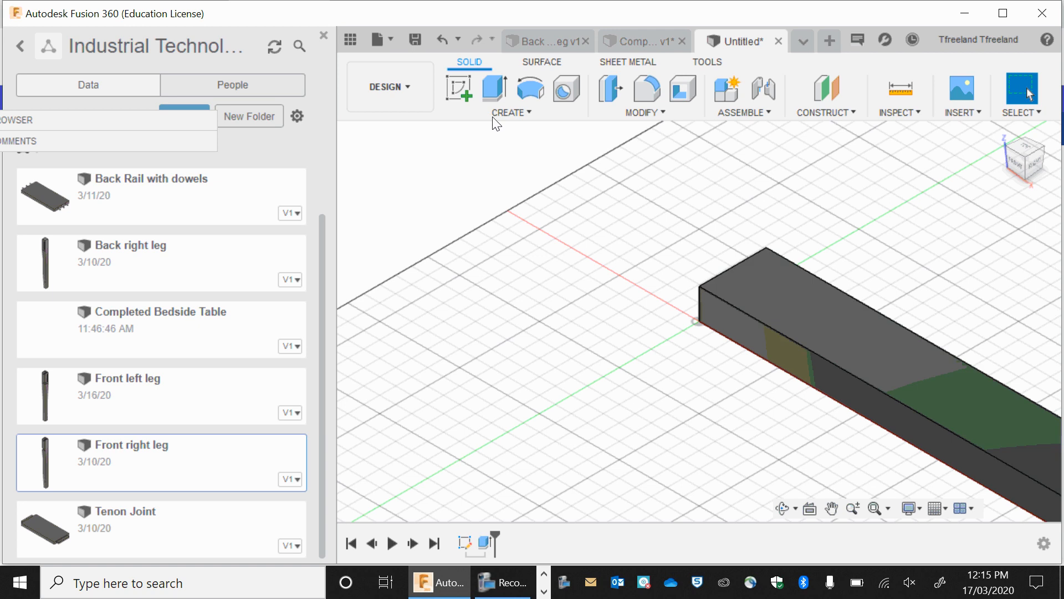
click(467, 91)
click(823, 304)
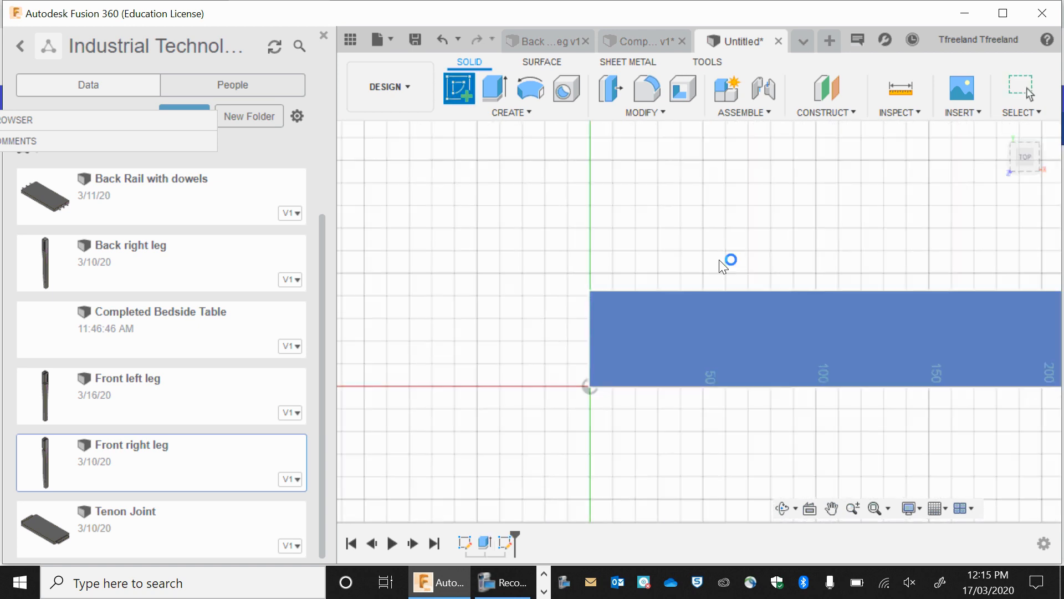
key(r)
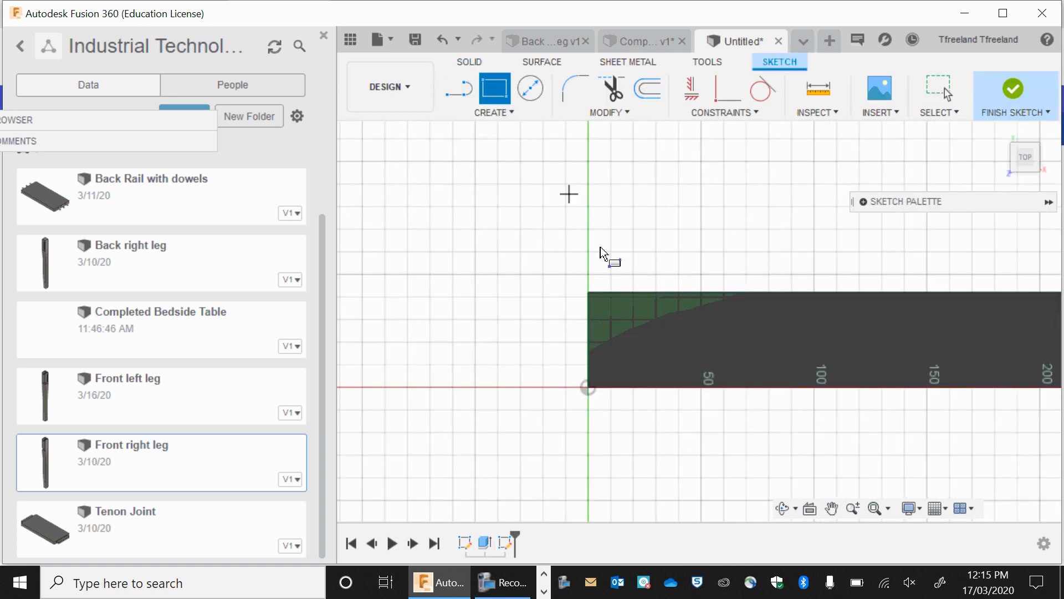
click(588, 292)
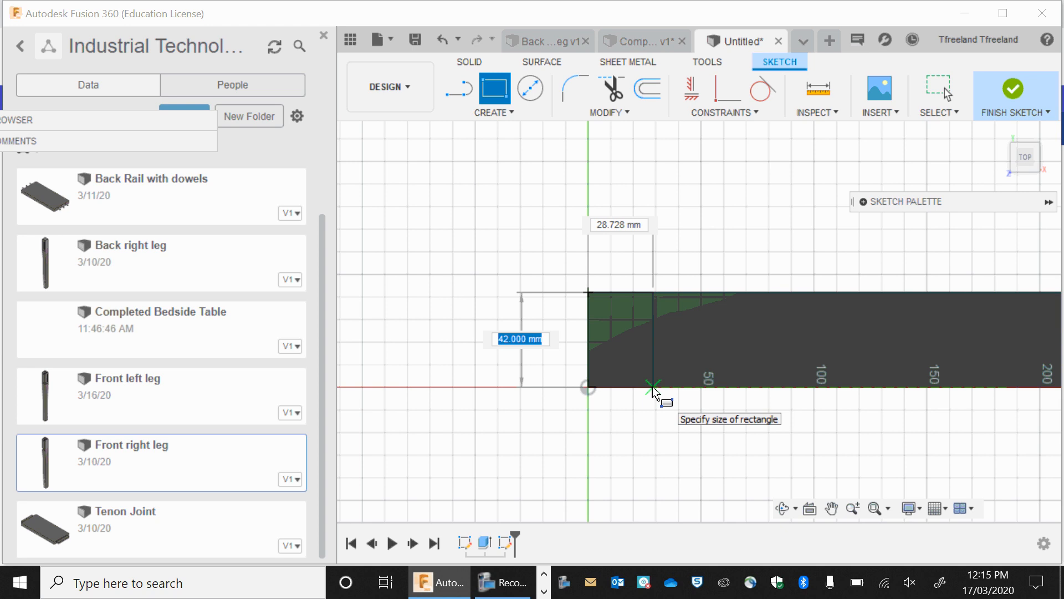
key(Tab)
text(30)
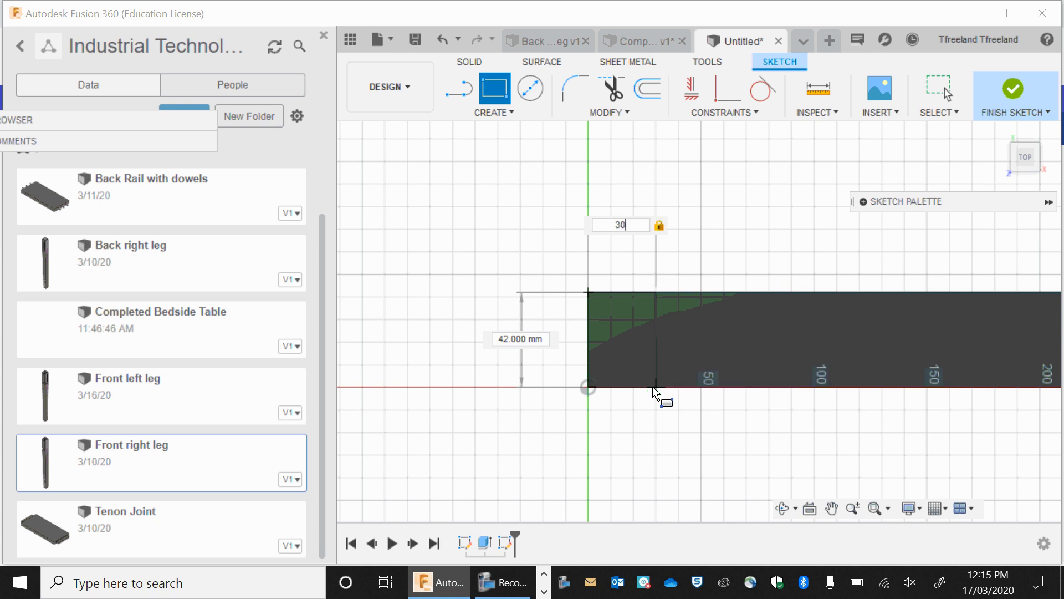
click(654, 391)
key(Escape)
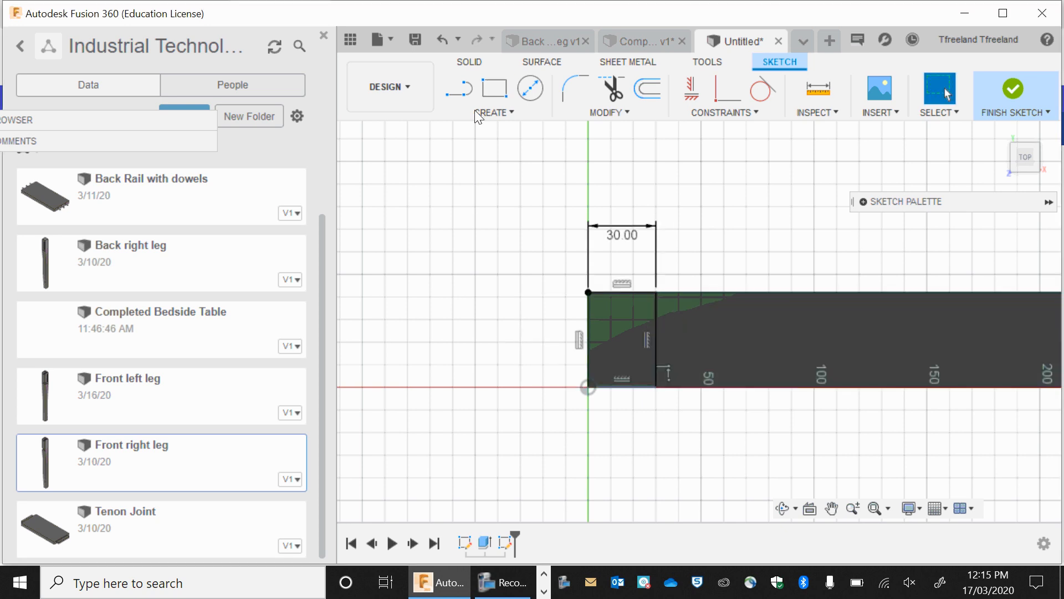
Draw a 5 mm construction line down the rectangle's inner edge from its corner on the rail's upper long edge
click(470, 95)
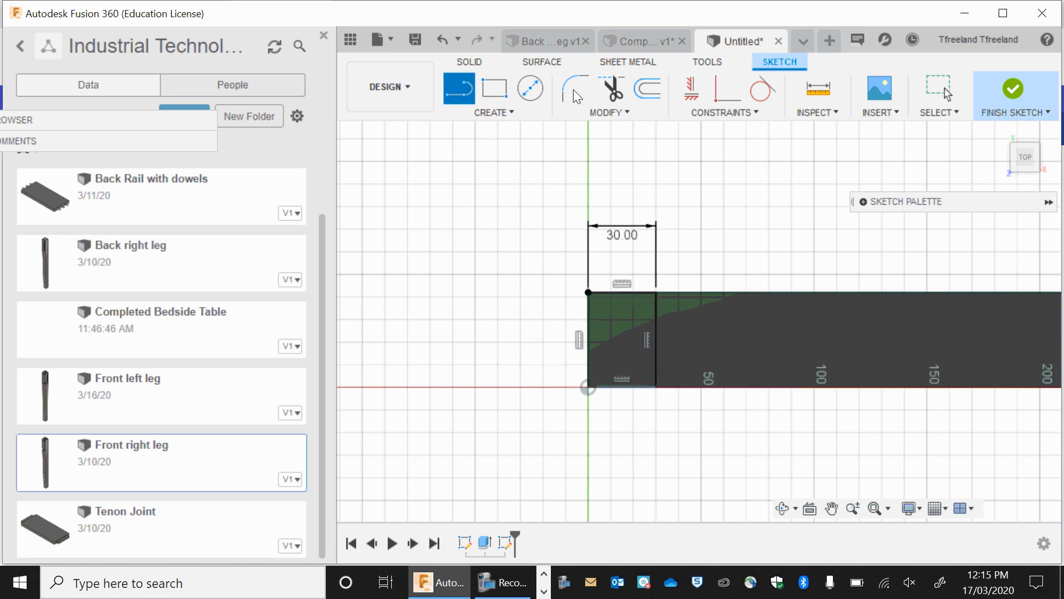
click(863, 202)
click(993, 249)
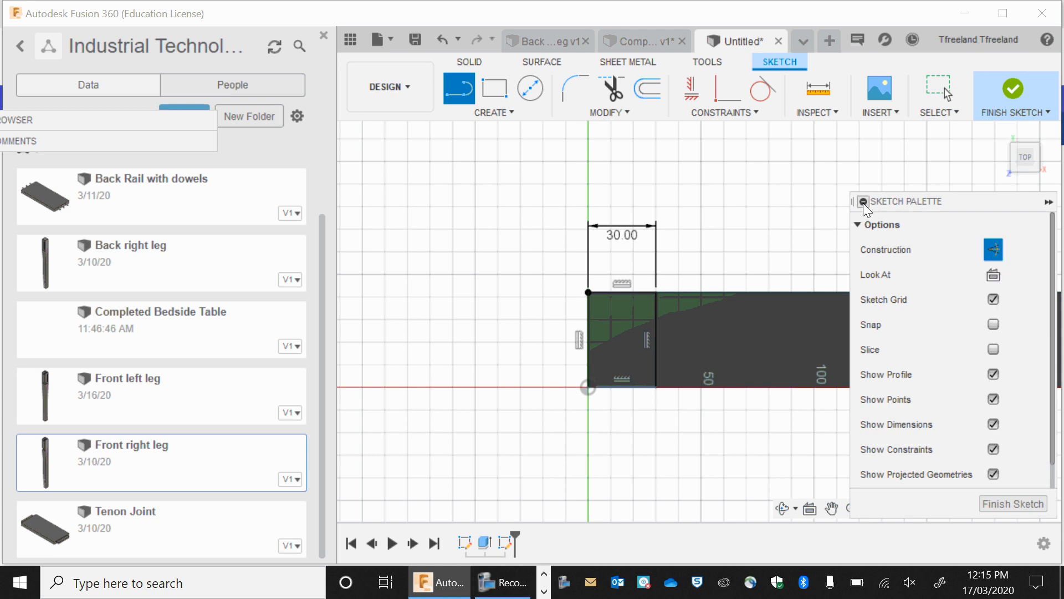
click(863, 201)
click(654, 294)
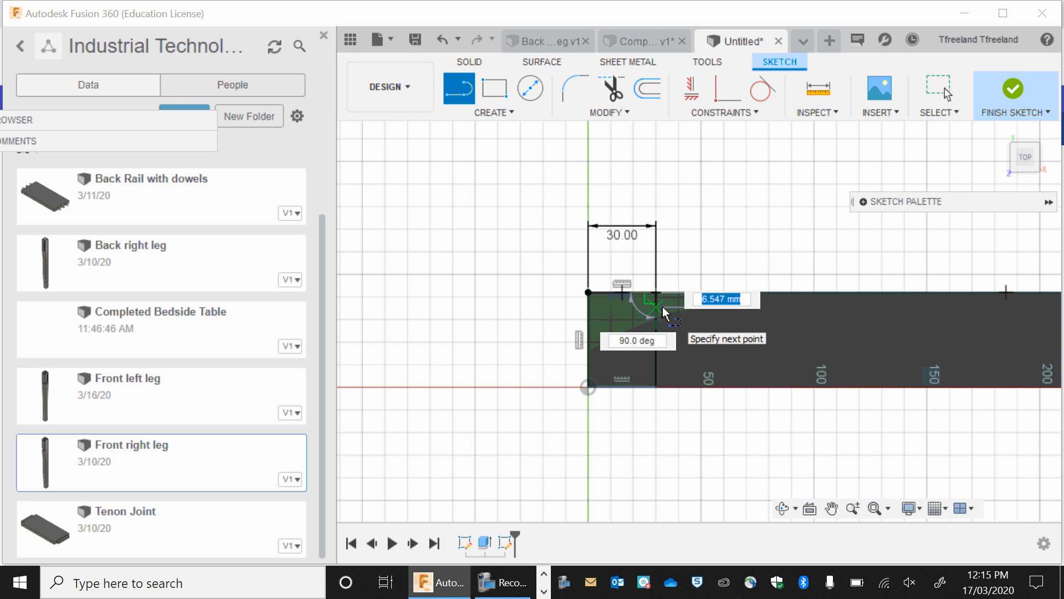
text(5)
key(Return)
key(Escape)
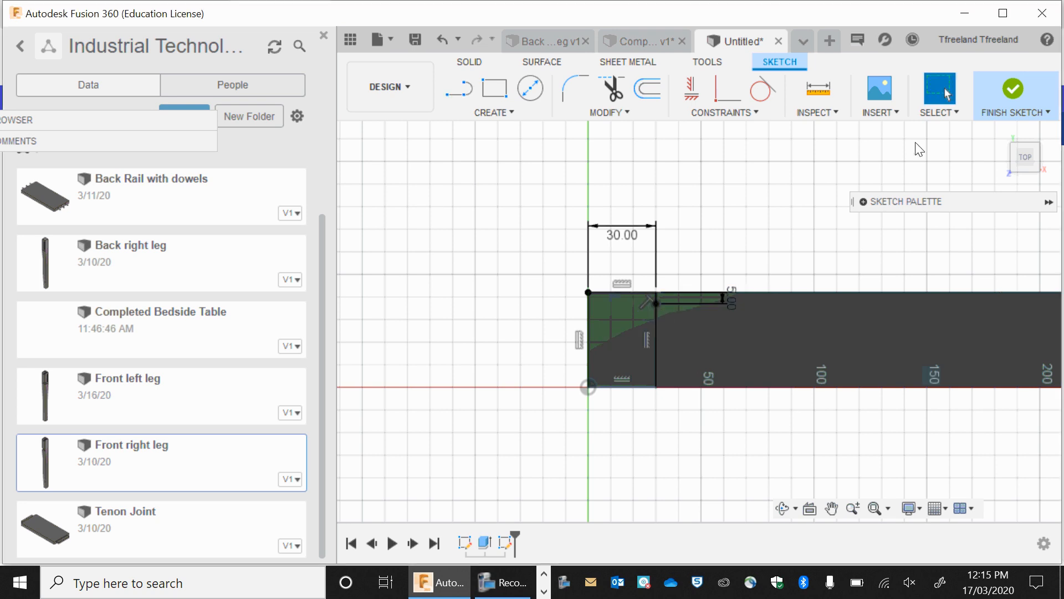
Draw a 10 mm construction line down the rectangle's inner edge from the same upper corner
click(459, 89)
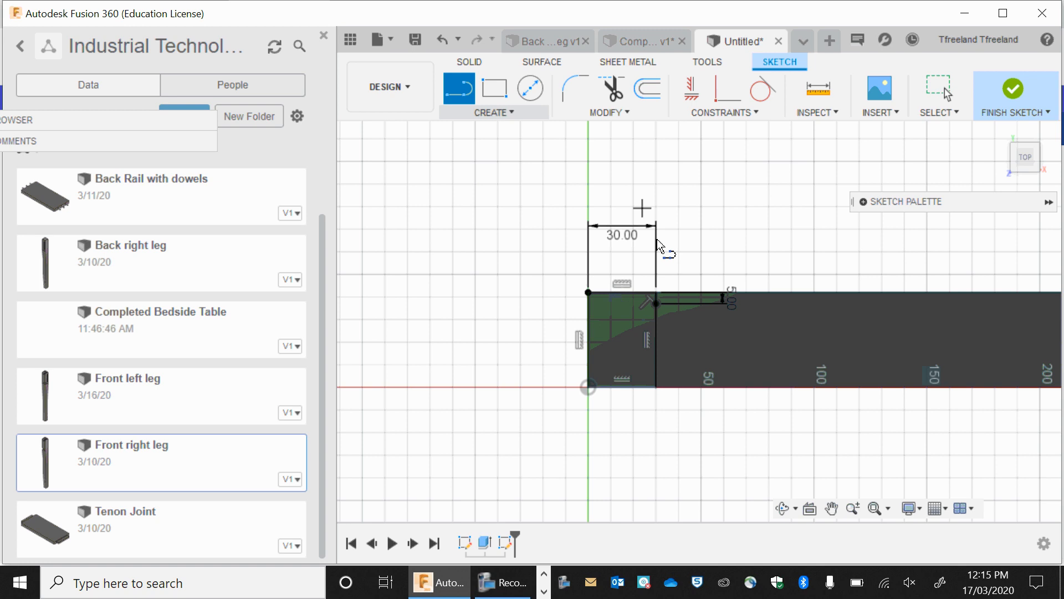
click(656, 293)
text(5)
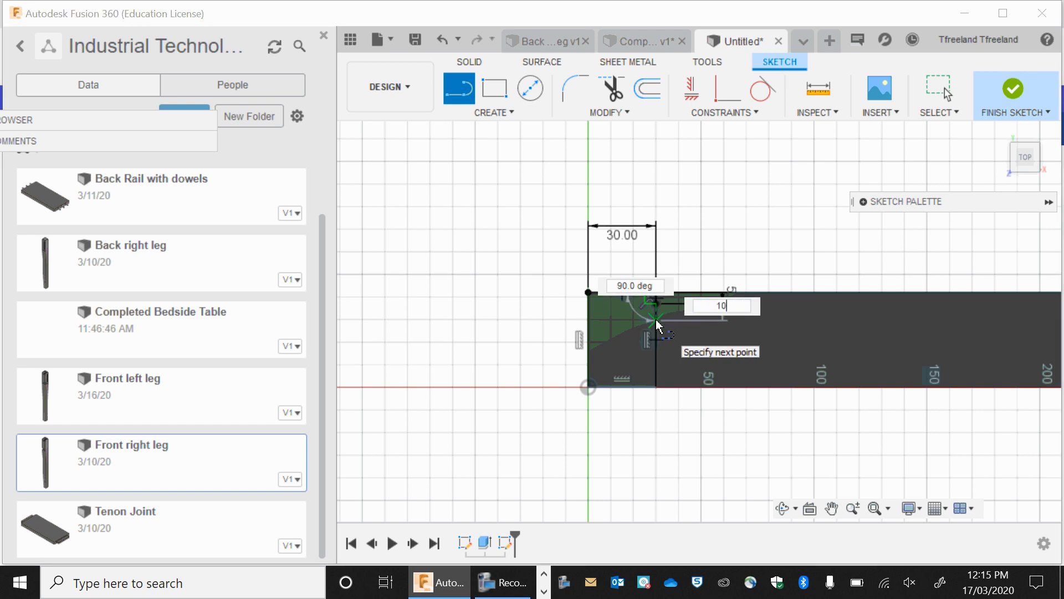
key(Return)
key(Escape)
key(l)
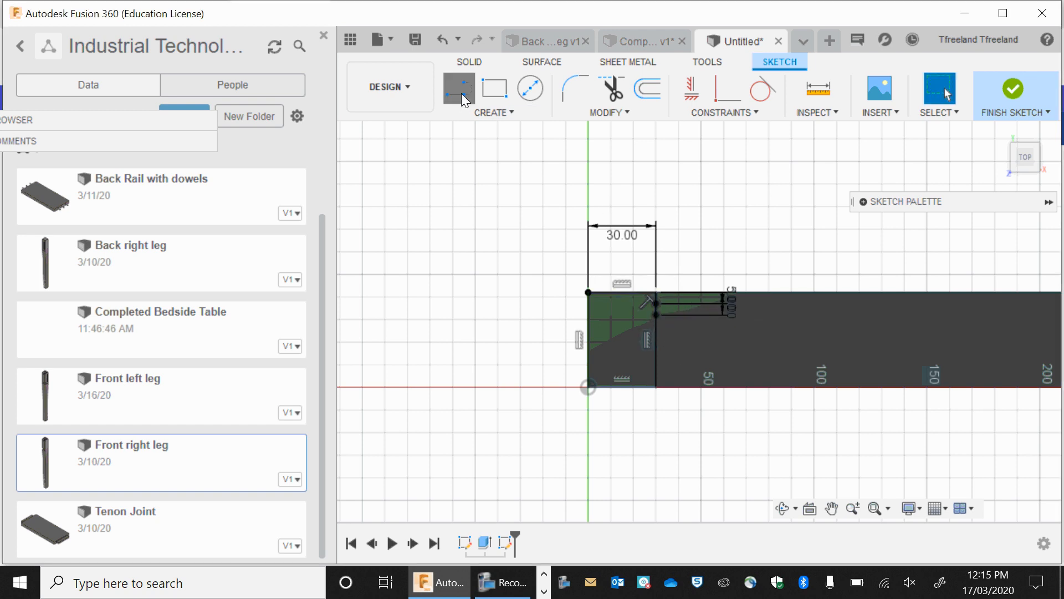
Draw 5 mm and 10 mm construction lines up the rectangle's inner edge from its corner on the rail's lower long edge
click(657, 386)
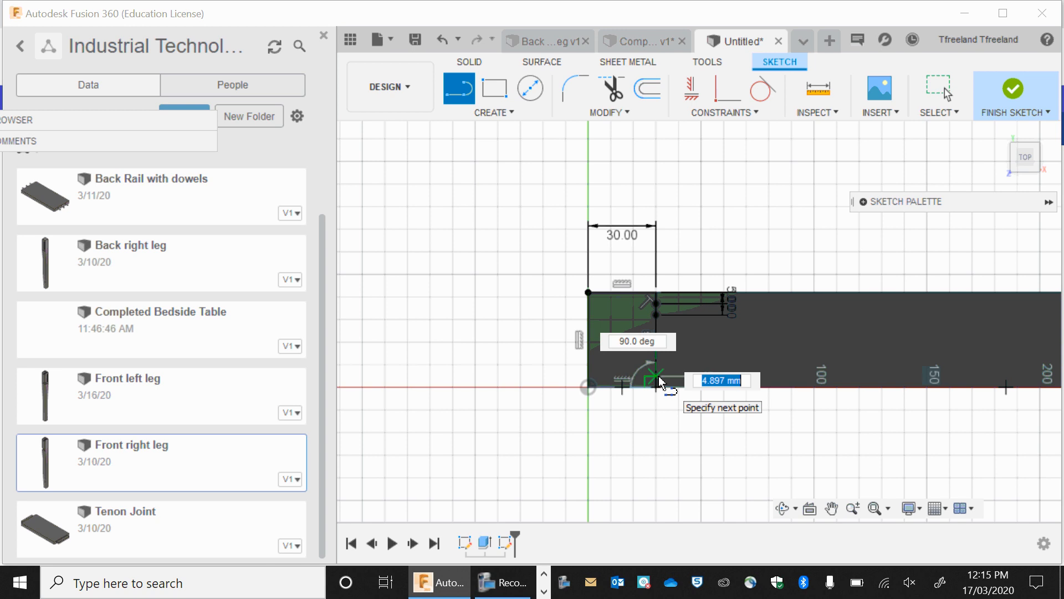
key(Return)
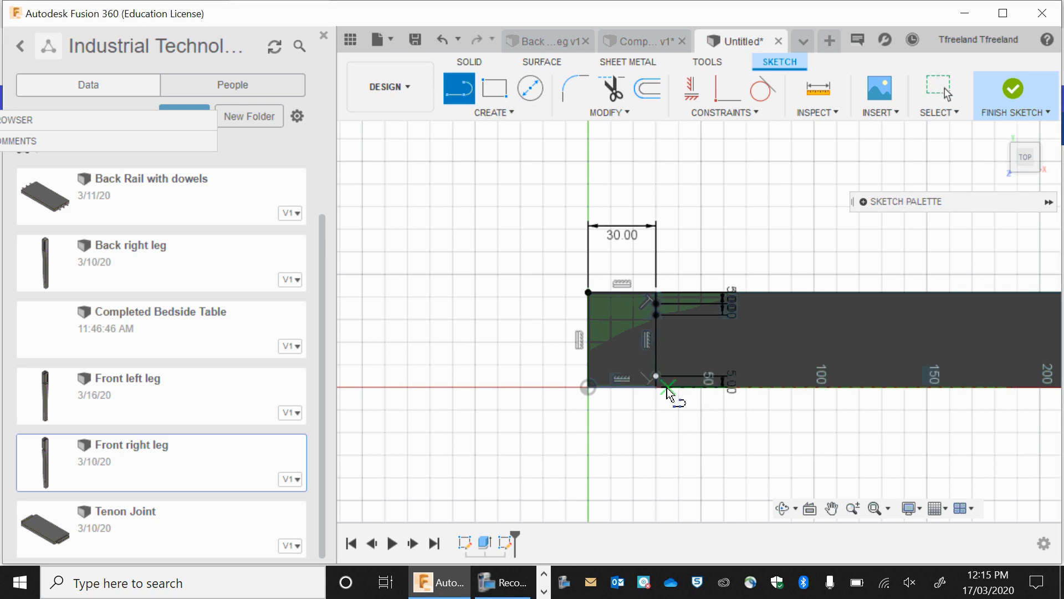
click(657, 388)
text(10)
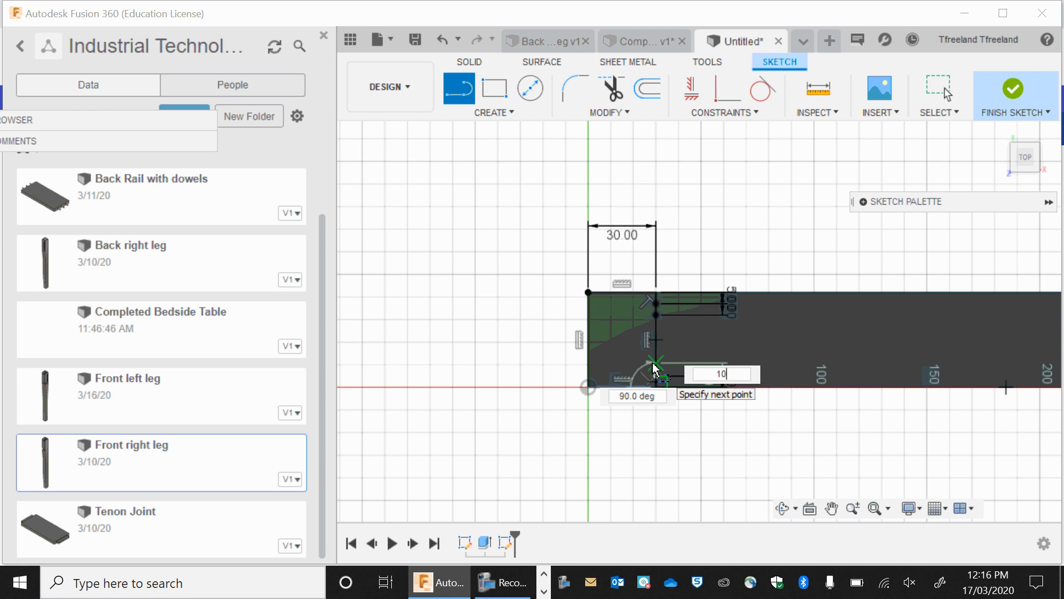
key(Return)
key(Escape)
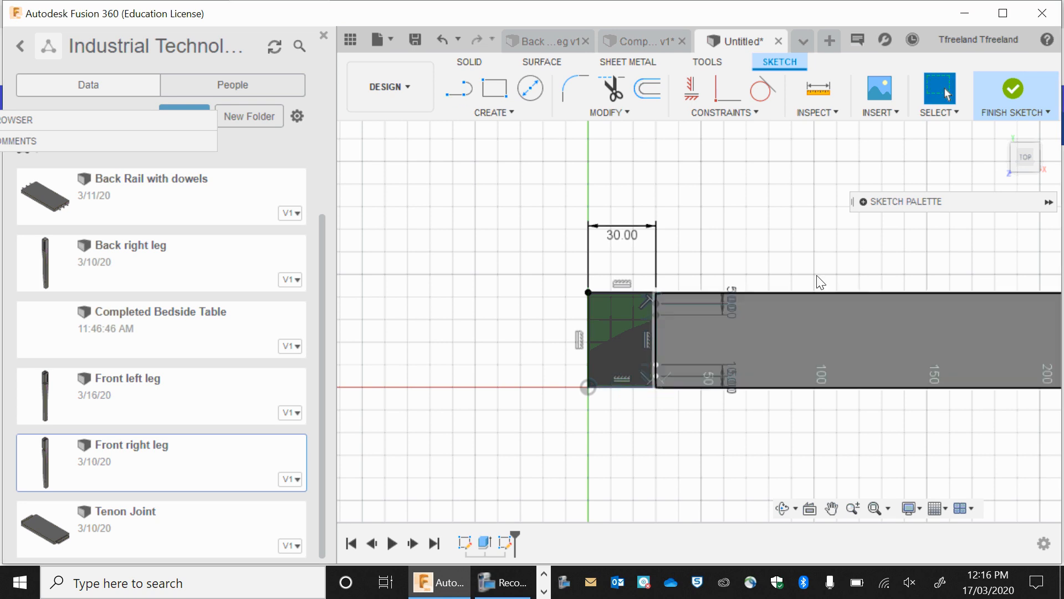
Draw two construction lines parallel to the rail's long edges, from both 5 mm points on the inner edge to the rail's end
key(l)
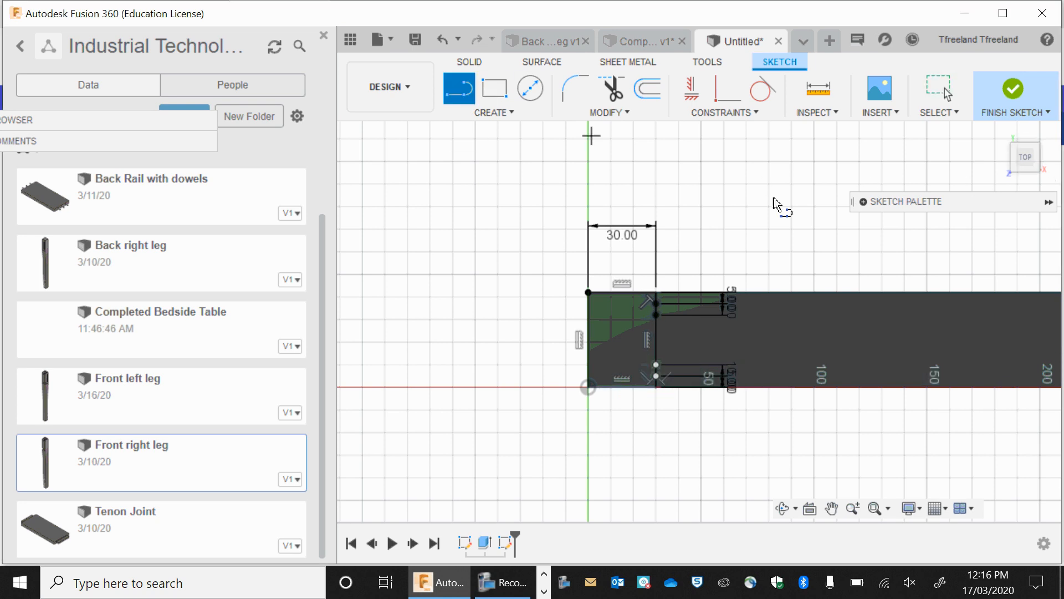
click(860, 203)
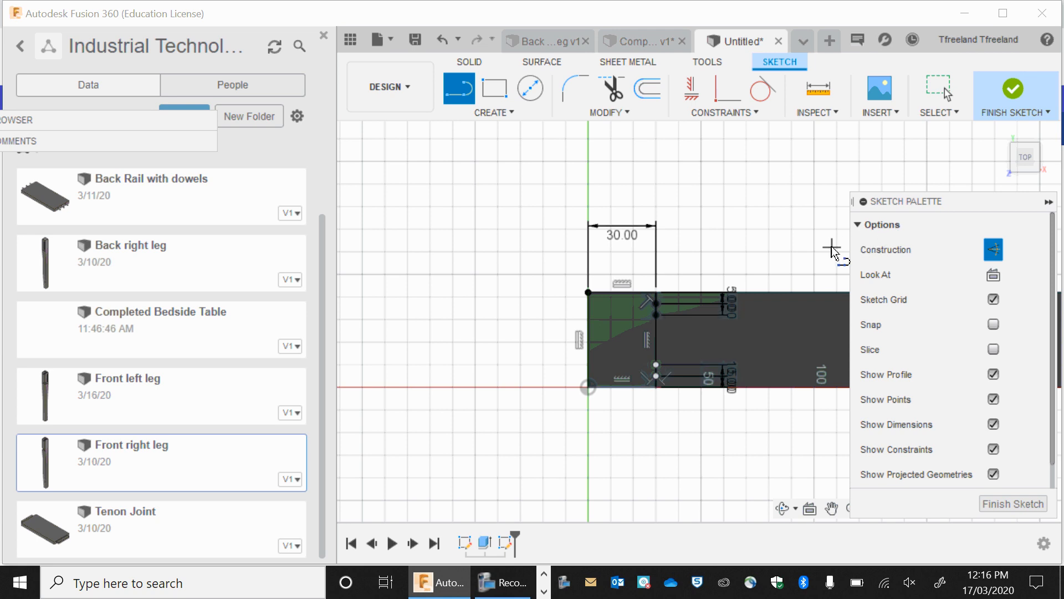
click(654, 379)
click(587, 375)
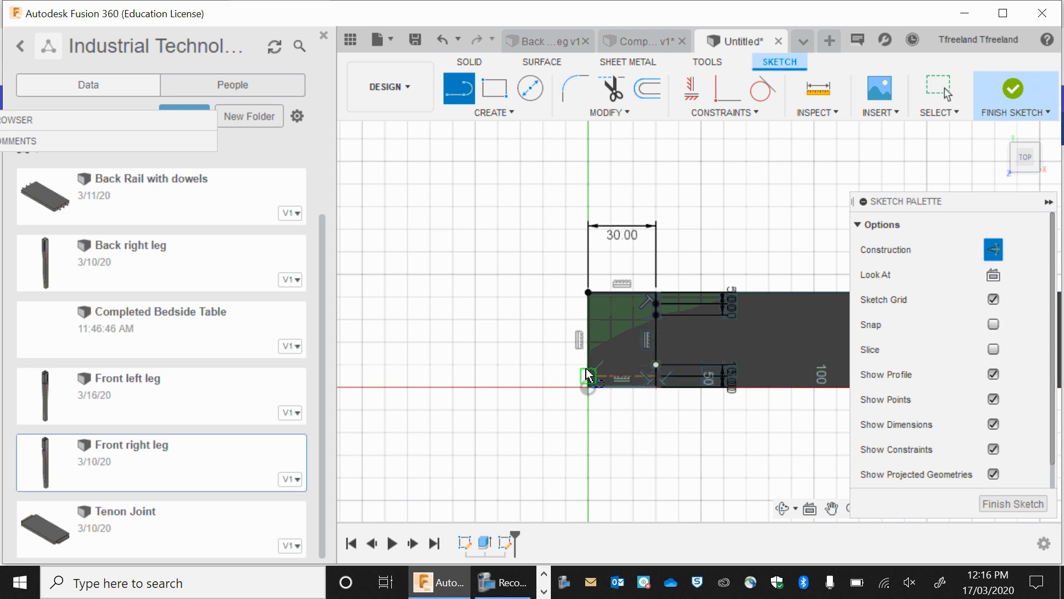
click(657, 303)
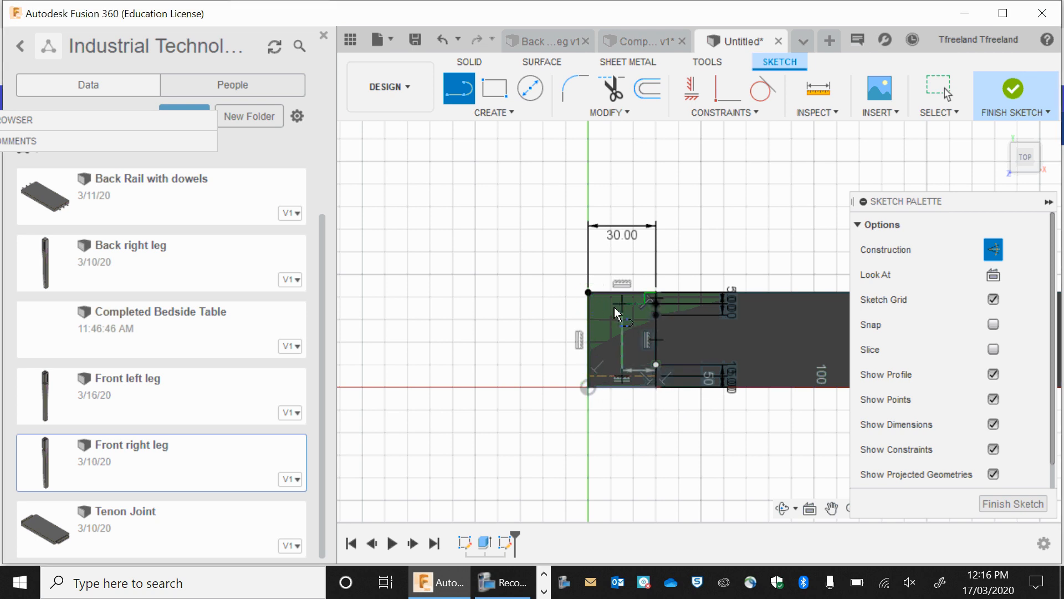
click(589, 304)
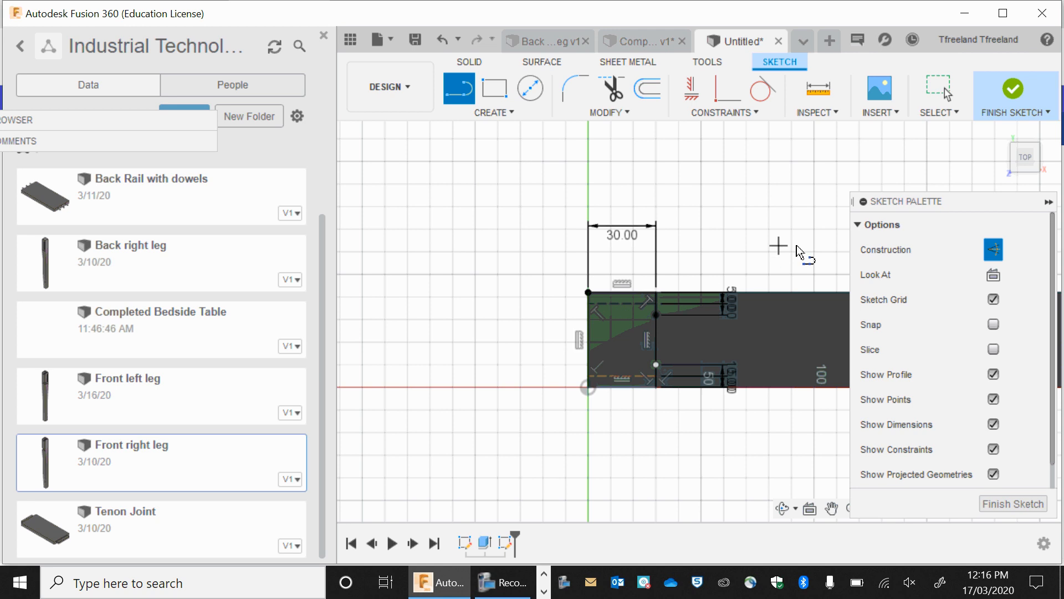
With construction off, draw solid sloping lines joining the 5 mm points on the rail's end to the inner edge's 10 mm points, and finish the sketch
click(993, 251)
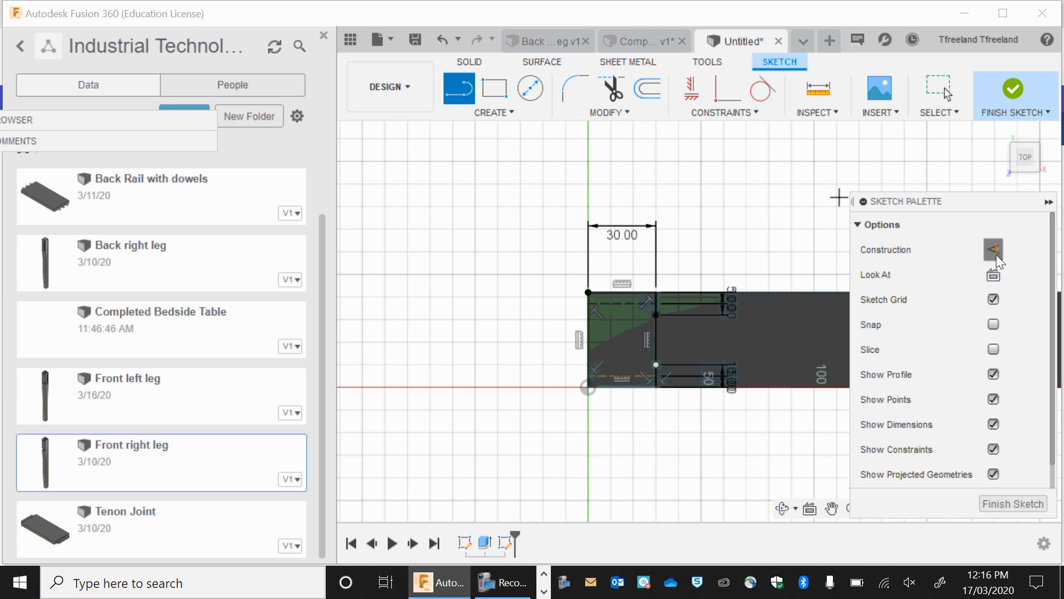
click(589, 304)
click(656, 317)
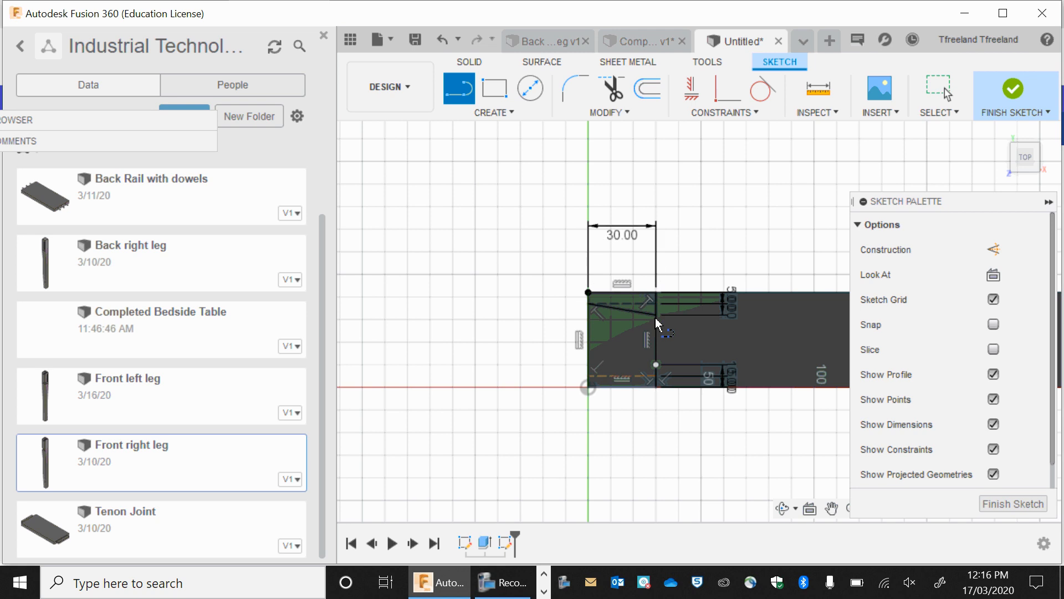
click(656, 367)
click(591, 375)
click(1015, 97)
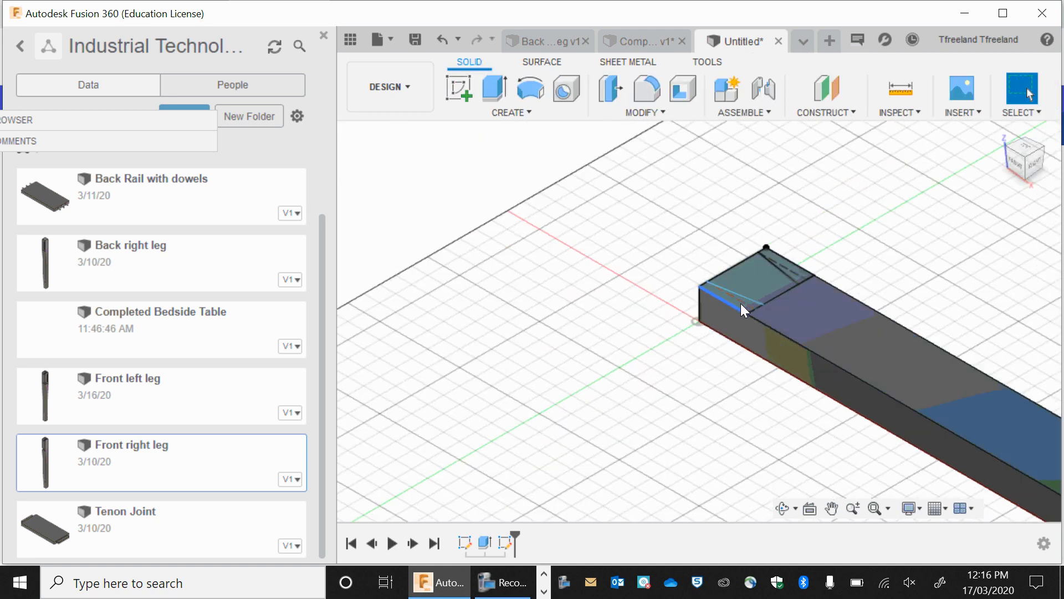
Cut away the two tapered side profiles at the rail's origin end with a -19 mm extrude
scroll(760, 297, up, 3)
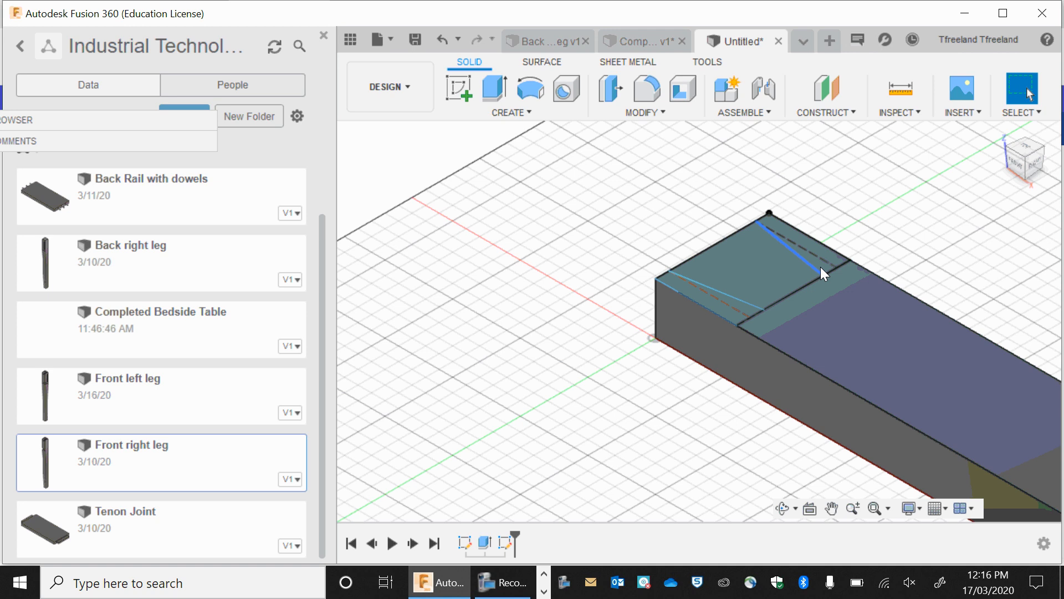
click(819, 267)
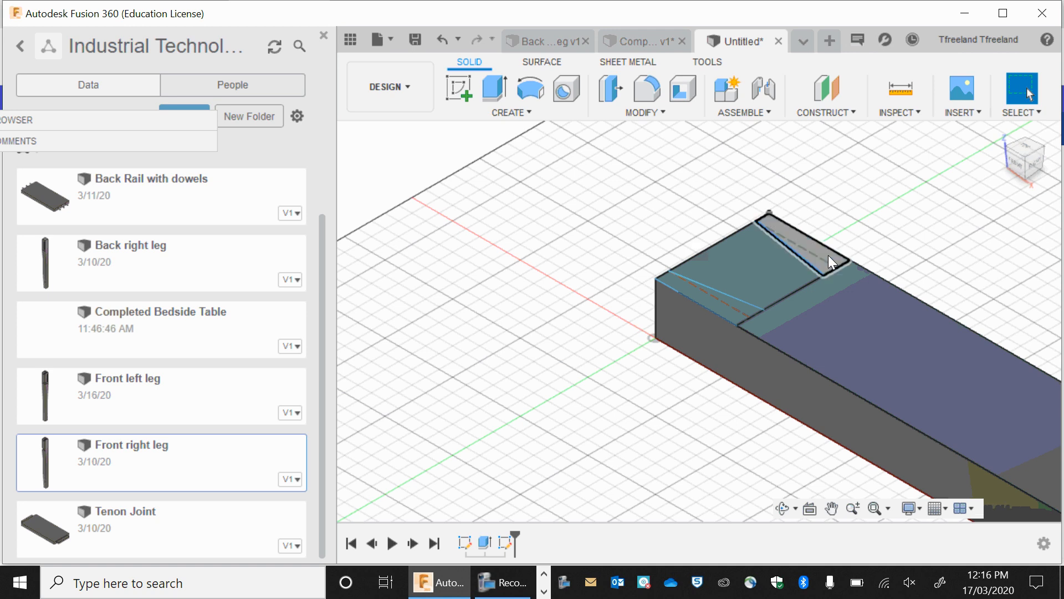
click(828, 255)
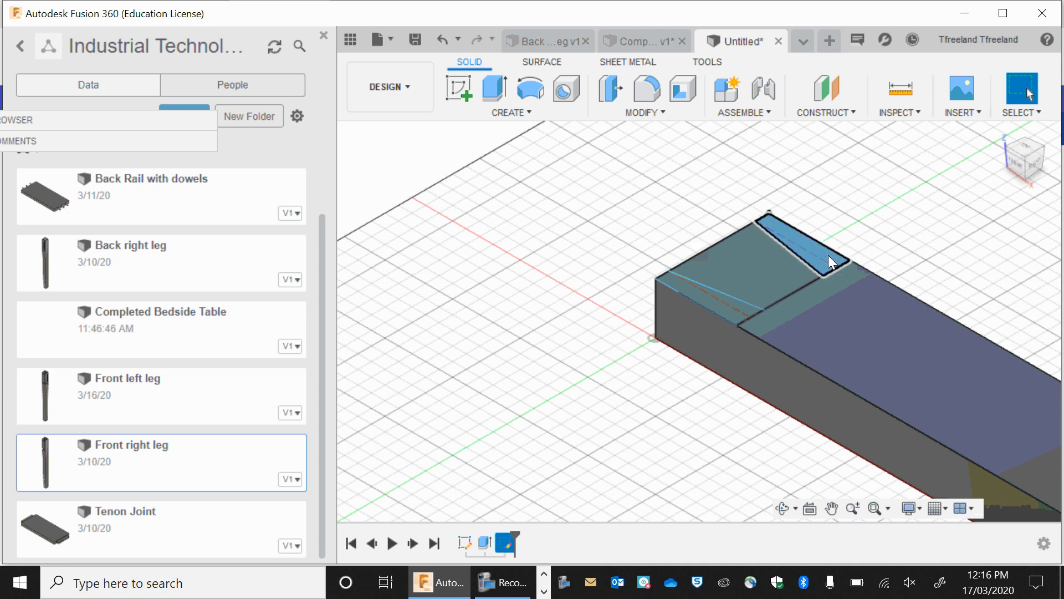
shift+click(731, 315)
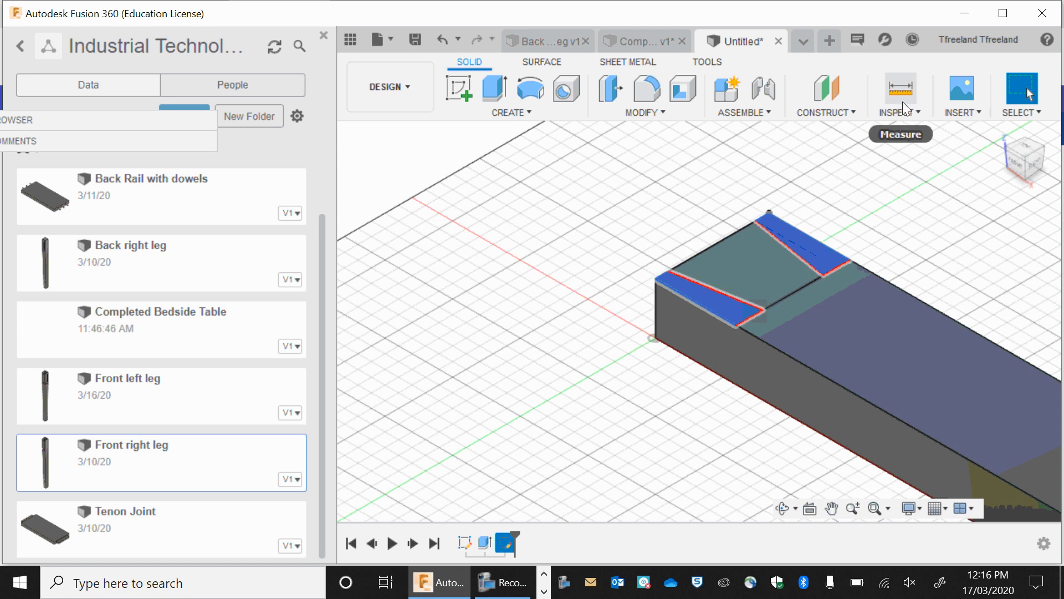
key(e)
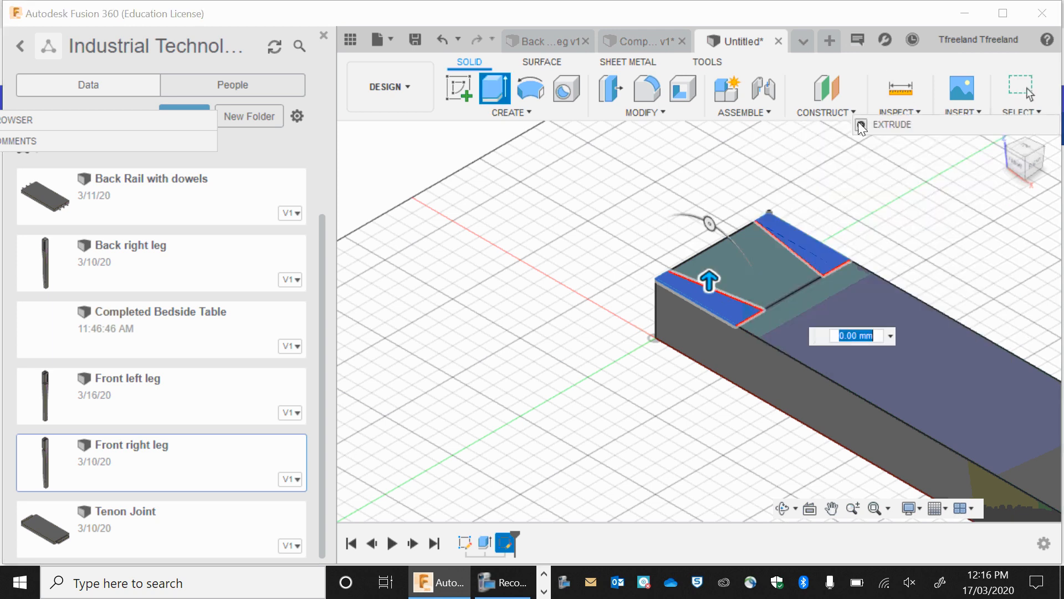
text(-19)
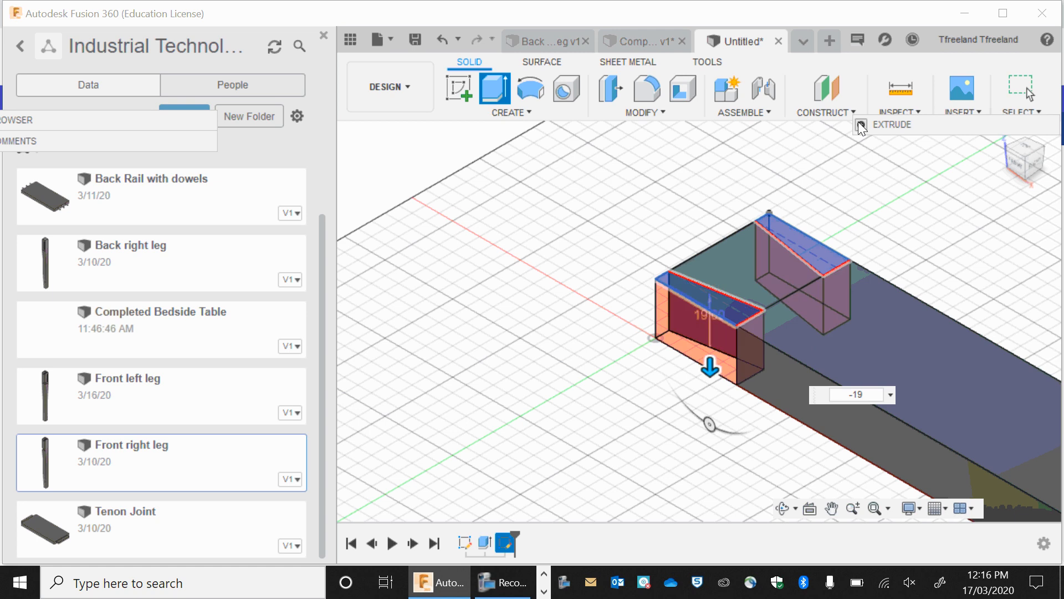
key(Return)
Start a sketch on the rail's top face and draw a 30 mm long construction rectangle across the full width at the far end
scroll(816, 284, down, 5)
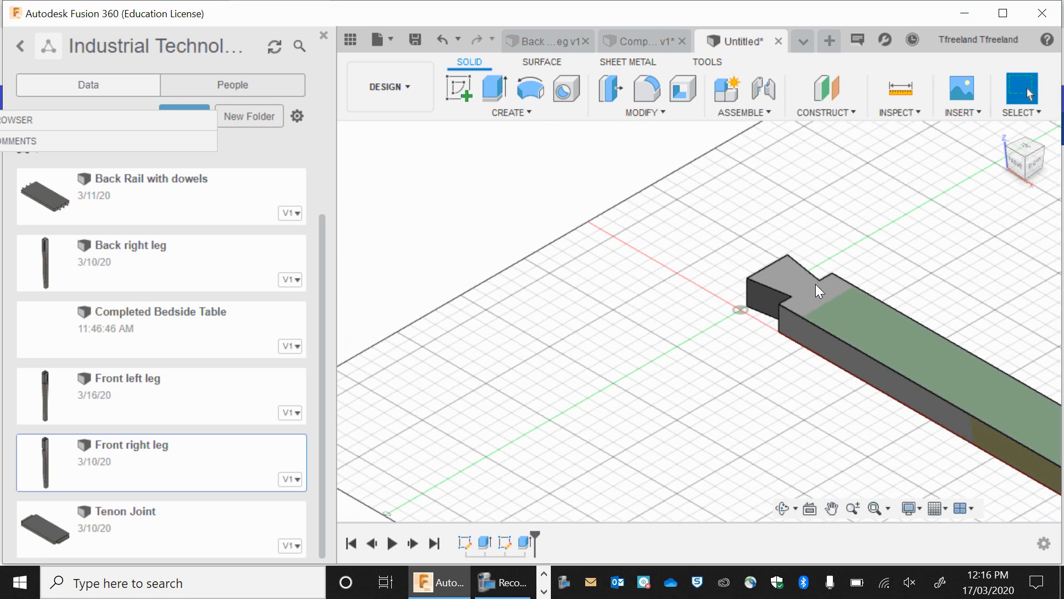
click(830, 508)
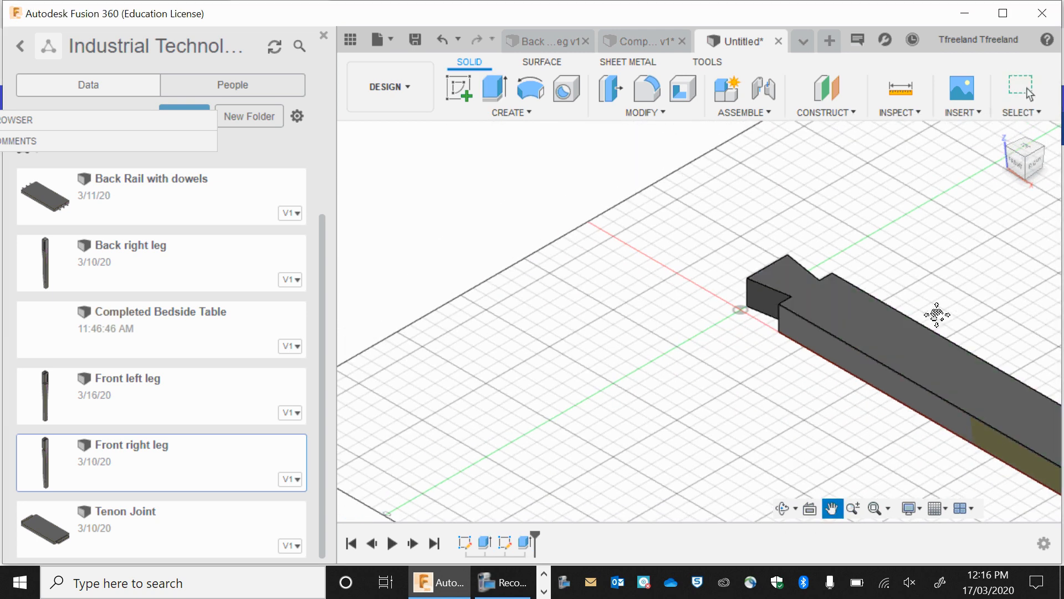
drag(936, 311, 577, 192)
click(452, 91)
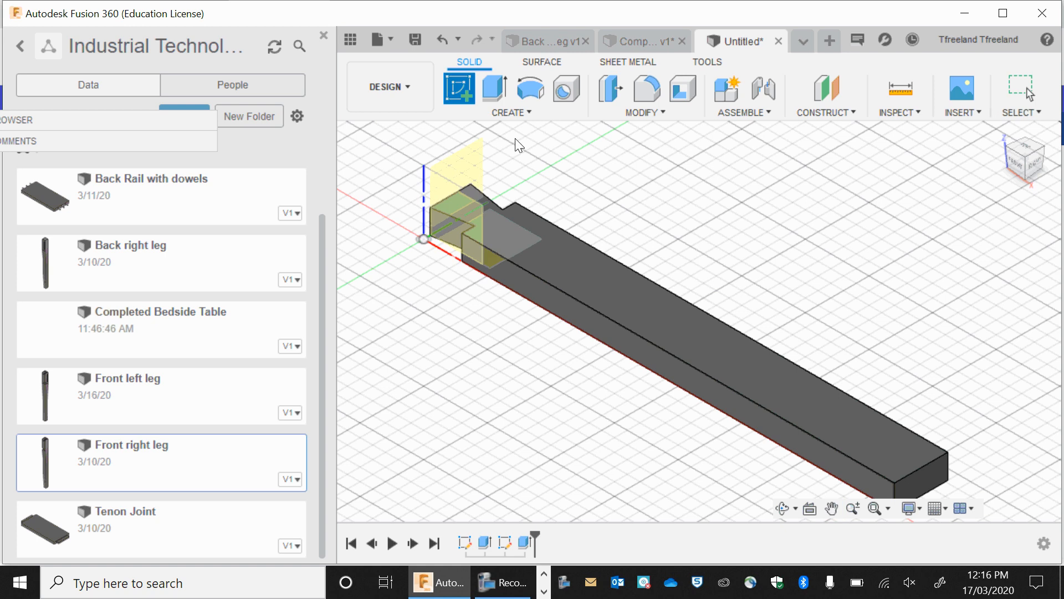
click(906, 450)
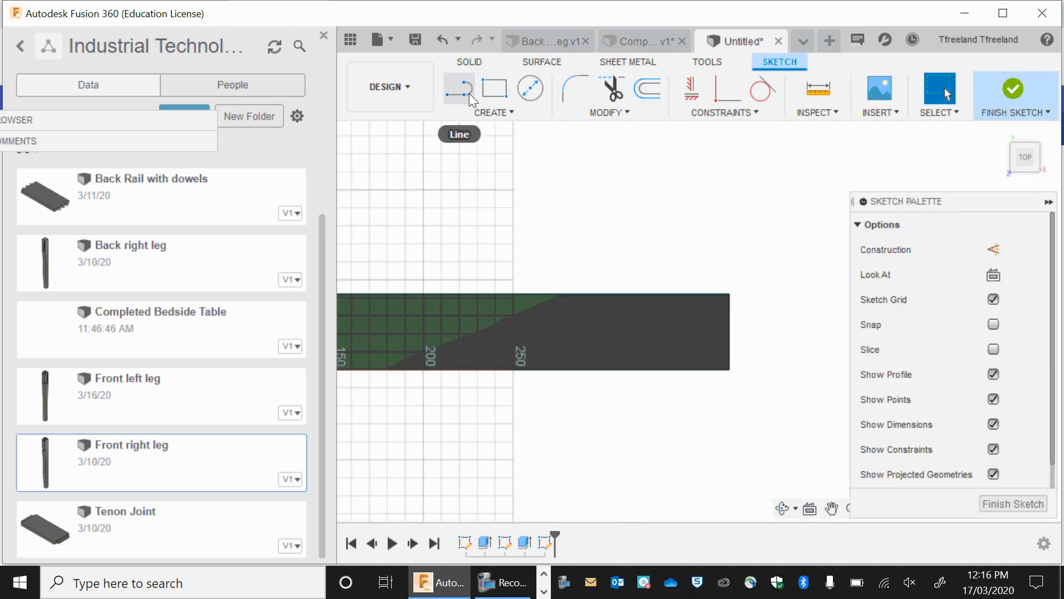
click(492, 90)
click(995, 324)
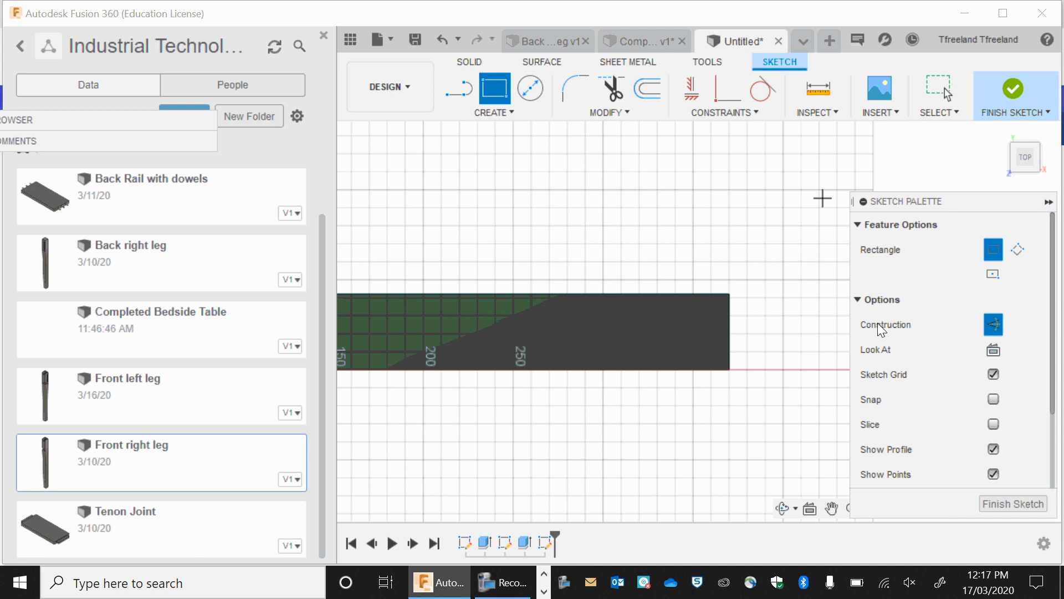
click(730, 293)
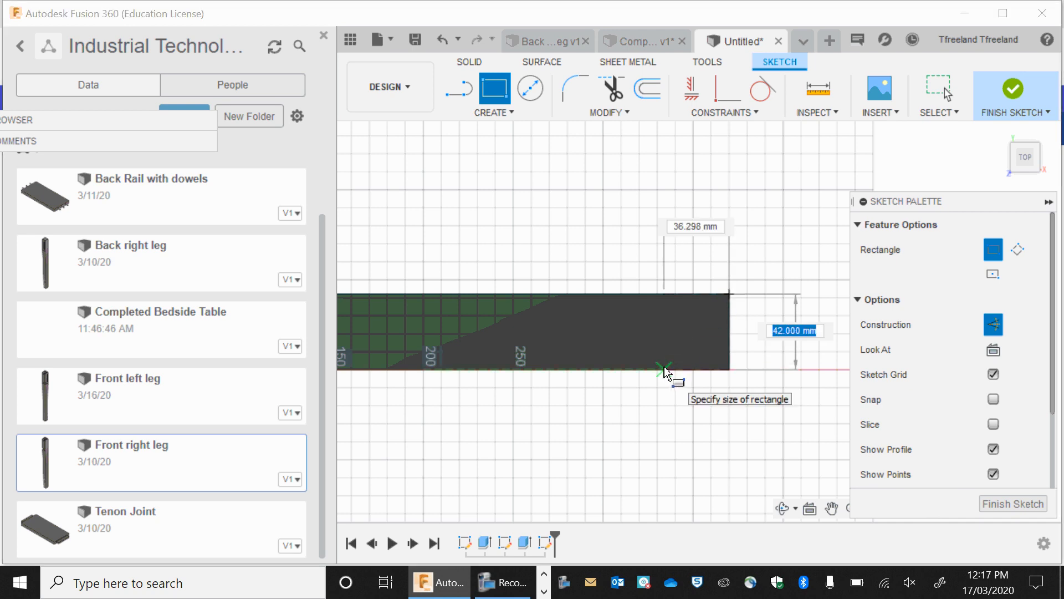
key(Tab)
text(30)
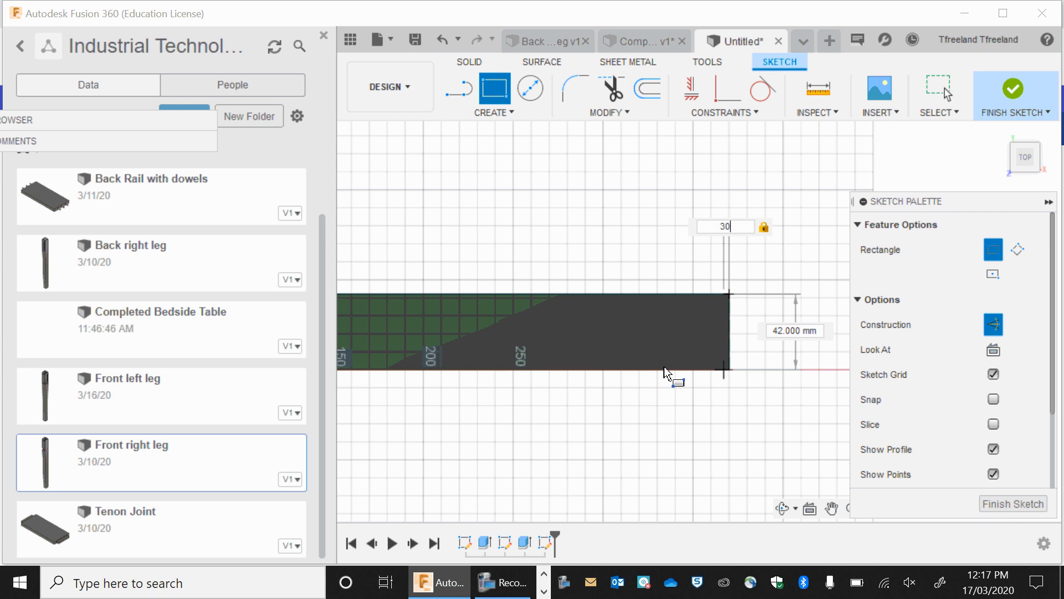
key(Return)
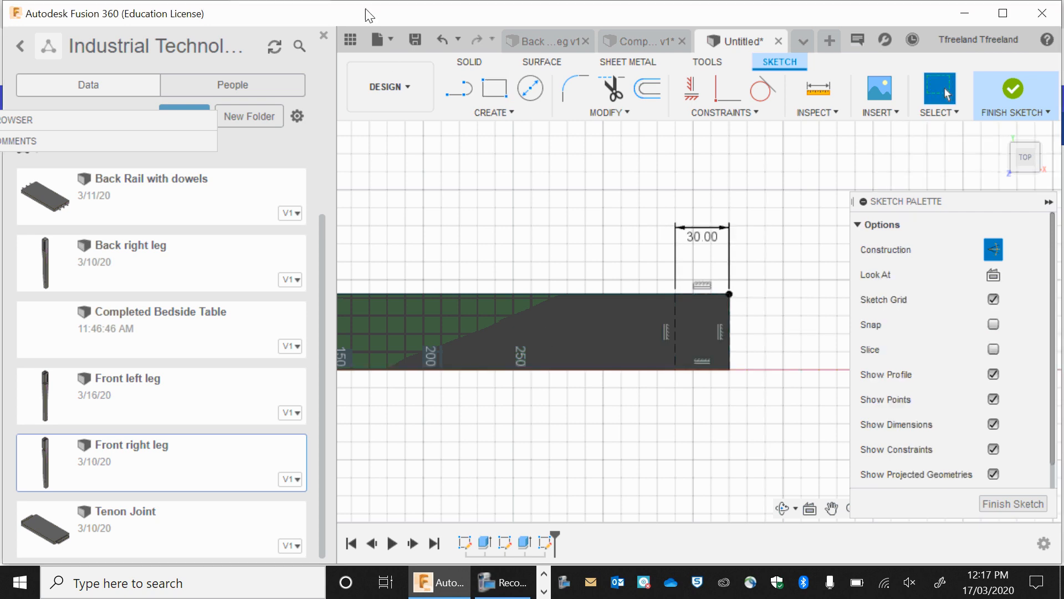
Draw 5 mm and 10 mm construction lines down the far-end rectangle's inner edge from its corner on the upper long edge
click(474, 97)
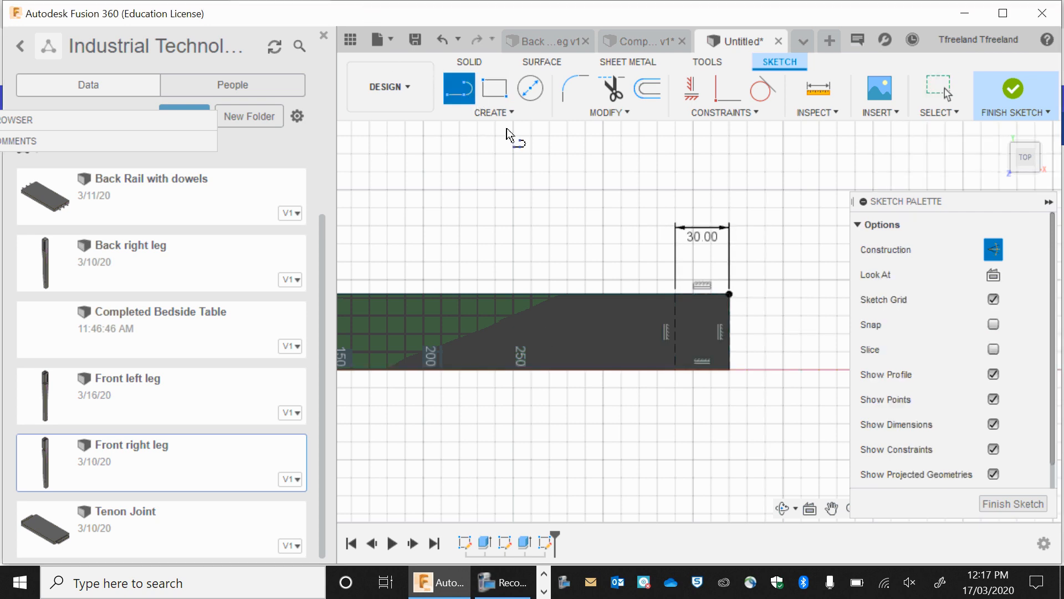
click(675, 294)
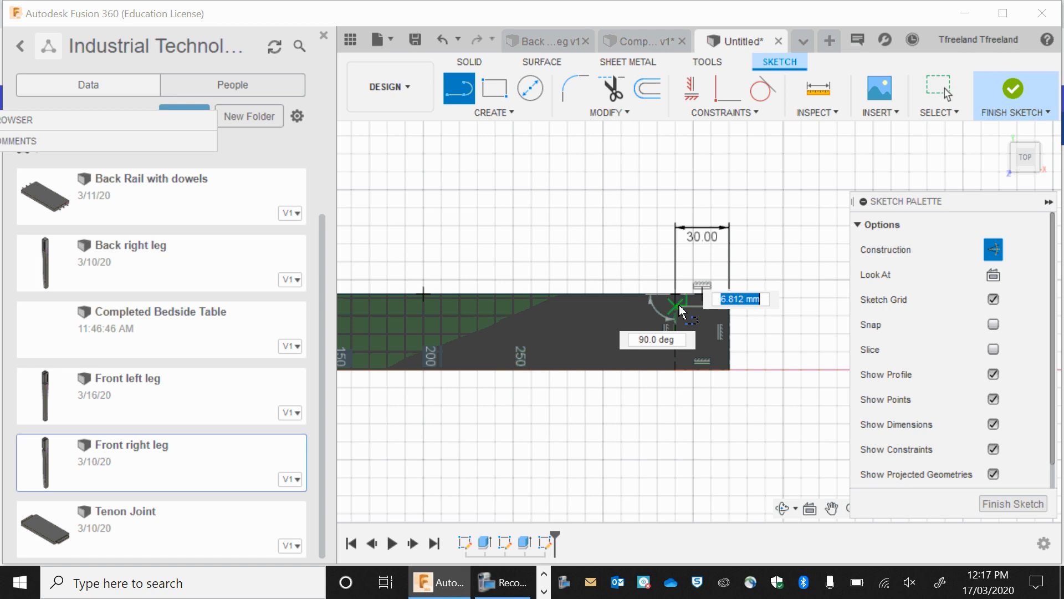
text(5)
key(Return)
key(Escape)
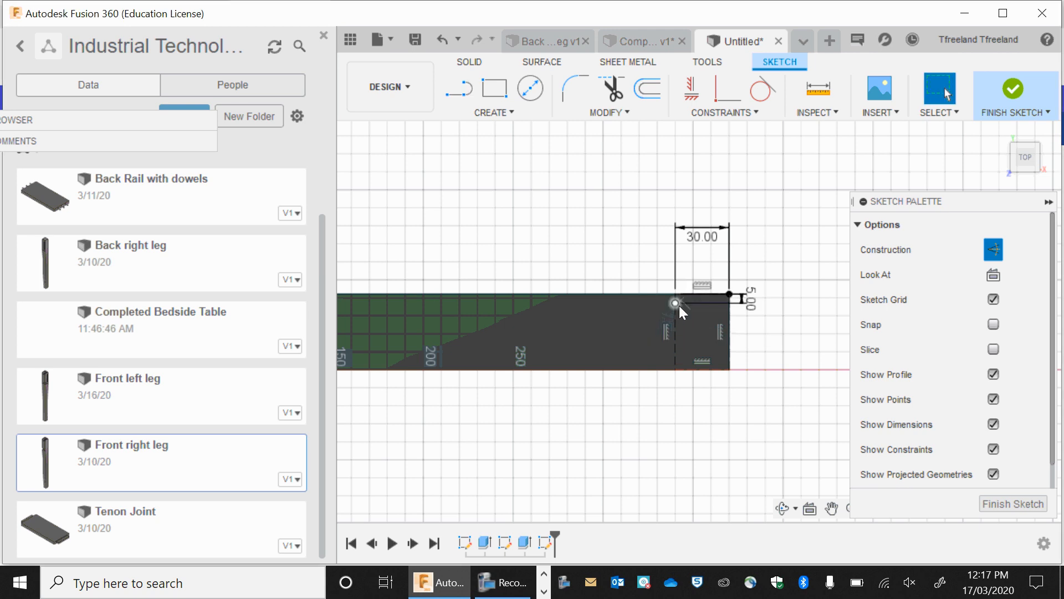
key(l)
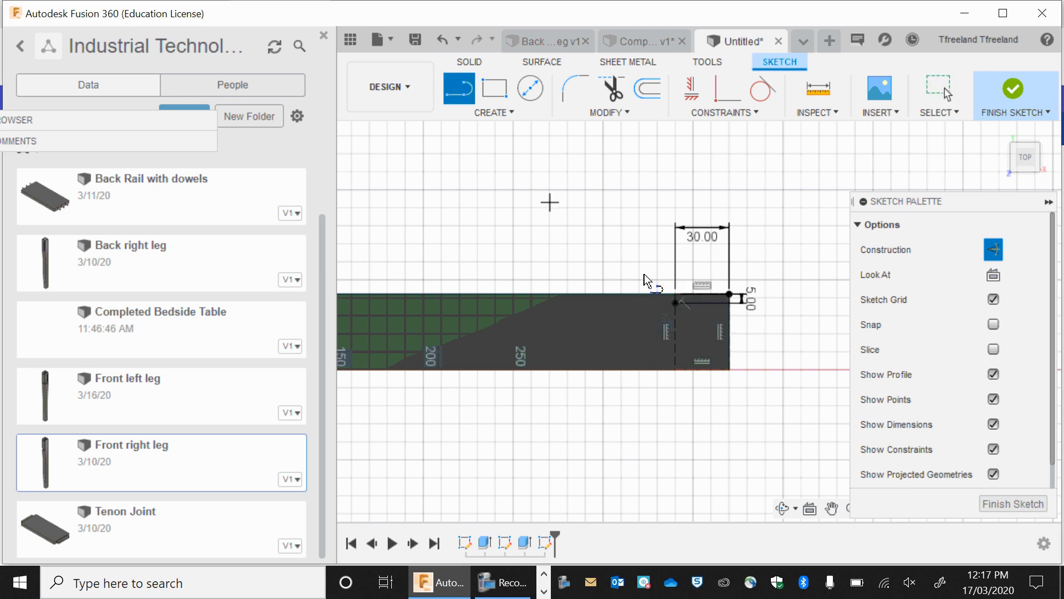
click(675, 298)
text(10)
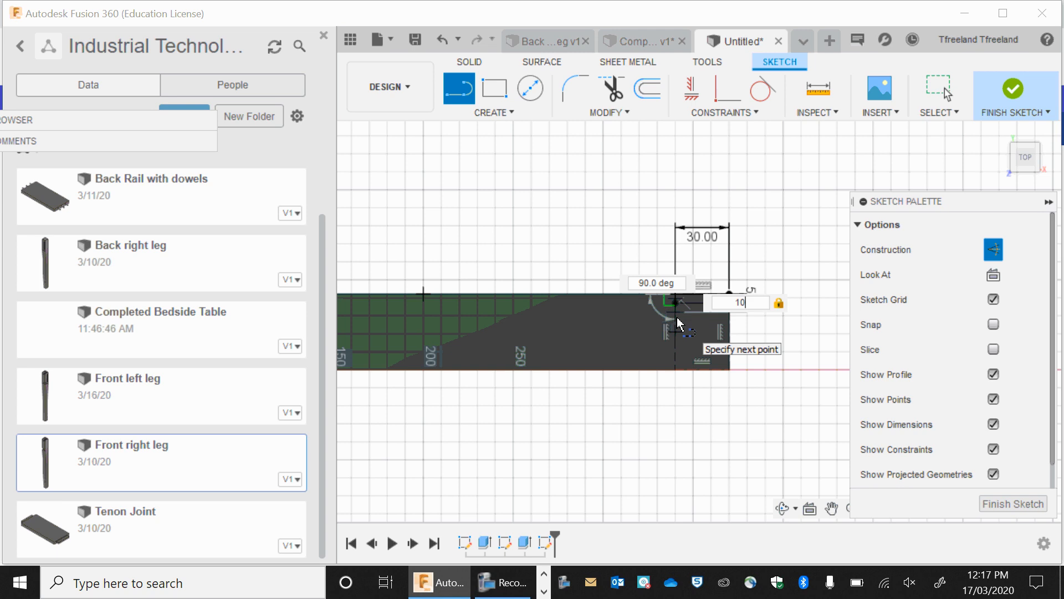
key(Escape)
Draw 5 mm and 10 mm construction lines up the far-end rectangle's inner edge from its corner on the lower long edge
click(460, 88)
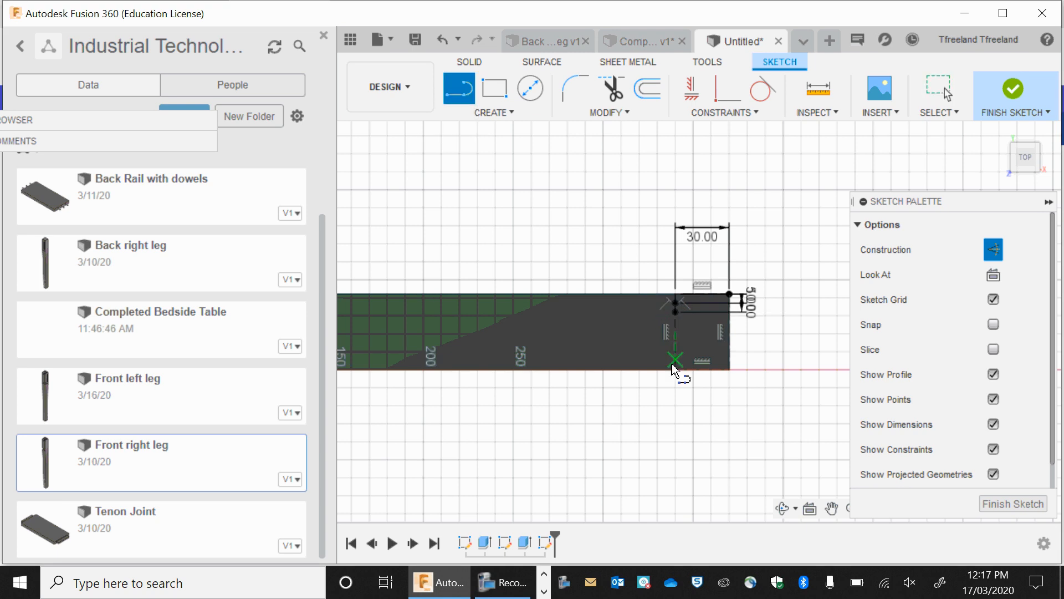
click(676, 370)
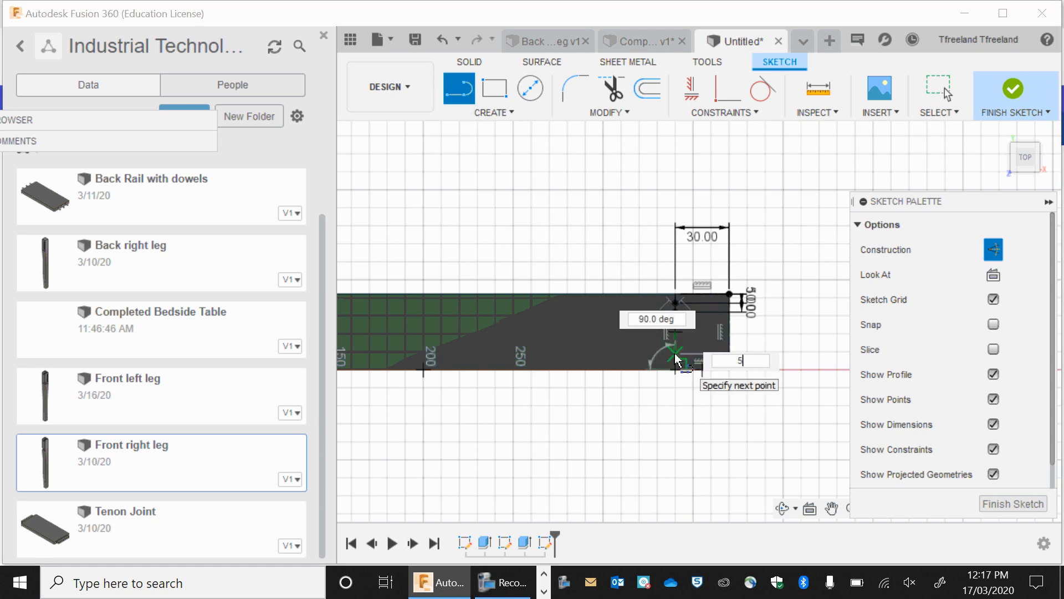
key(Return)
click(456, 93)
scroll(644, 318, up, 1)
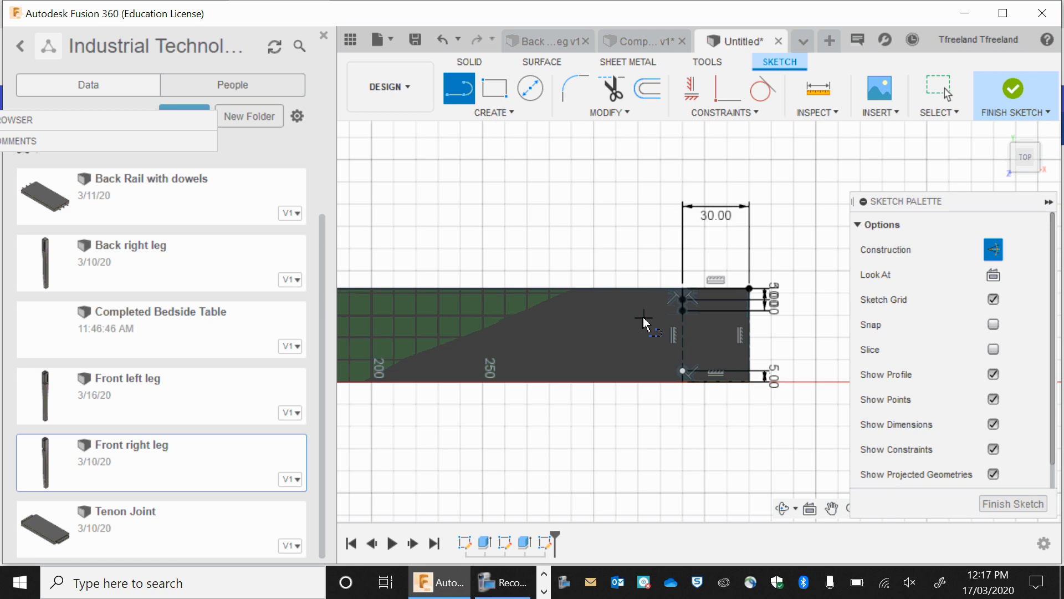
scroll(643, 317, up, 2)
click(700, 411)
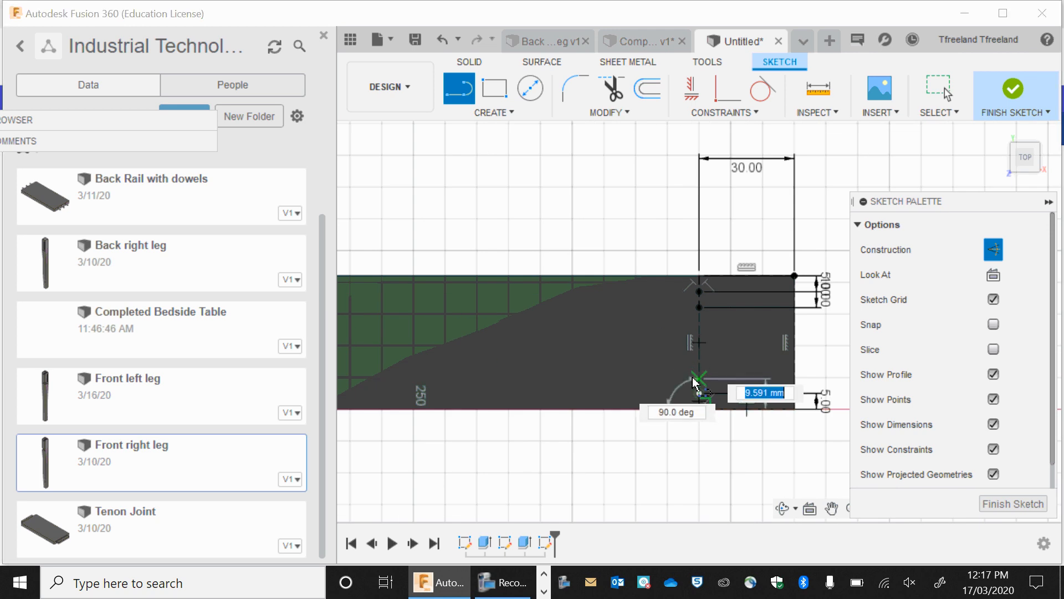
text(10)
key(Return)
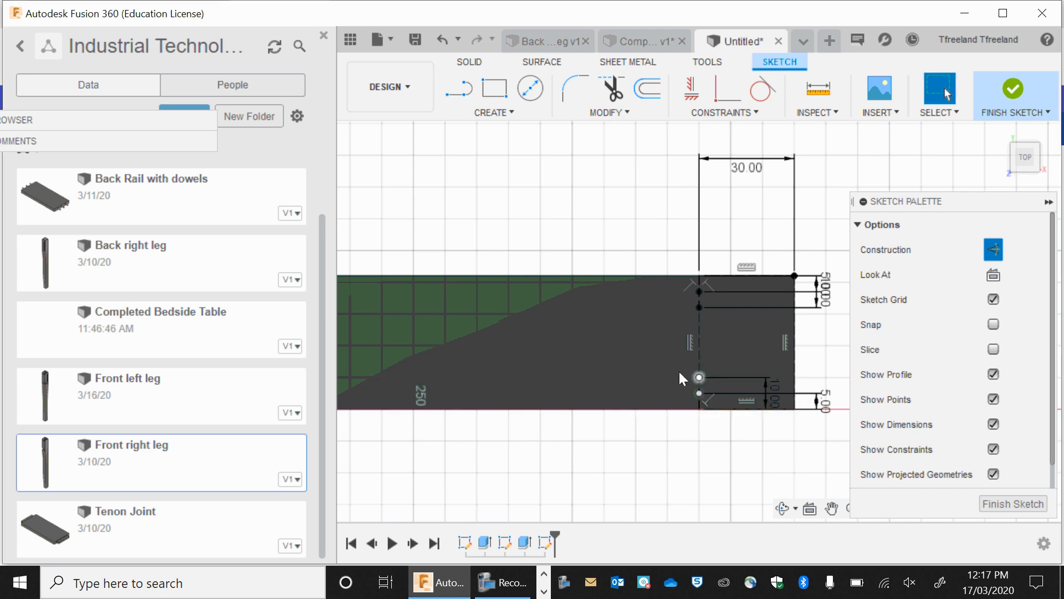
key(Escape)
Draw horizontal construction lines from both 5 mm points on the inner edge across to the rail's far end
click(460, 92)
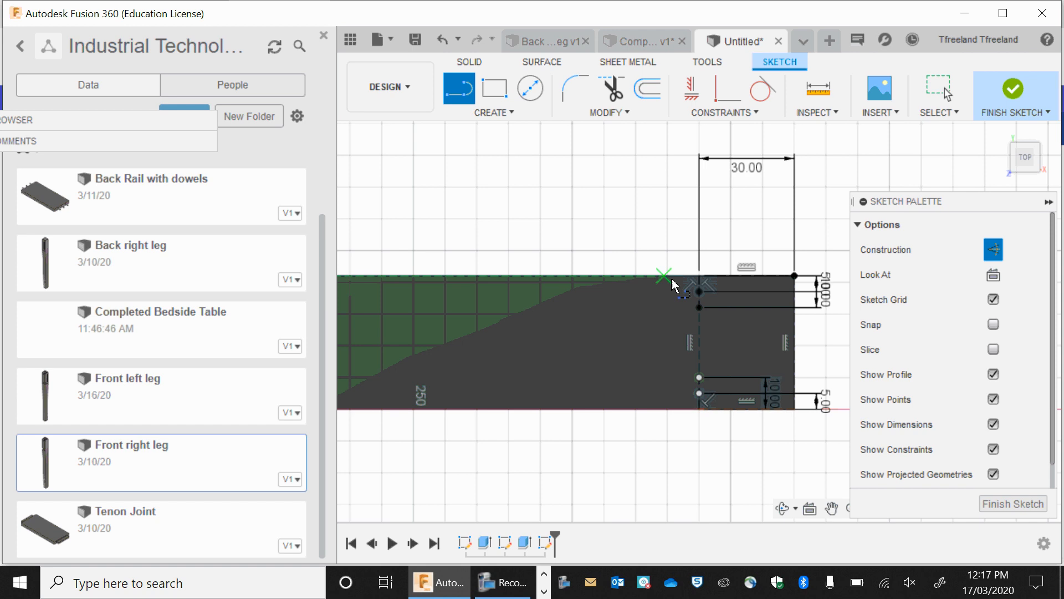
click(700, 292)
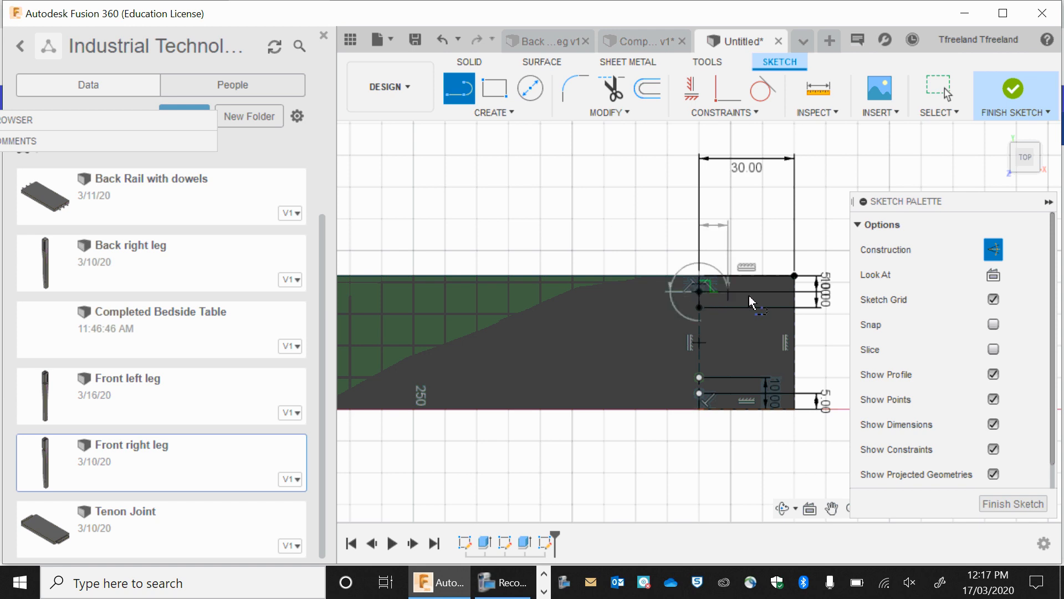
click(794, 291)
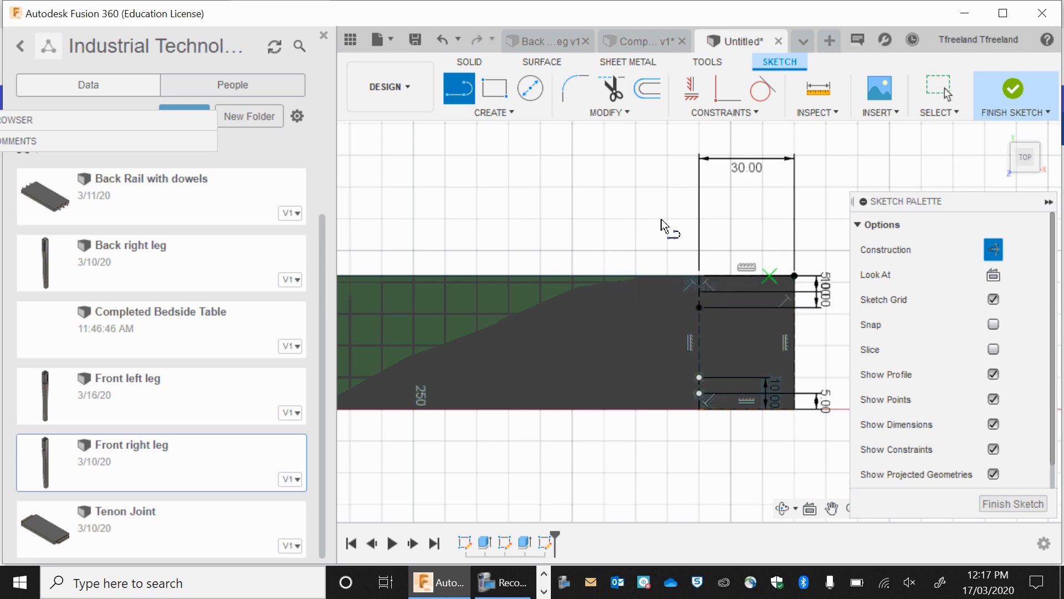
click(699, 394)
click(794, 394)
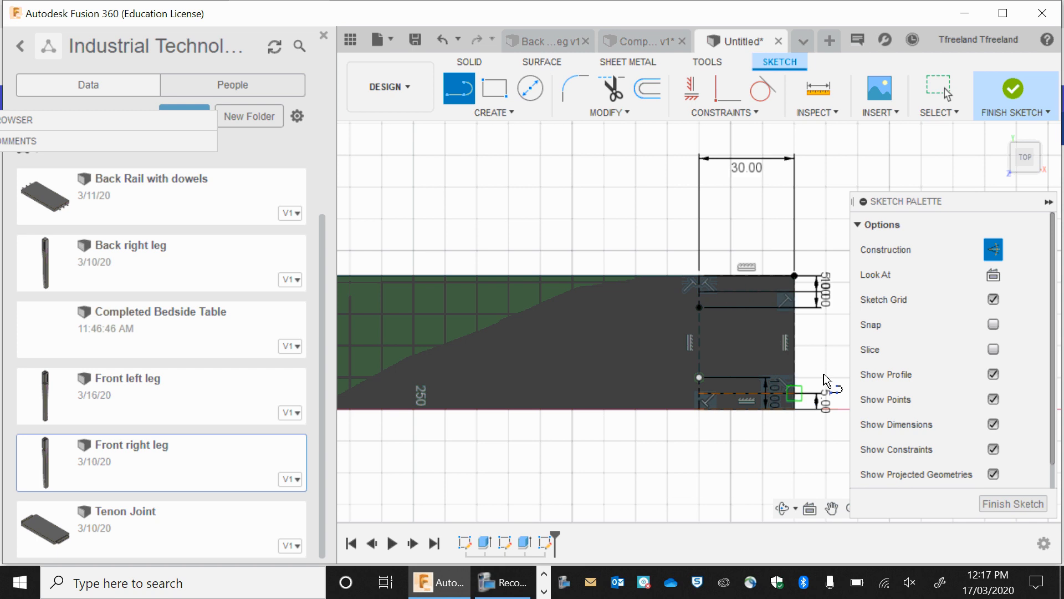
With construction off, draw solid sloping lines joining the far end's 5 mm points to the inner edge's 10 mm points, and finish the sketch
click(996, 248)
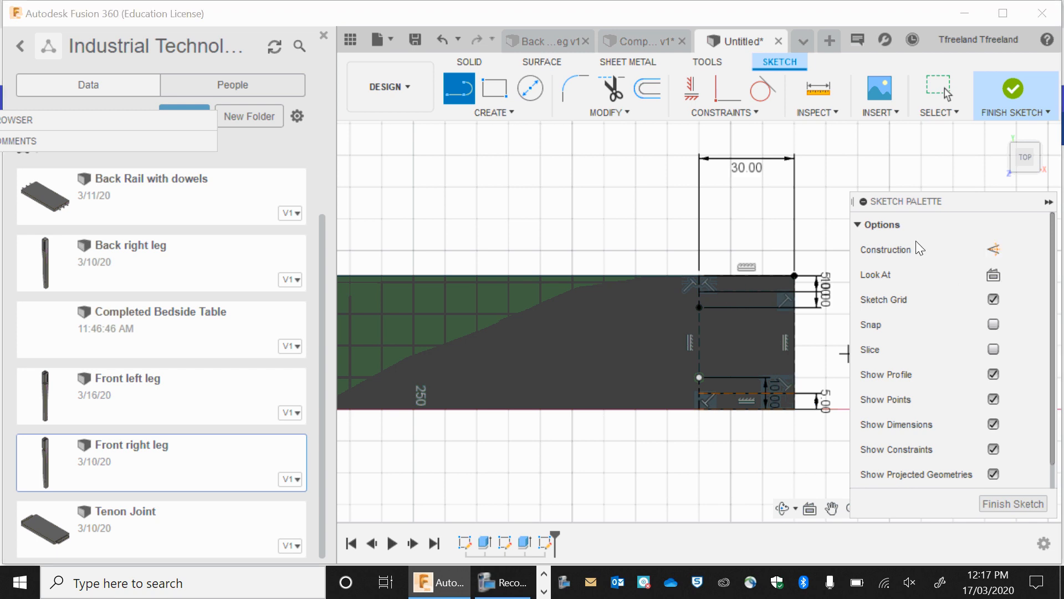
click(794, 394)
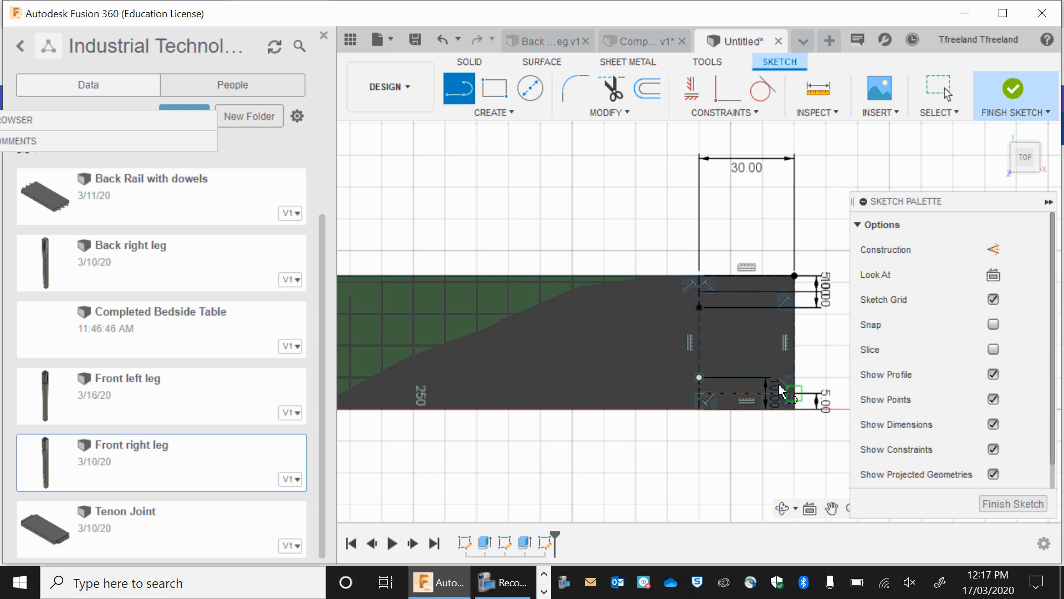
click(699, 378)
click(699, 307)
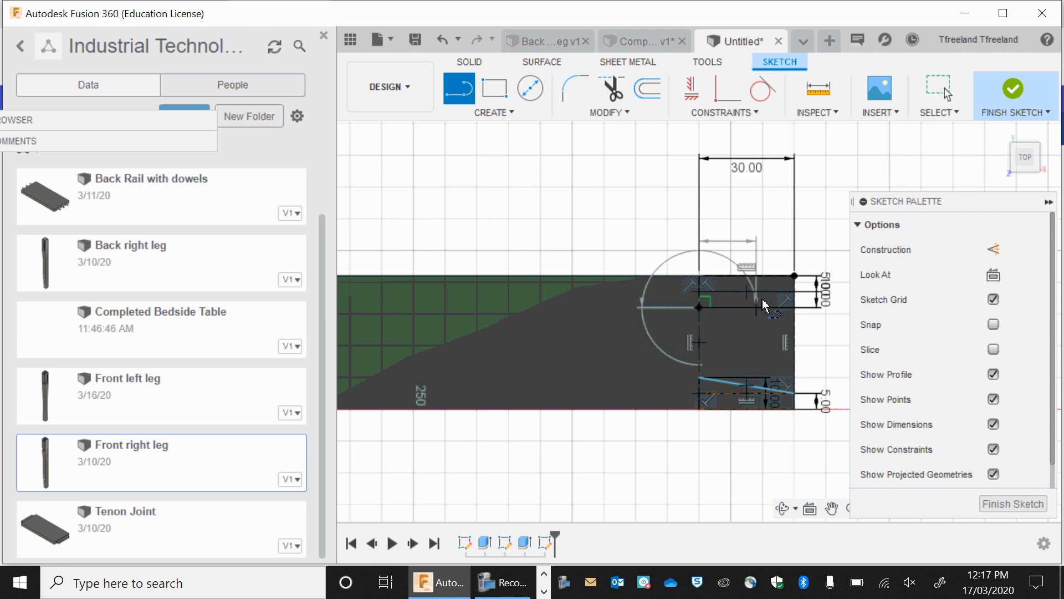
click(794, 292)
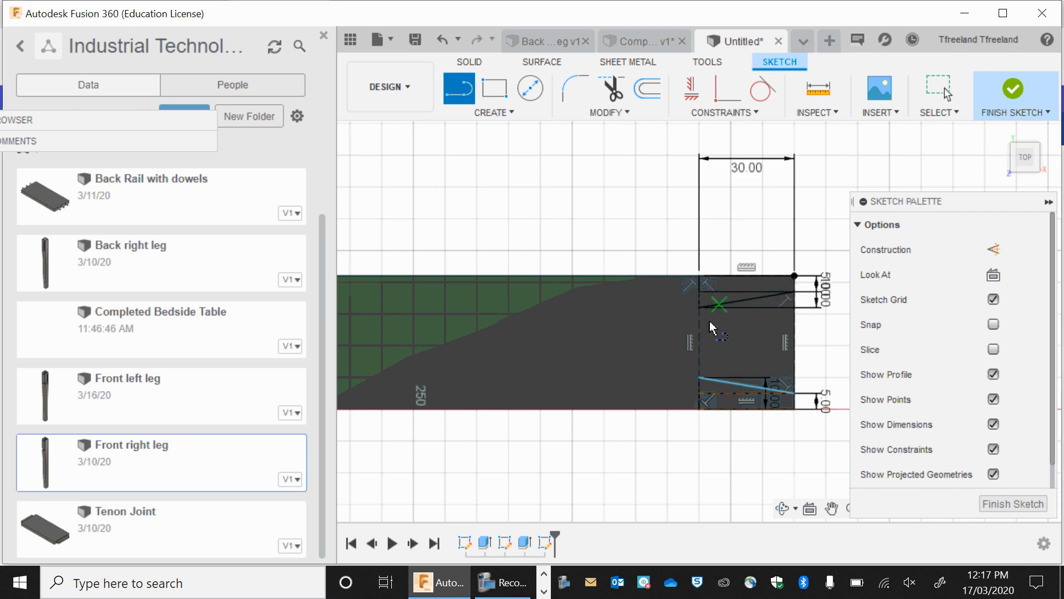
click(1010, 90)
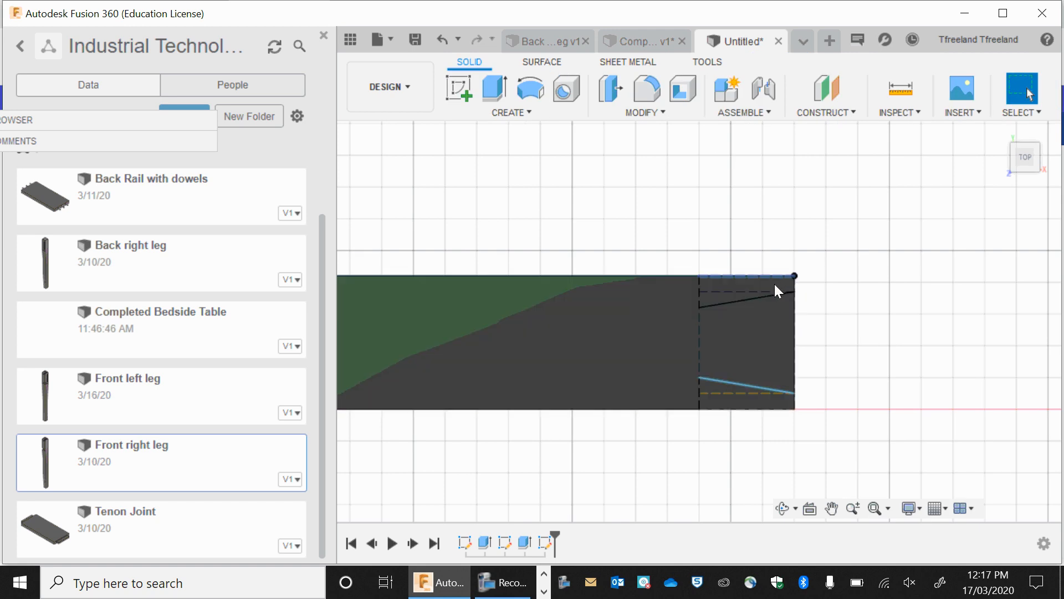
Reopen the far-end sketch, close both side profiles with solid lines along the inner edge to the rail's long edges, and finish it
scroll(710, 294, up, 3)
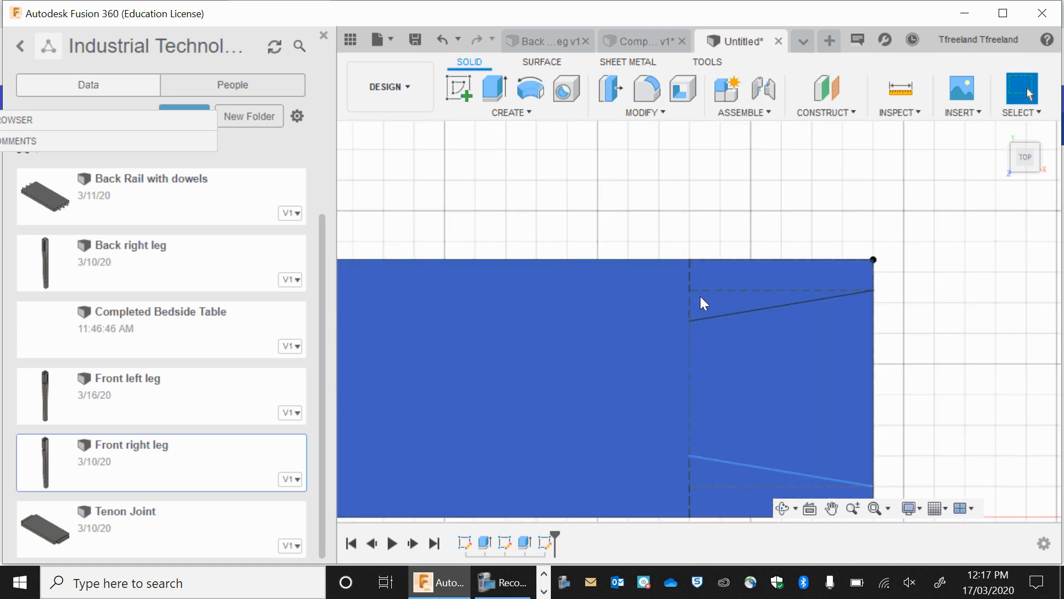
scroll(745, 289, down, 2)
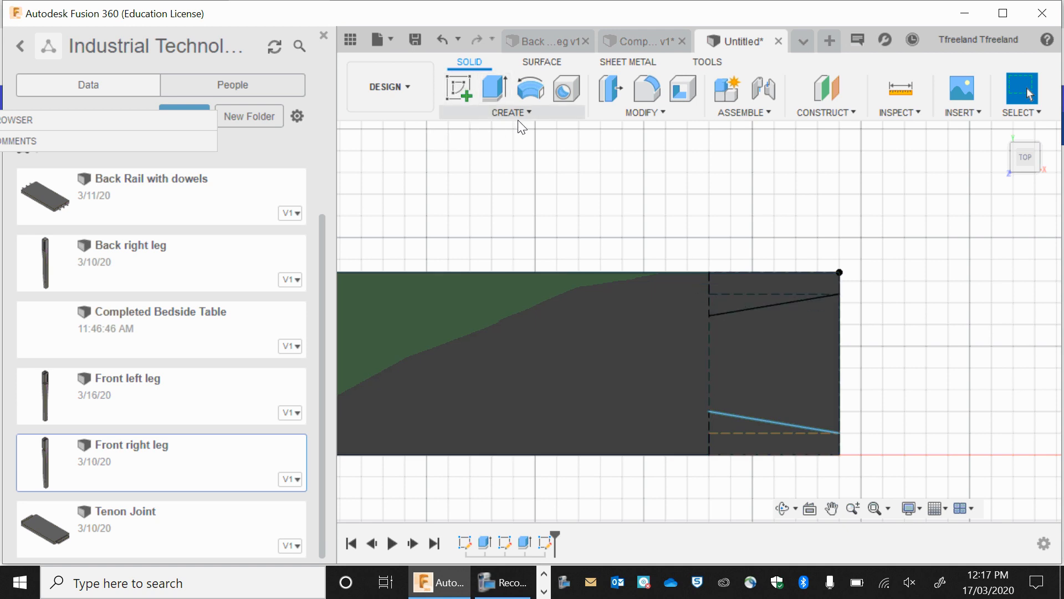
click(463, 84)
click(689, 252)
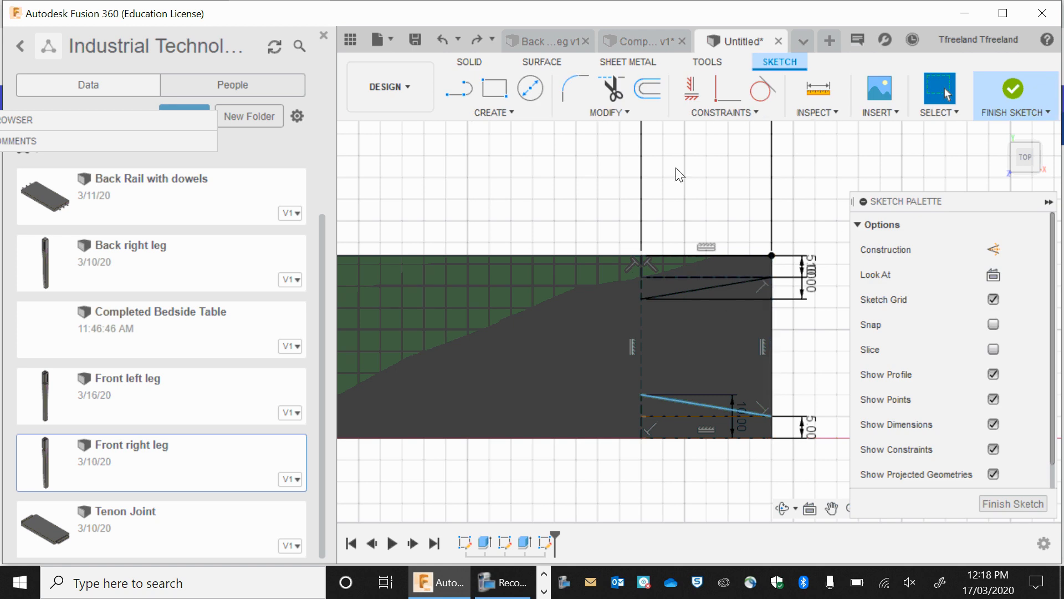
click(468, 88)
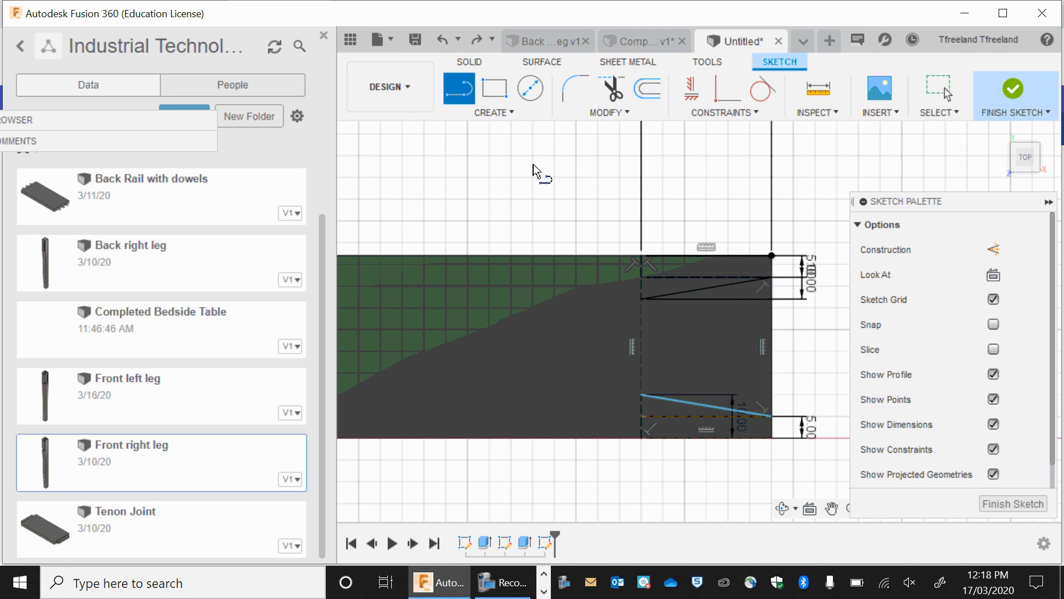
click(642, 299)
click(642, 266)
click(642, 399)
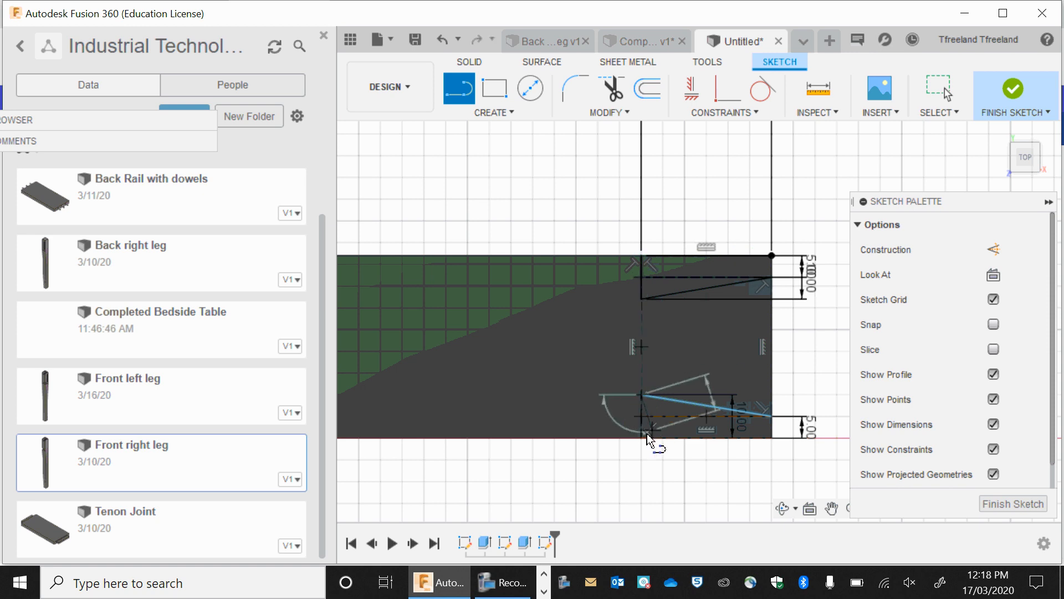
click(1006, 91)
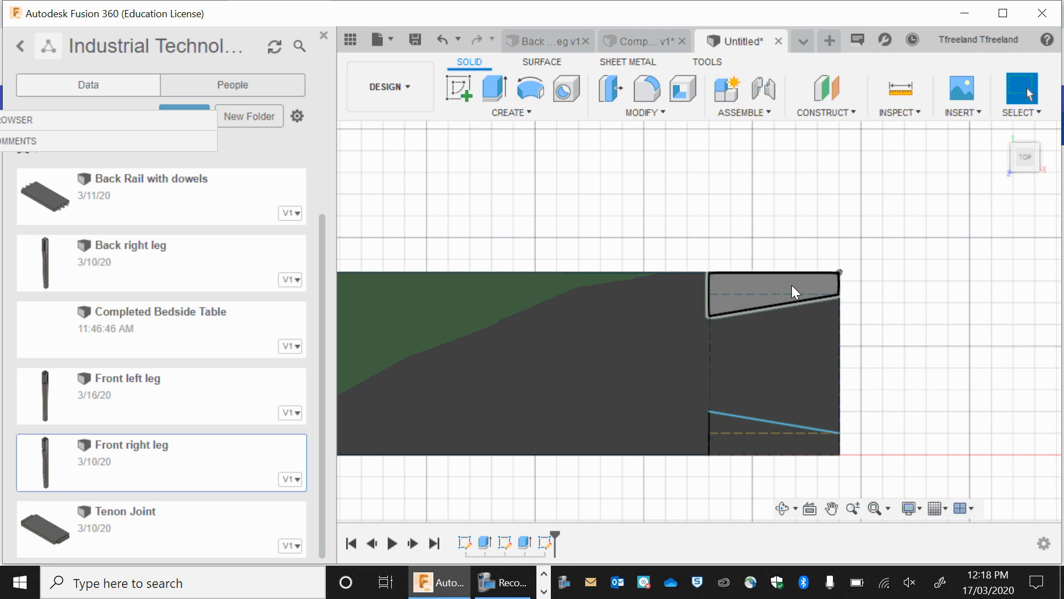
Cut away the two tapered side profiles at the rail's far end with a -19 mm extrude
click(792, 285)
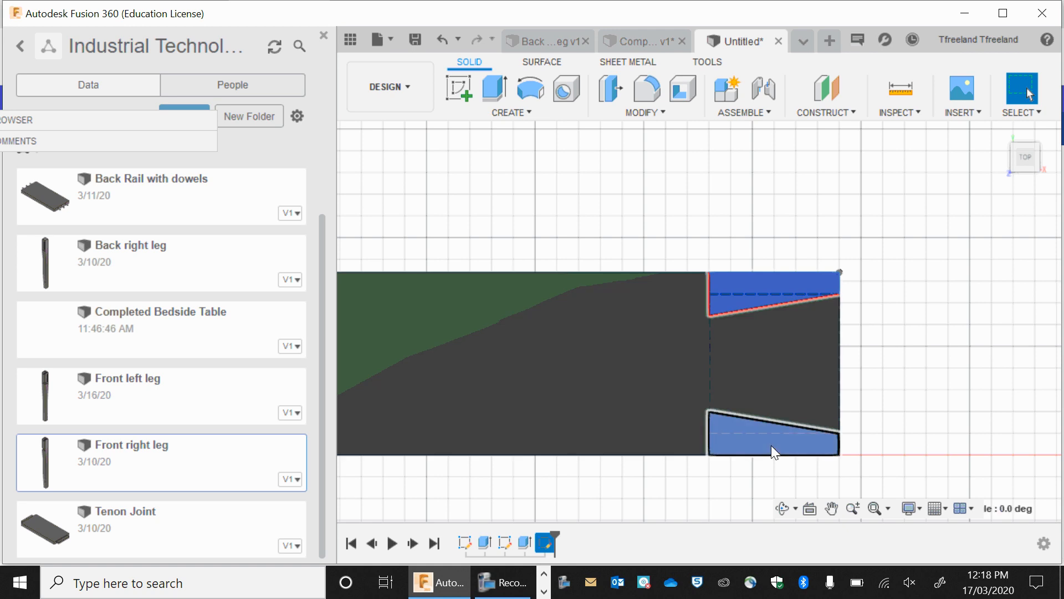
click(774, 451)
click(499, 93)
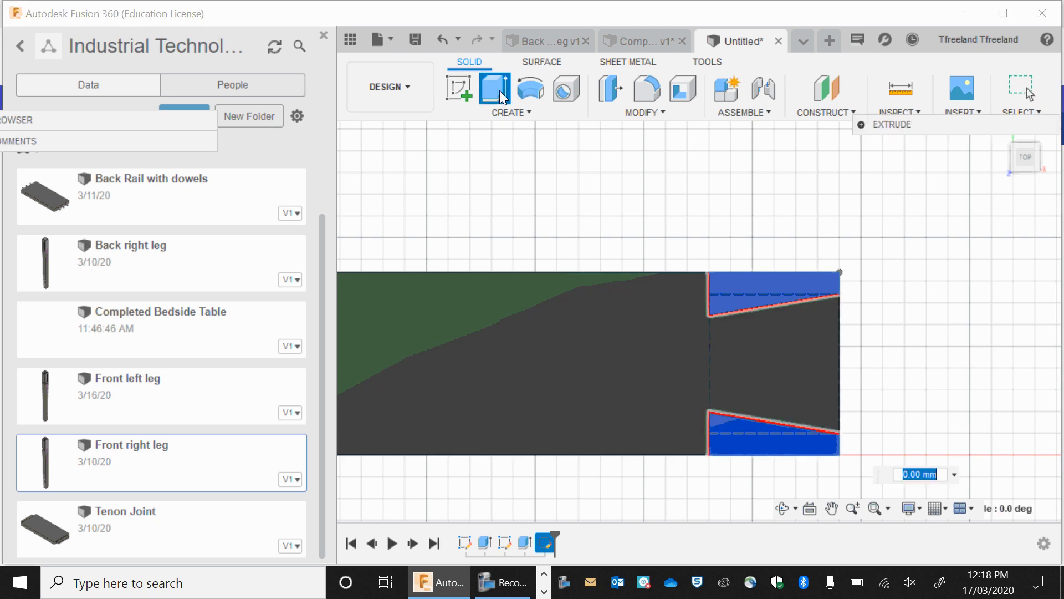
text(-10)
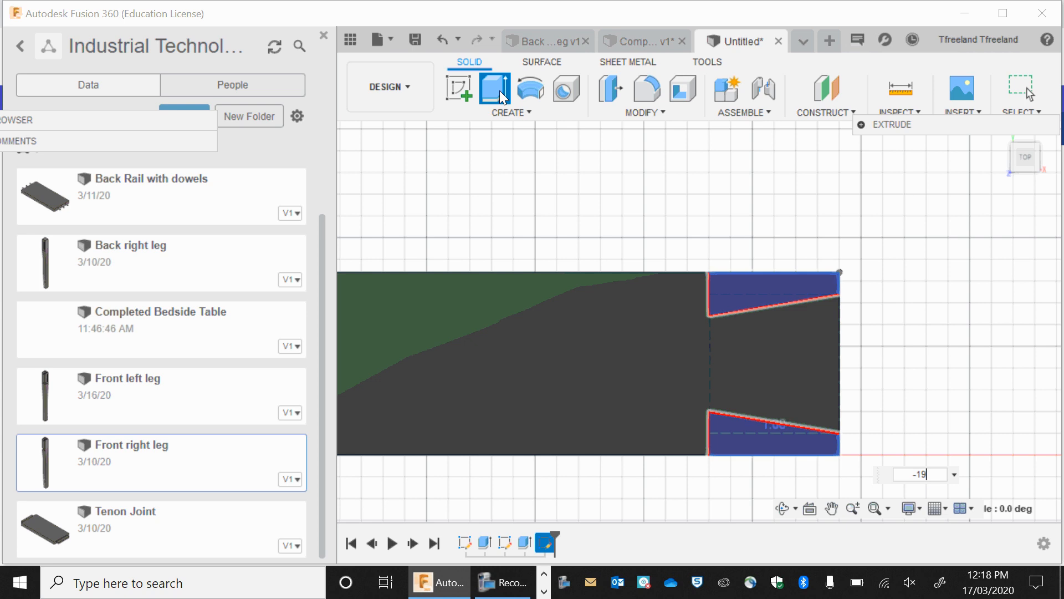
key(Return)
scroll(483, 227, down, 5)
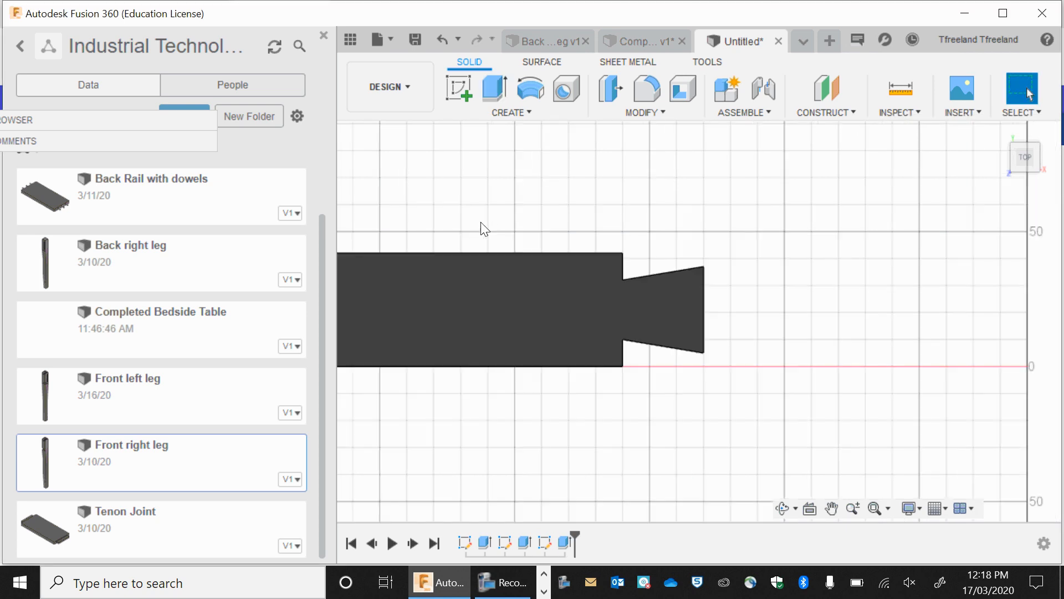
Save the rail as "Half lap dovetail top piece" in the Bedside Table folder of Industrial Technology Timber
click(831, 508)
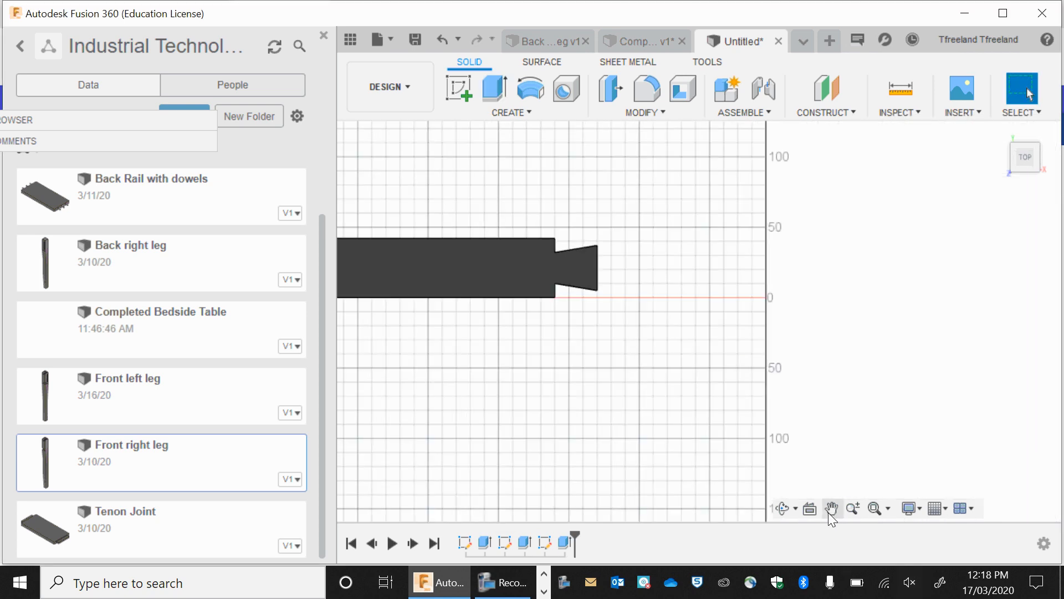
drag(684, 275, 1015, 334)
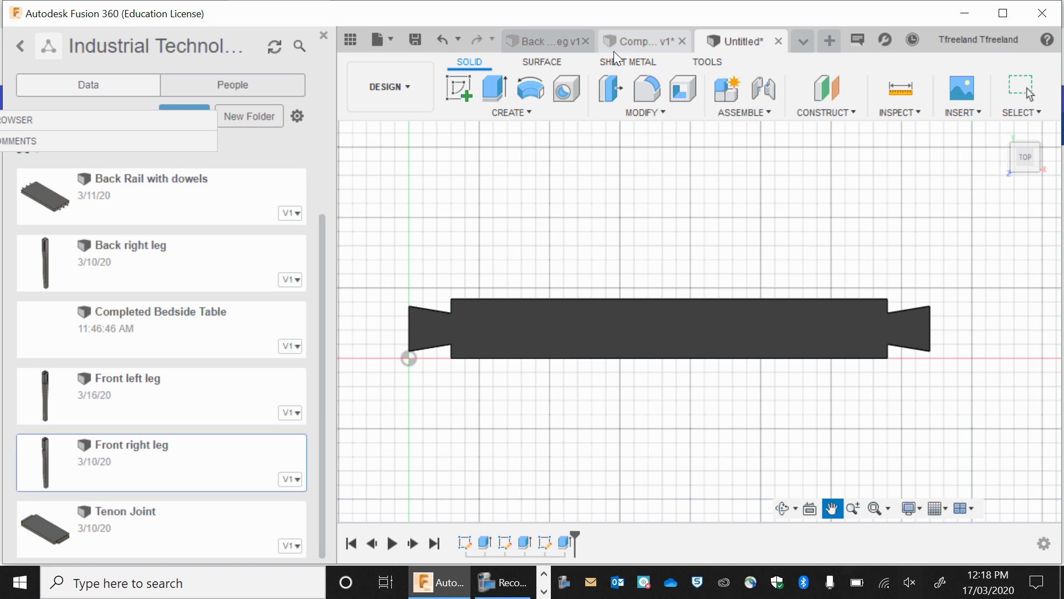
click(415, 40)
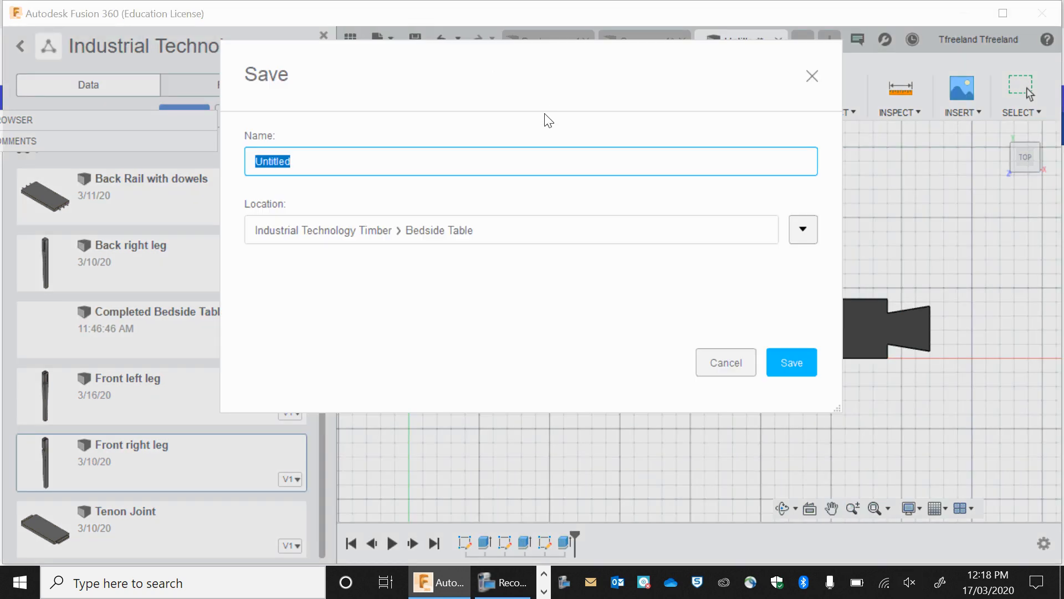
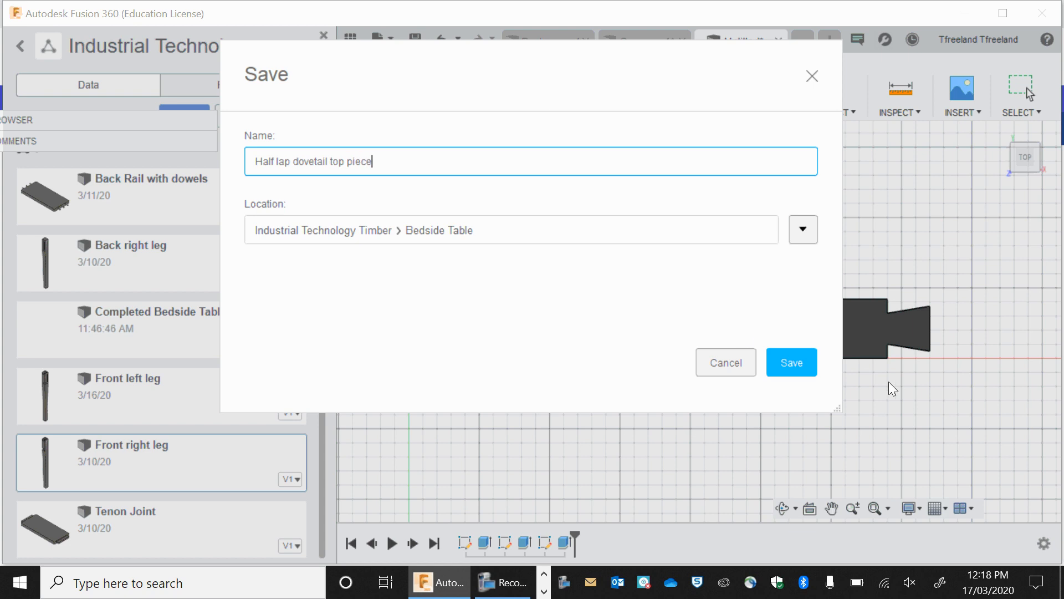
click(792, 363)
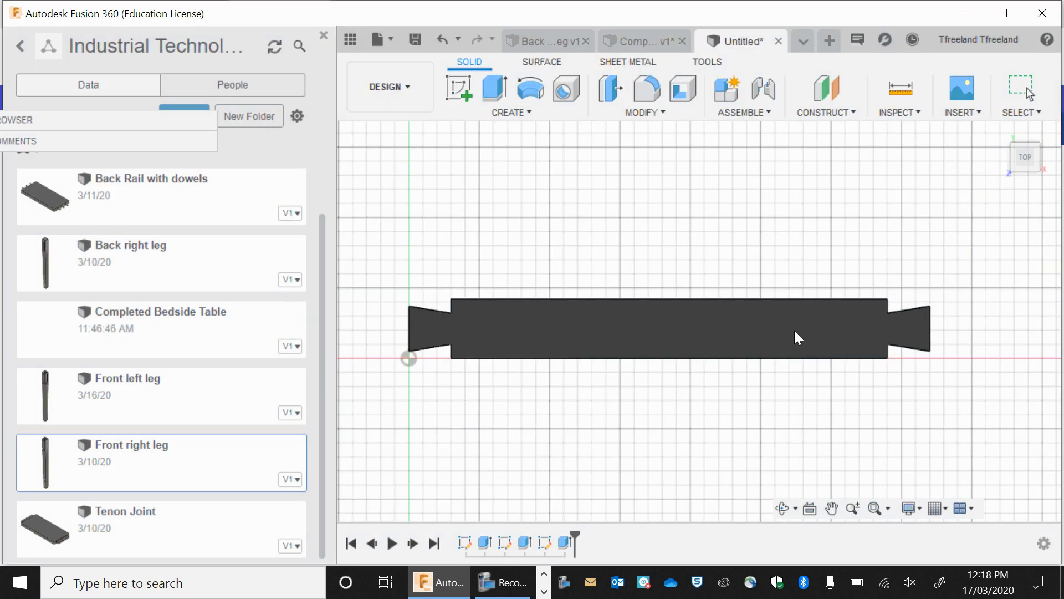
Insert the Half lap dovetail top piece into the Completed Bedside Table assembly and place it near the front legs' top sockets
click(645, 45)
scroll(685, 280, down, 2)
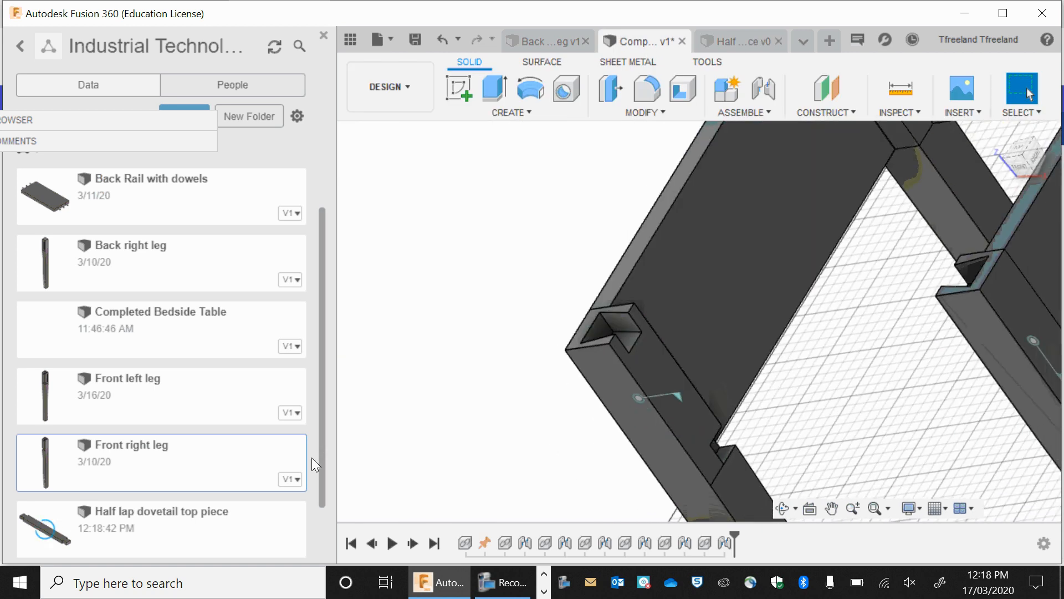
click(217, 530)
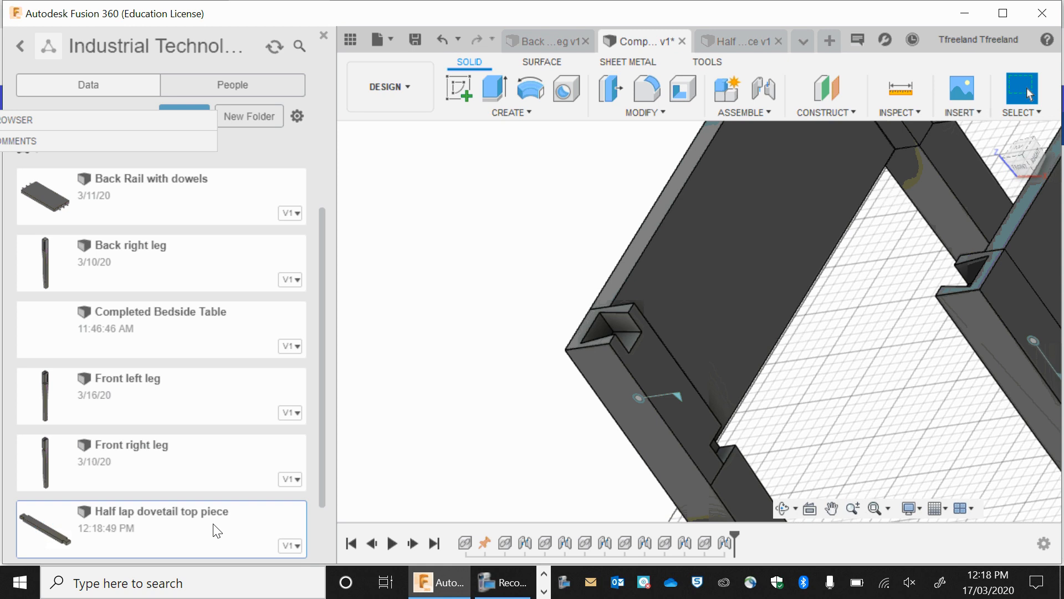
right_click(88, 533)
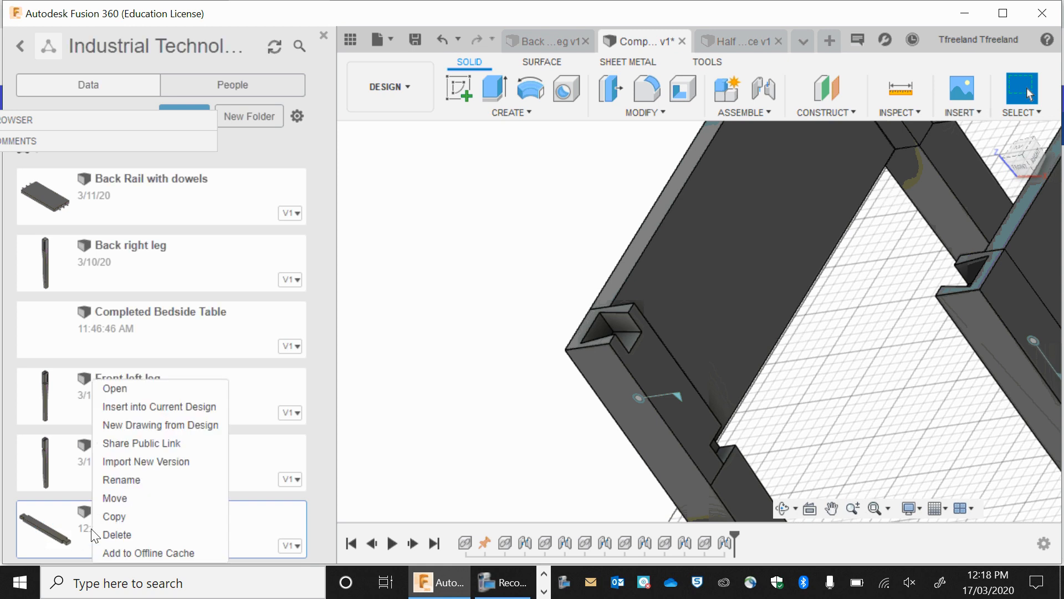
click(157, 419)
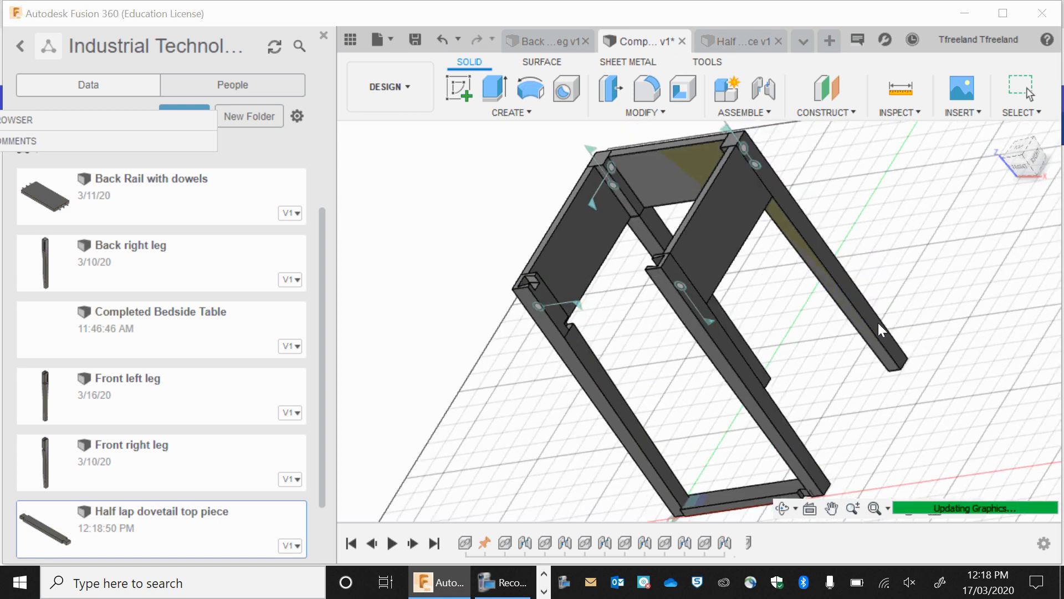
drag(740, 486, 552, 225)
key(Return)
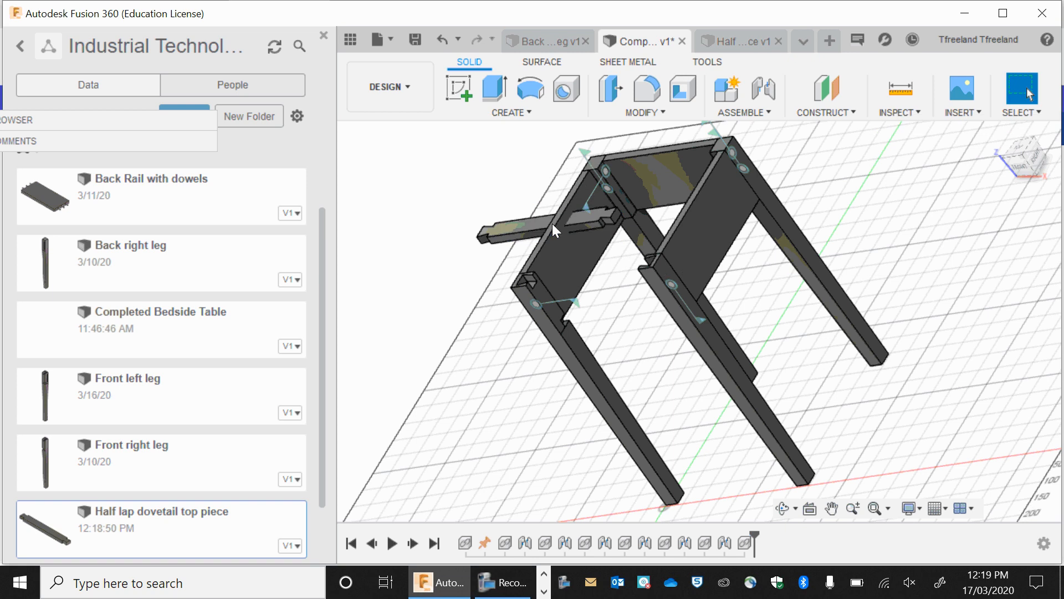
scroll(603, 214, up, 4)
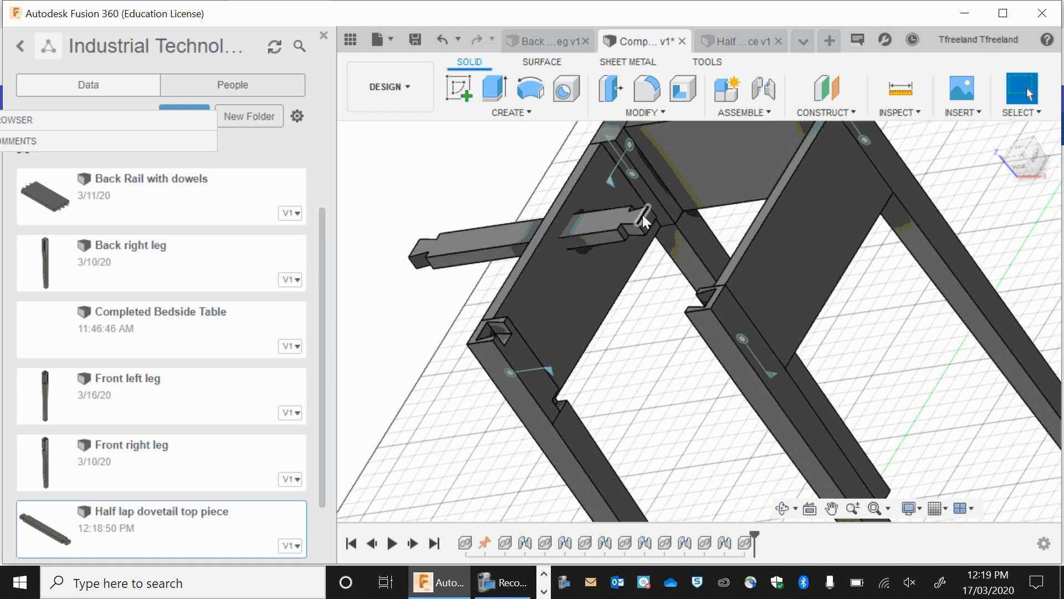
Join one dovetail end of the top rail to the front leg's matching top socket with a revolute joint
scroll(721, 266, up, 4)
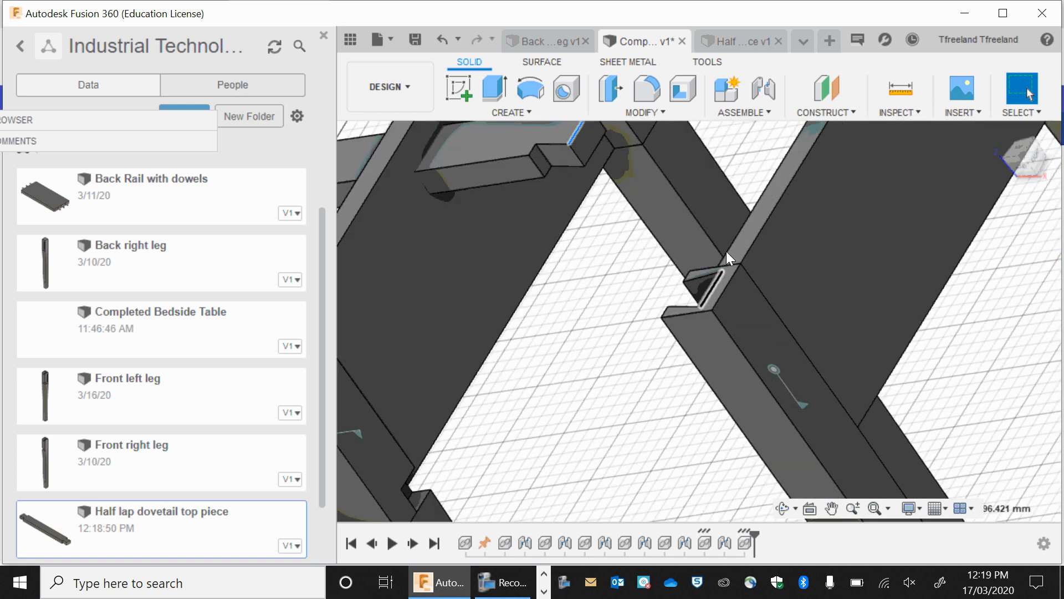
click(764, 89)
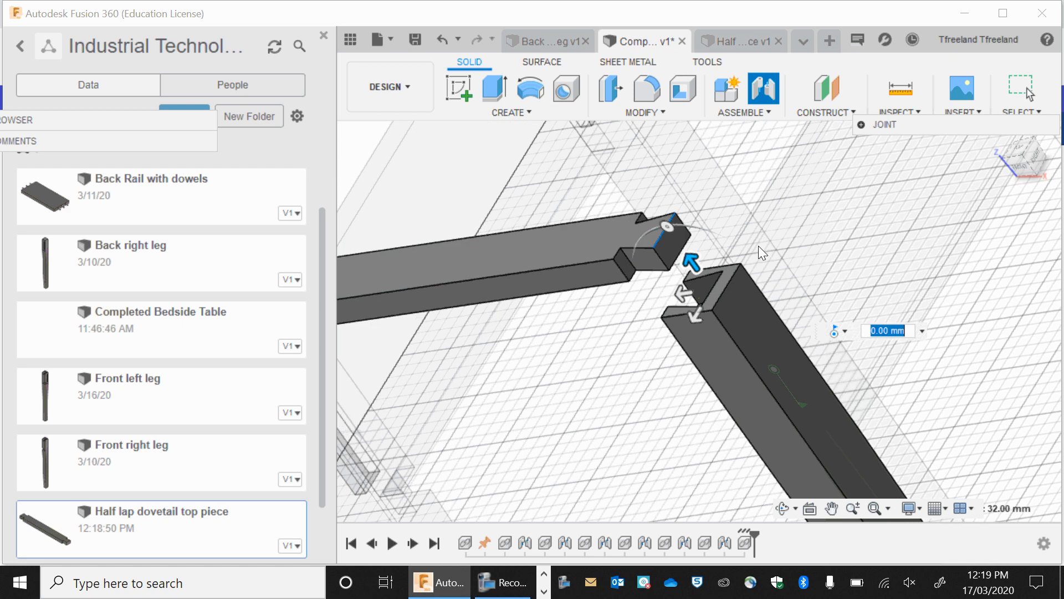
click(838, 333)
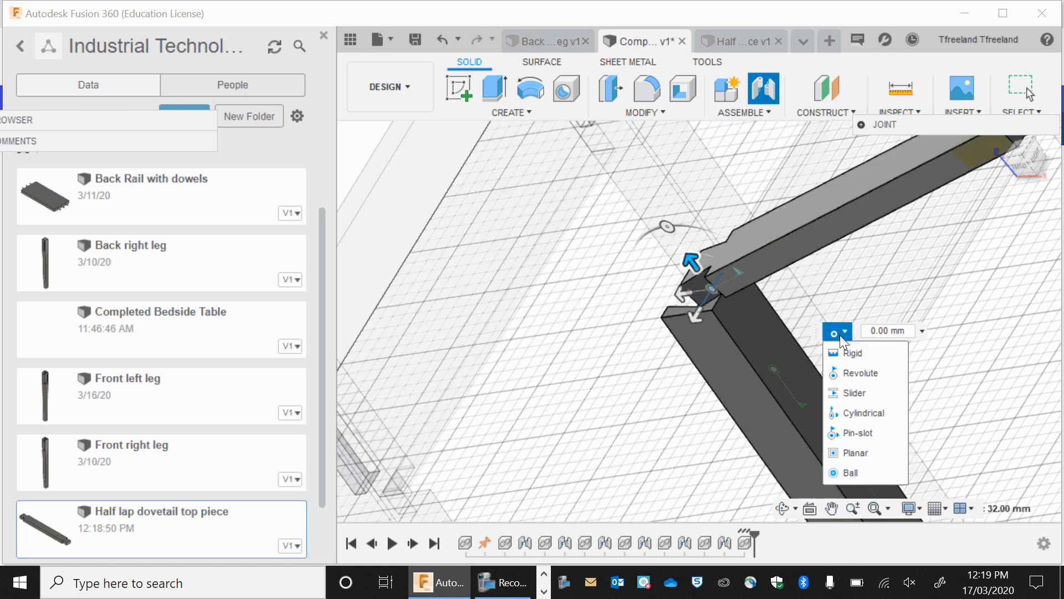
click(857, 373)
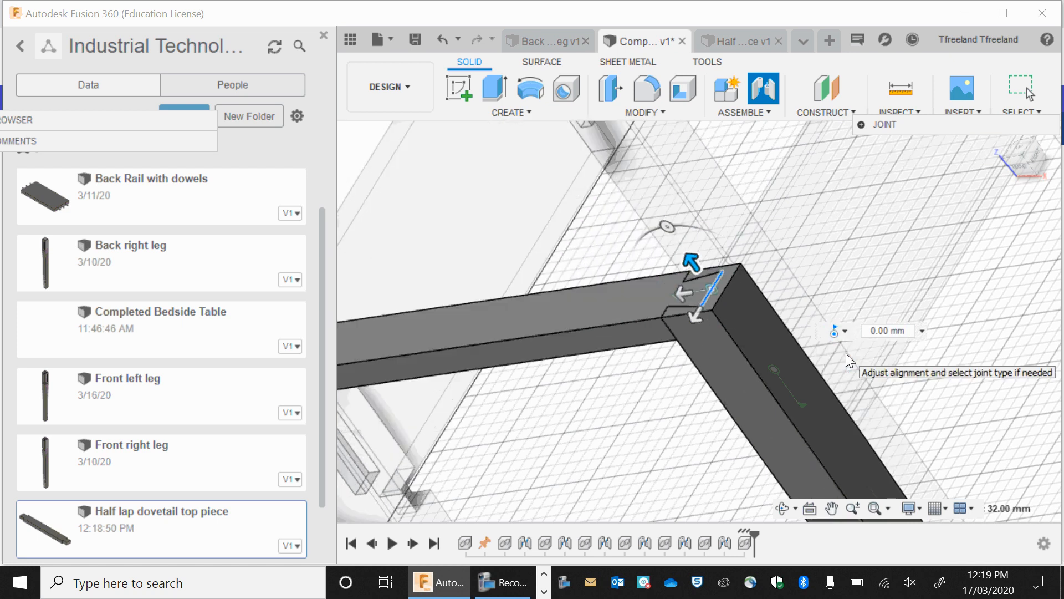
key(Return)
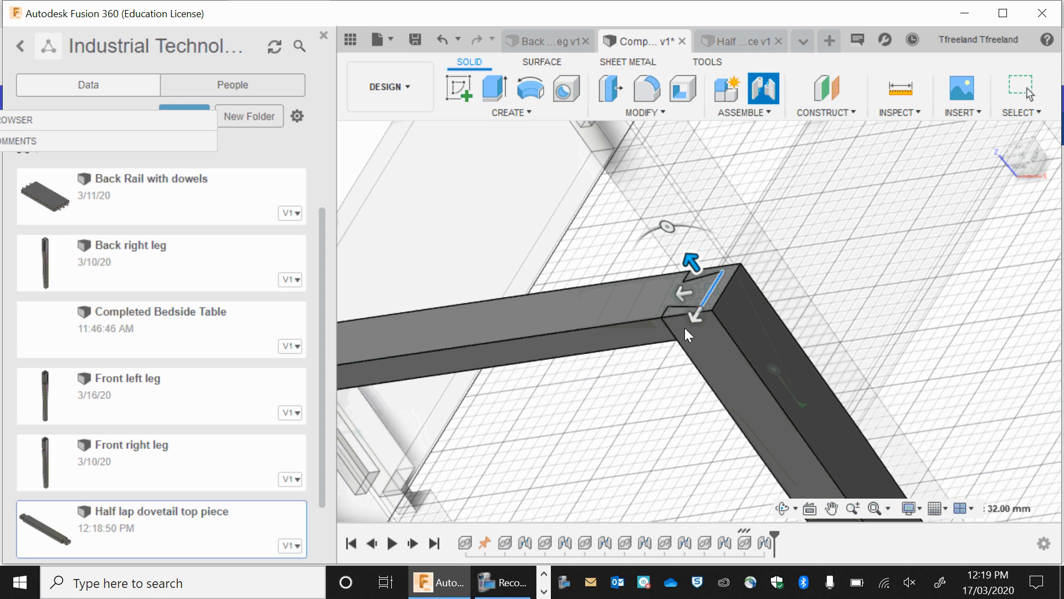
scroll(685, 328, down, 2)
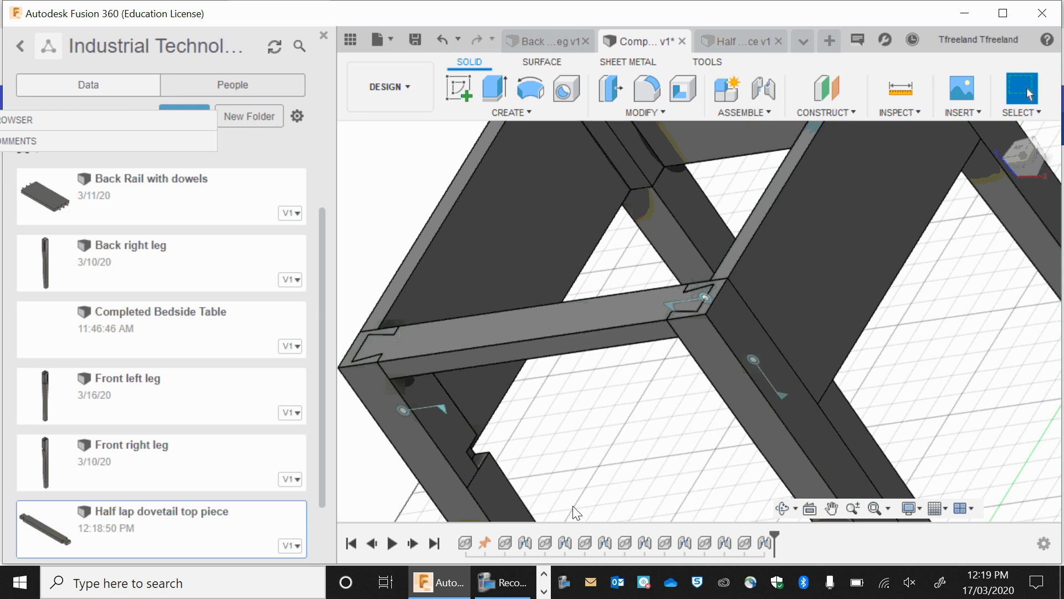
Measure the distance between the inner ends of the lower sockets in the two front legs
click(782, 508)
drag(660, 361, 456, 404)
click(831, 509)
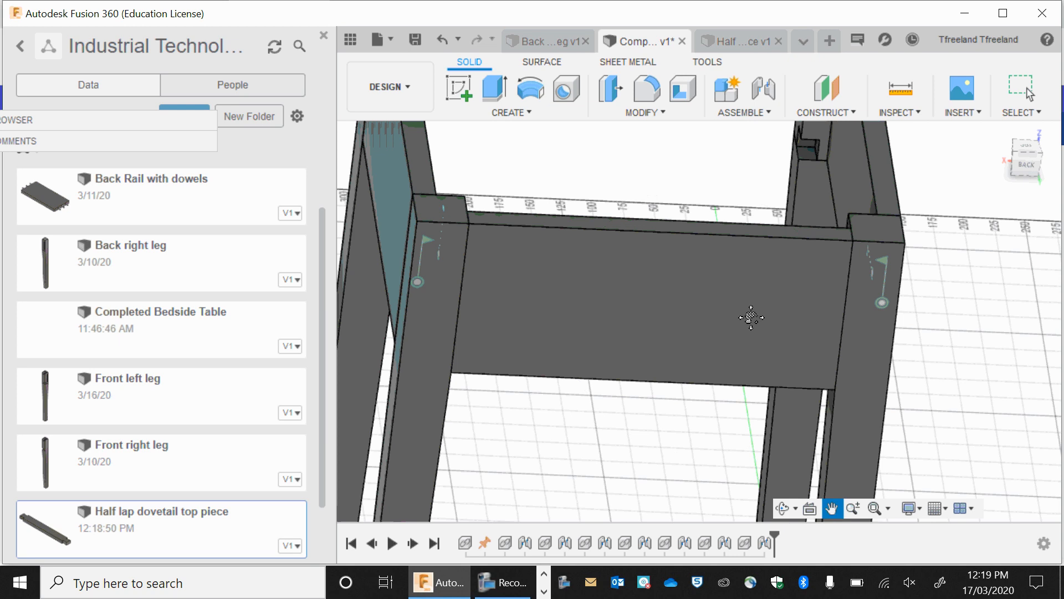
drag(751, 317, 623, 458)
click(782, 508)
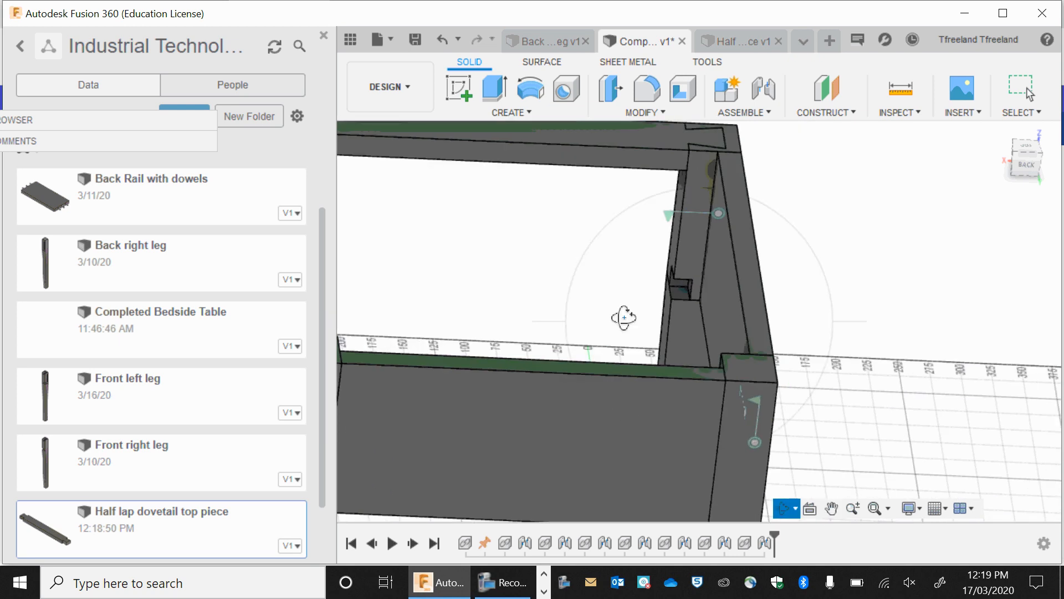
drag(624, 317, 643, 355)
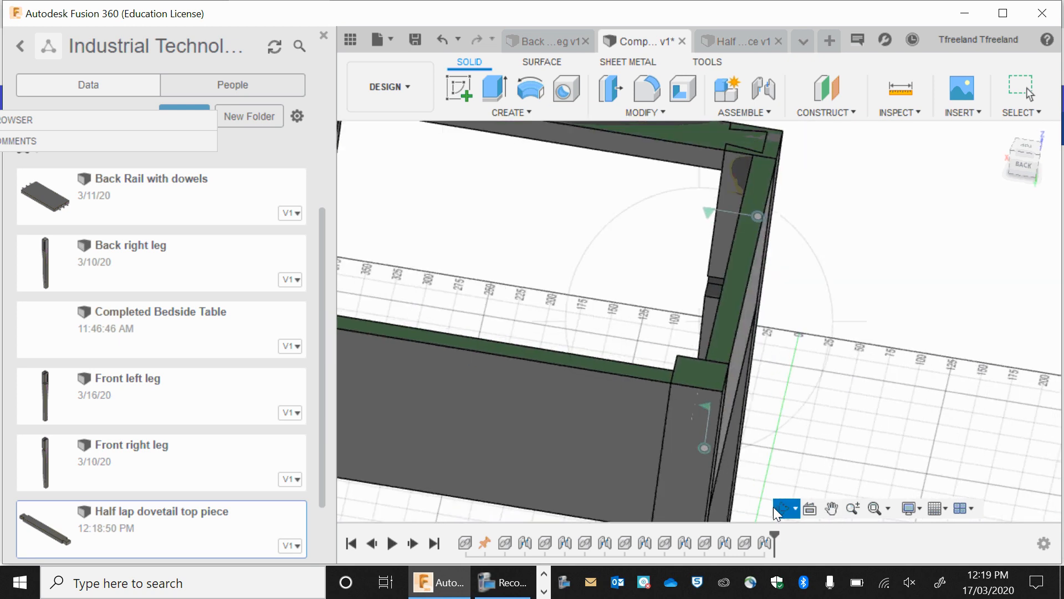
click(832, 508)
drag(674, 314, 787, 367)
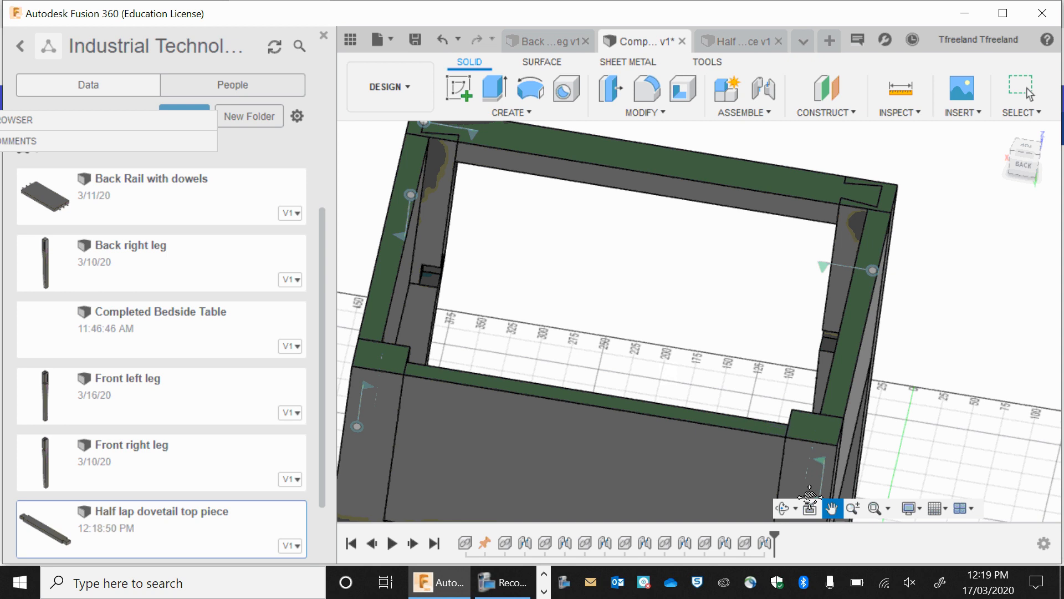
click(781, 508)
drag(667, 387, 670, 393)
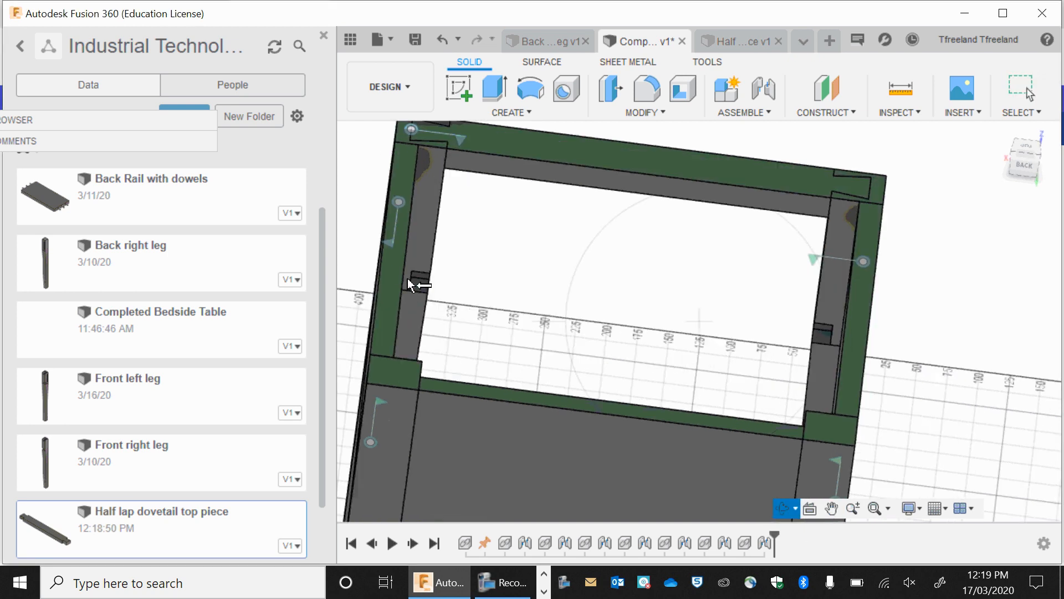
click(900, 89)
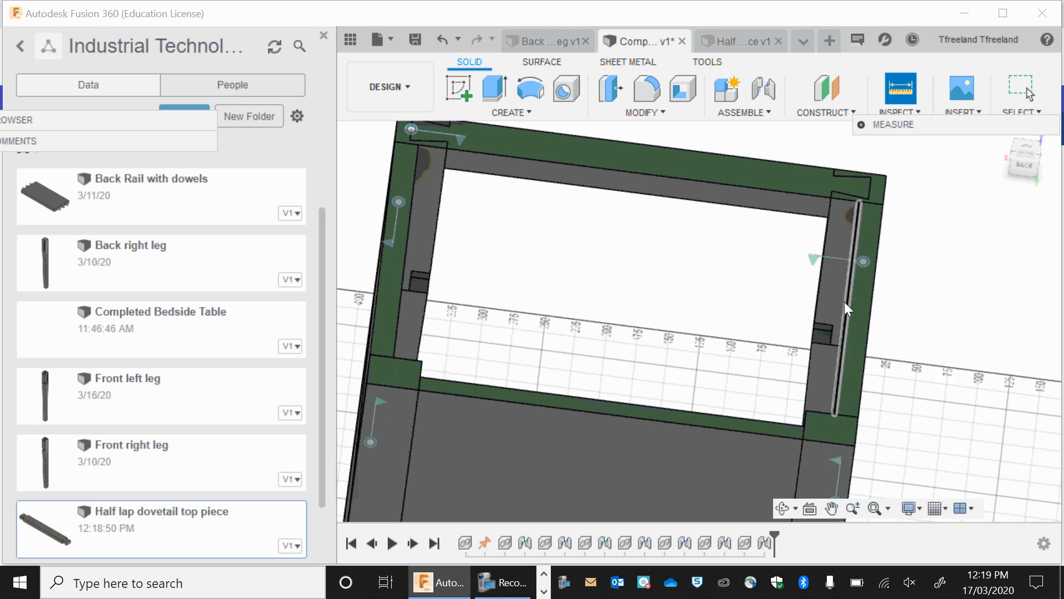
click(412, 282)
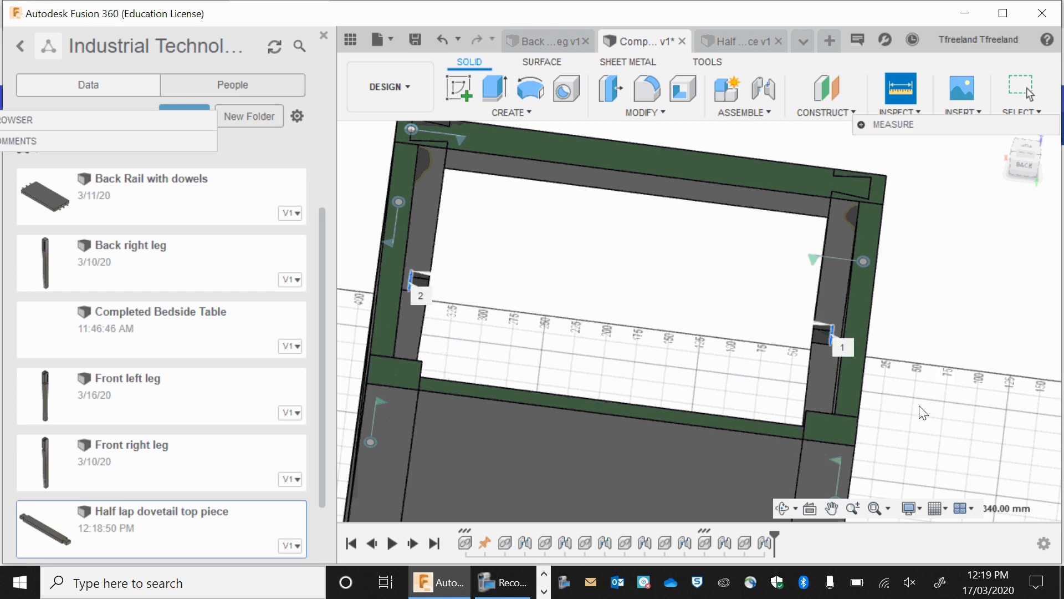
Measure the edges of the front leg's lower socket from the front side of the table
click(781, 508)
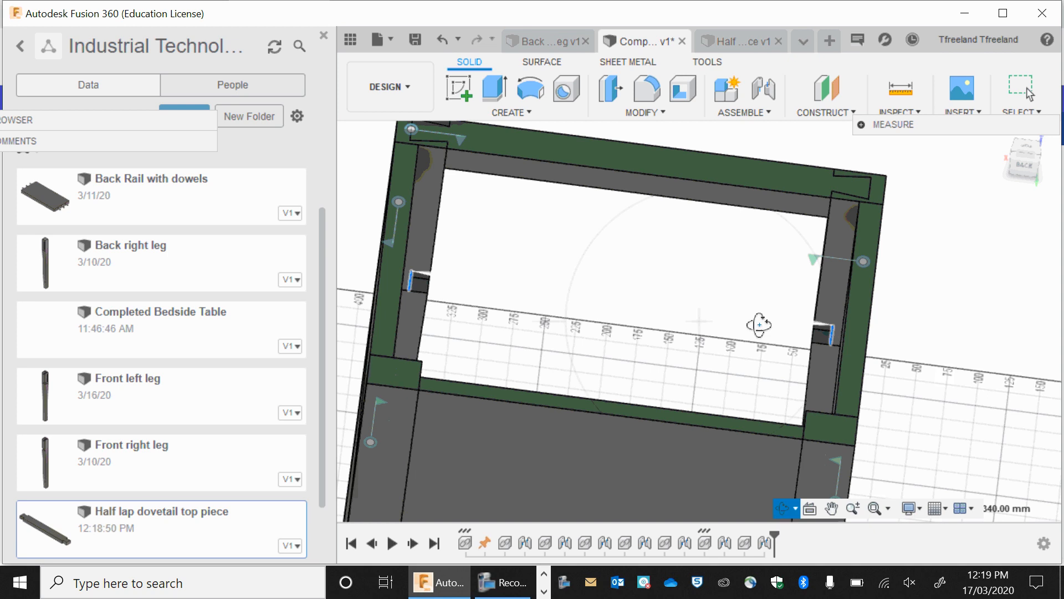
drag(764, 315, 949, 333)
key(Escape)
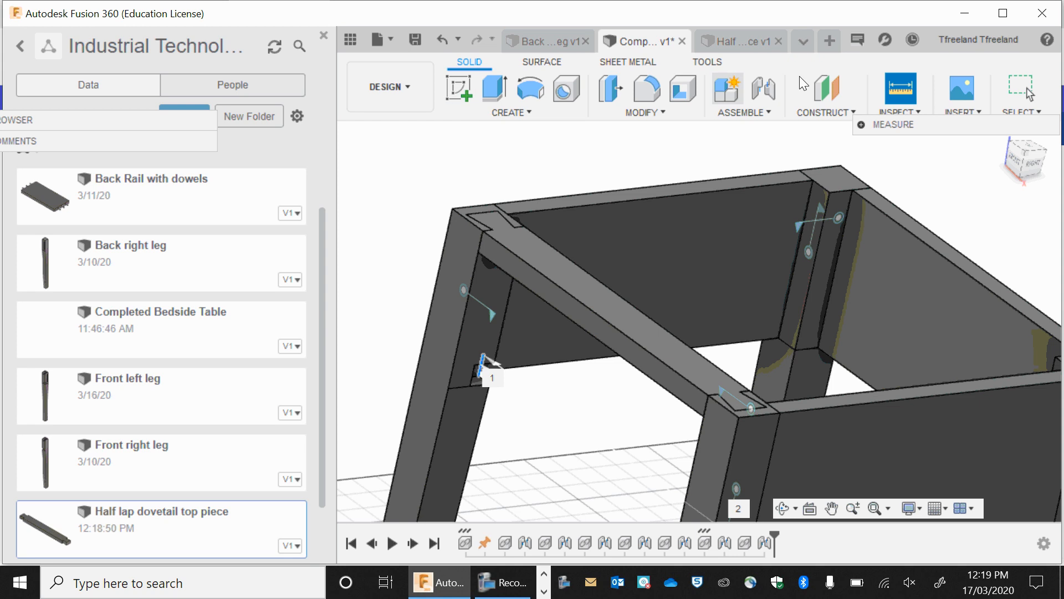
click(895, 88)
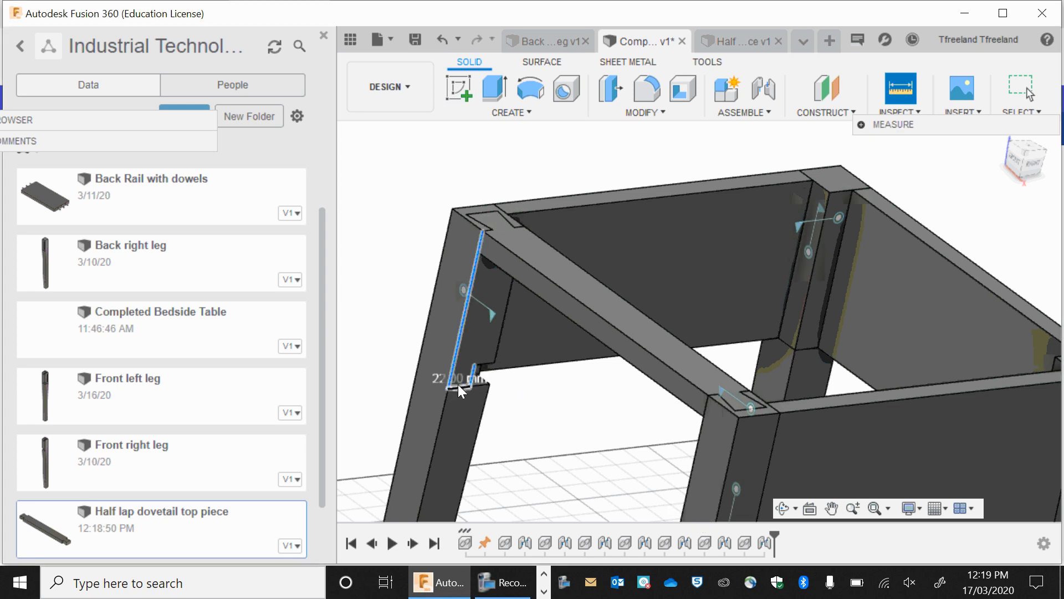
click(447, 385)
key(Escape)
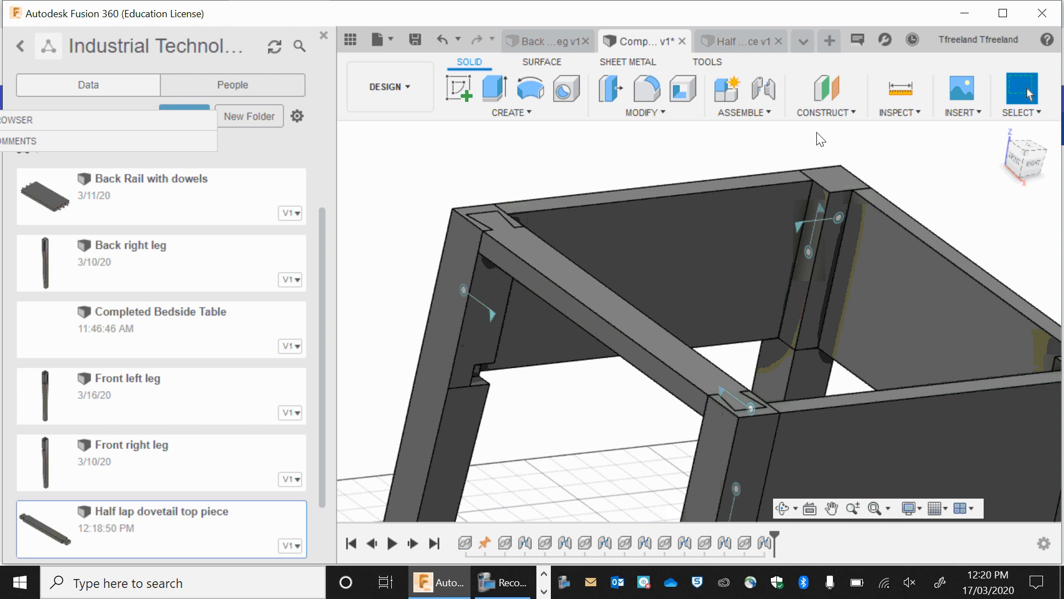
click(900, 89)
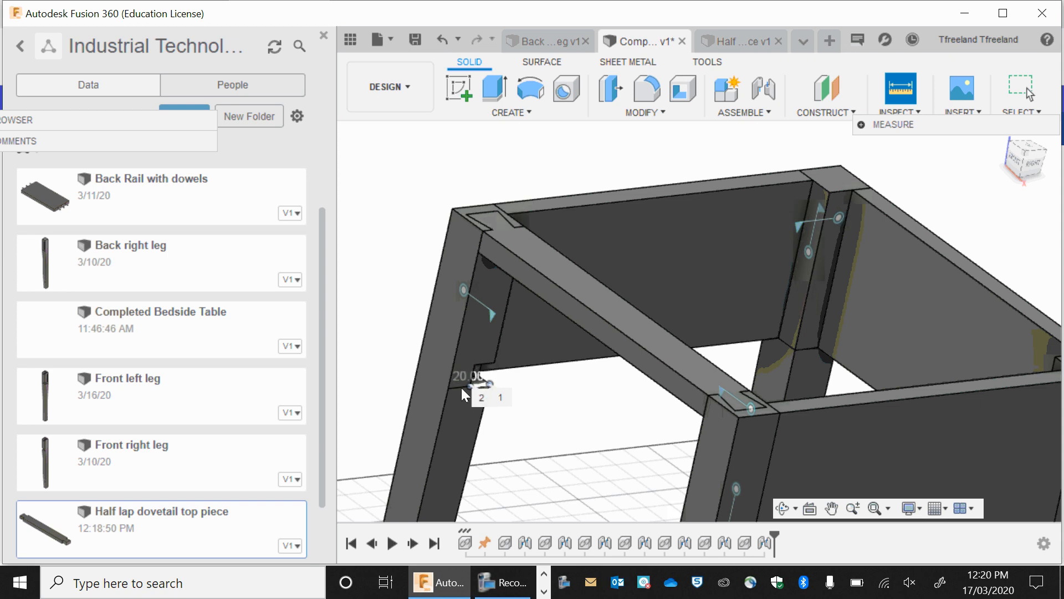
Create a new design and start a sketch on the horizontal plane
click(828, 41)
click(459, 89)
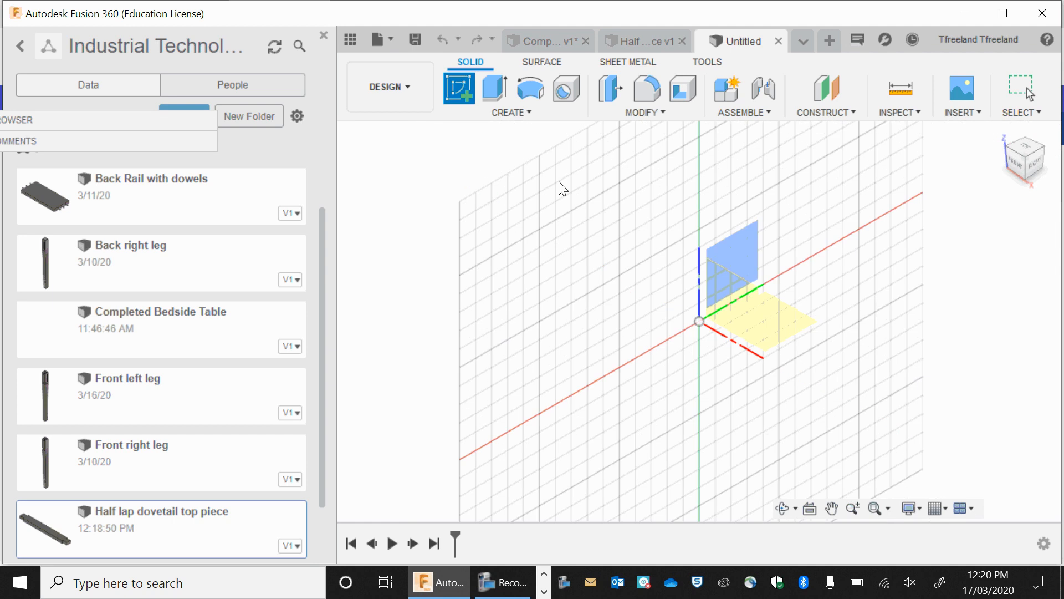
click(770, 326)
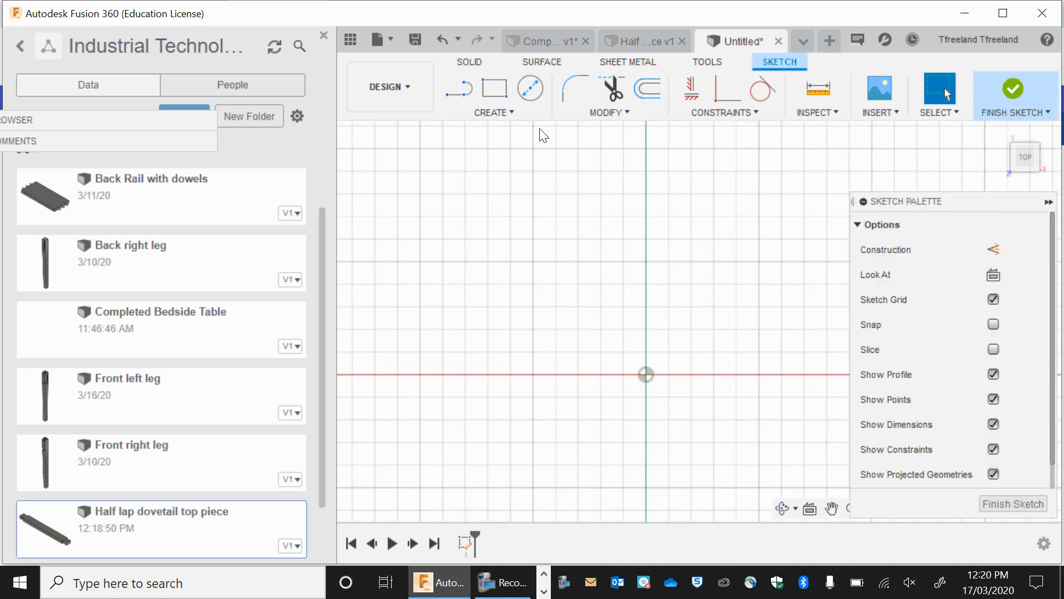
click(495, 88)
click(645, 374)
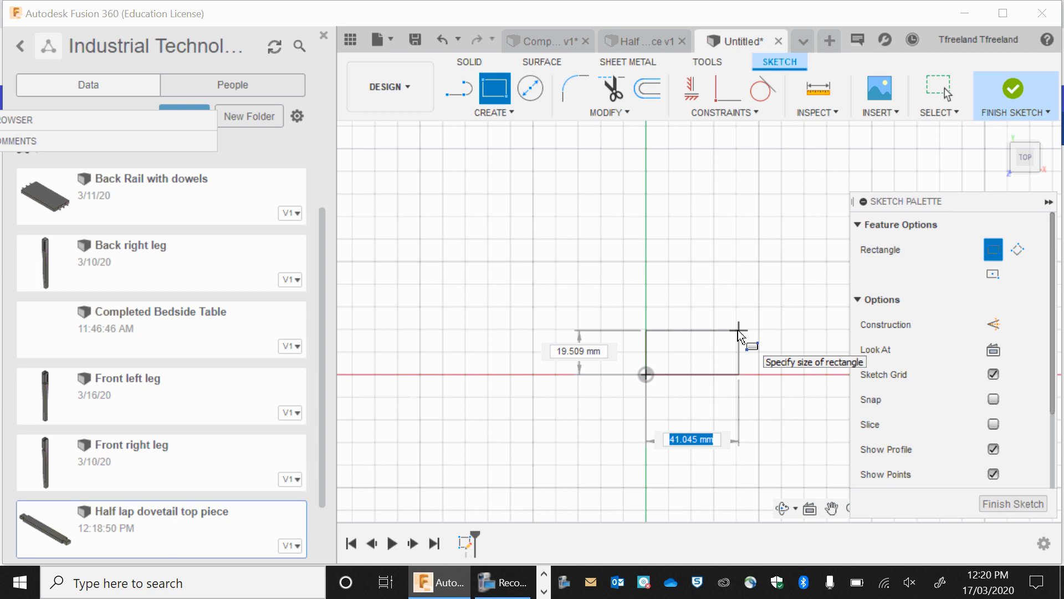
text(340)
key(Tab)
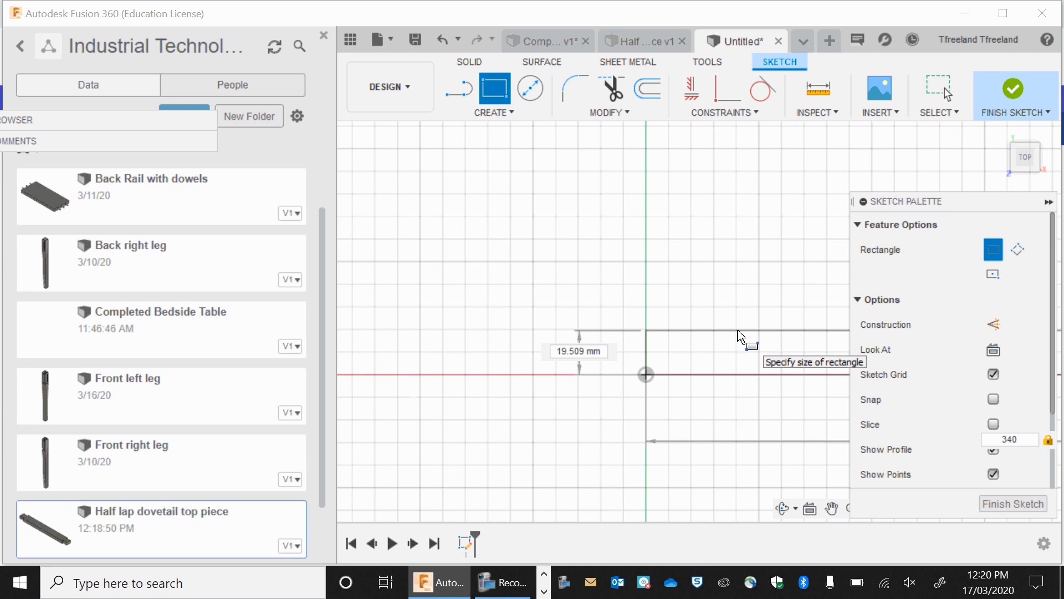
key(Return)
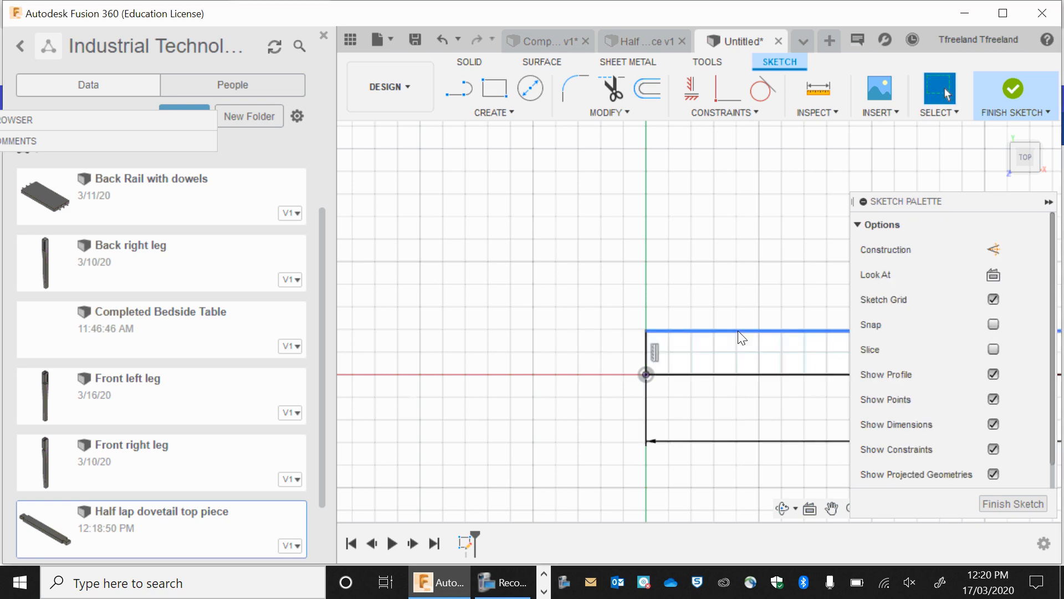
key(ctrl+z)
Sketch a rectangle 340 mm long and 23 mm wide from the origin and finish the sketch
click(494, 88)
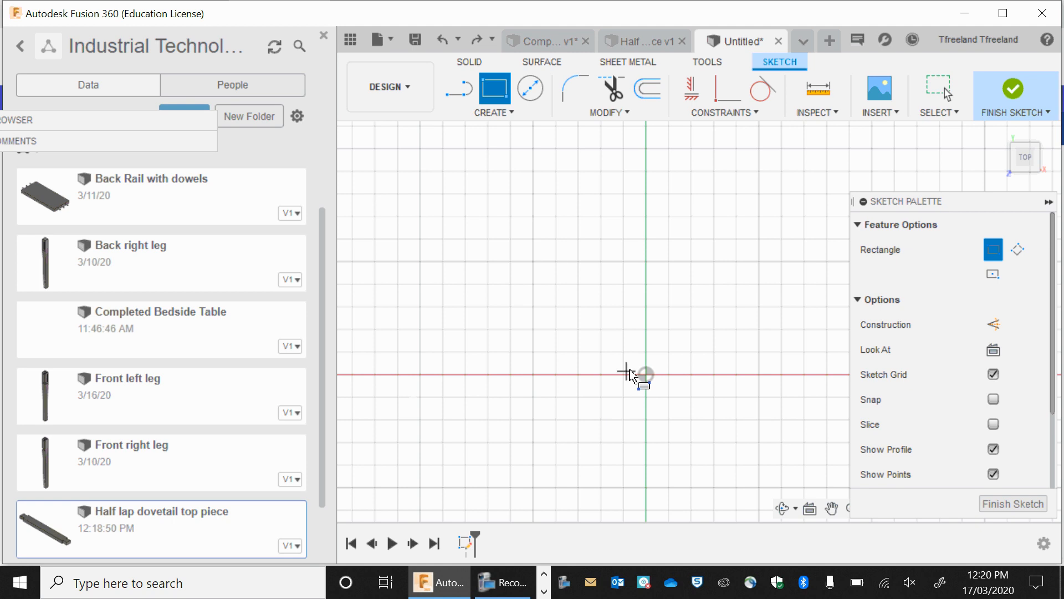
click(651, 377)
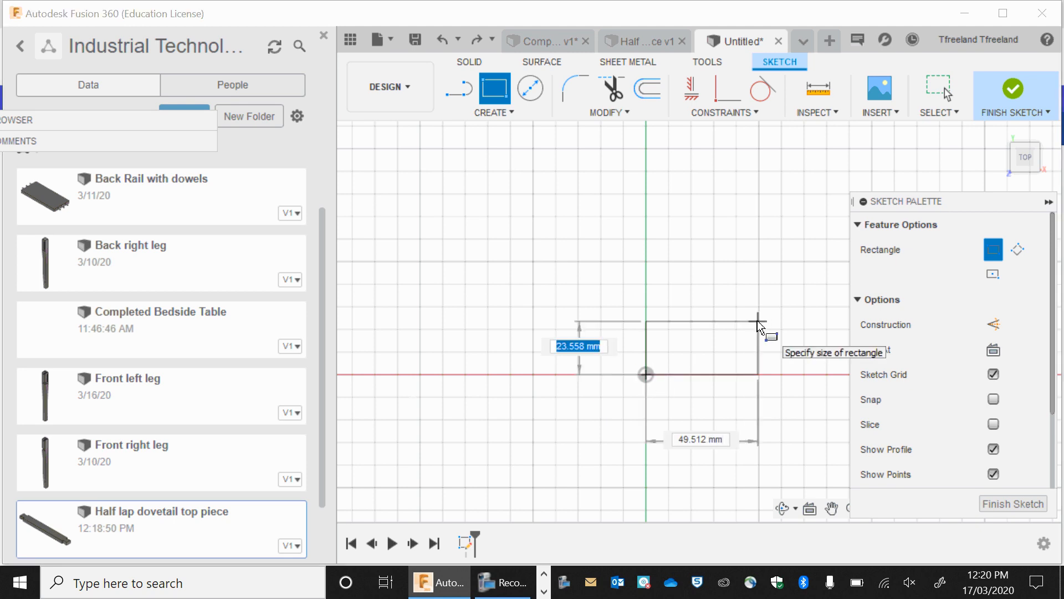
text(23)
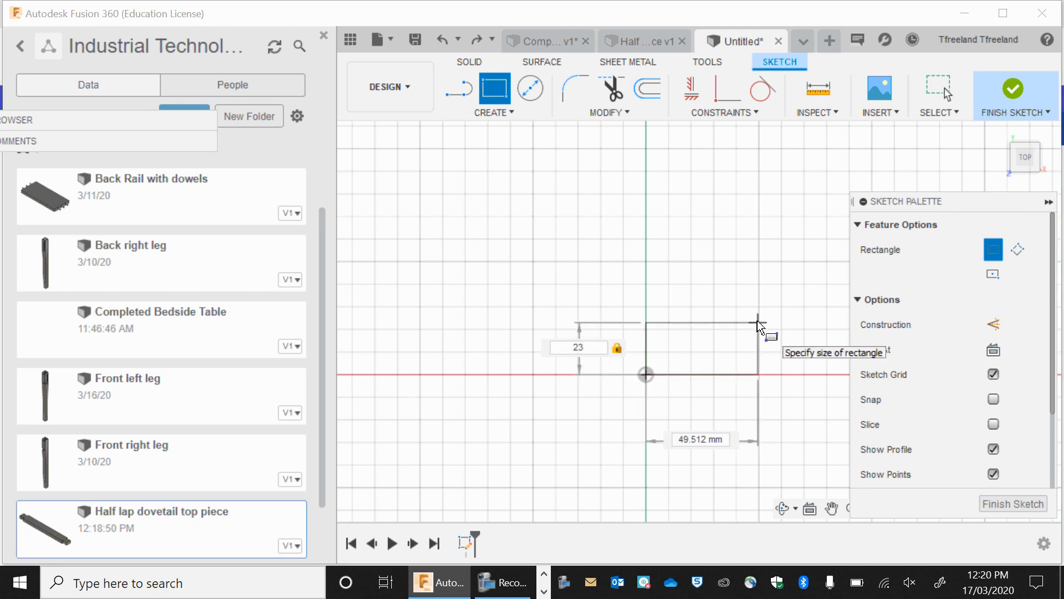
key(Tab)
text(340)
key(Return)
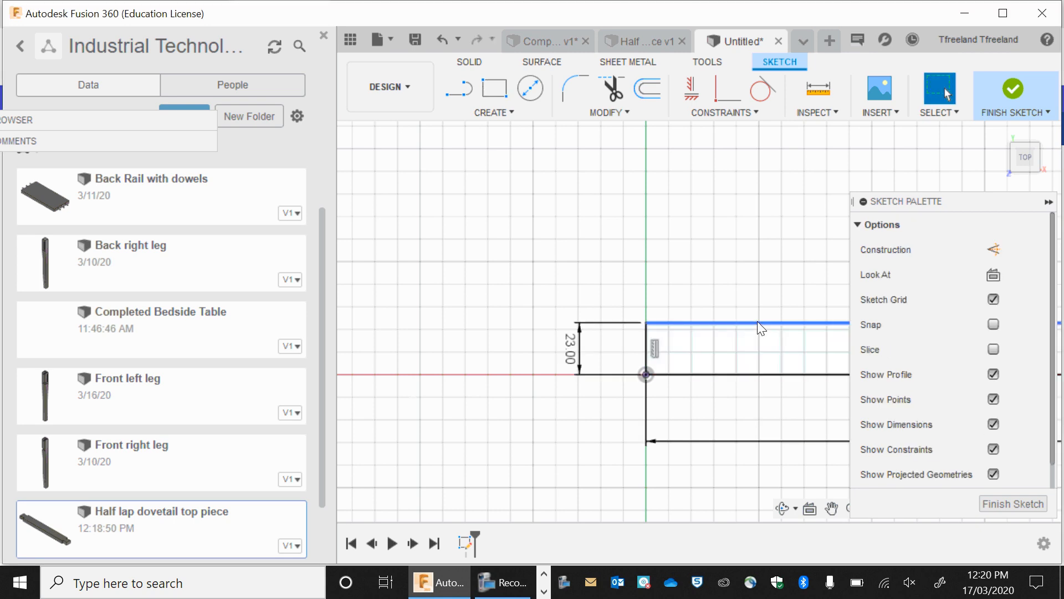
click(865, 202)
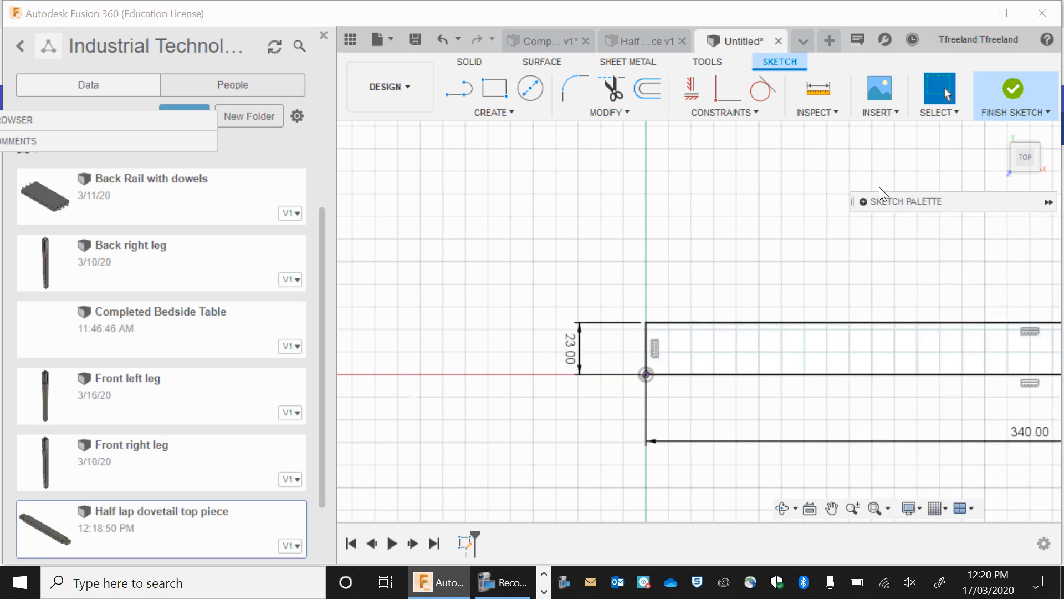
click(1022, 93)
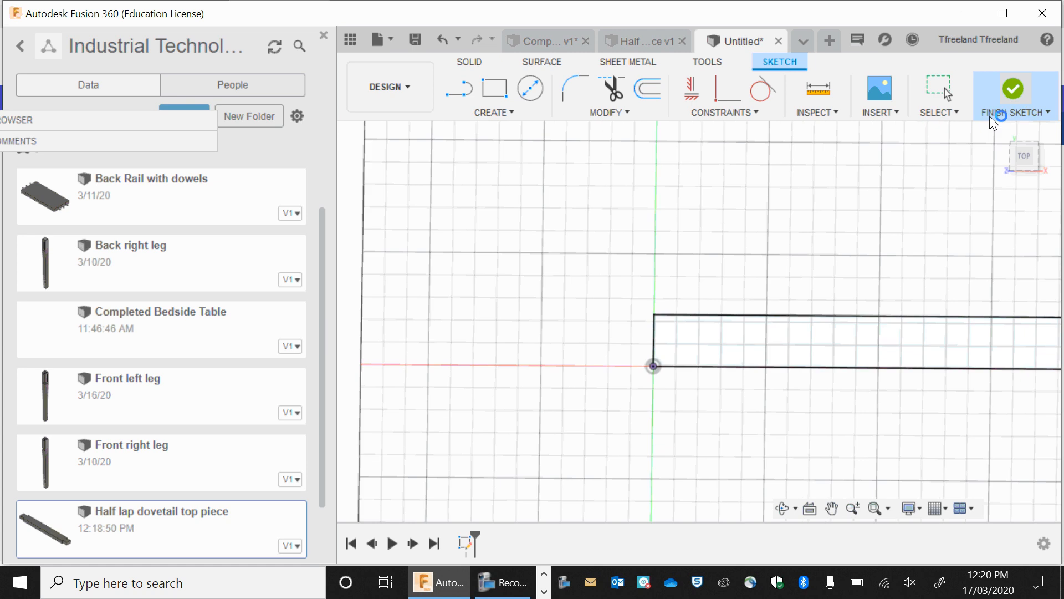
Extrude the rectangle 19 mm and start a sketch on the resulting bar's upper face
click(760, 341)
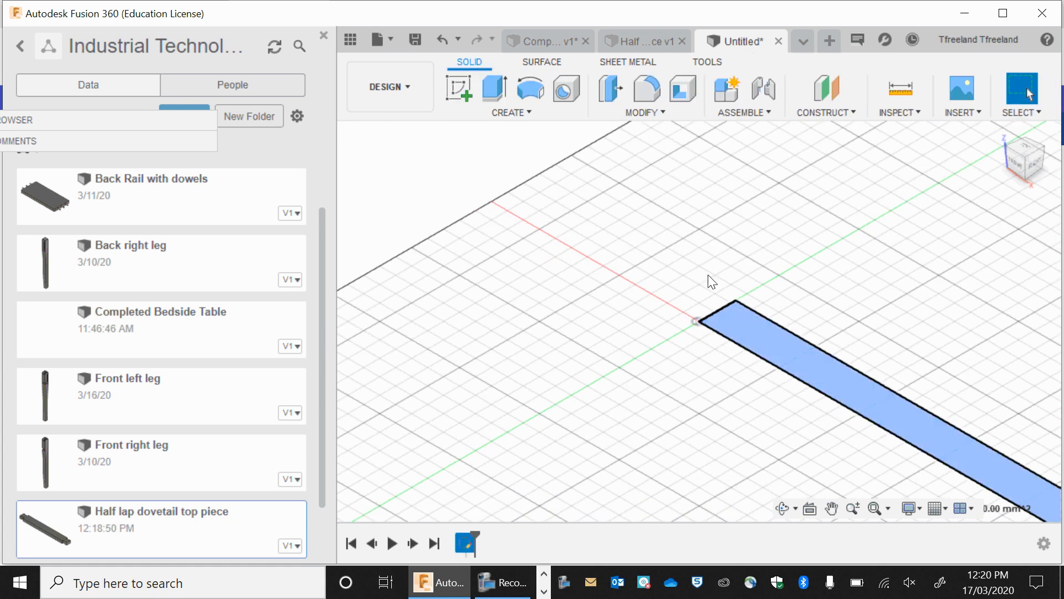
click(505, 100)
text(1)
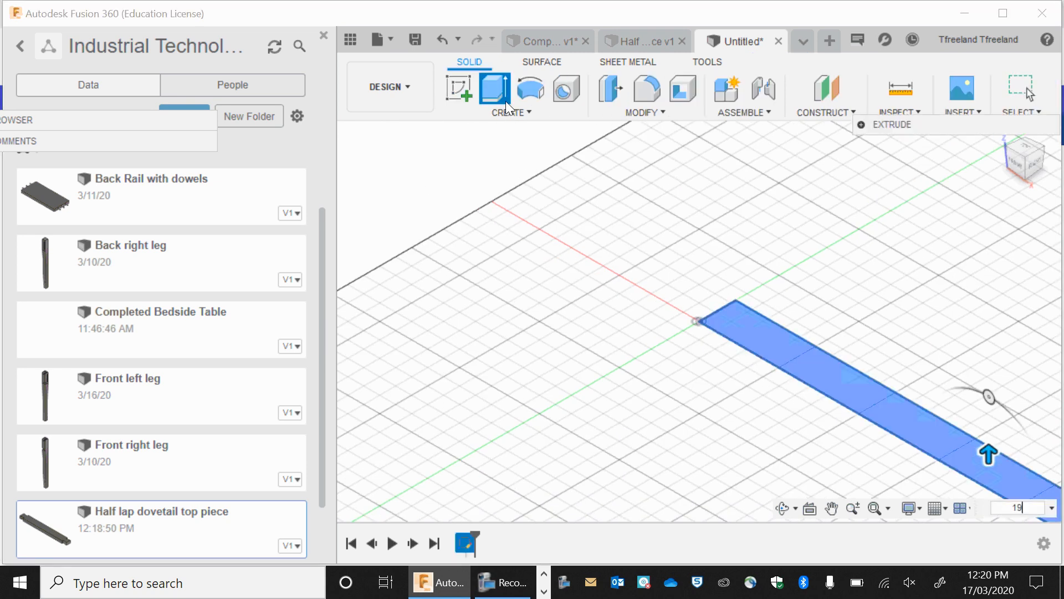
text(9)
key(Return)
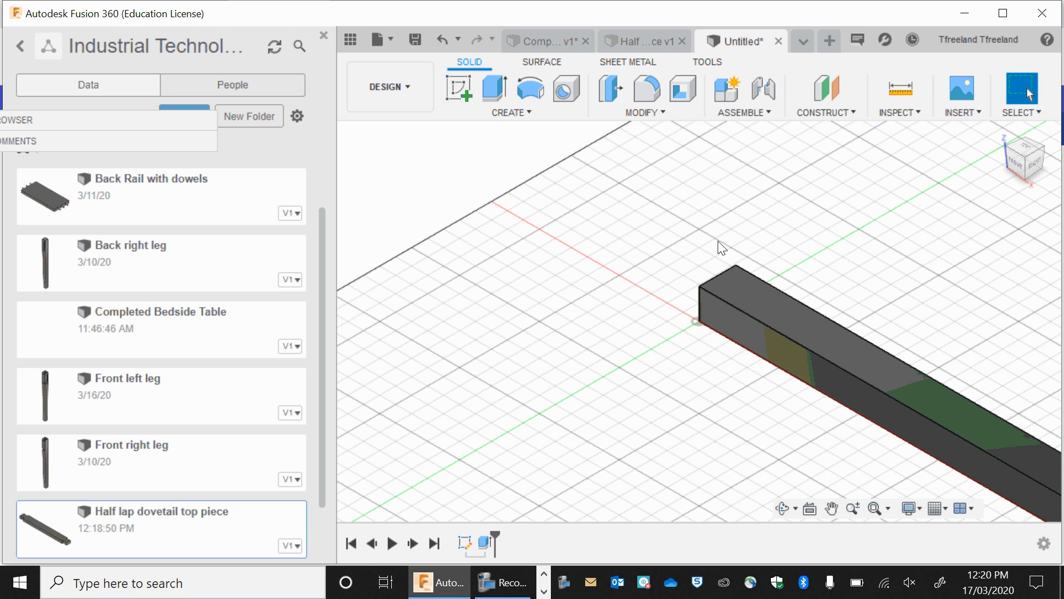
click(460, 91)
click(750, 330)
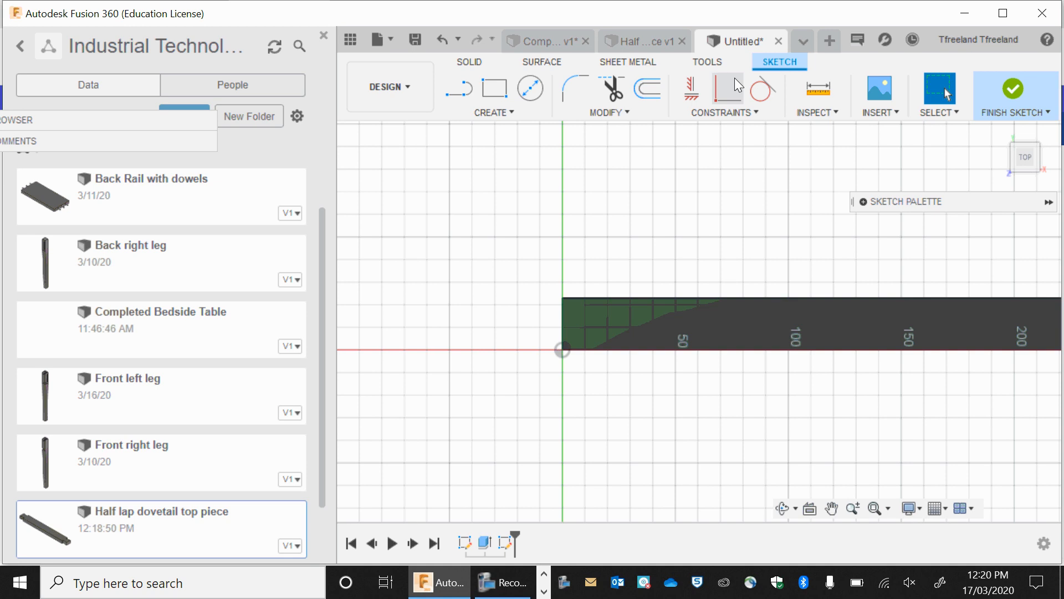
Close the Half lap dovetail top piece design and return to the bedside table assembly
click(633, 42)
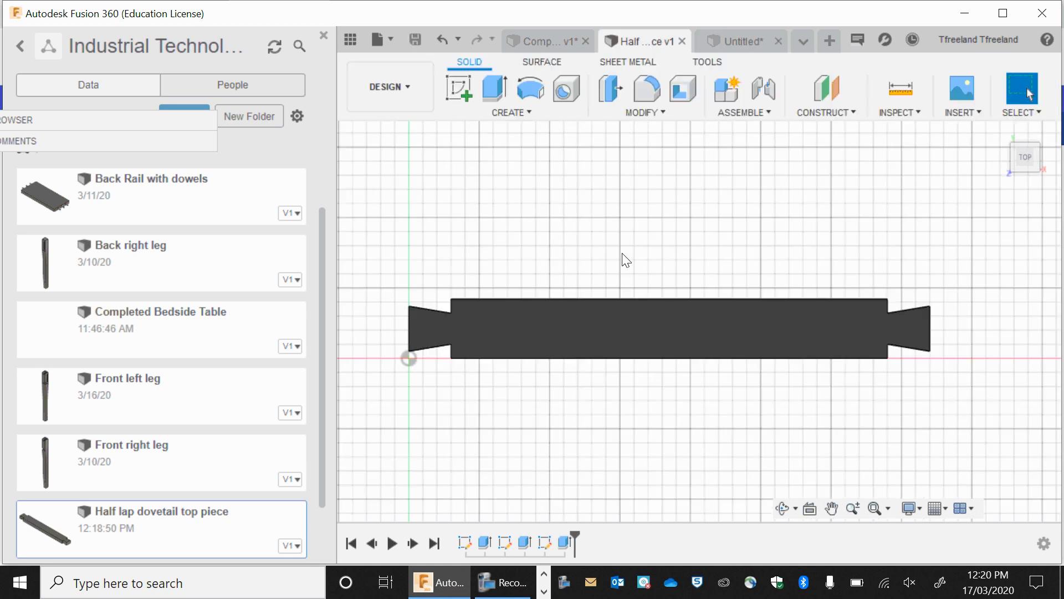
click(682, 41)
click(653, 43)
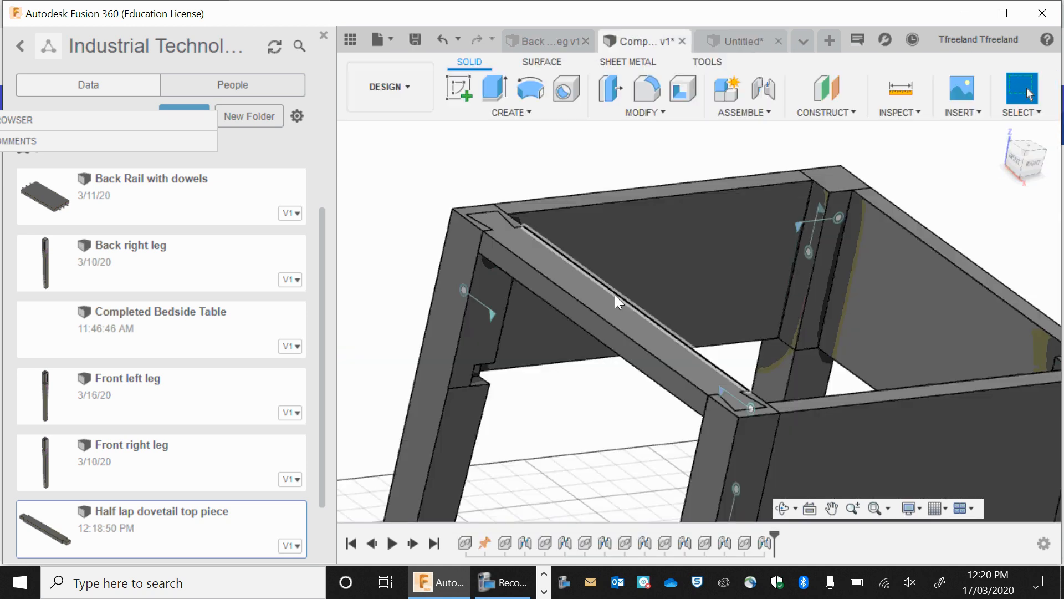
Measure the depth of the lower socket in the front leg
click(782, 508)
drag(700, 338, 607, 248)
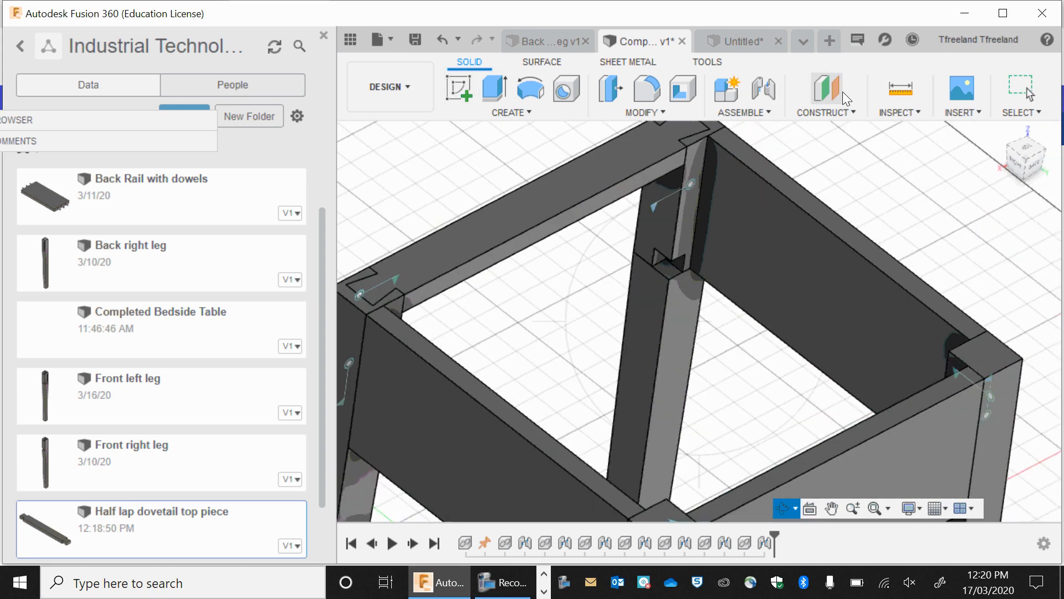
click(901, 89)
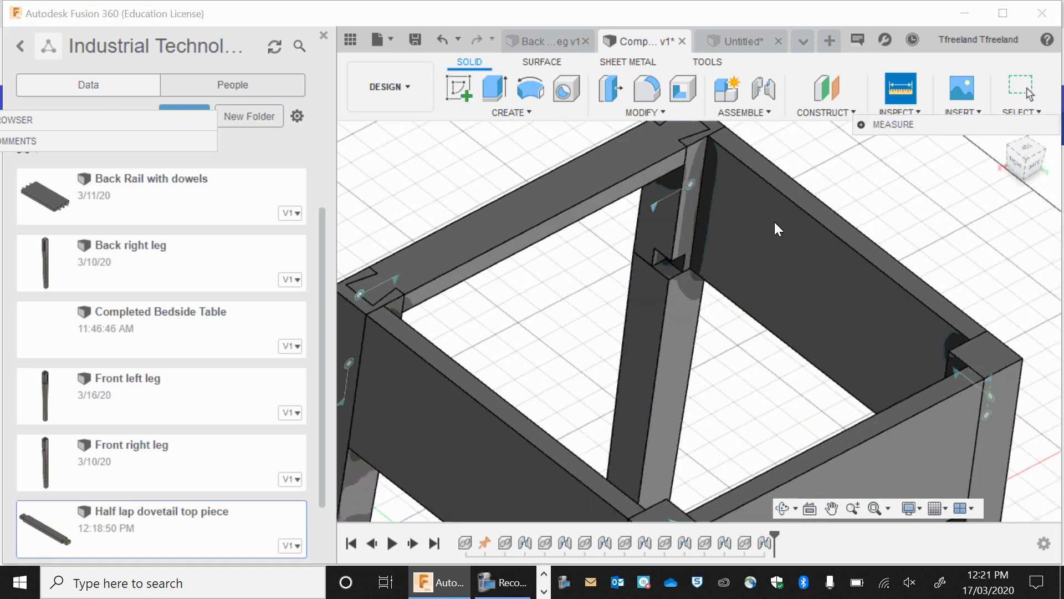
click(679, 273)
click(682, 278)
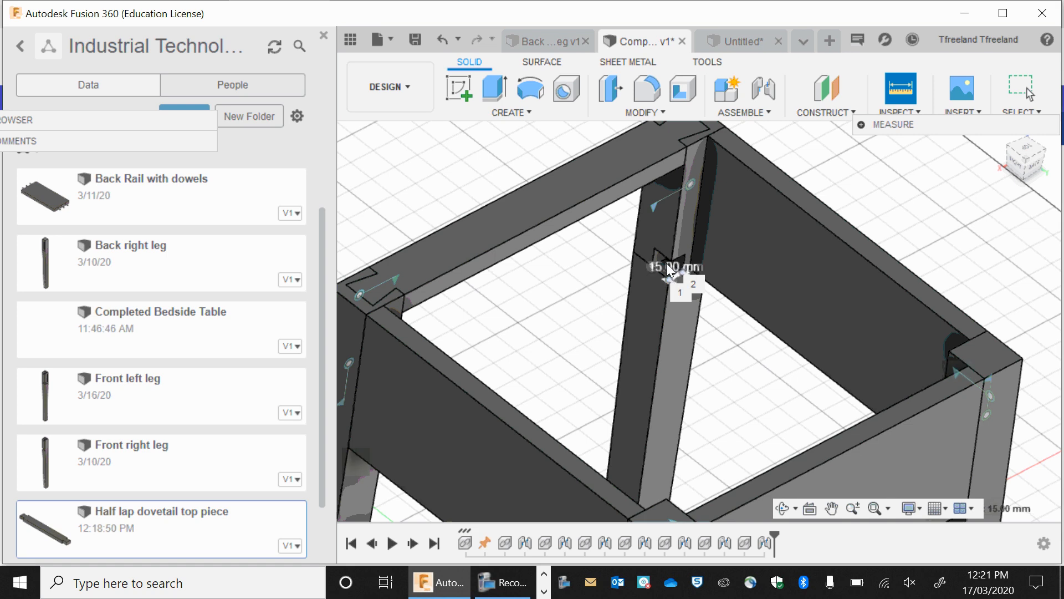
Return to the untitled rail design and sketch a 15 by 23 mm construction rectangle over the rail's origin end
click(746, 38)
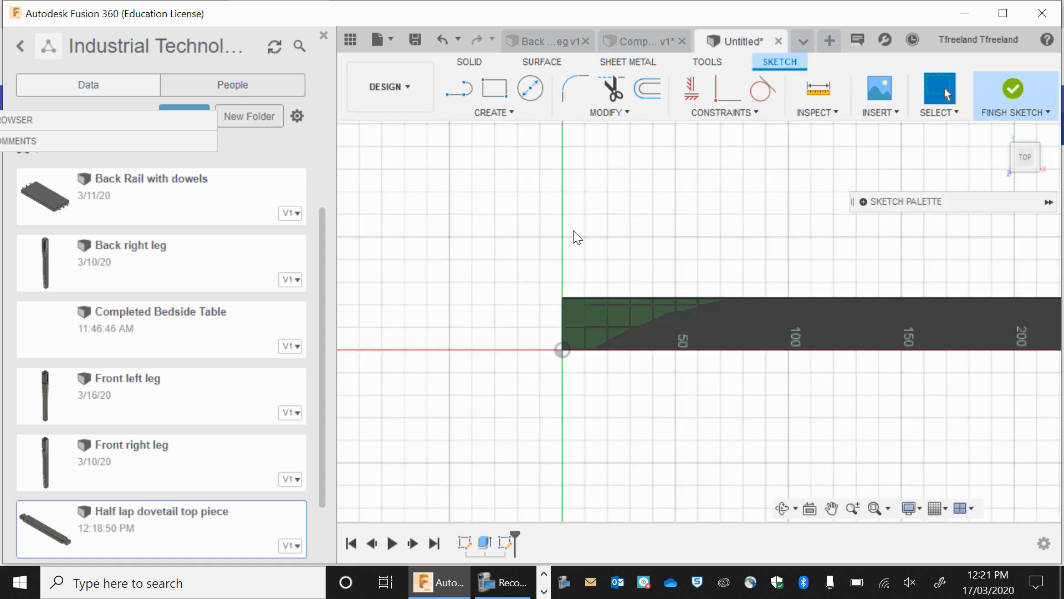
click(492, 87)
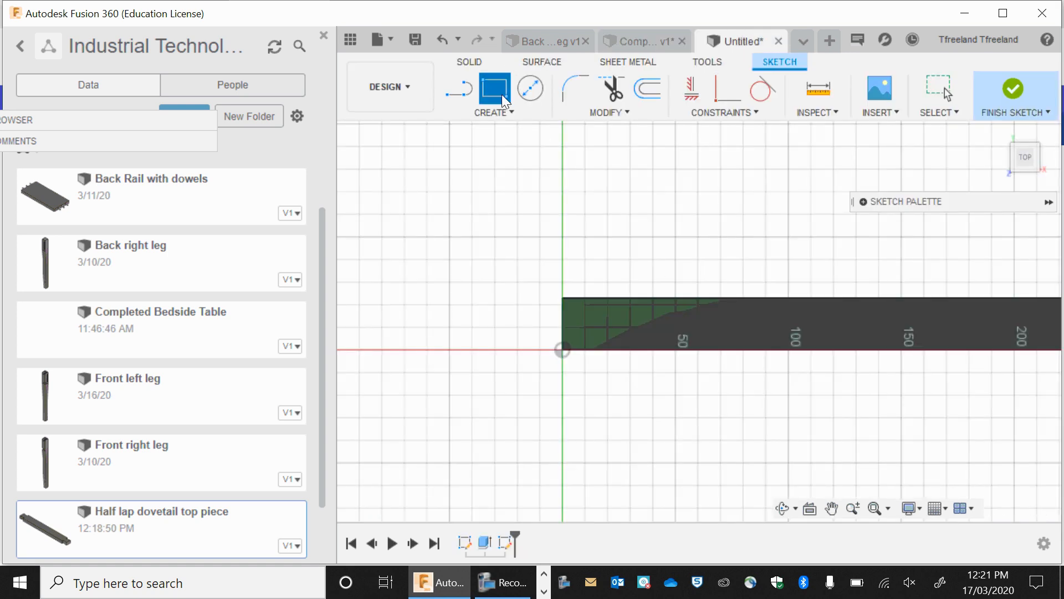
click(869, 203)
click(993, 324)
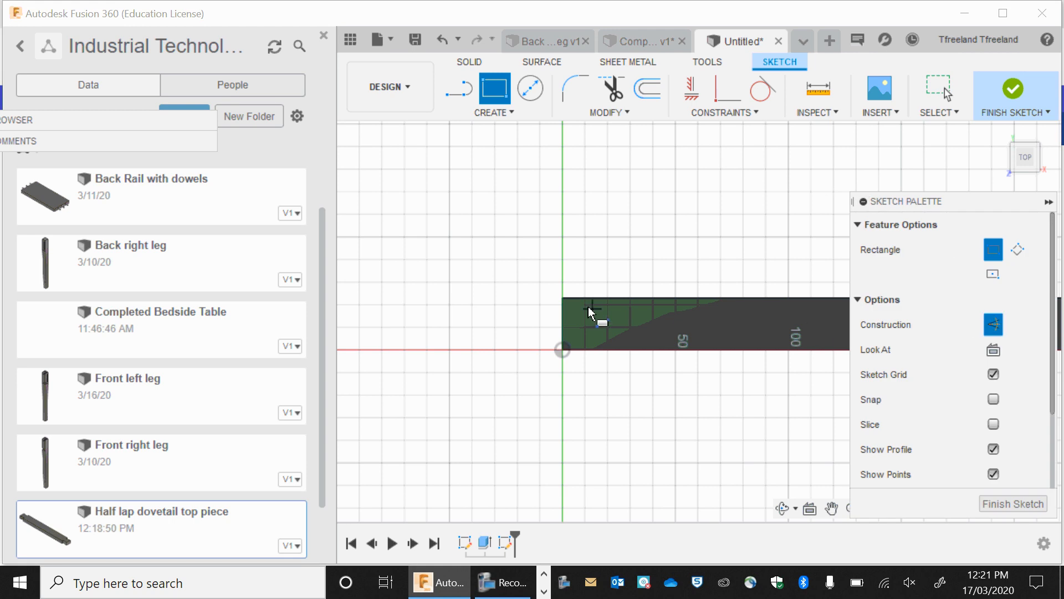
click(562, 298)
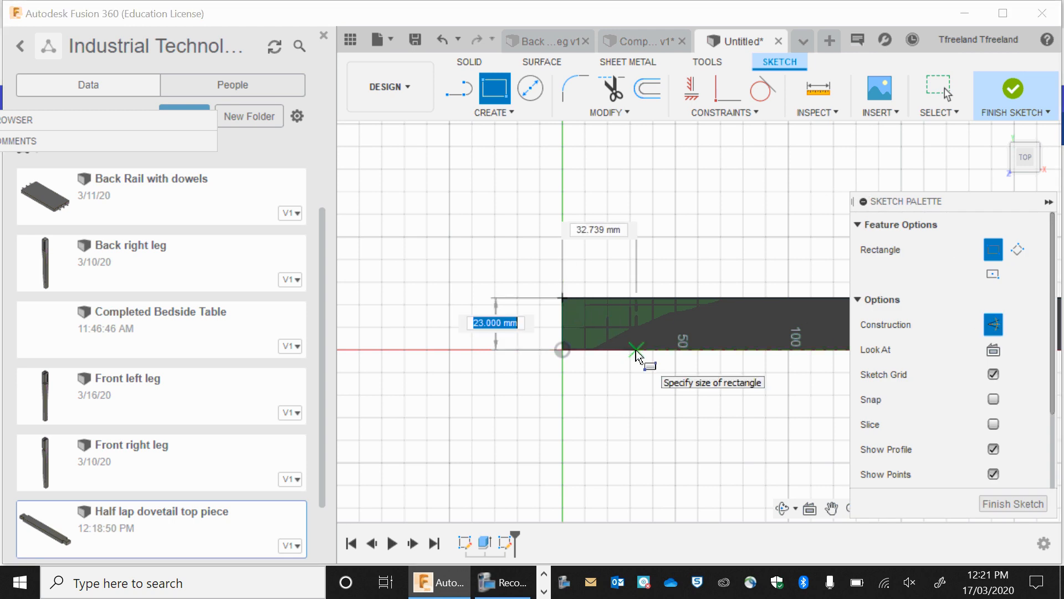
key(Tab)
text(1)
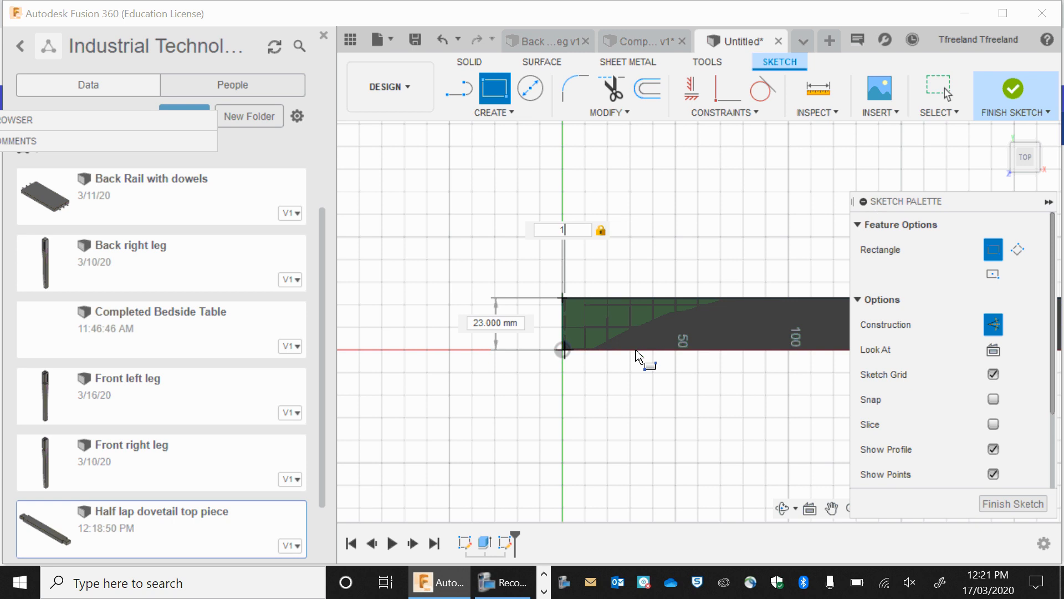
key(Return)
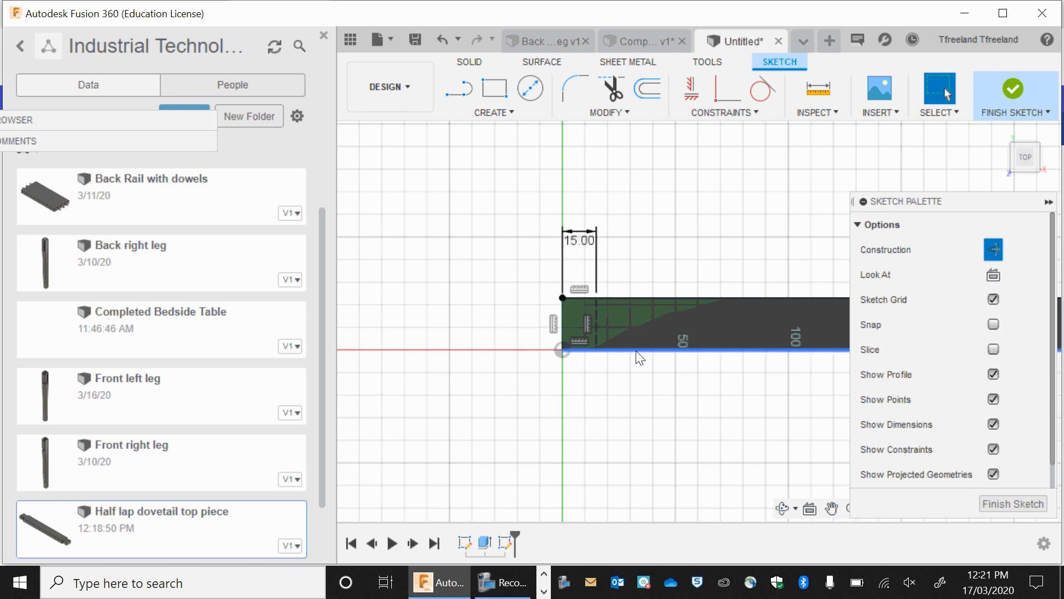
Sketch a solid-line 15 by 3 mm rectangle inside the construction rectangle, along the long edge opposite the origin
click(503, 99)
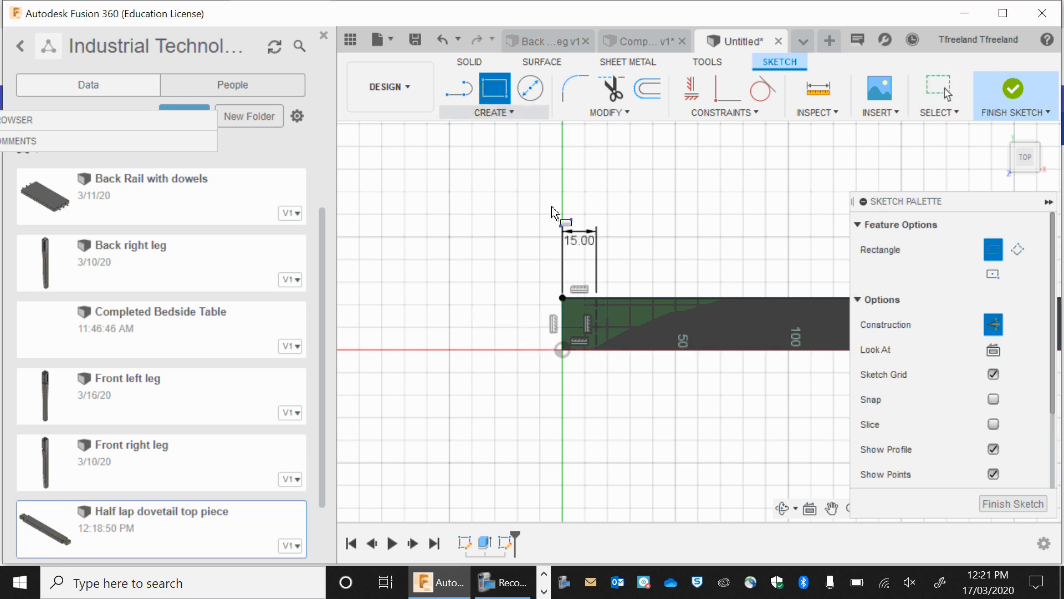
click(562, 298)
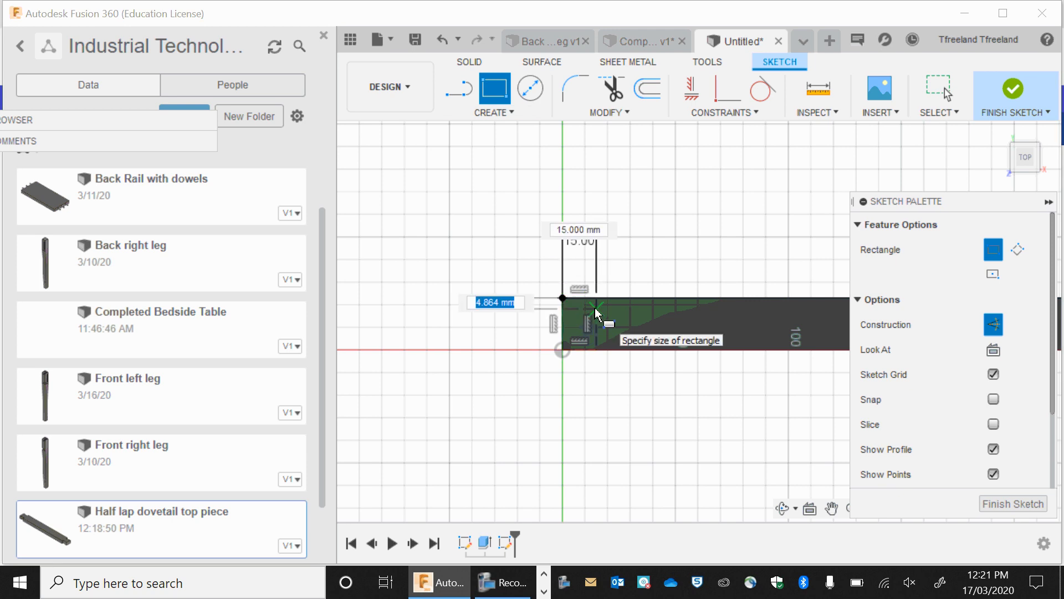
text(3)
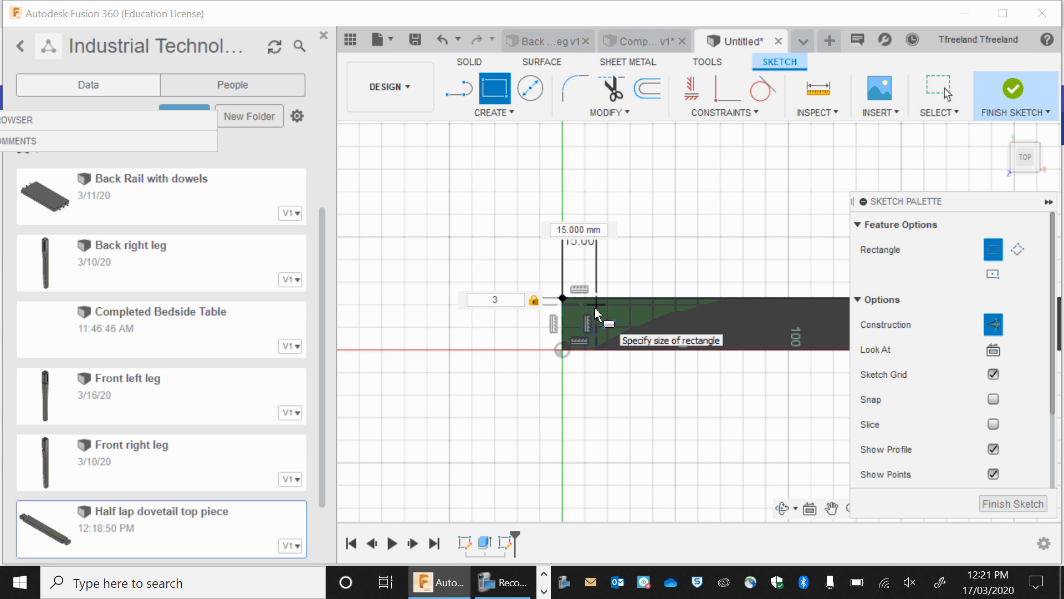
click(993, 325)
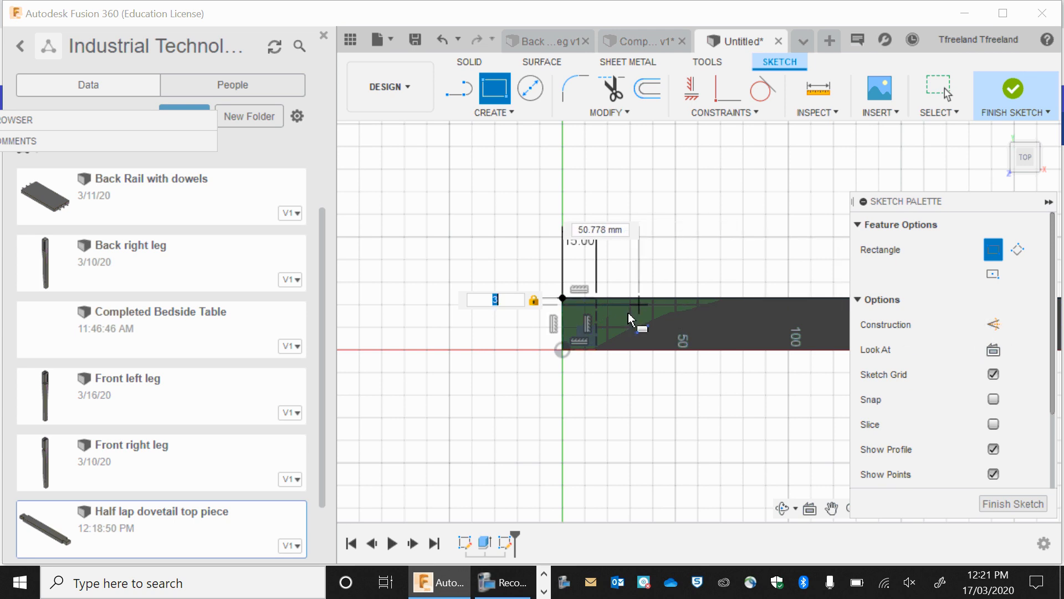
click(594, 309)
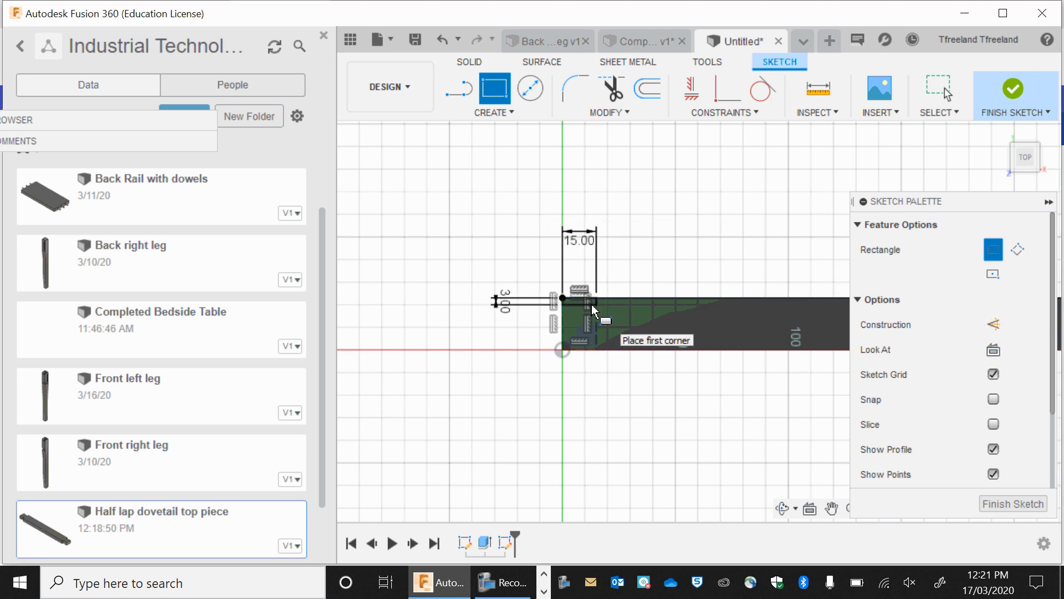
Finish the sketch and extrude the 15 by 3 mm profile -19 mm to cut the notch at the origin end
scroll(576, 291, up, 5)
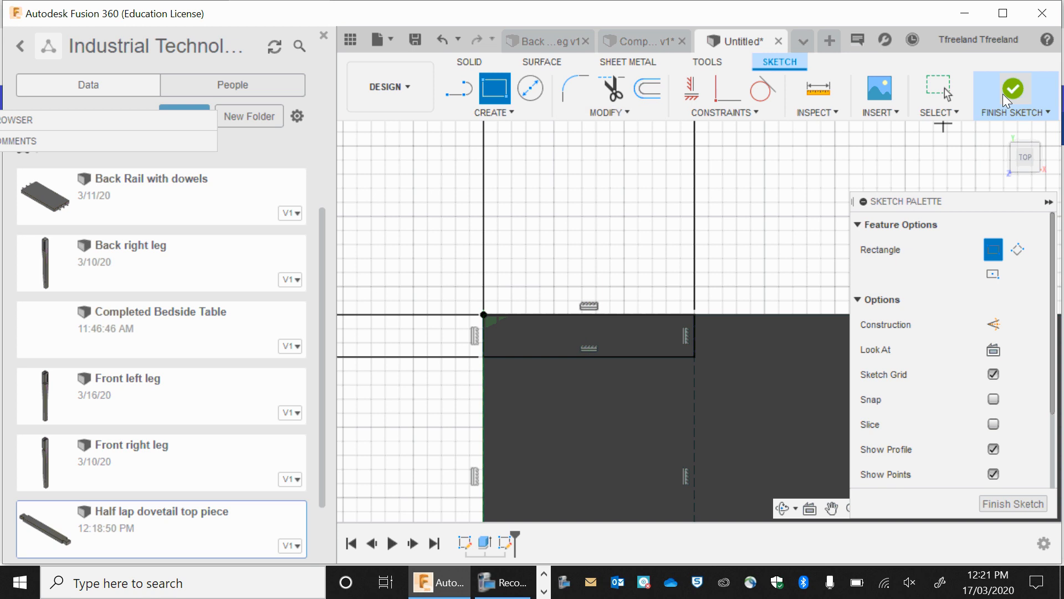
click(1004, 95)
click(647, 347)
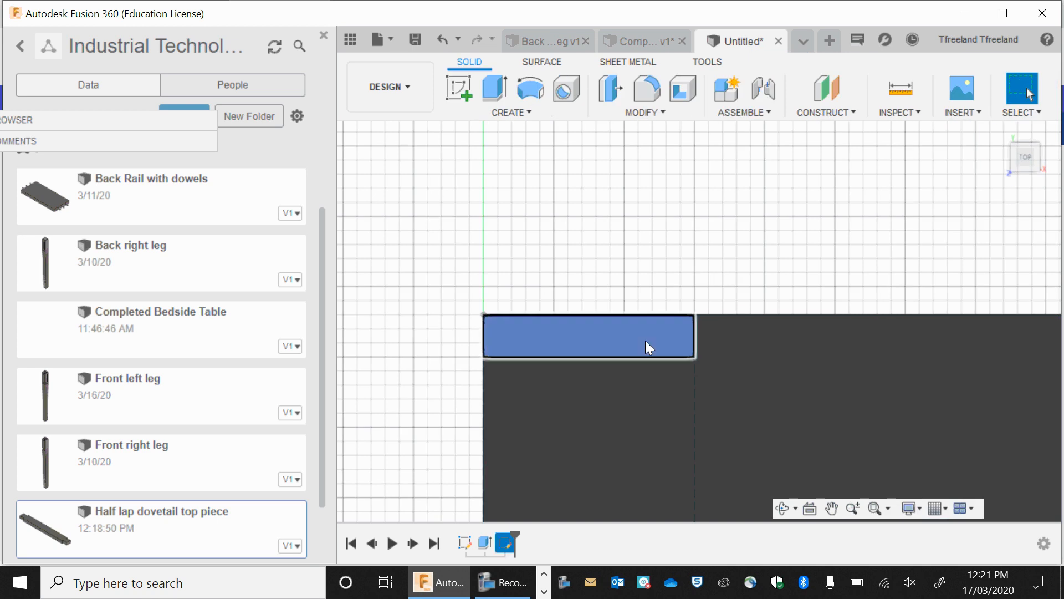
click(490, 88)
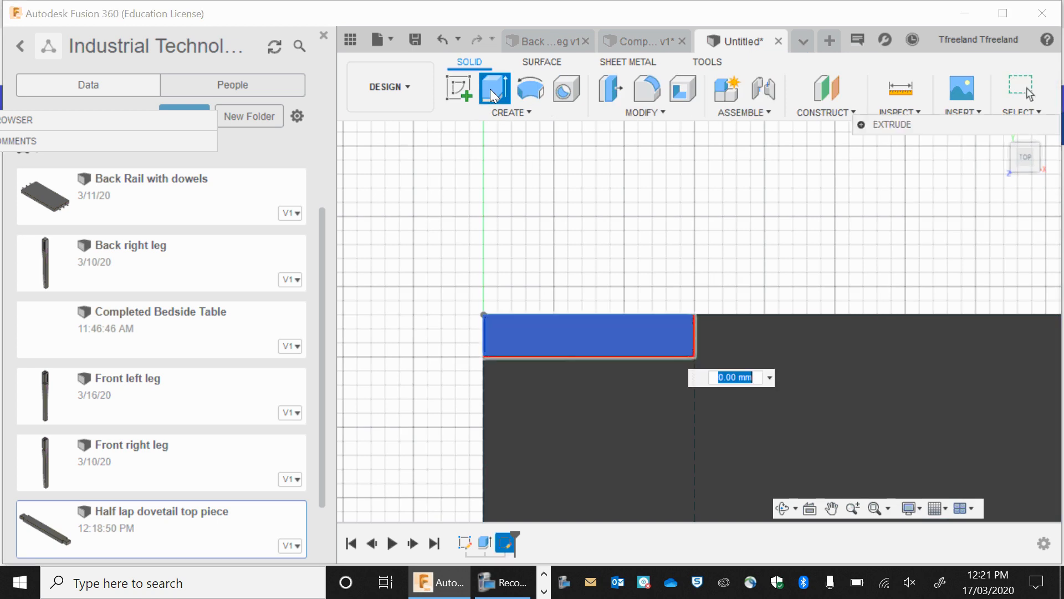
key(BackSpace)
text(-19)
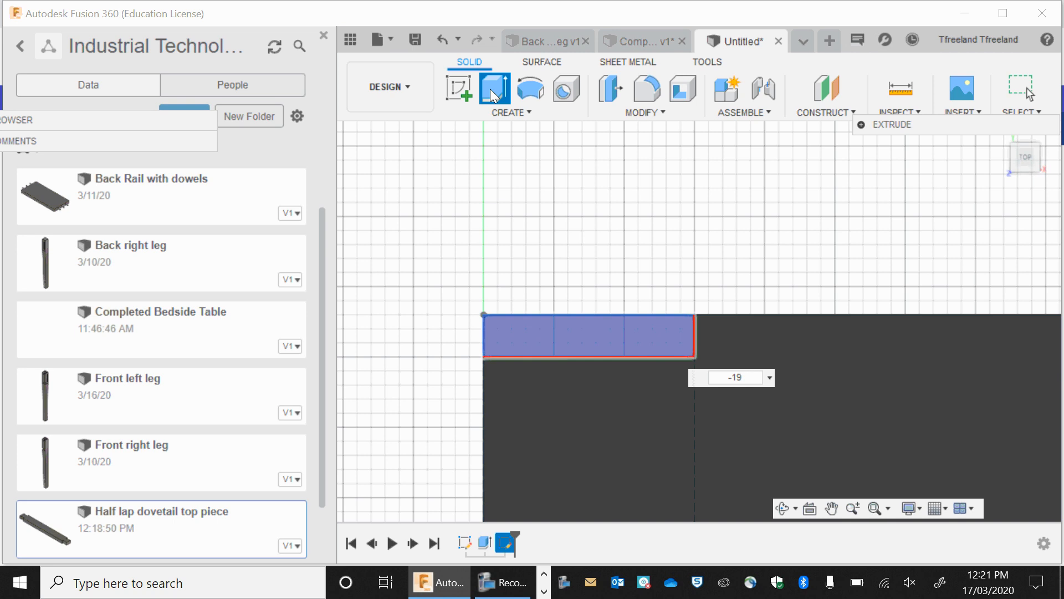
key(Return)
Start a sketch on the rail's upper face and draw a 15 by 23 mm construction rectangle over the end away from the origin
scroll(732, 353, down, 3)
scroll(740, 350, down, 3)
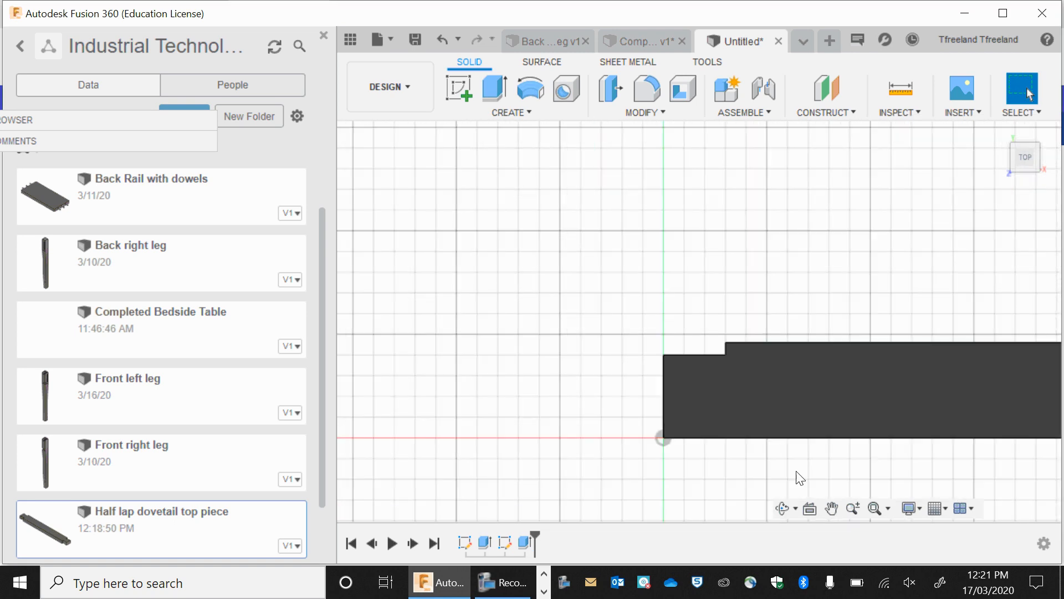
scroll(845, 441, down, 2)
click(832, 511)
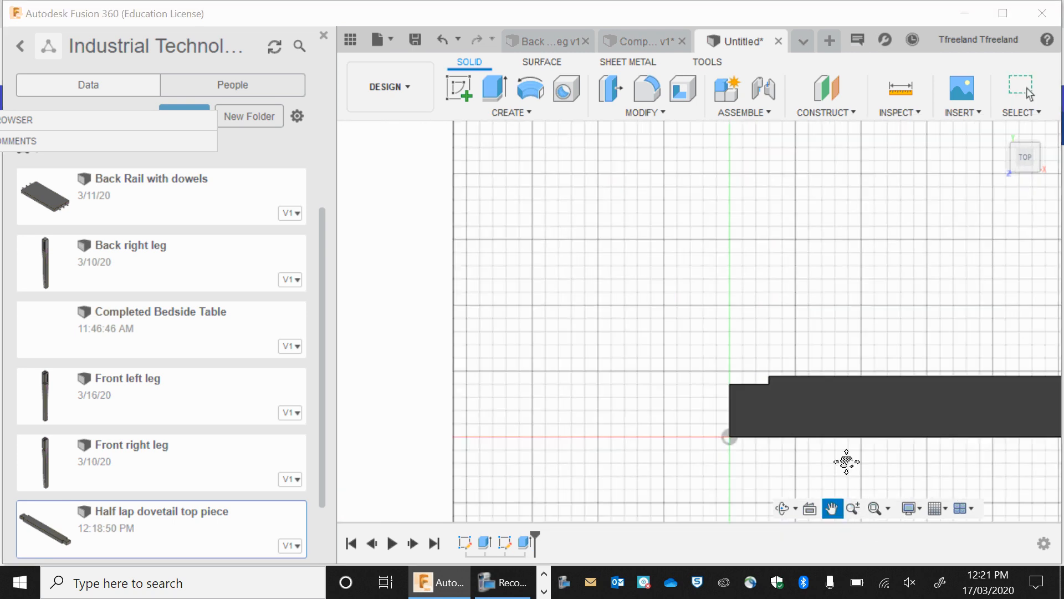
drag(822, 414, 438, 397)
drag(800, 373, 485, 397)
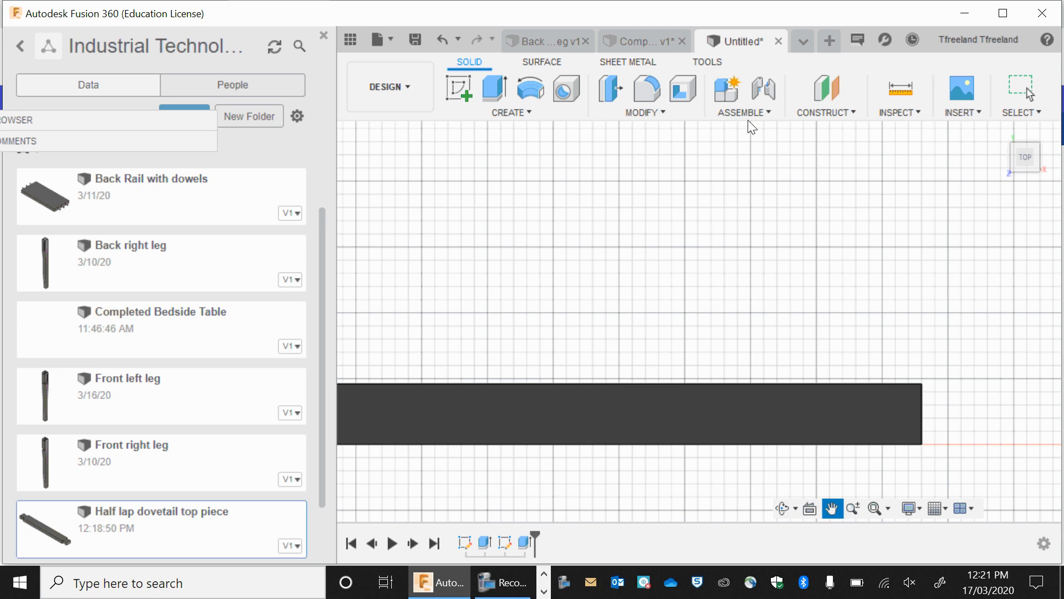
click(459, 89)
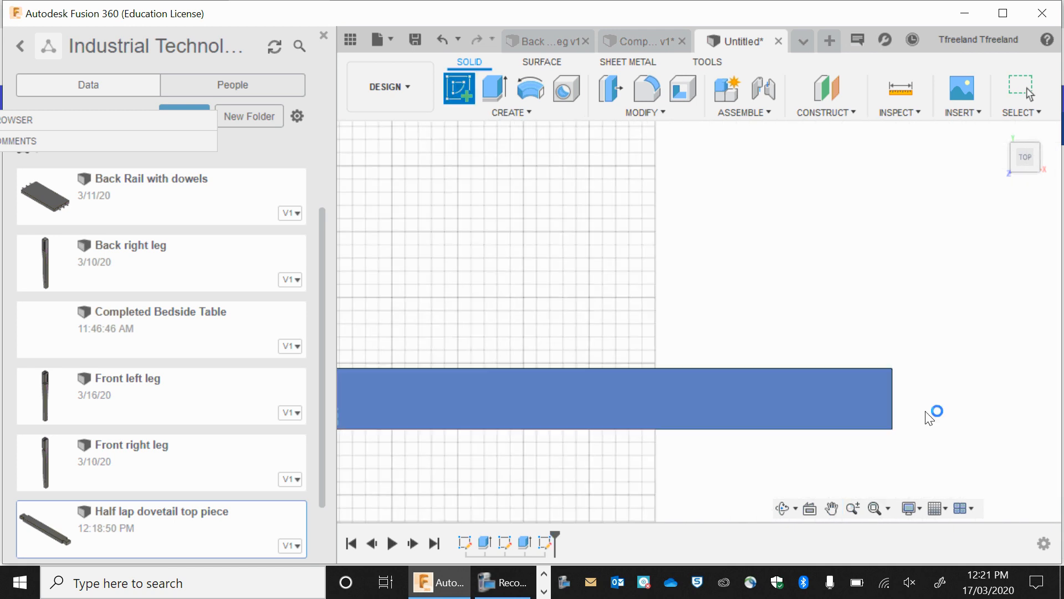
click(933, 410)
click(494, 88)
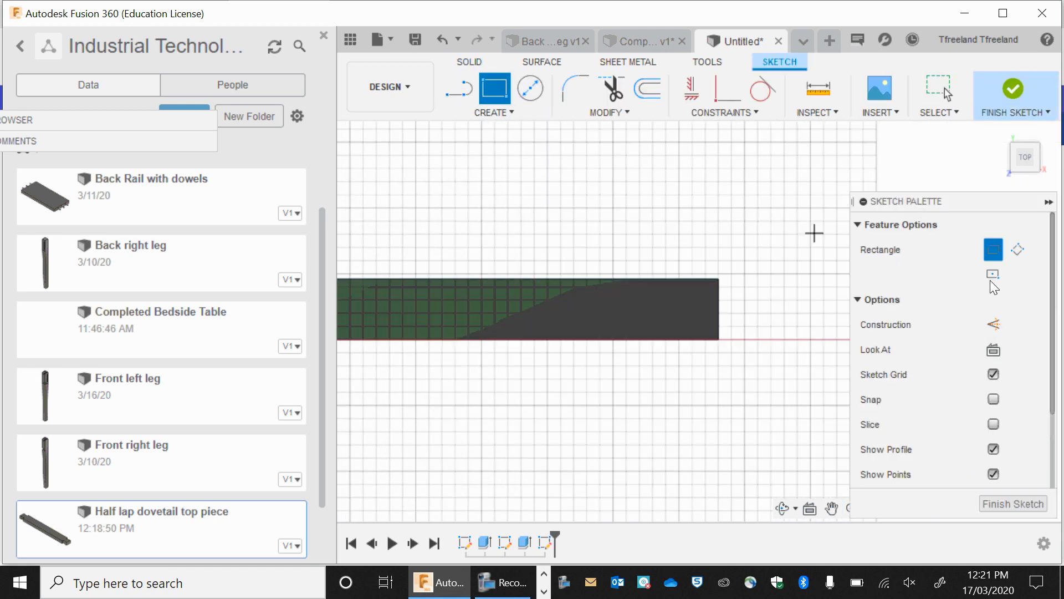
click(994, 327)
click(719, 279)
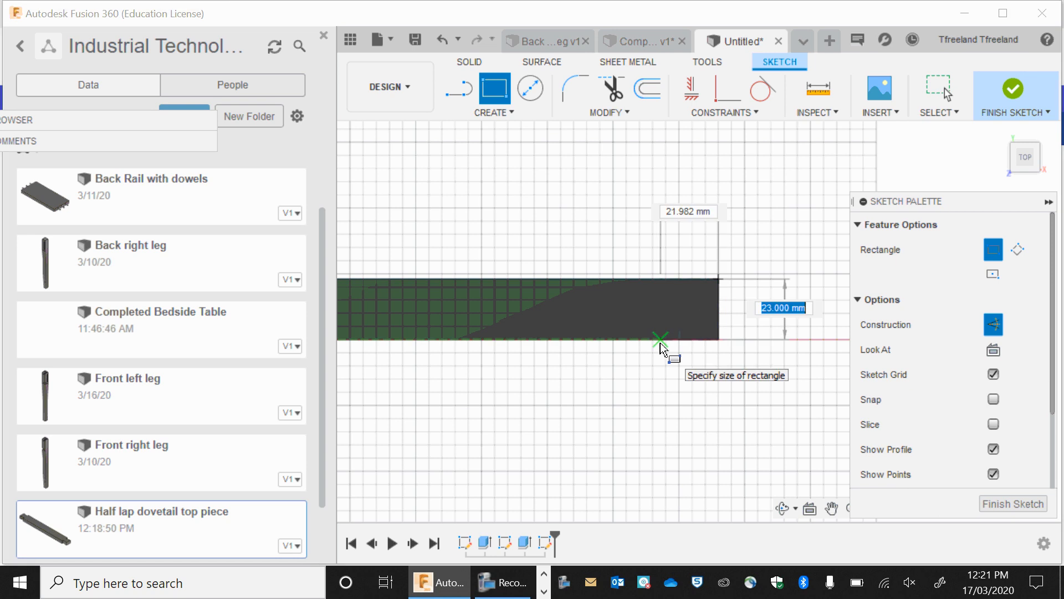
text(15)
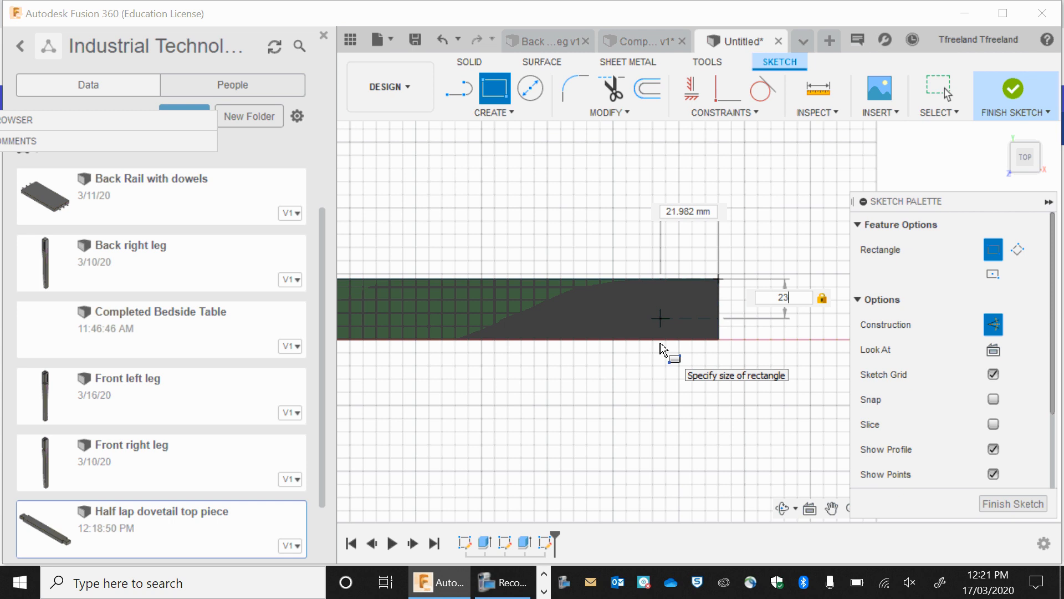
key(Tab)
text(15)
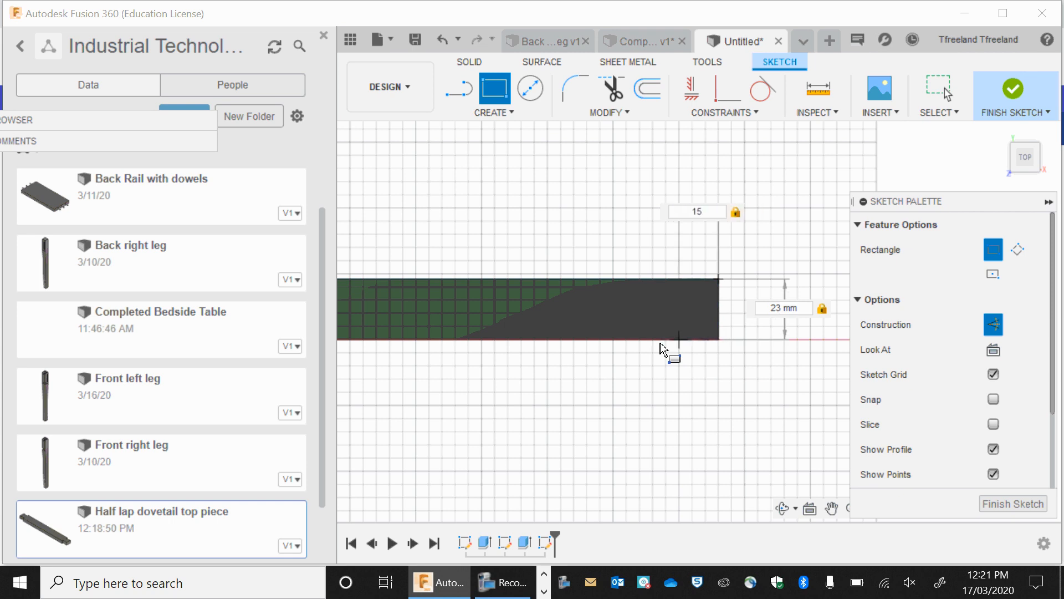
key(Return)
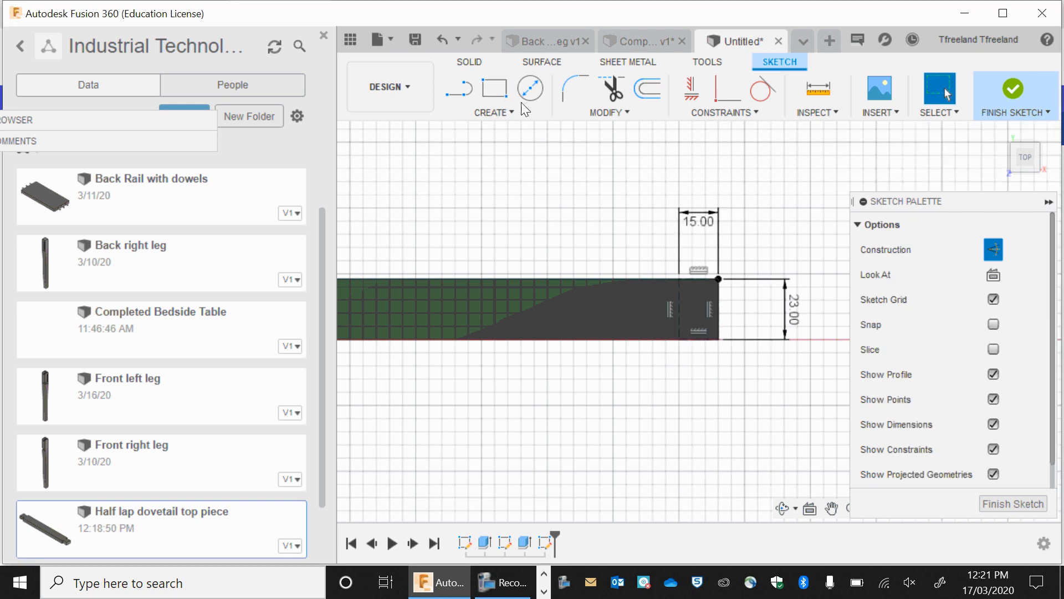
Sketch a solid-line 15 by 3 mm rectangle at the far end, along the same long edge as the first notch
click(503, 98)
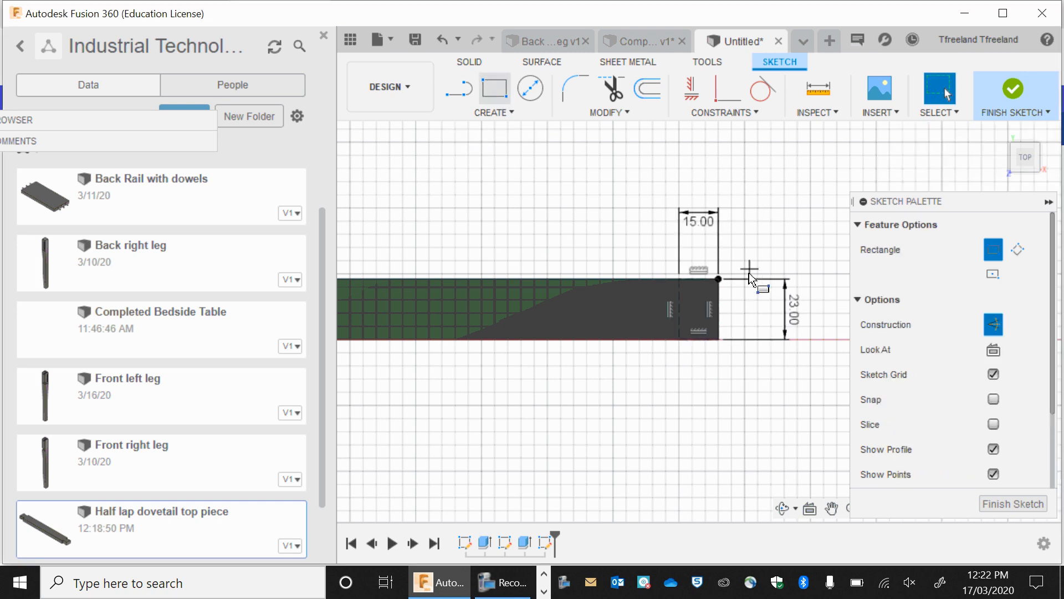
click(997, 327)
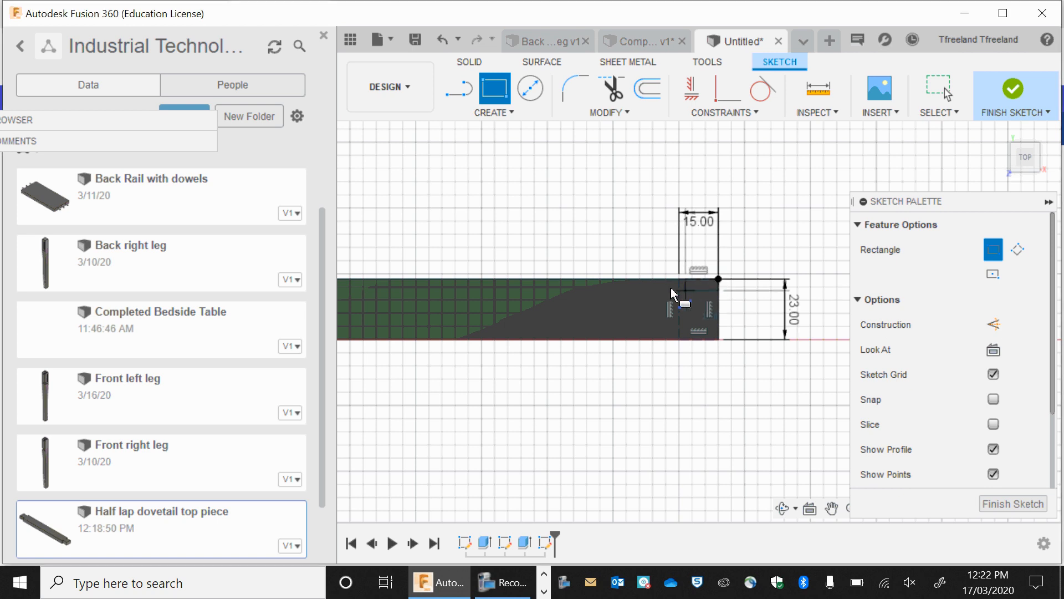
click(719, 279)
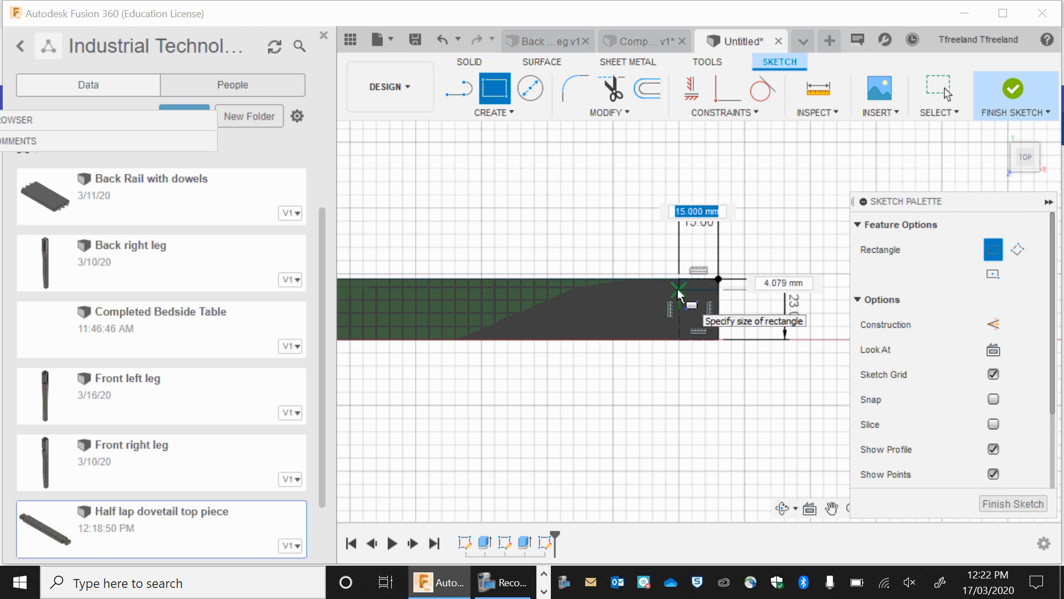
key(Tab)
text(3)
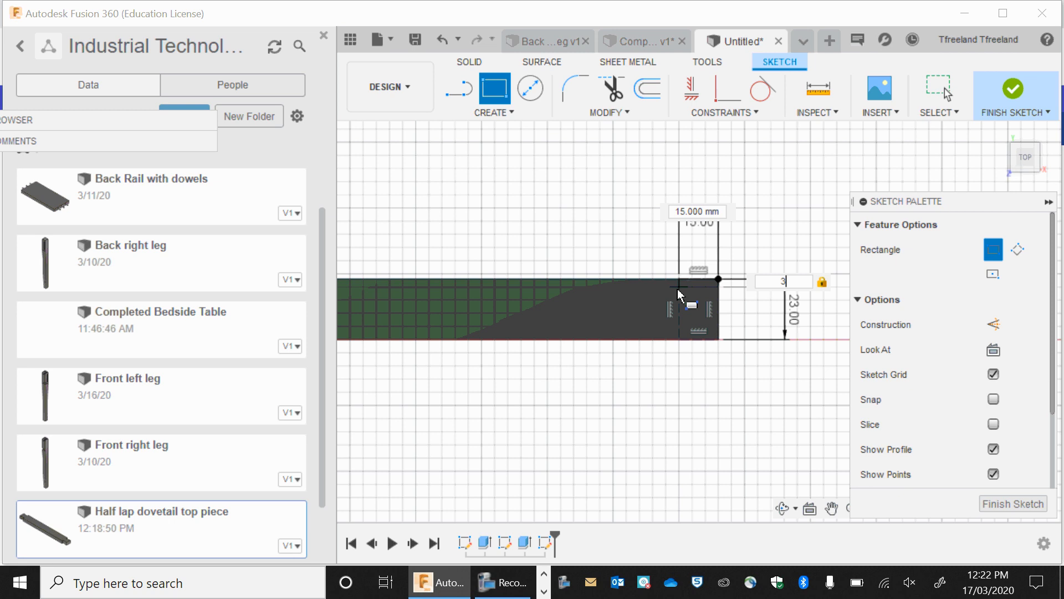
key(Return)
key(Escape)
Finish the sketch and extrude the 15 by 3 mm profile -19 mm to cut the notch at the rail's far end
scroll(683, 283, up, 5)
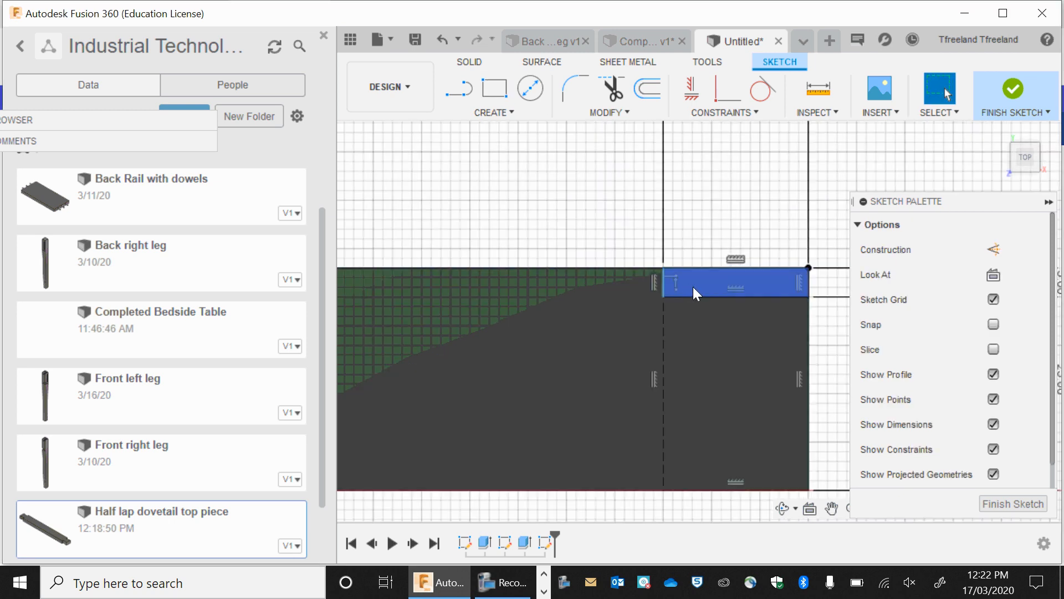
click(1015, 88)
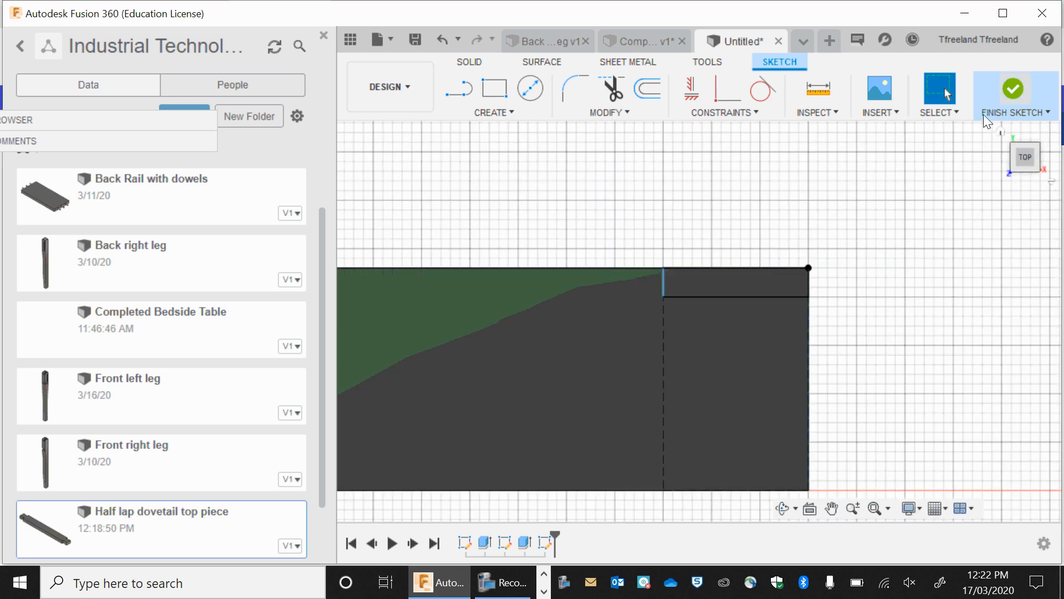
click(721, 284)
key(e)
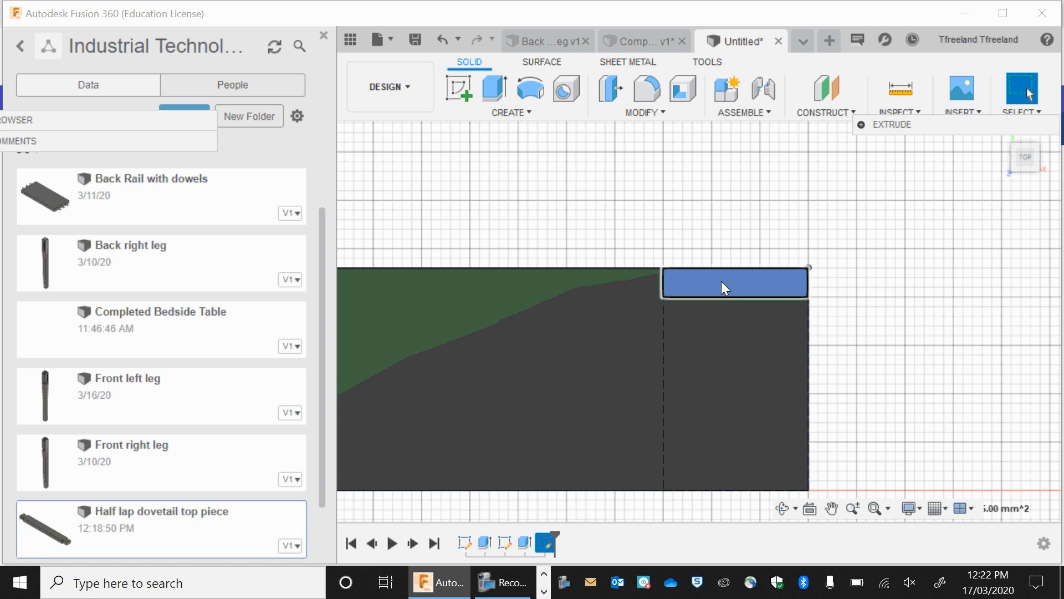
text(-8)
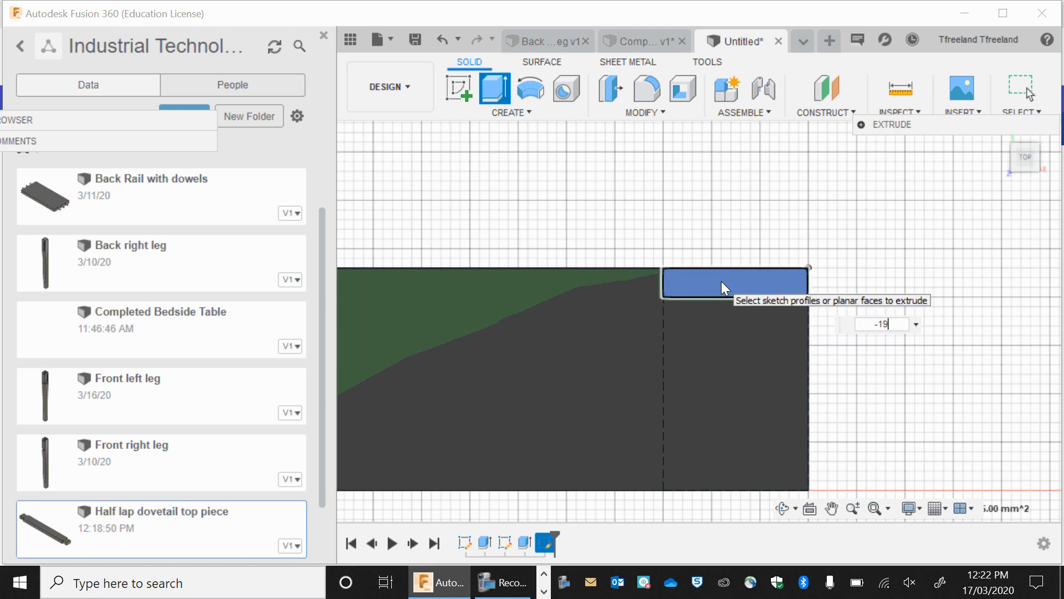
key(Return)
scroll(709, 281, down, 10)
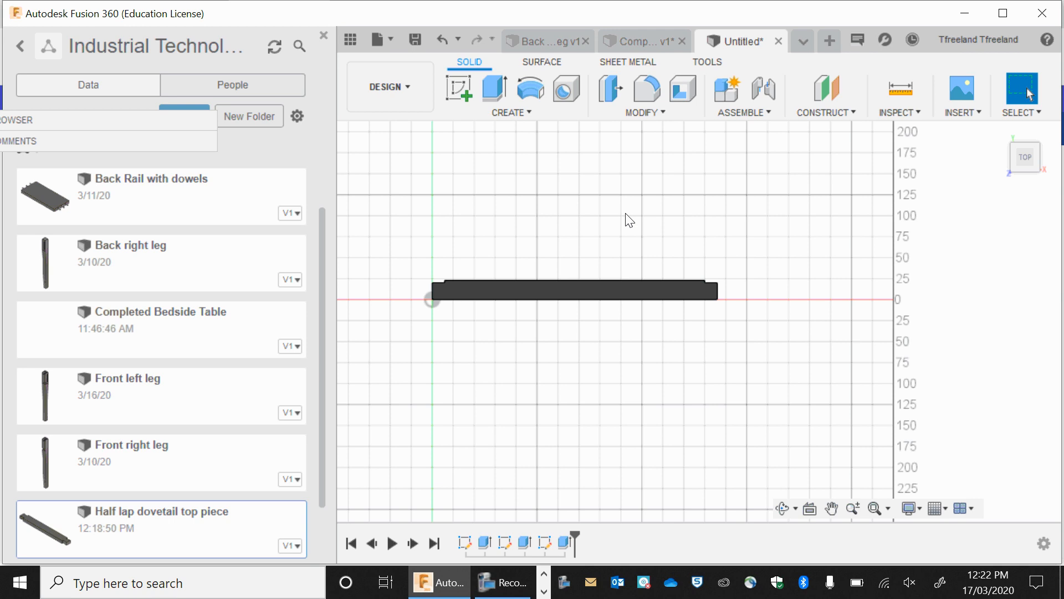
Save the rail design as "Stopped housing joint bottom rail" in the Bedside Table folder
click(417, 39)
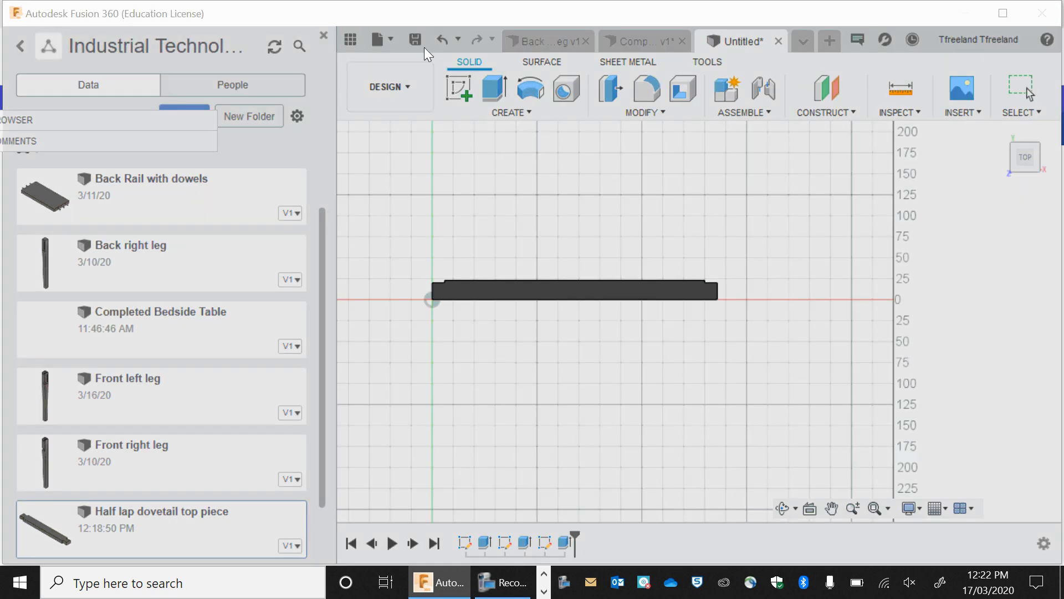
text(S)
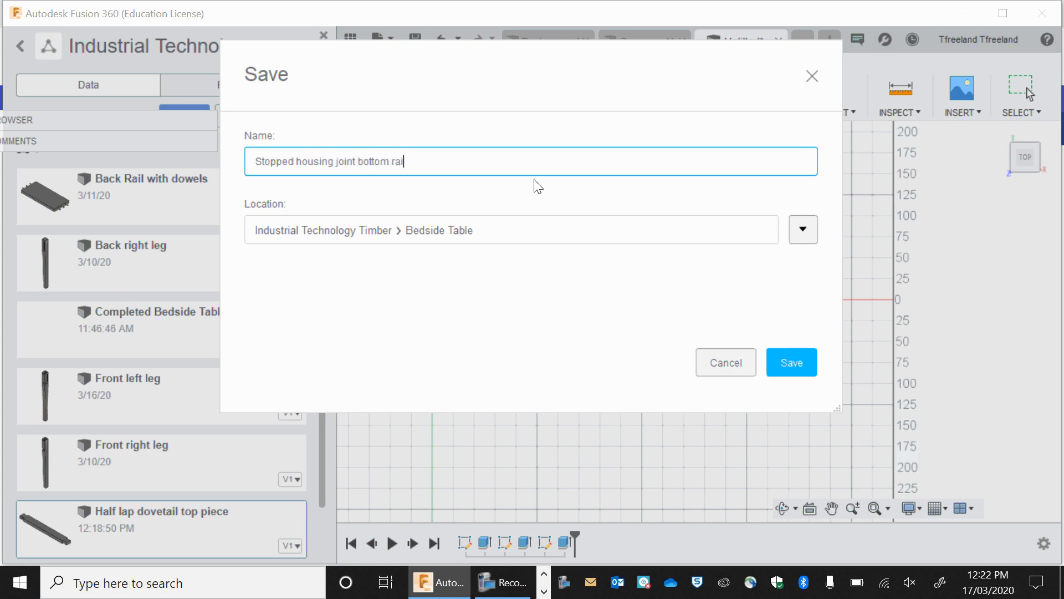
key(Return)
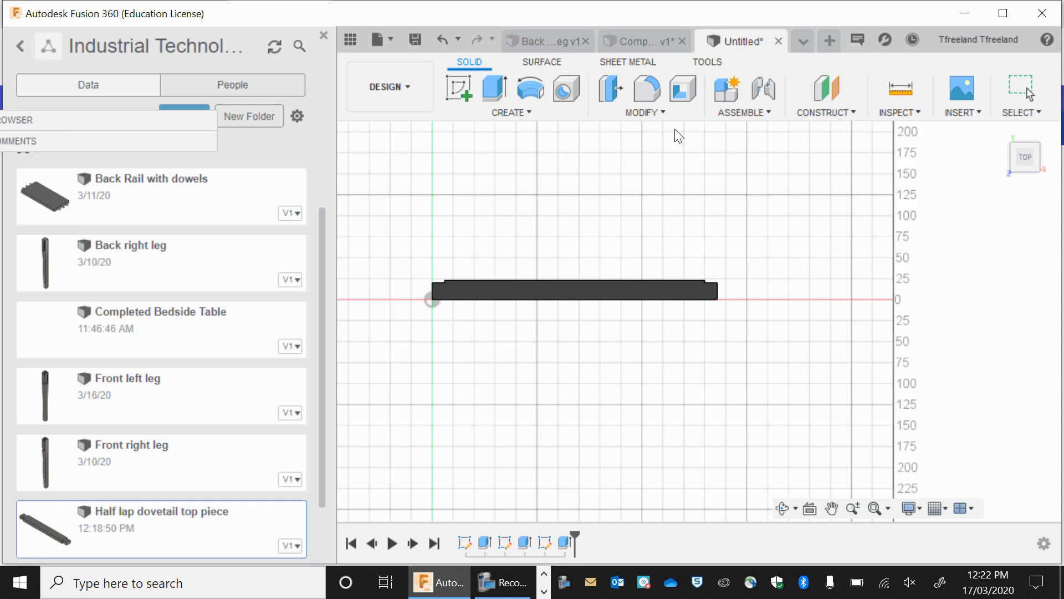
Insert the stopped housing joint bottom rail into the Completed Bedside Table assembly and move it about 97, -343, 189 mm, clear of the frame
click(630, 37)
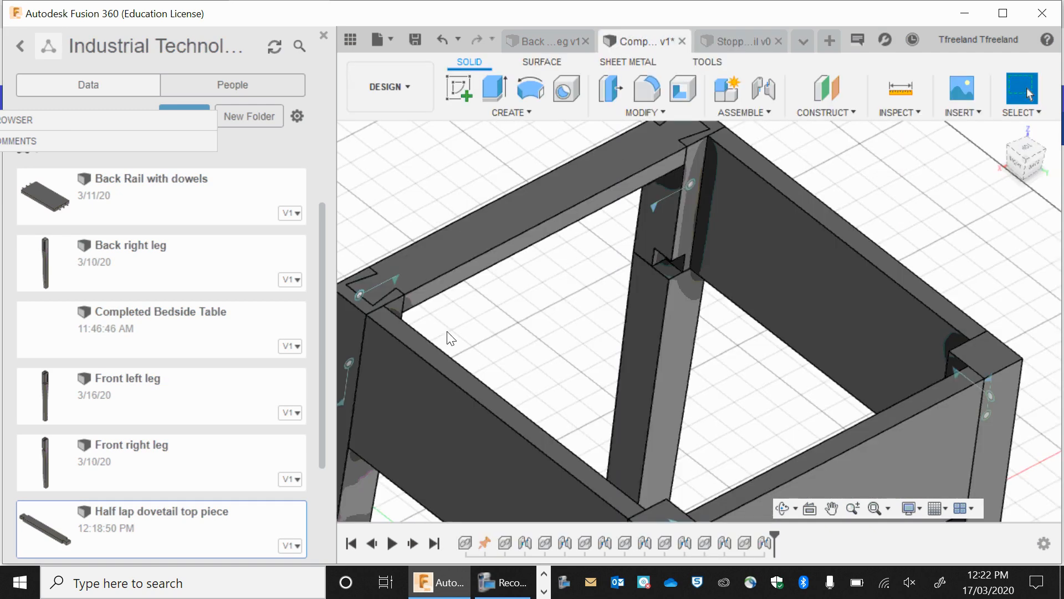
scroll(138, 468, down, 2)
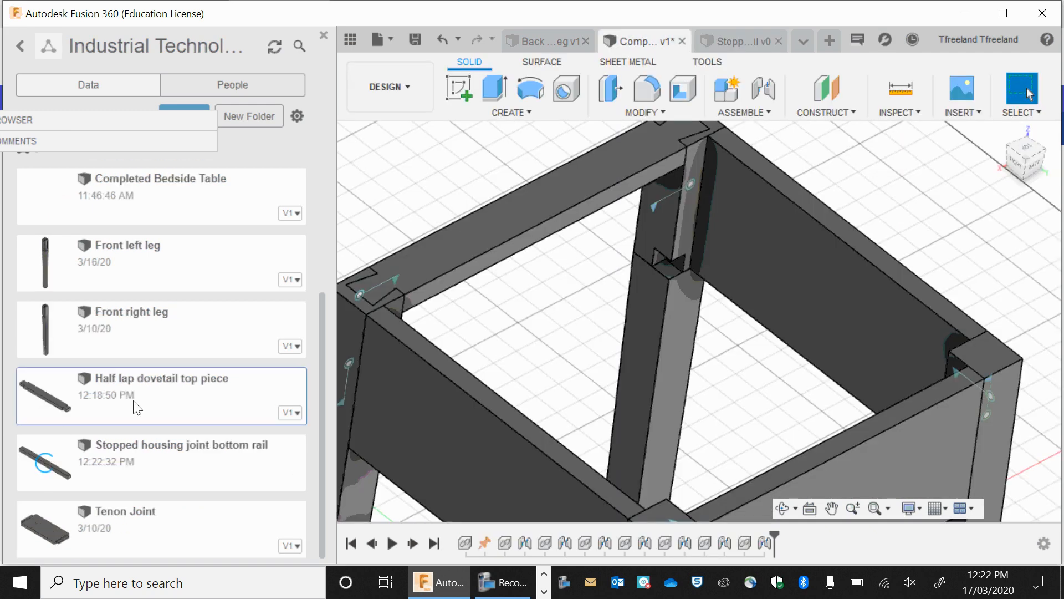
click(145, 459)
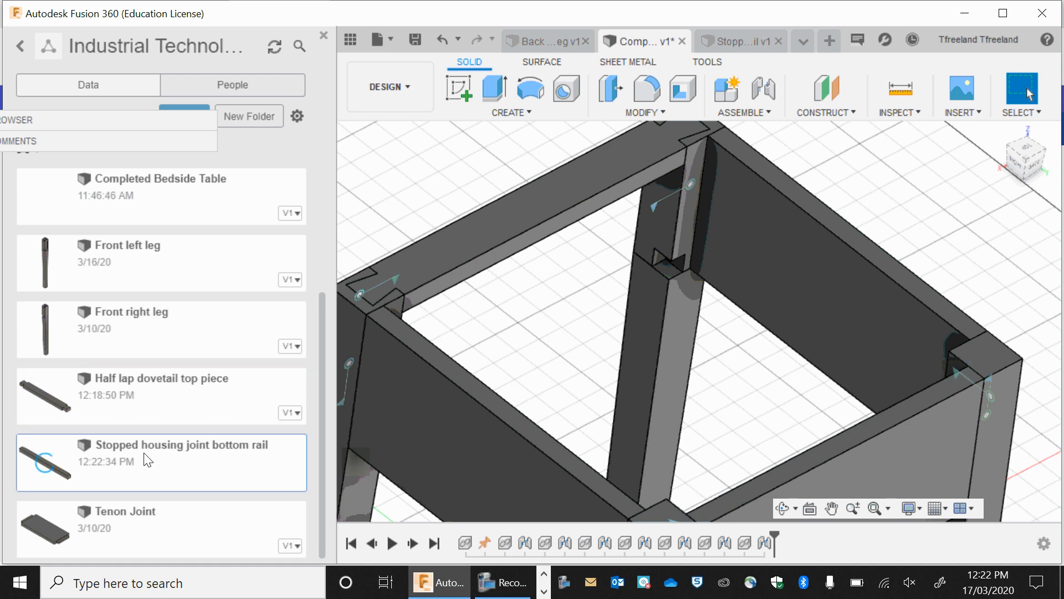
right_click(145, 459)
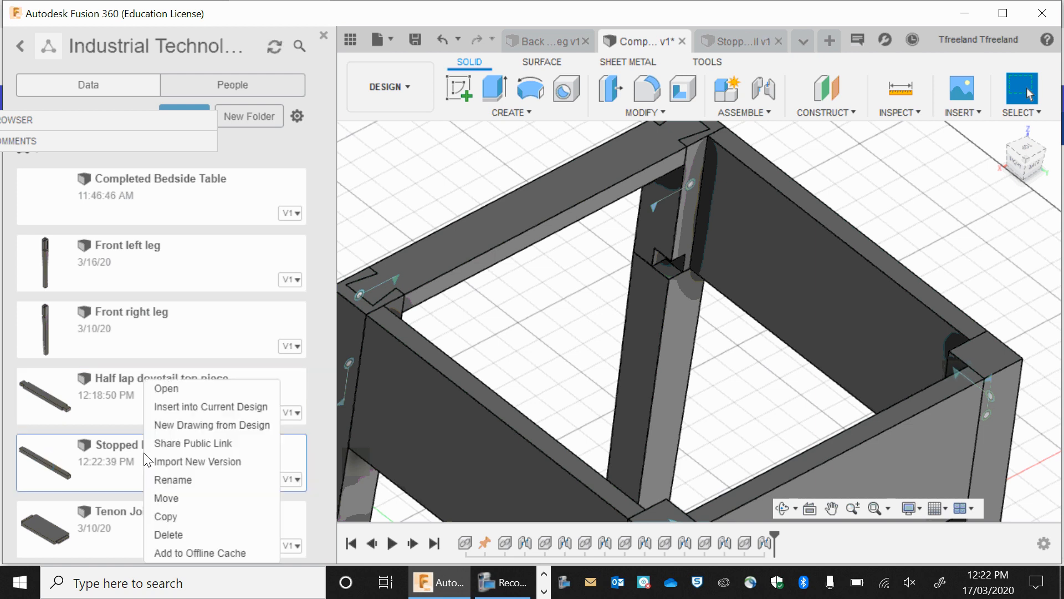
click(181, 410)
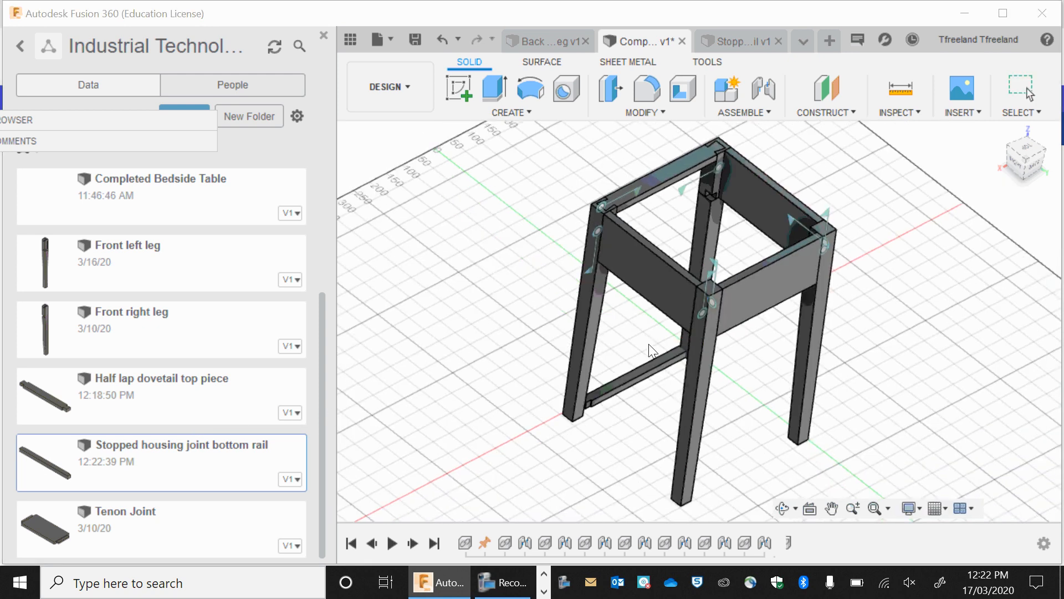
drag(645, 370, 513, 246)
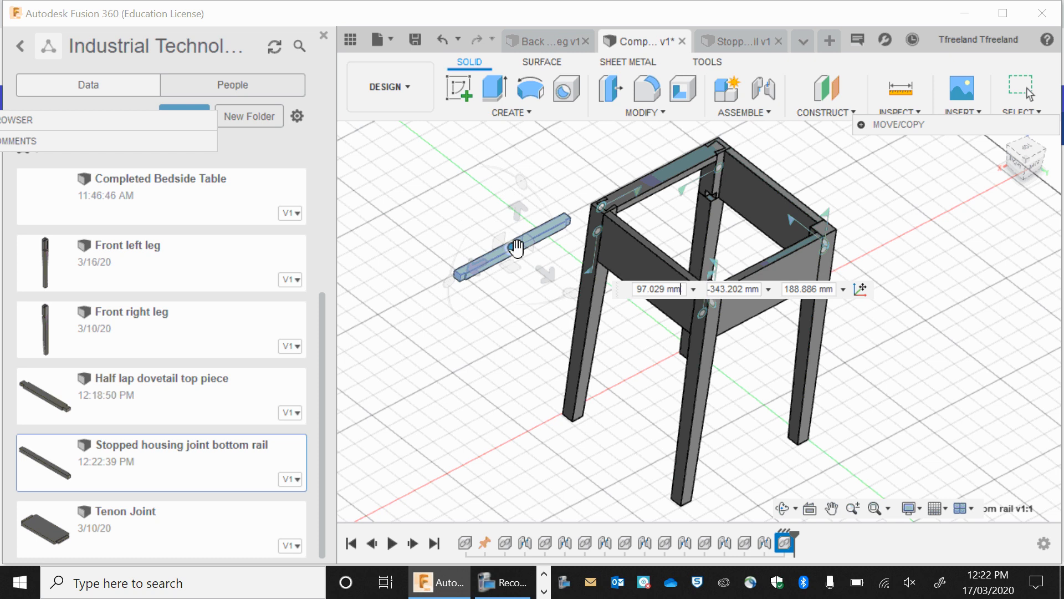
Rotate the inserted rail -180 degrees about its length and accept the placement
scroll(472, 252, up, 3)
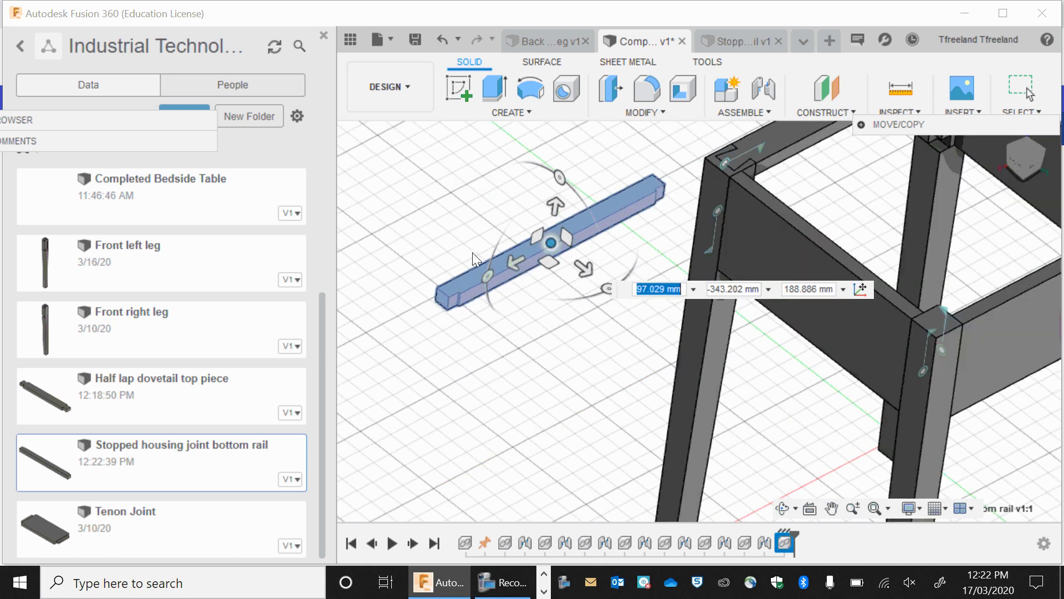
drag(559, 178, 540, 321)
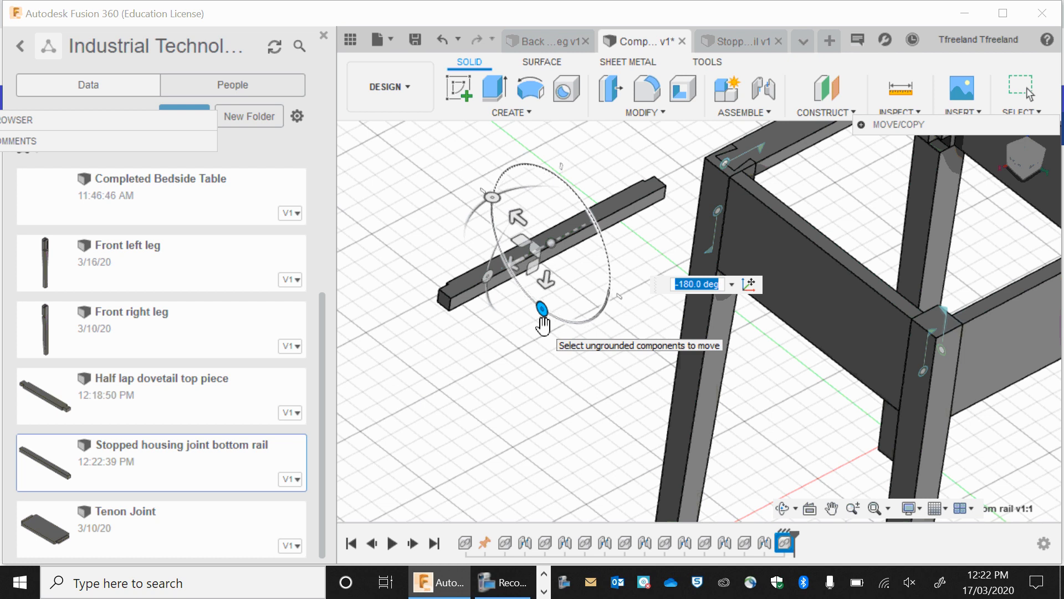
key(Return)
Join the rail's notched end face to the inner face of the front leg's stopped socket with a Revolute joint
scroll(444, 304, up, 5)
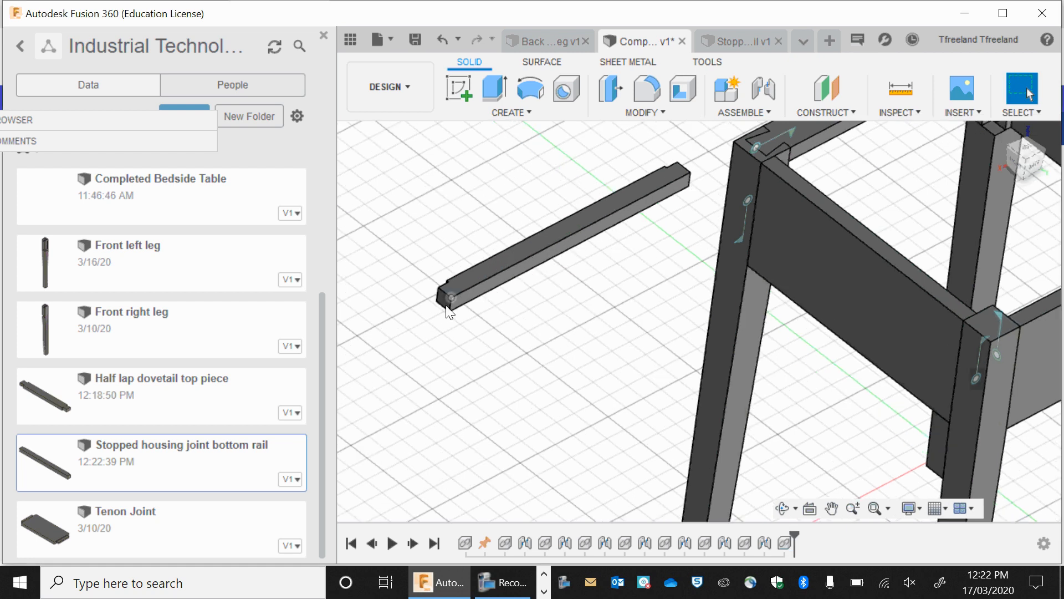
click(443, 302)
scroll(456, 297, down, 5)
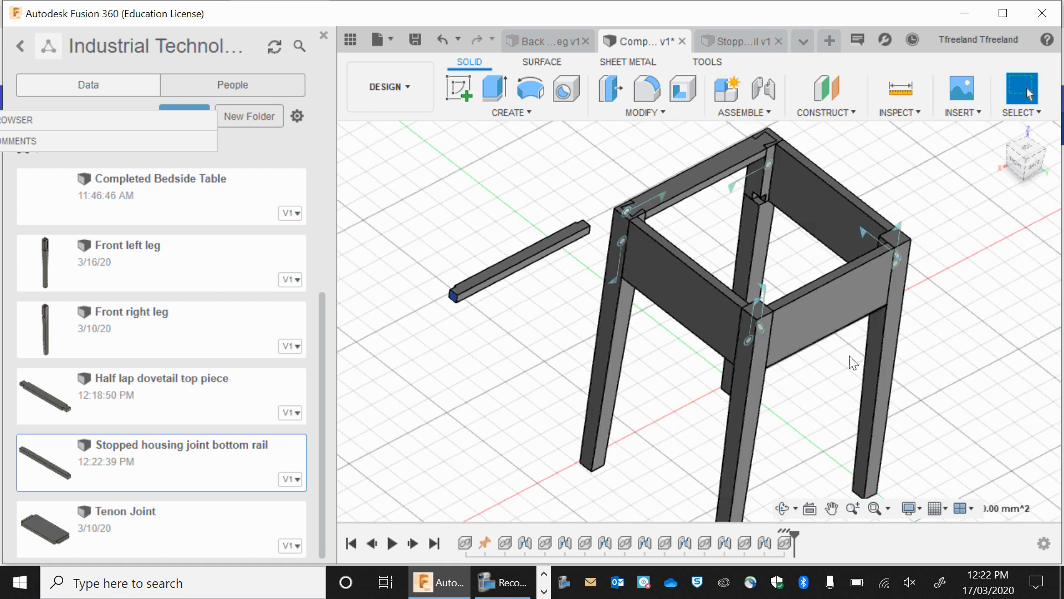
click(782, 508)
drag(728, 292, 630, 286)
scroll(671, 206, up, 5)
scroll(672, 206, up, 5)
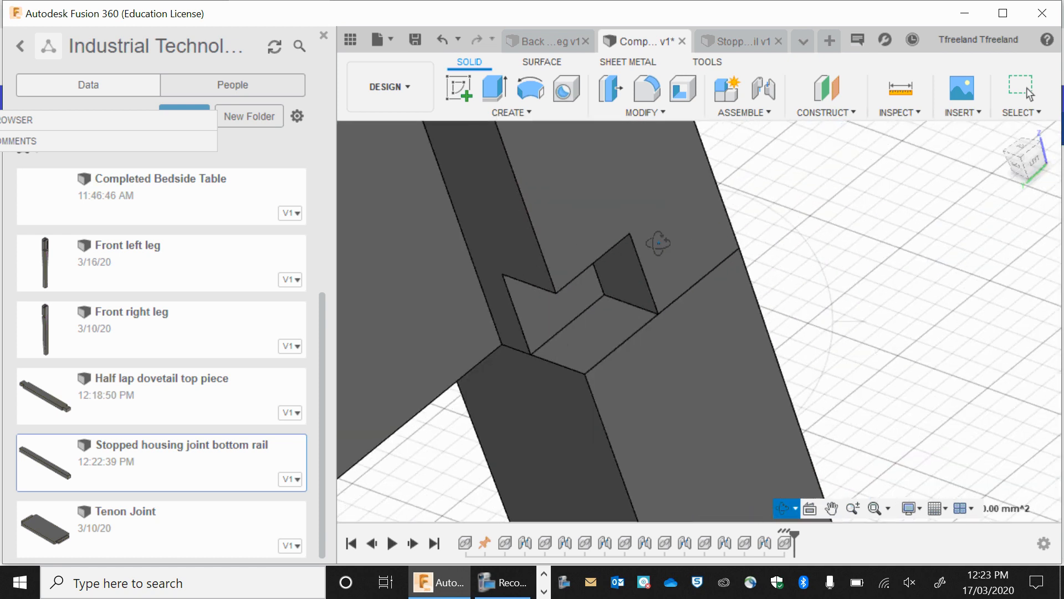
key(Escape)
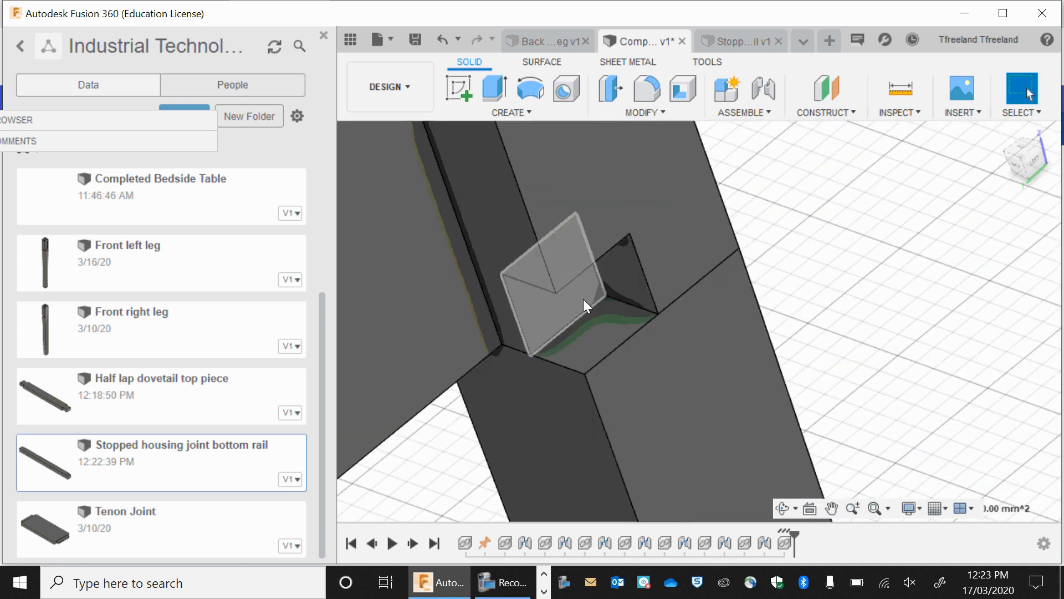
click(583, 298)
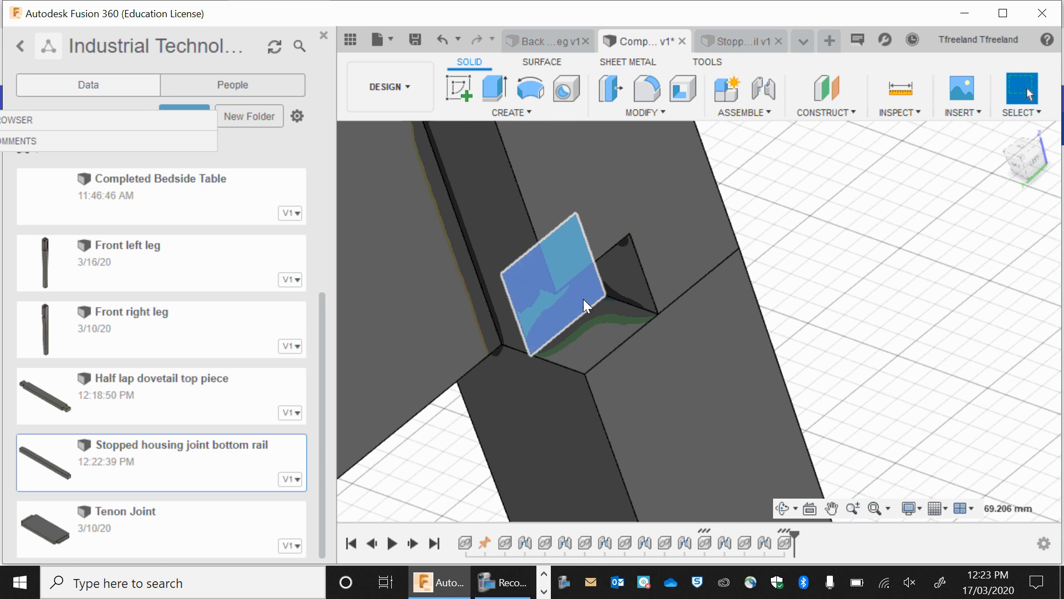
click(759, 96)
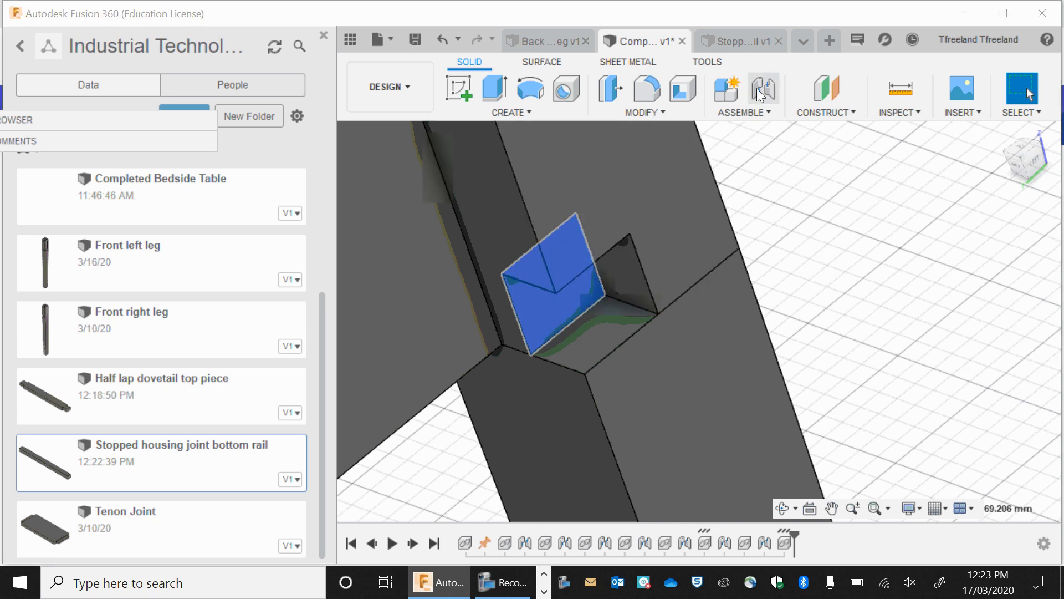
click(682, 326)
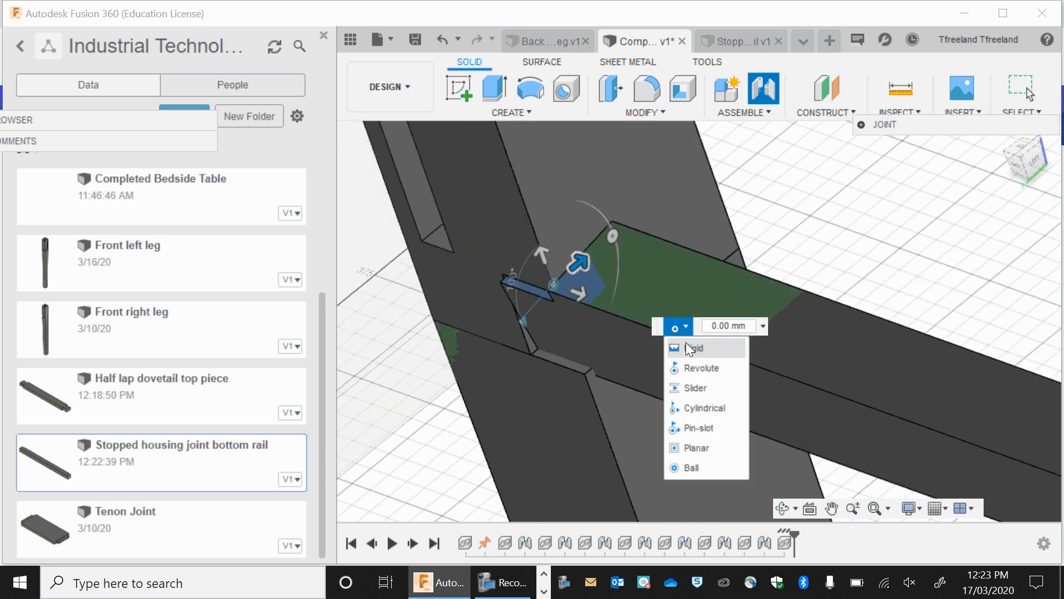
click(686, 343)
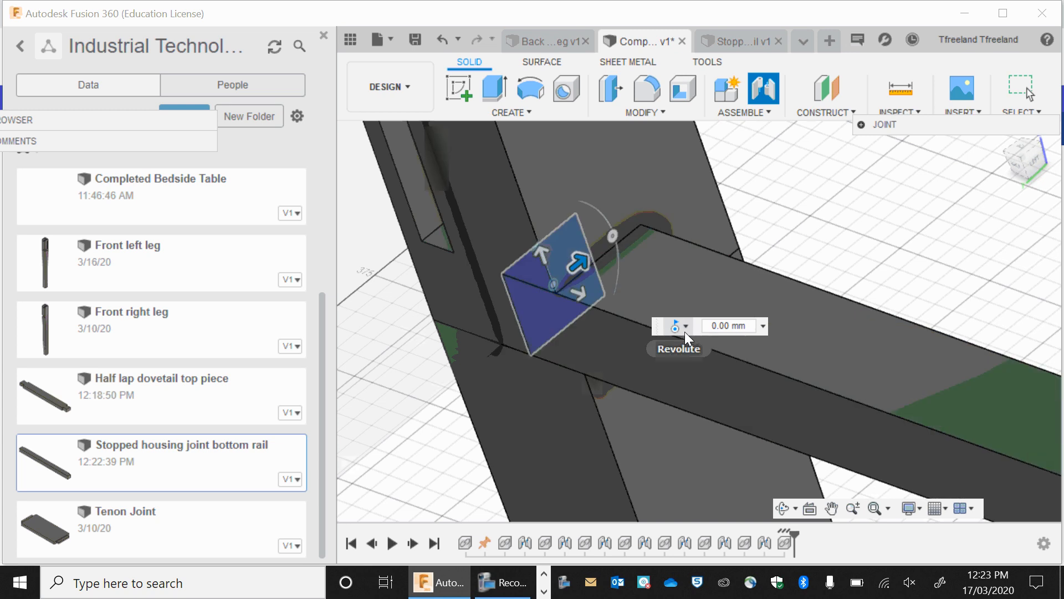
key(Return)
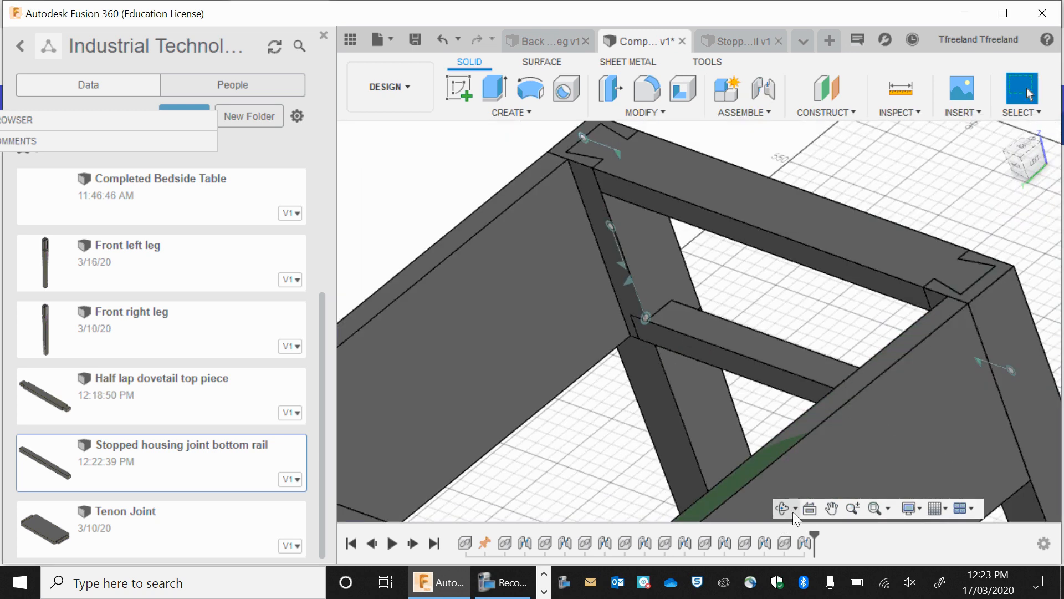
click(1022, 148)
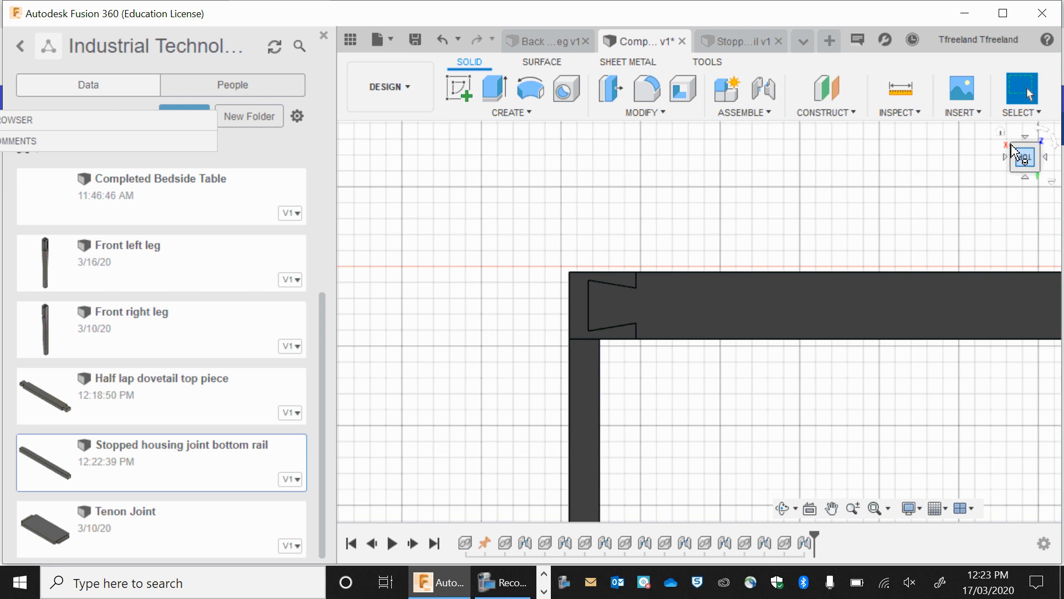
click(1000, 132)
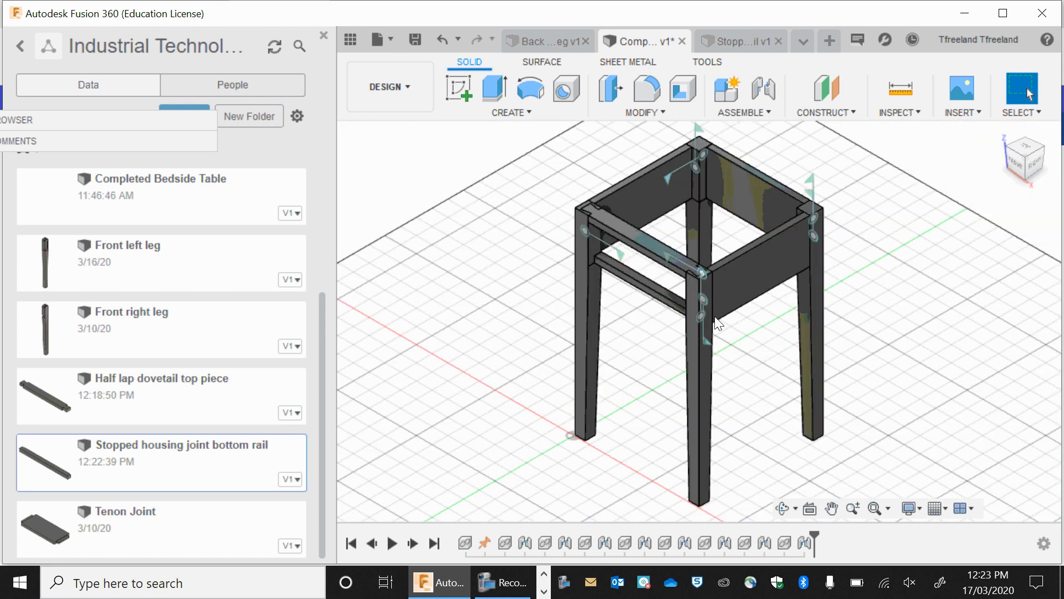
scroll(640, 307, up, 3)
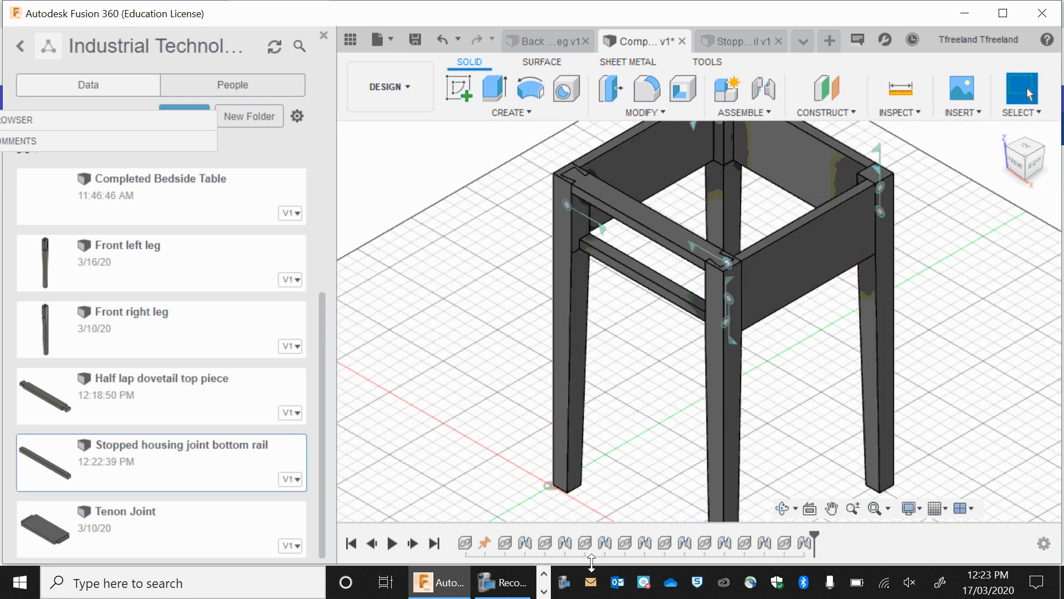